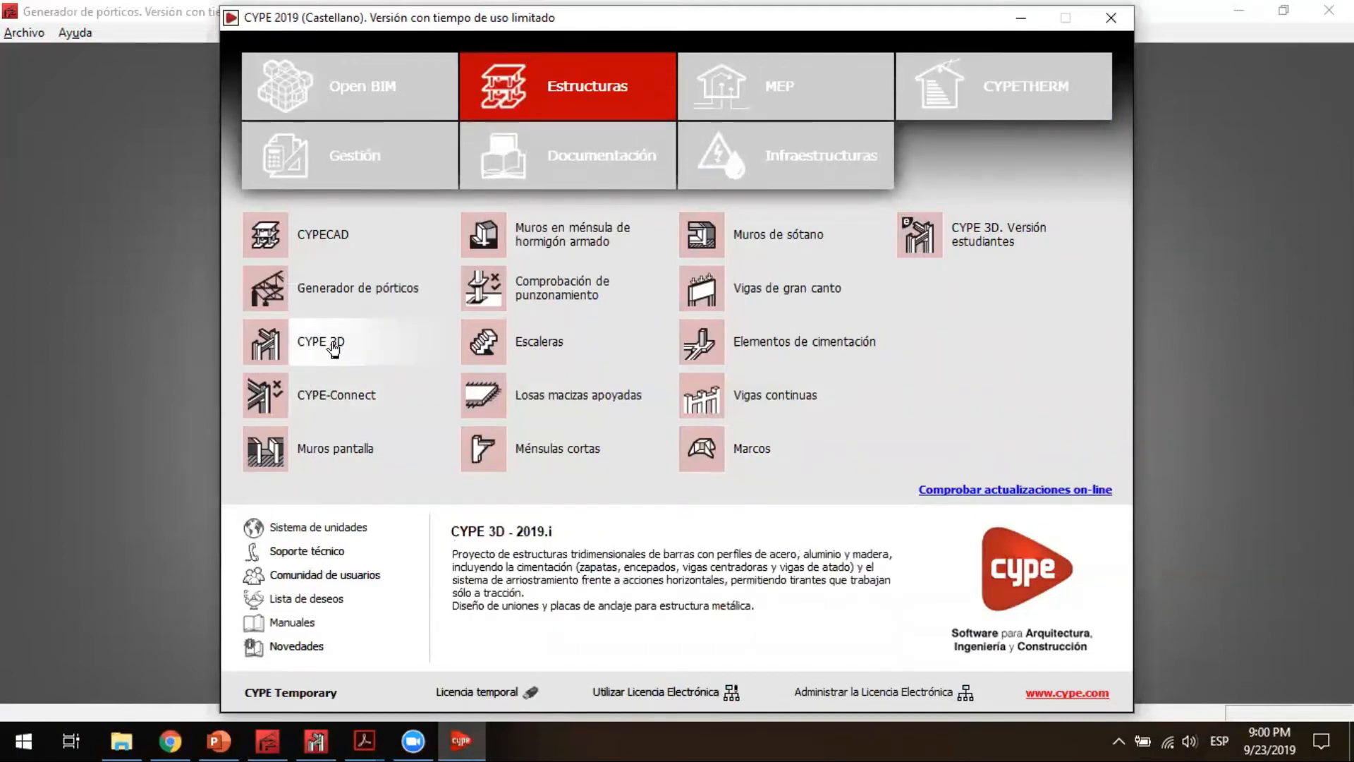
Step: Switch to Generador de pórticos with the Proyecto Semana 2 frame and open the project's general data
{"action": "left_click", "coordinate": [178, 269]}
{"action": "left_click", "coordinate": [653, 294]}
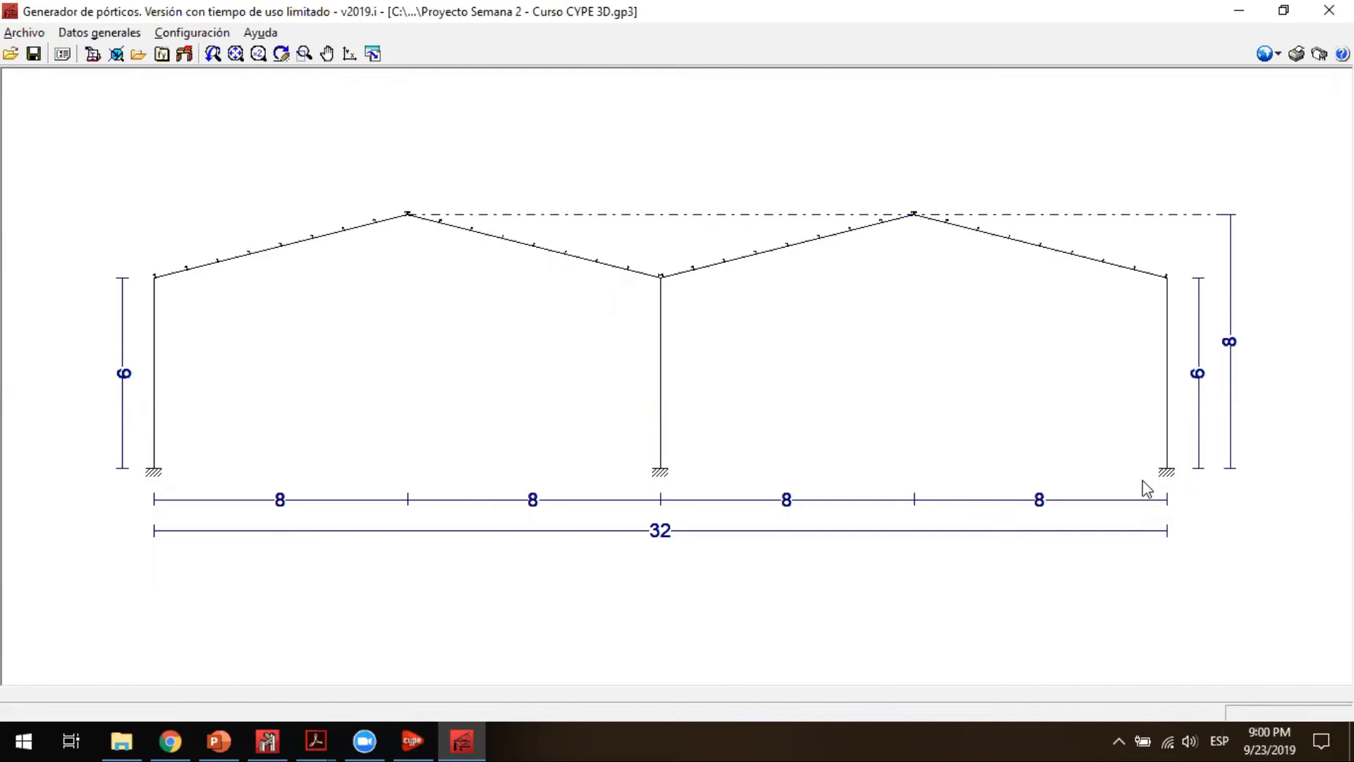
{"action": "left_click", "coordinate": [88, 31]}
{"action": "left_click", "coordinate": [452, 3]}
{"action": "left_click", "coordinate": [97, 33]}
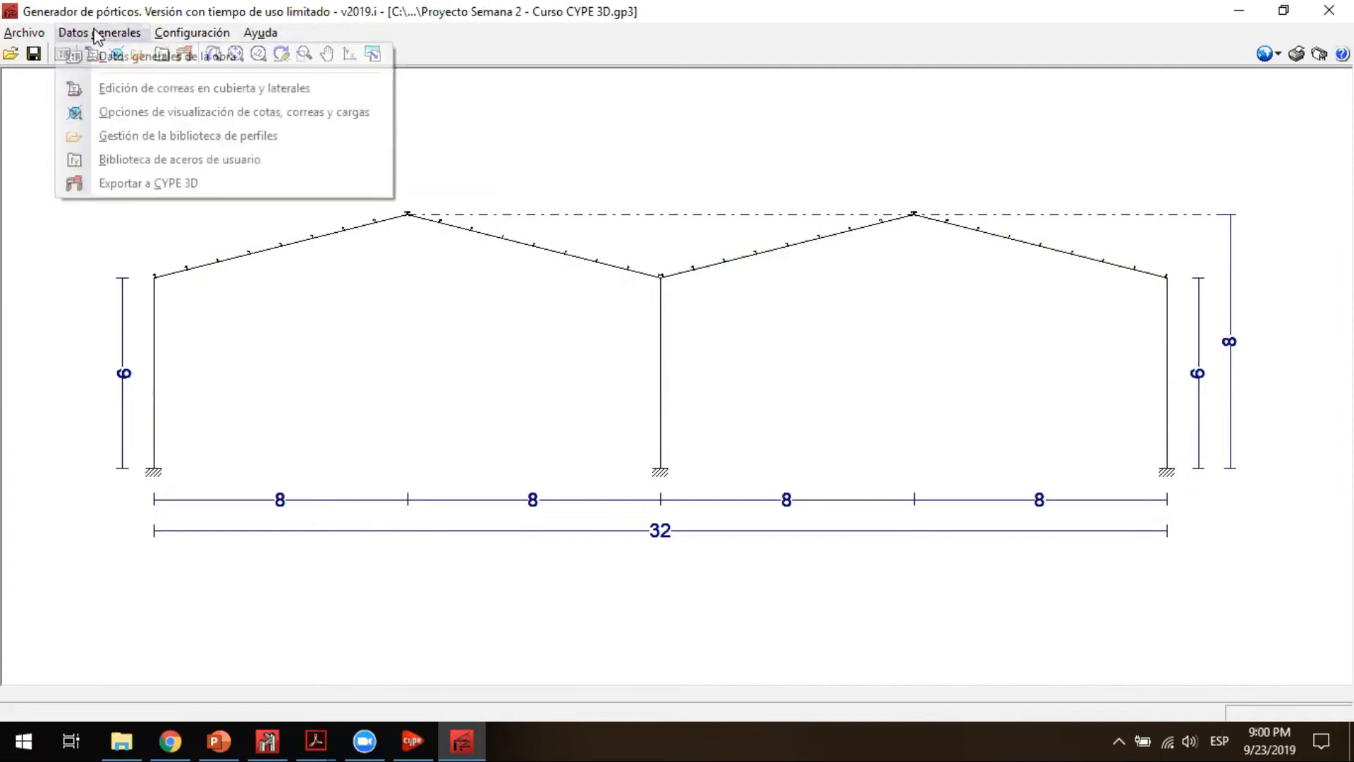
{"action": "left_click", "coordinate": [134, 58]}
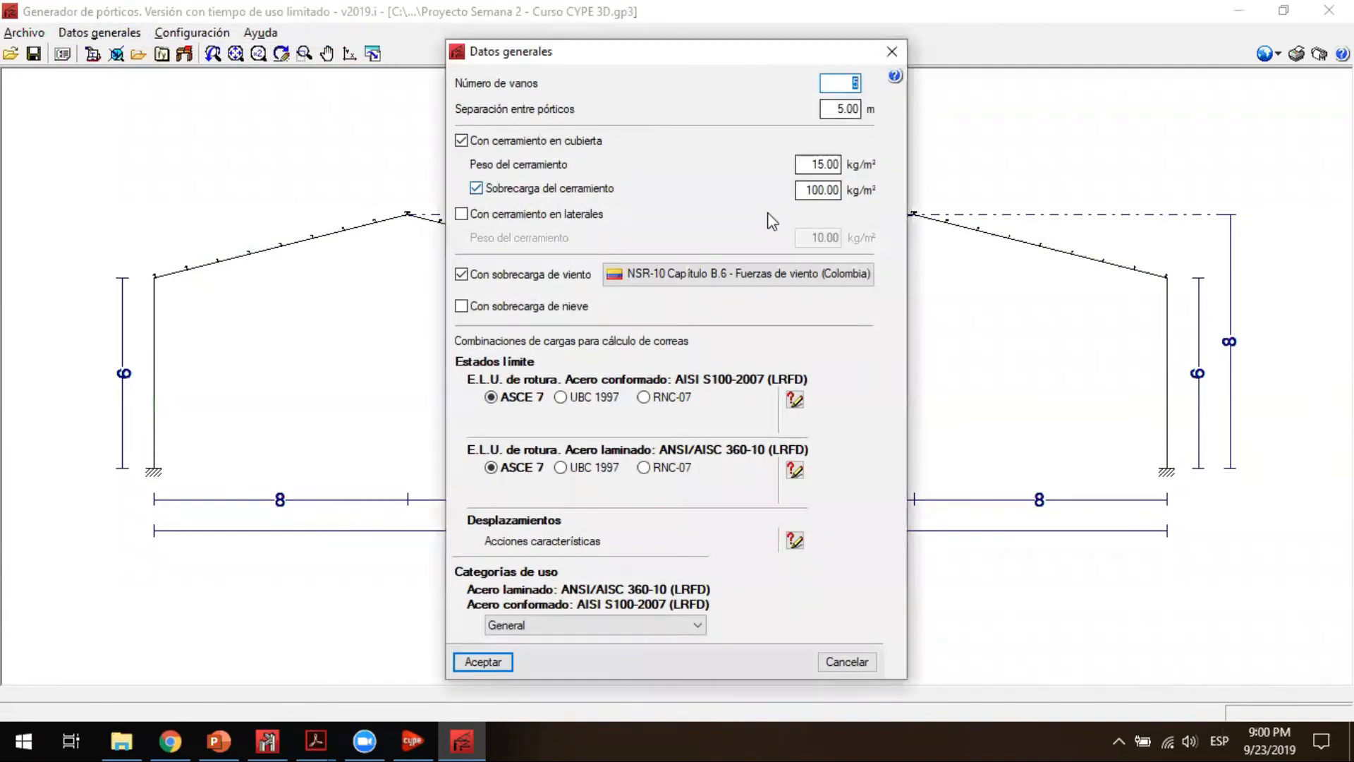
Step: Examine the wind load standards for Colombia, Venezuela and USA (ASCE/SEI 7-05), and leave the general data without applying changes
{"action": "left_click", "coordinate": [774, 281]}
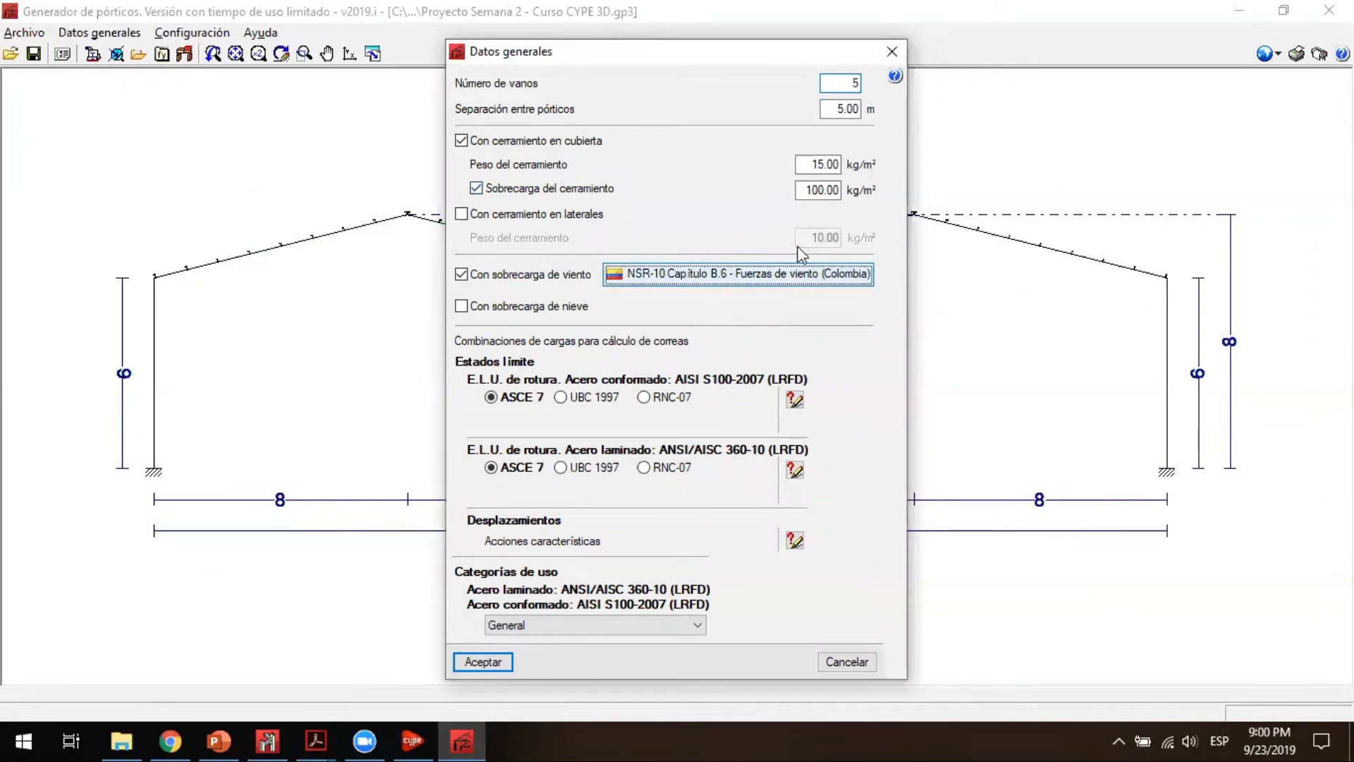
{"action": "left_click", "coordinate": [857, 90]}
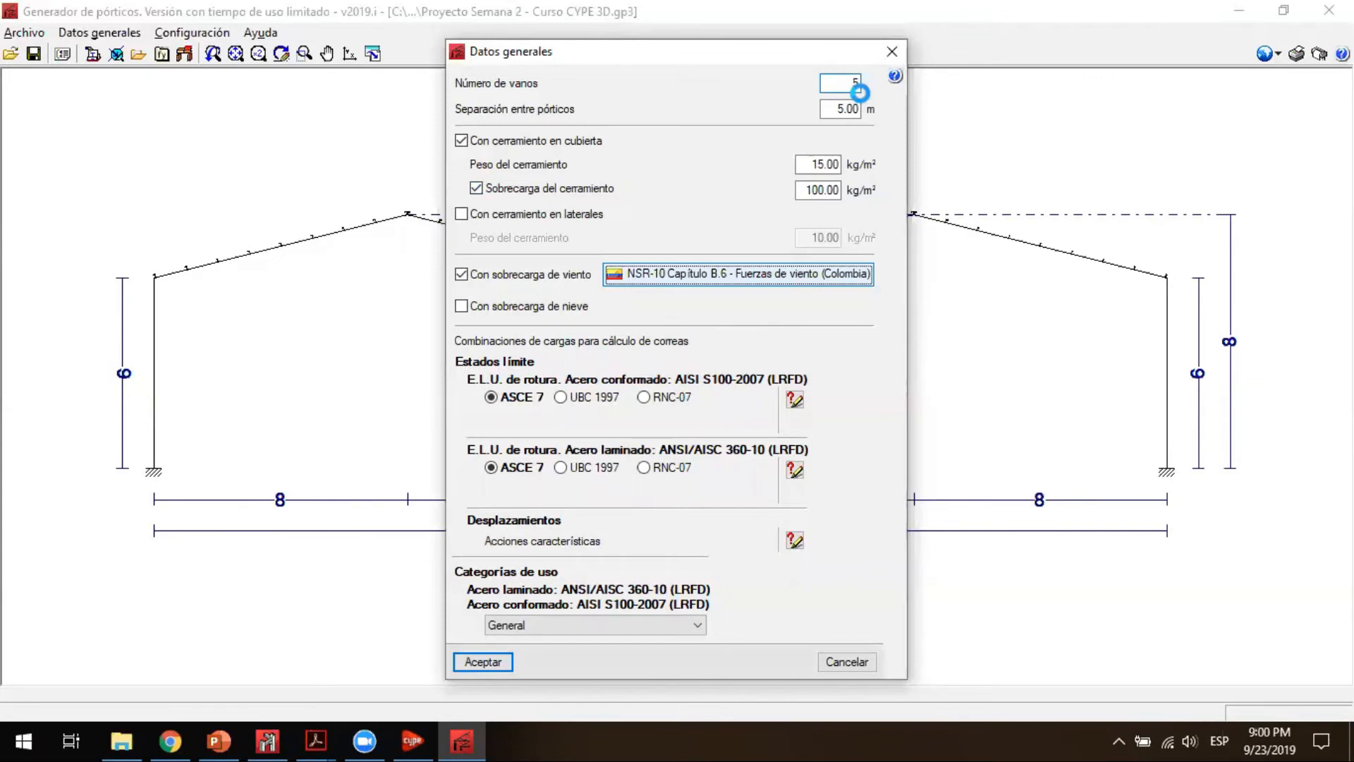
{"action": "left_click", "coordinate": [783, 283]}
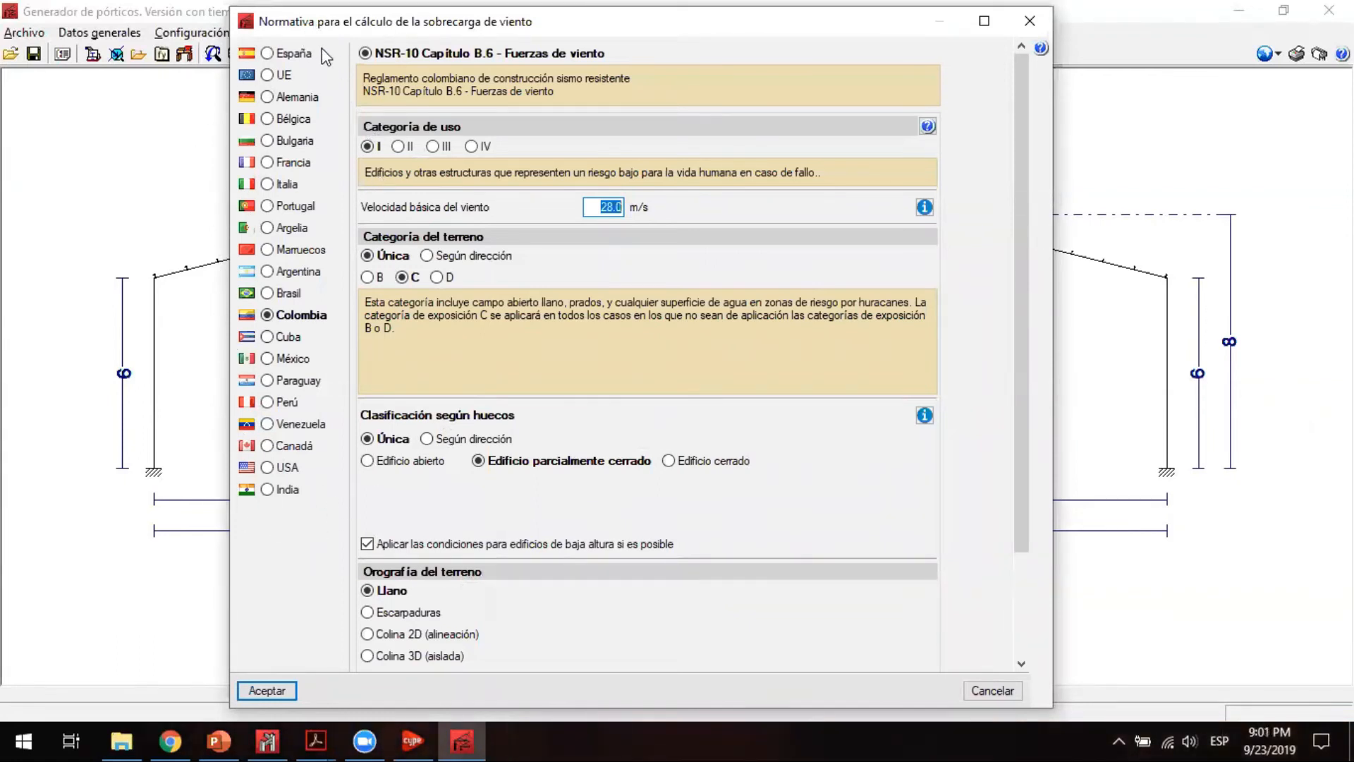
{"action": "left_click", "coordinate": [292, 322]}
{"action": "left_click", "coordinate": [285, 426]}
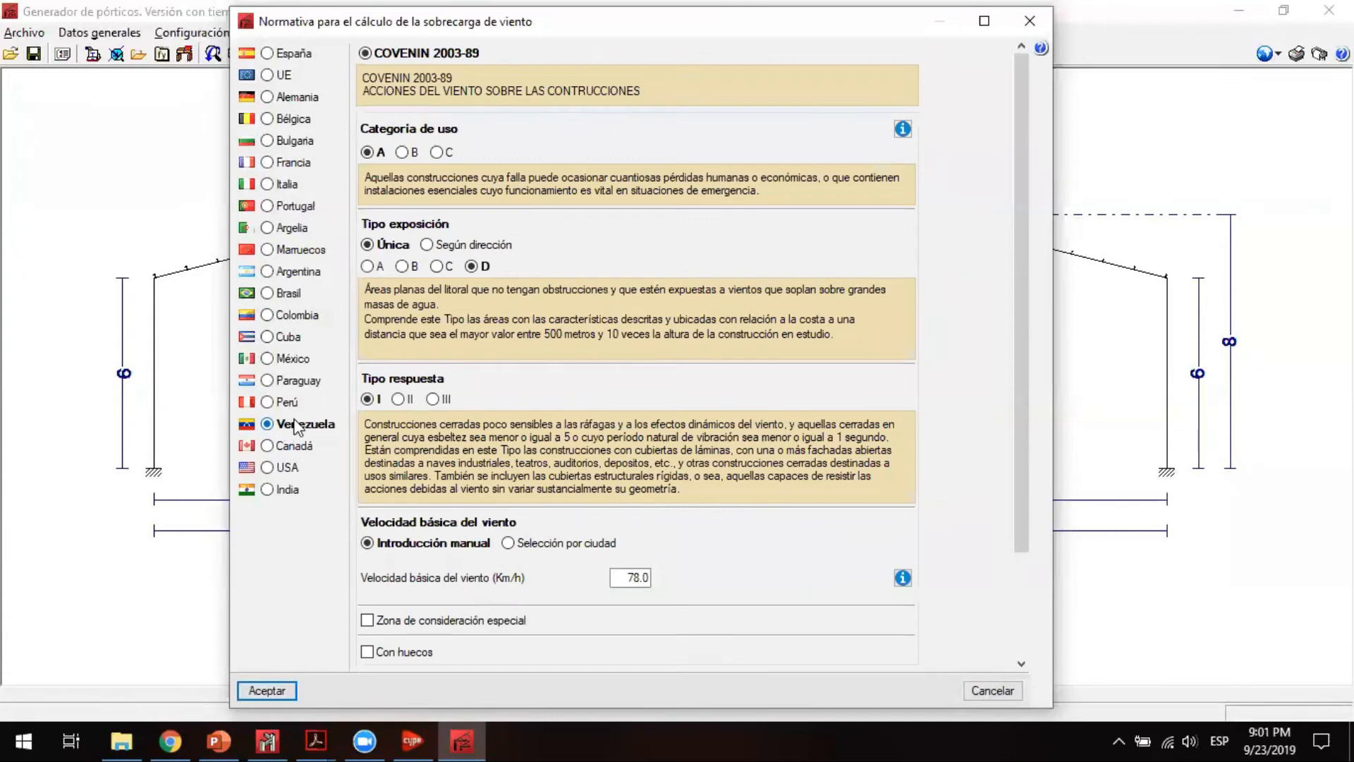
{"action": "left_click", "coordinate": [286, 469]}
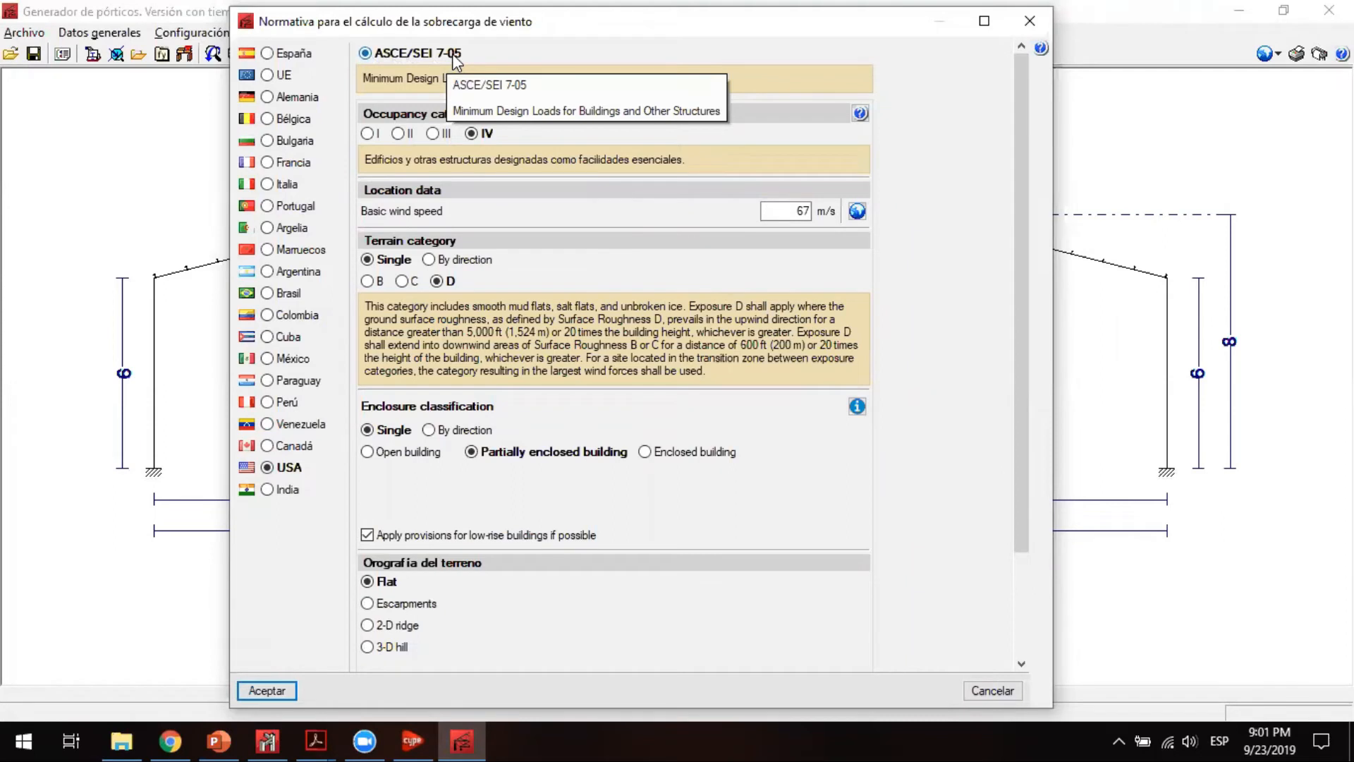
{"action": "left_click", "coordinate": [796, 211]}
{"action": "double_click", "coordinate": [795, 211]}
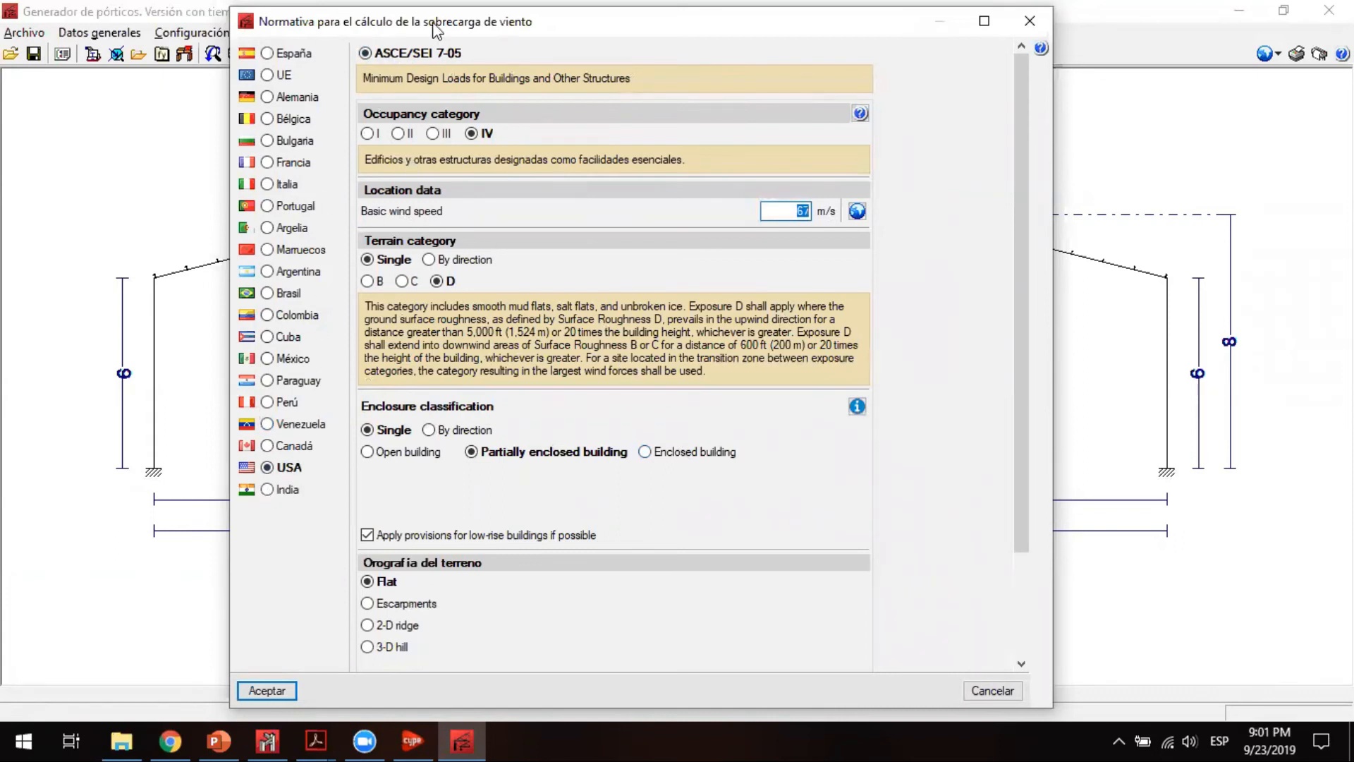
{"action": "left_click_drag", "start_coordinate": [505, 22], "coordinate": [477, 36]}
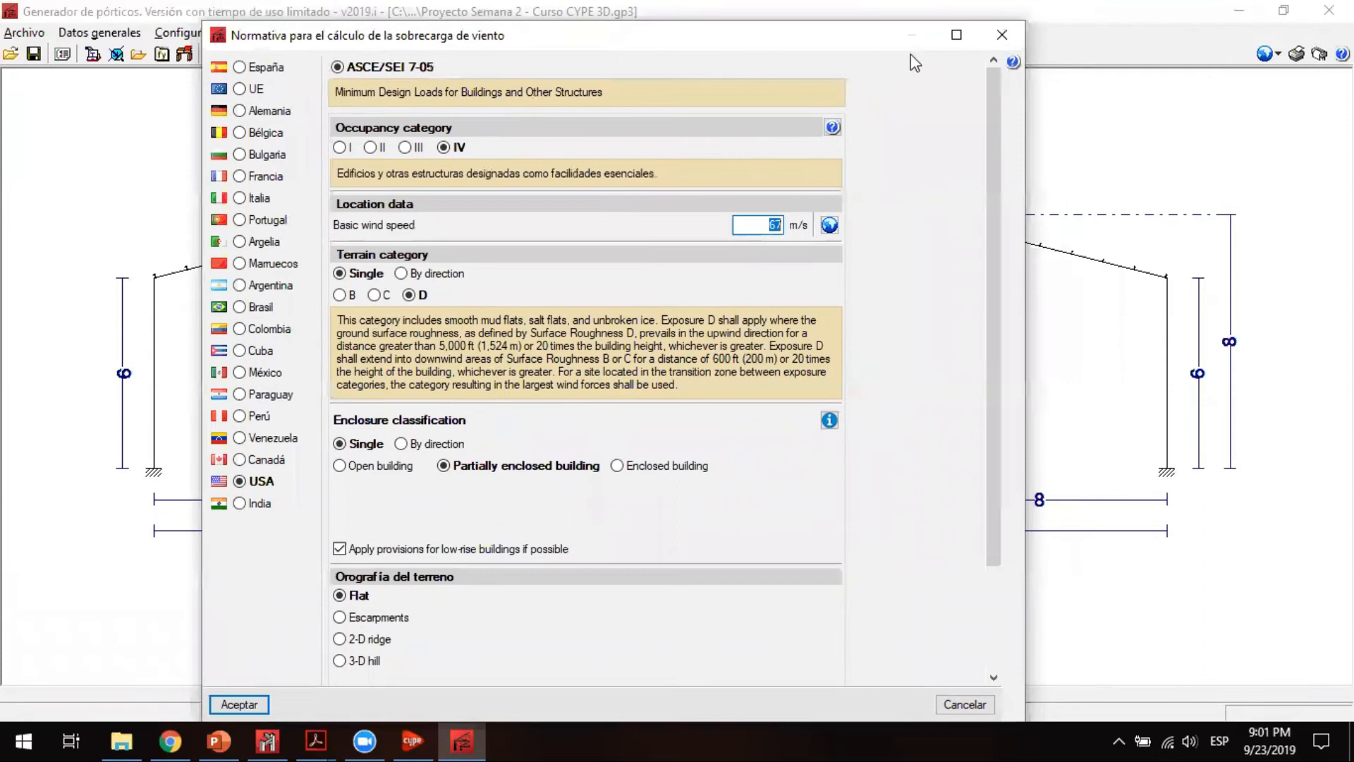
{"action": "left_click_drag", "start_coordinate": [847, 42], "coordinate": [840, 55]}
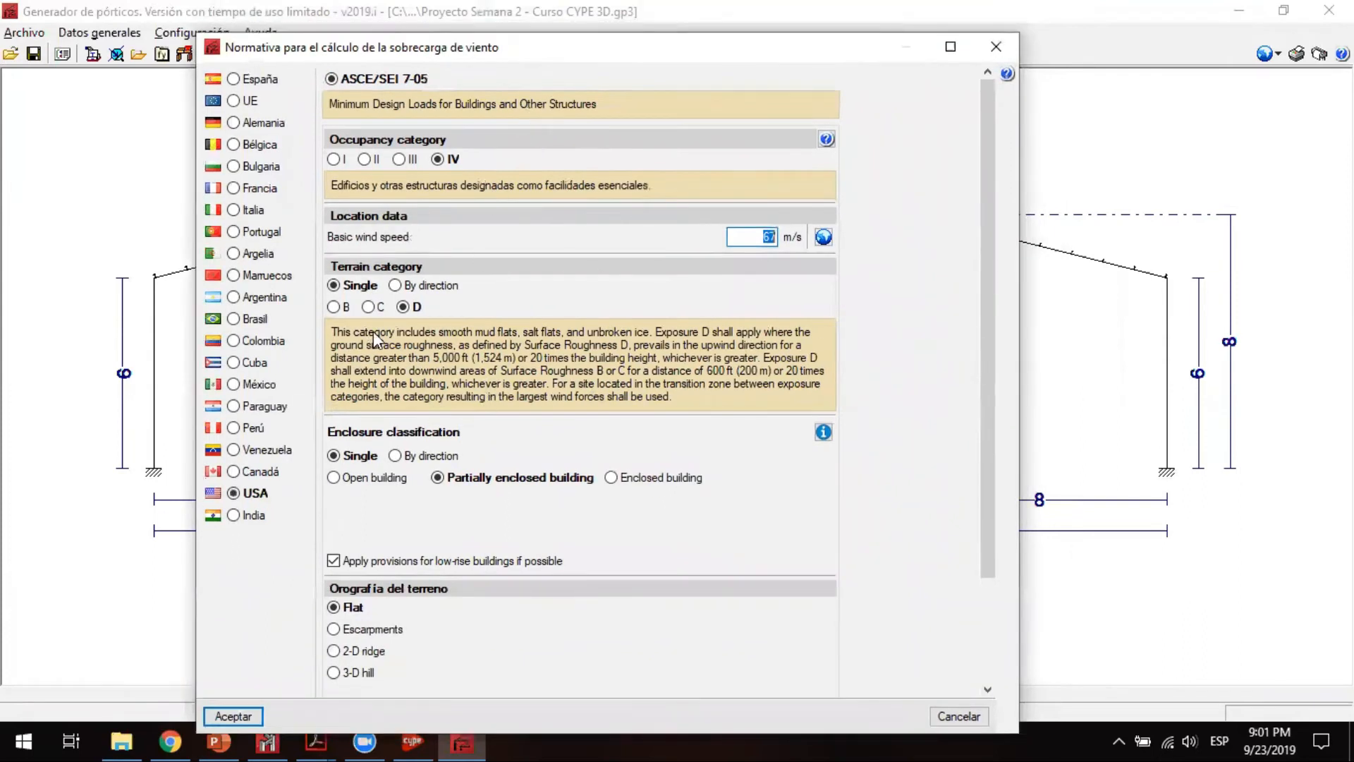
{"action": "left_click", "coordinate": [996, 46]}
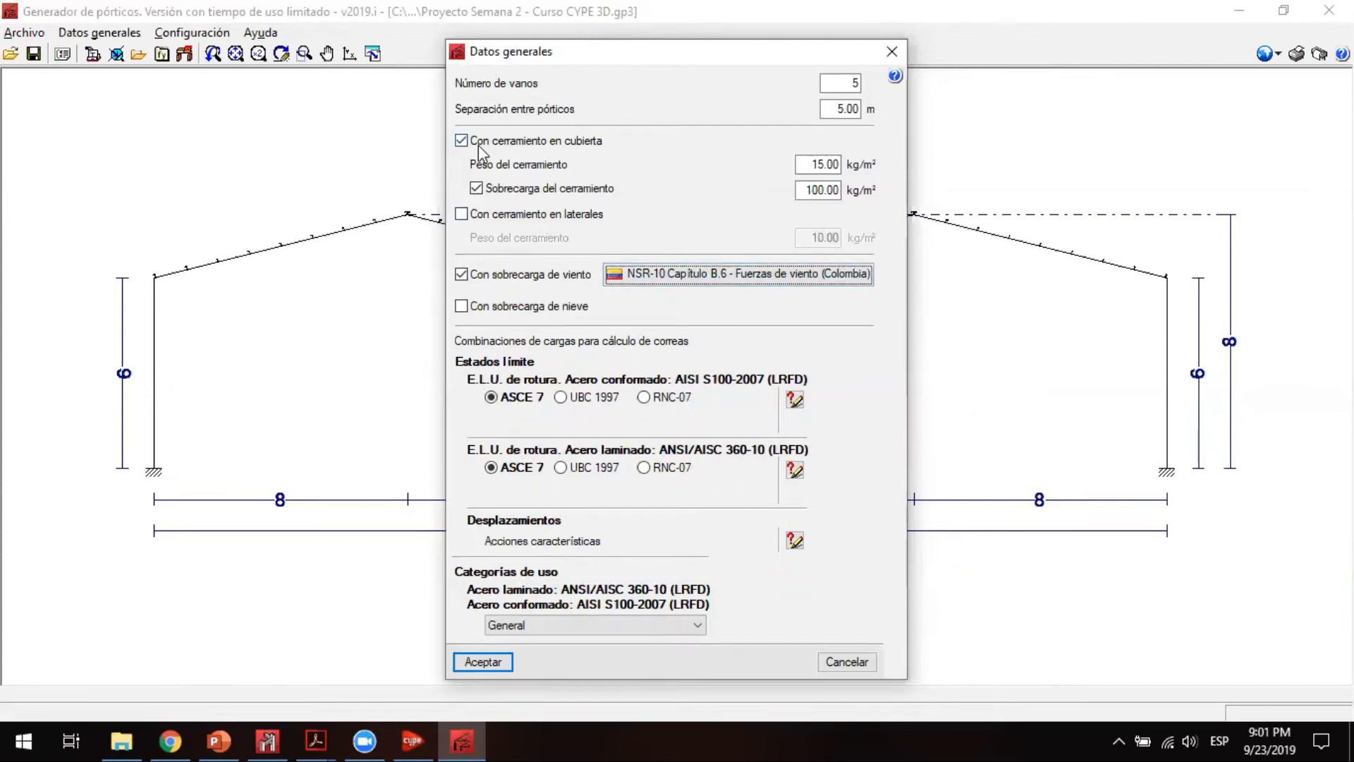
{"action": "left_click", "coordinate": [886, 55]}
Step: Open the roof purlin editor and examine the choices for deflection limit, number of spans and fixing type
{"action": "left_click", "coordinate": [99, 32]}
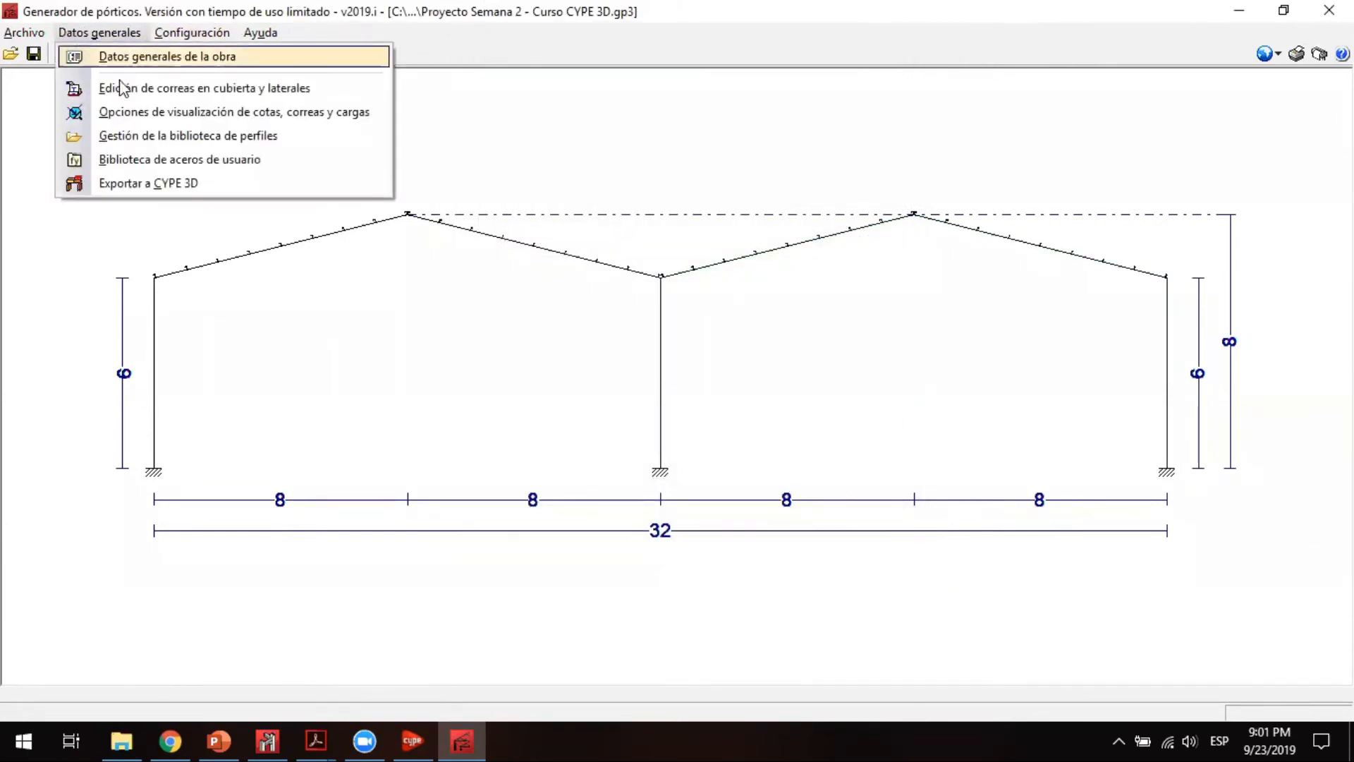
{"action": "left_click", "coordinate": [201, 90]}
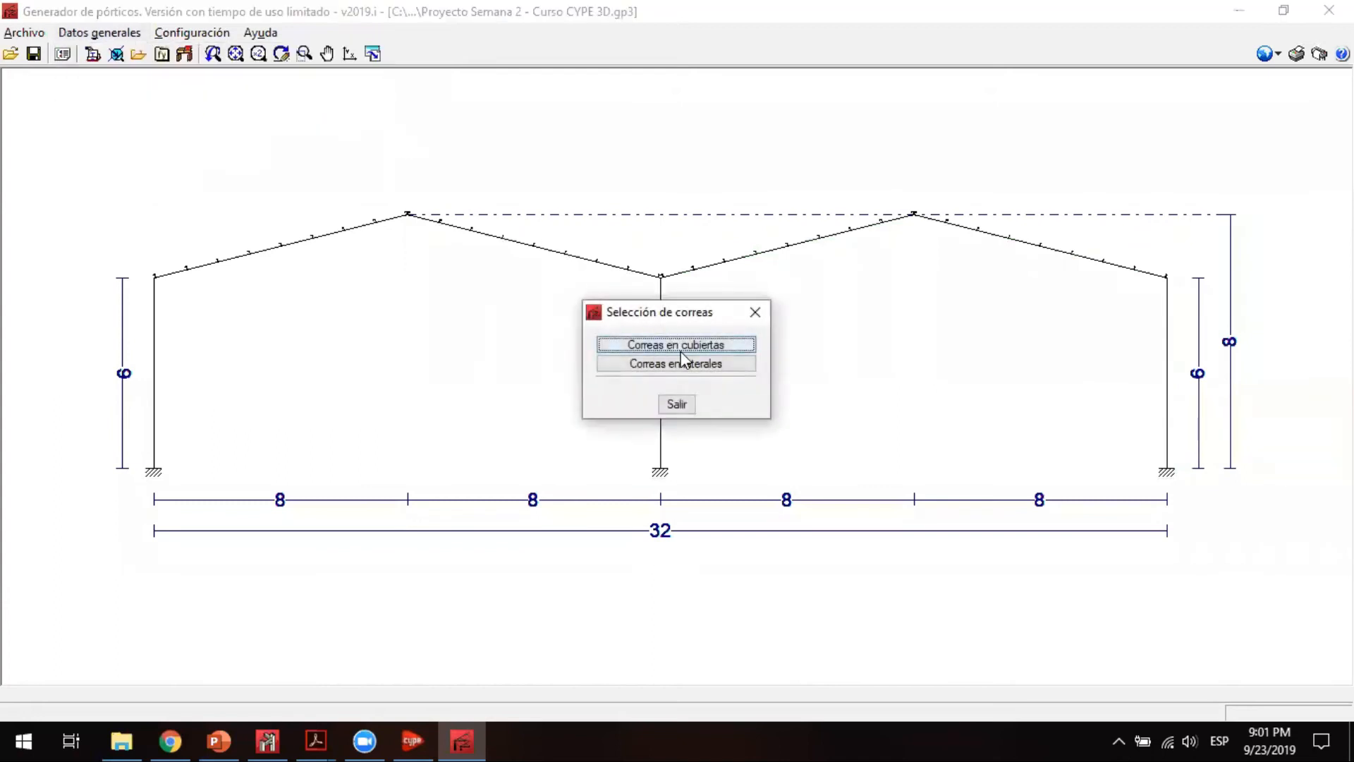
{"action": "left_click", "coordinate": [695, 349]}
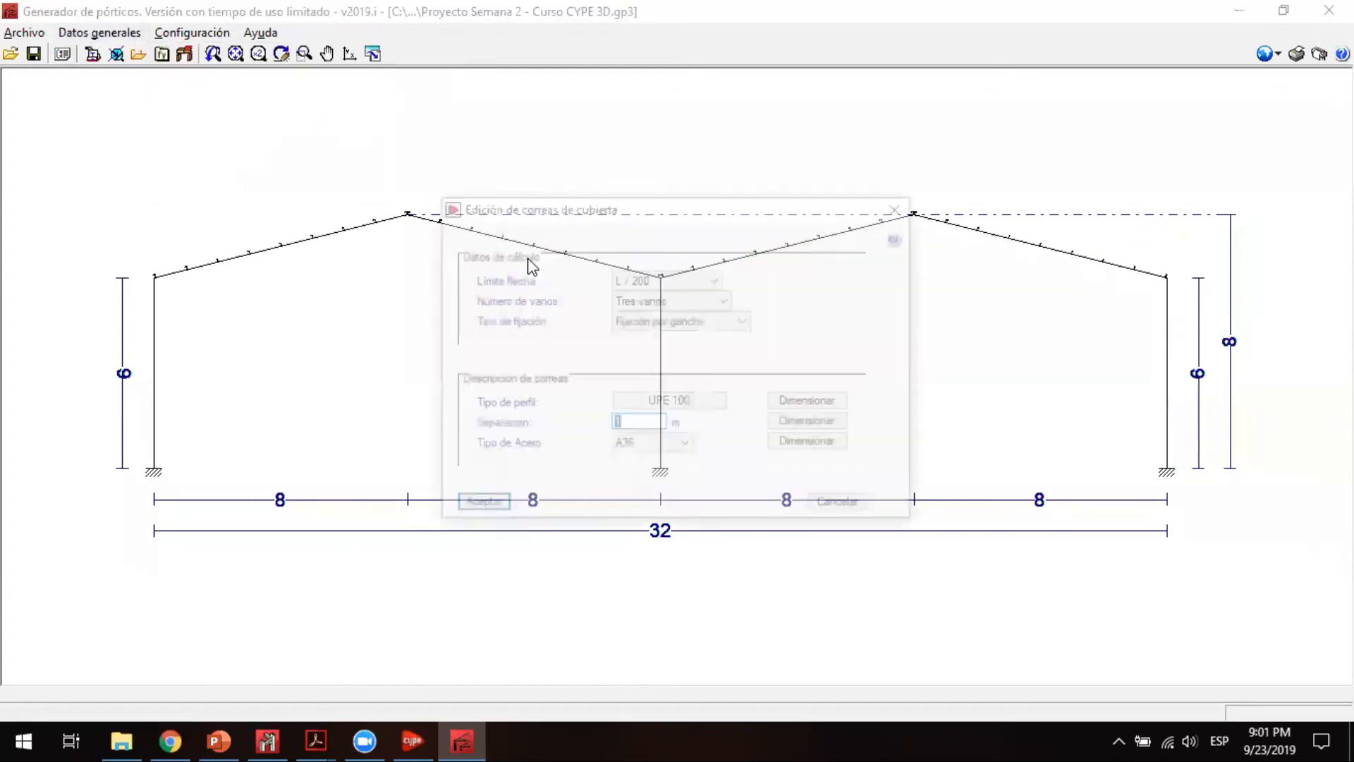
{"action": "left_click", "coordinate": [627, 279]}
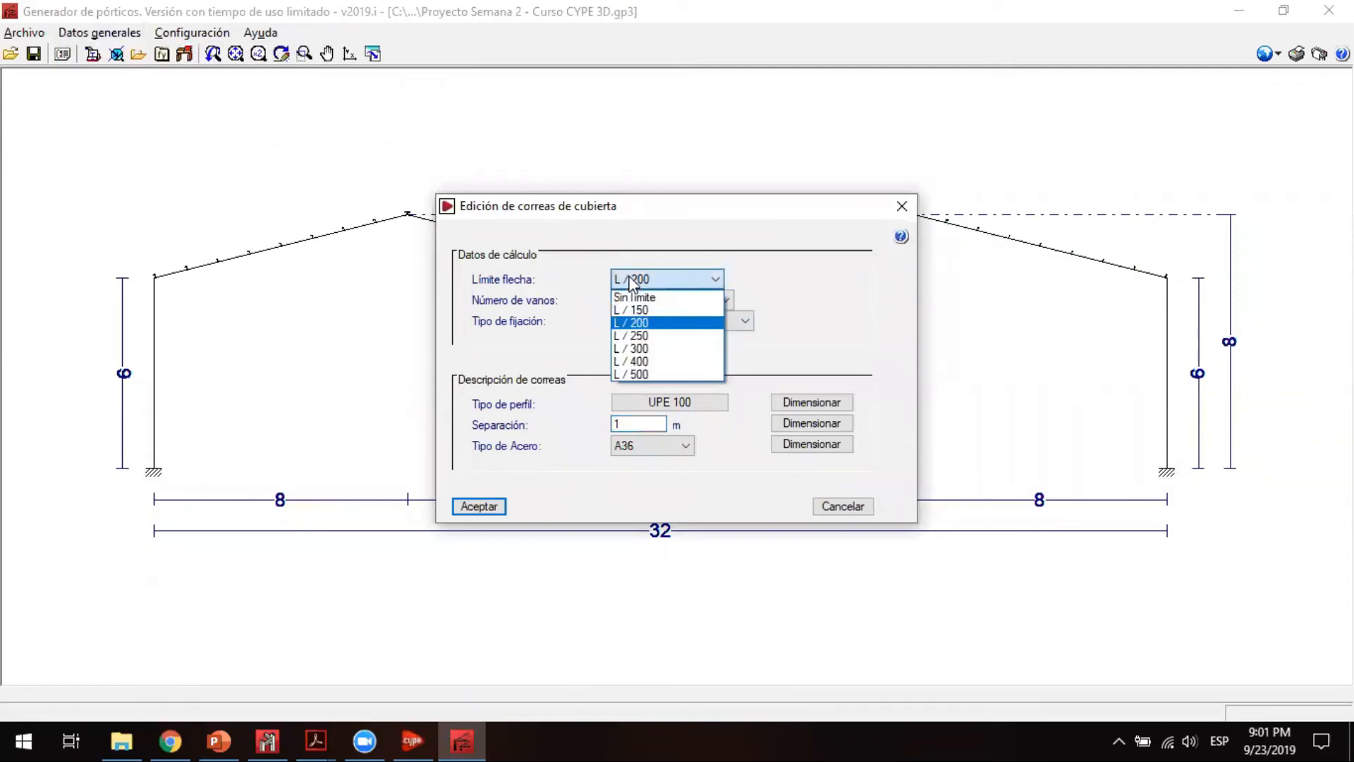
{"action": "left_click", "coordinate": [785, 298]}
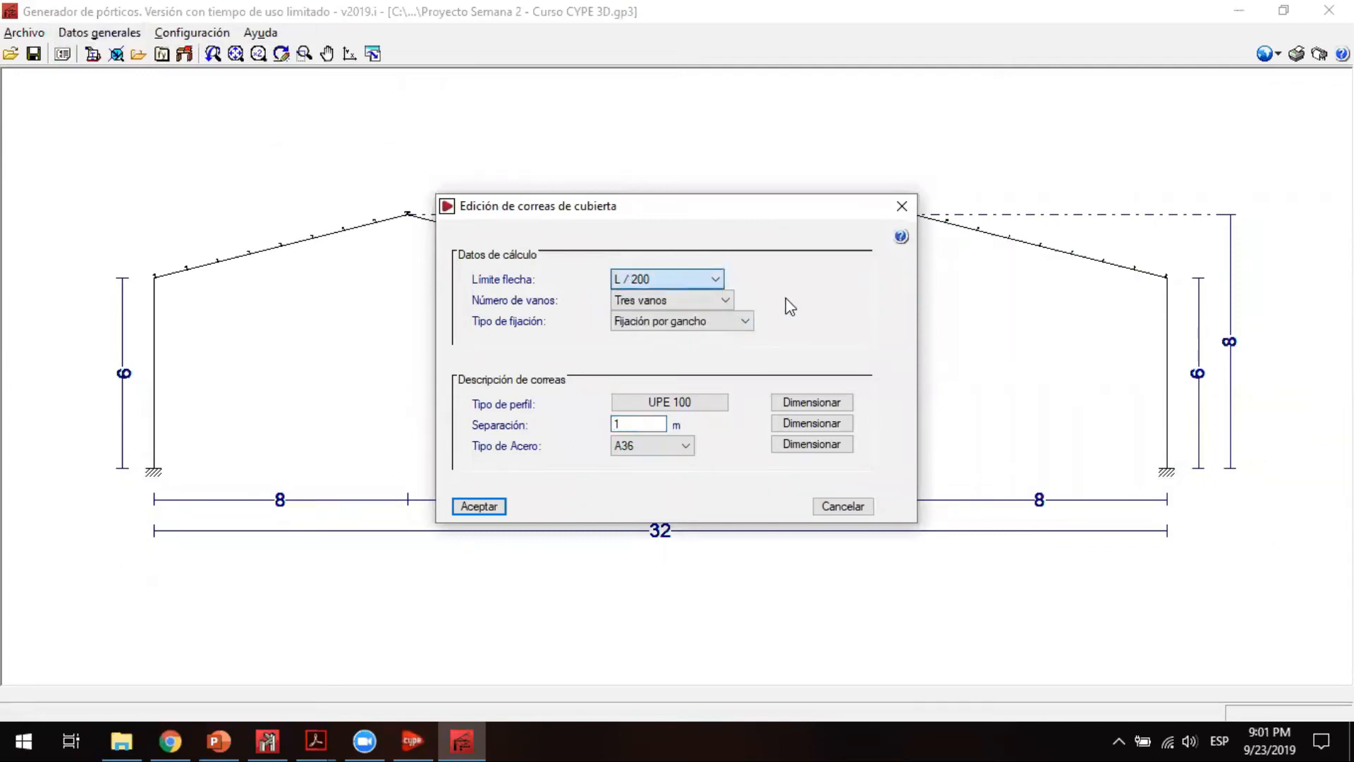
{"action": "left_click", "coordinate": [633, 295]}
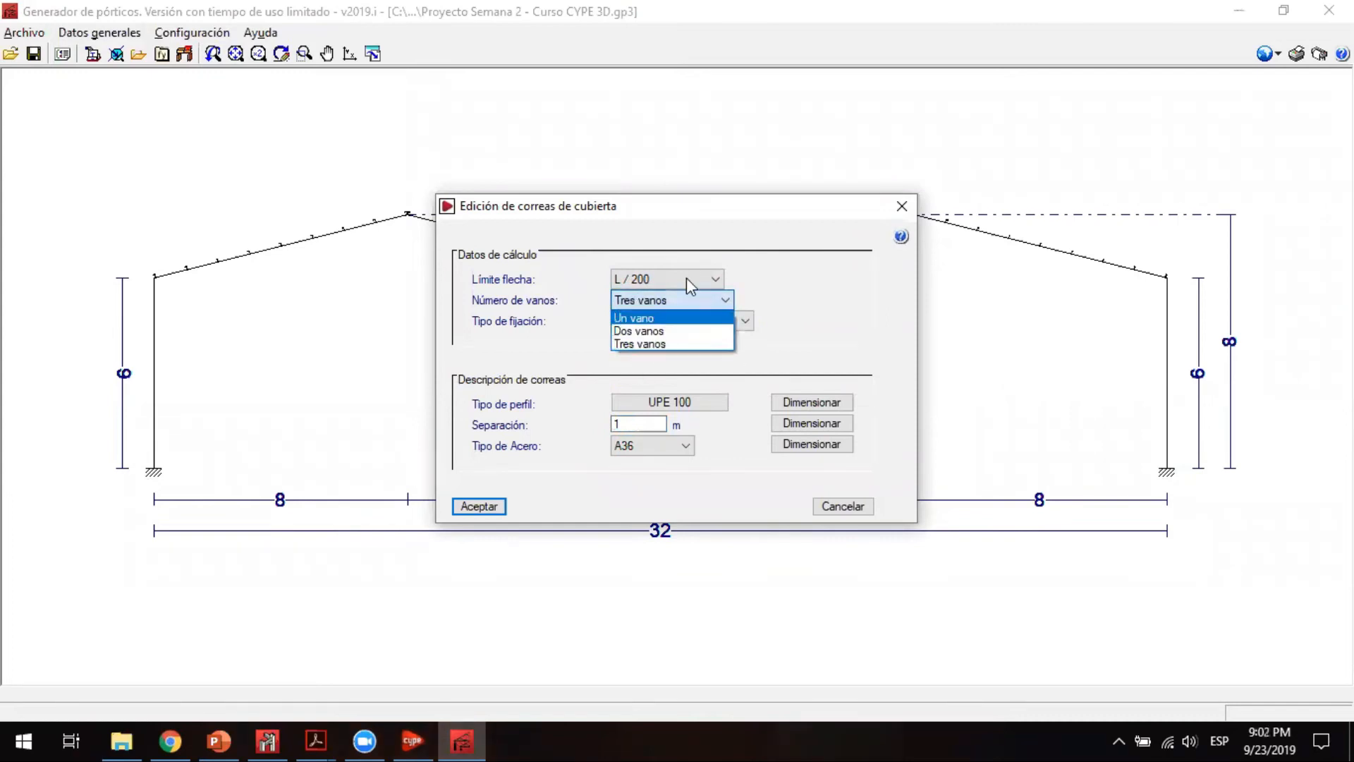
{"action": "left_click", "coordinate": [809, 261]}
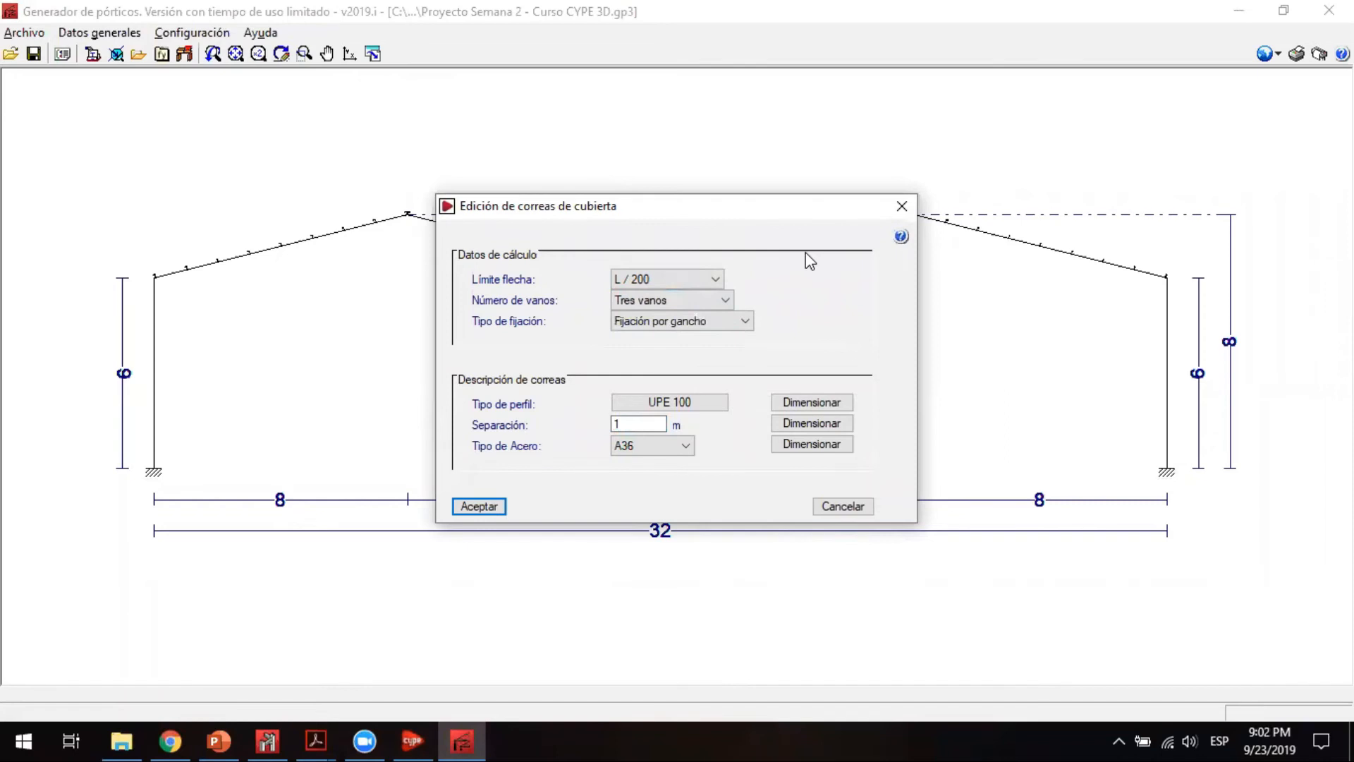
{"action": "left_click", "coordinate": [684, 322]}
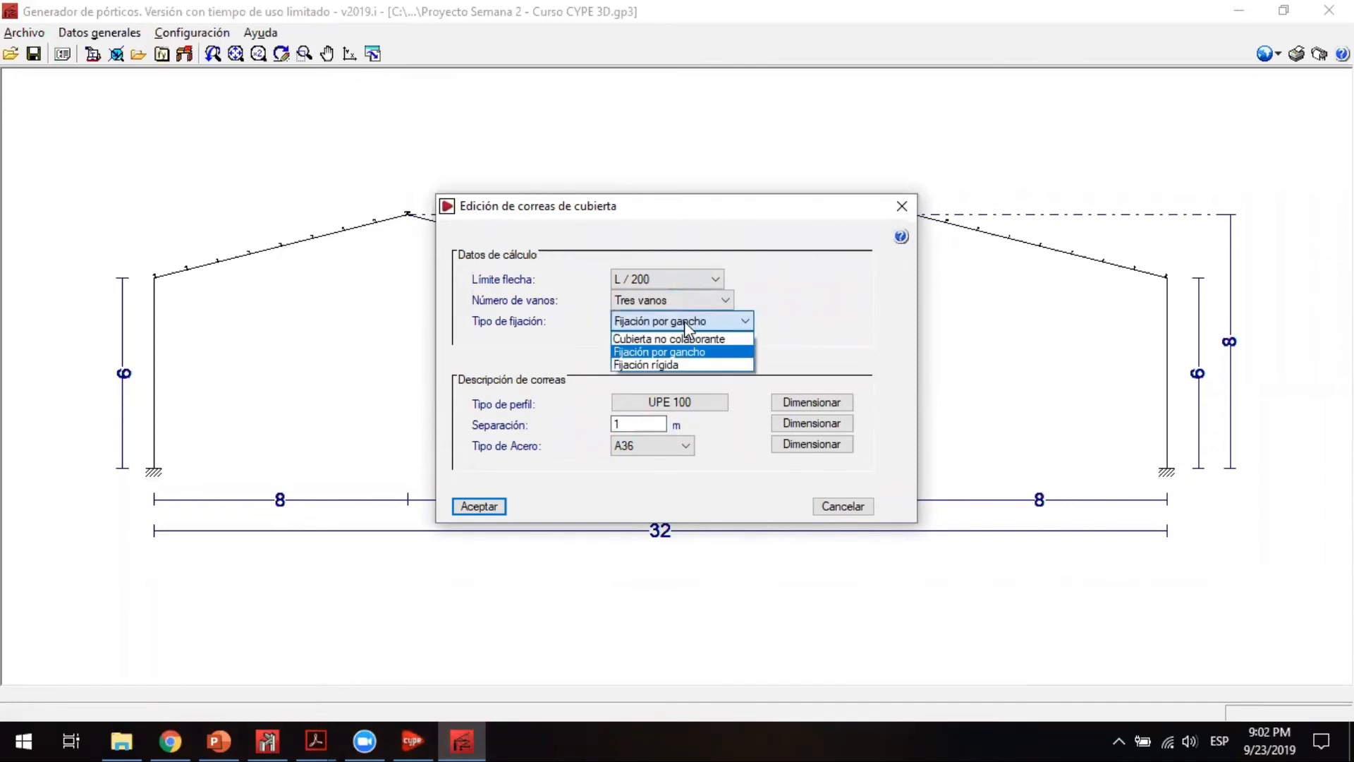
{"action": "left_click", "coordinate": [684, 321]}
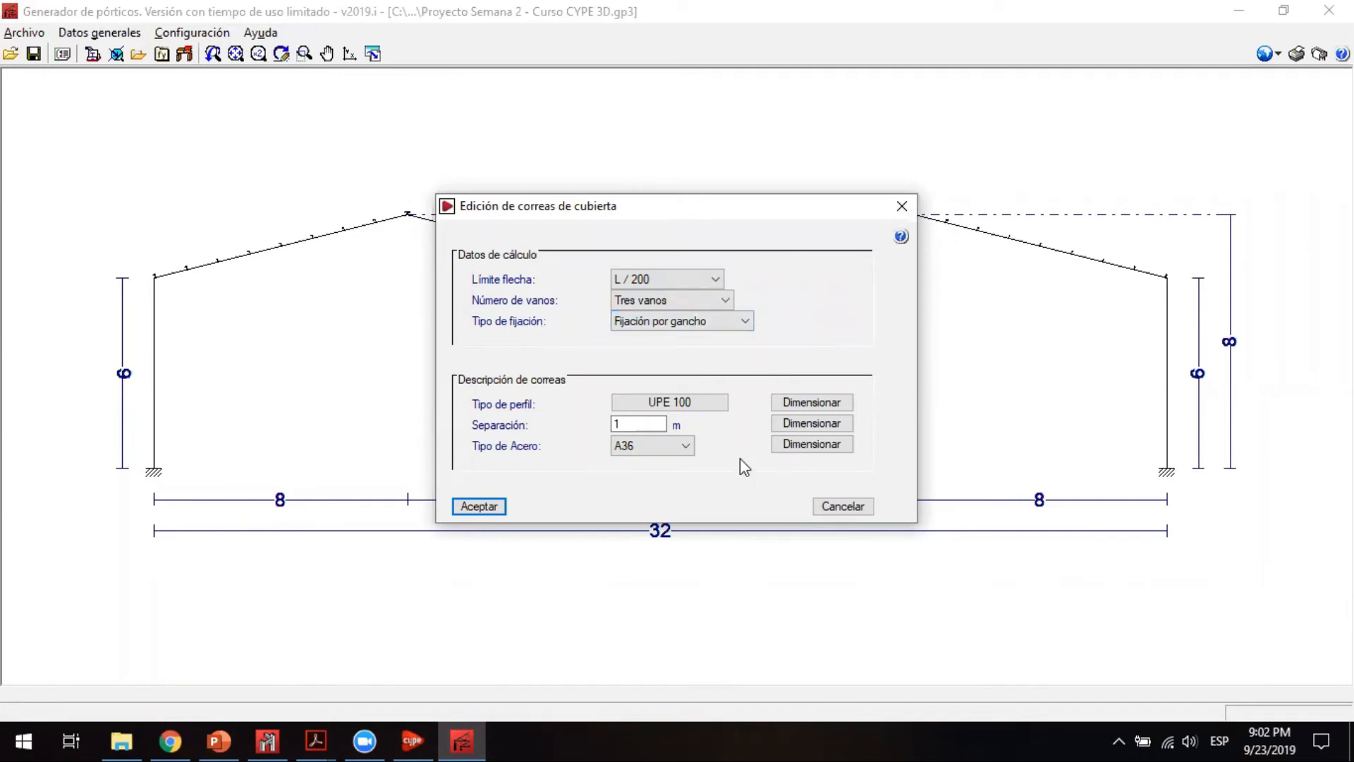
Step: Browse the built-up and cold-formed steel sections for the roof purlin profile, selecting the cold-formed Z series
{"action": "left_click", "coordinate": [675, 401]}
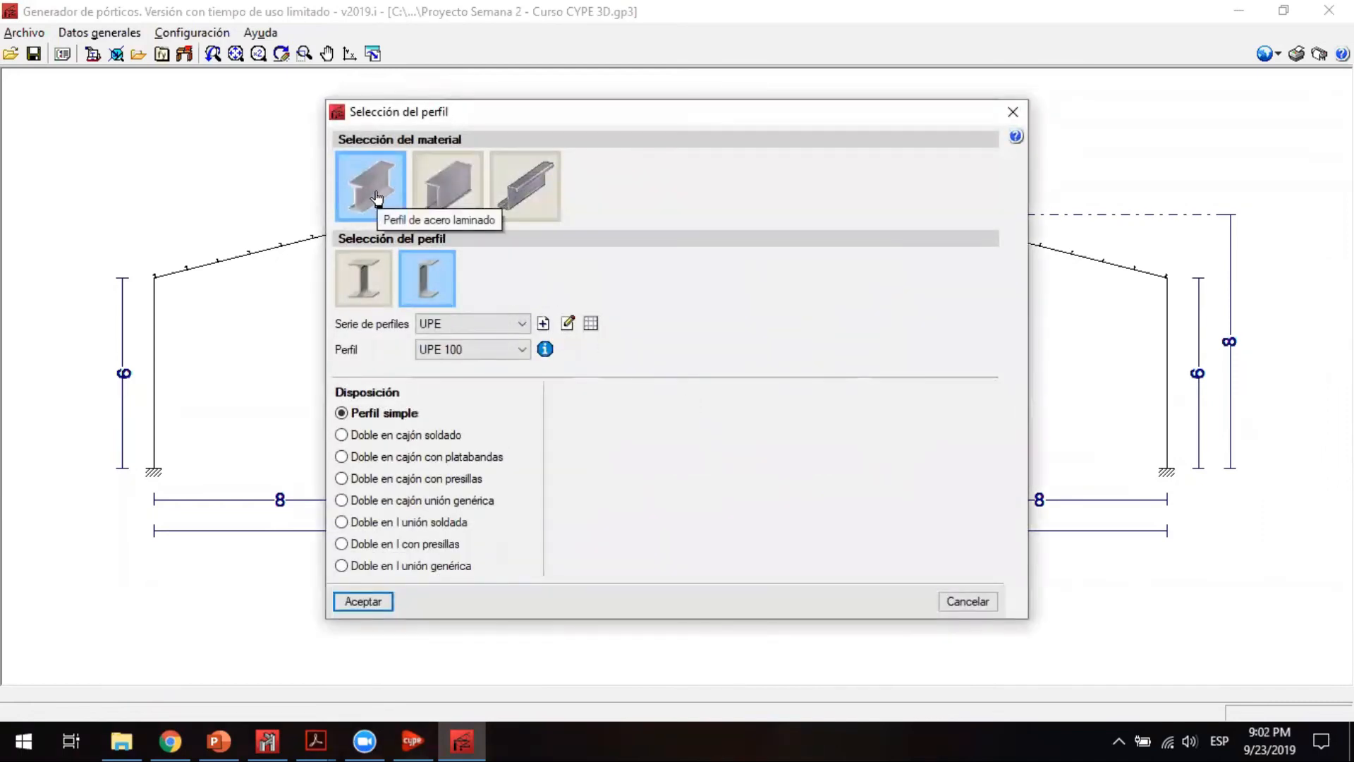
{"action": "left_click", "coordinate": [445, 182]}
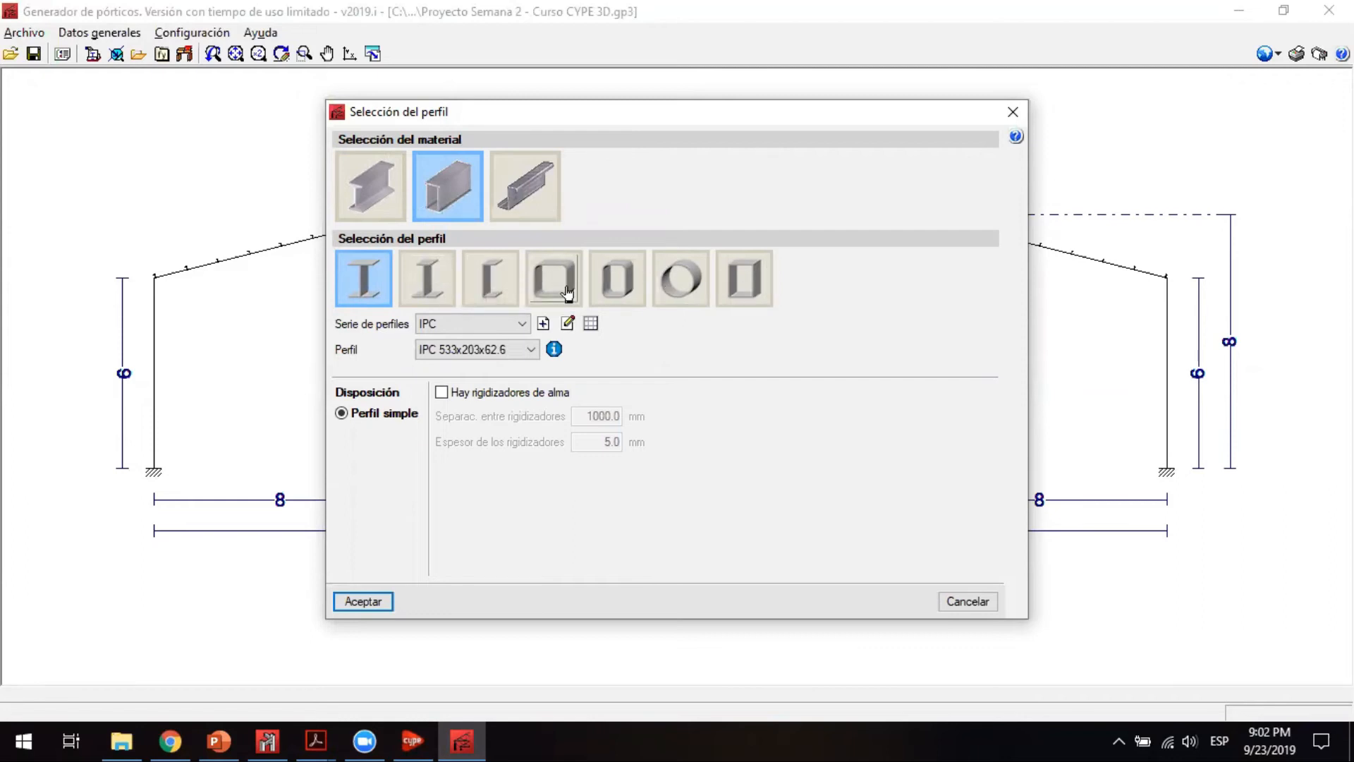
{"action": "left_click", "coordinate": [536, 163]}
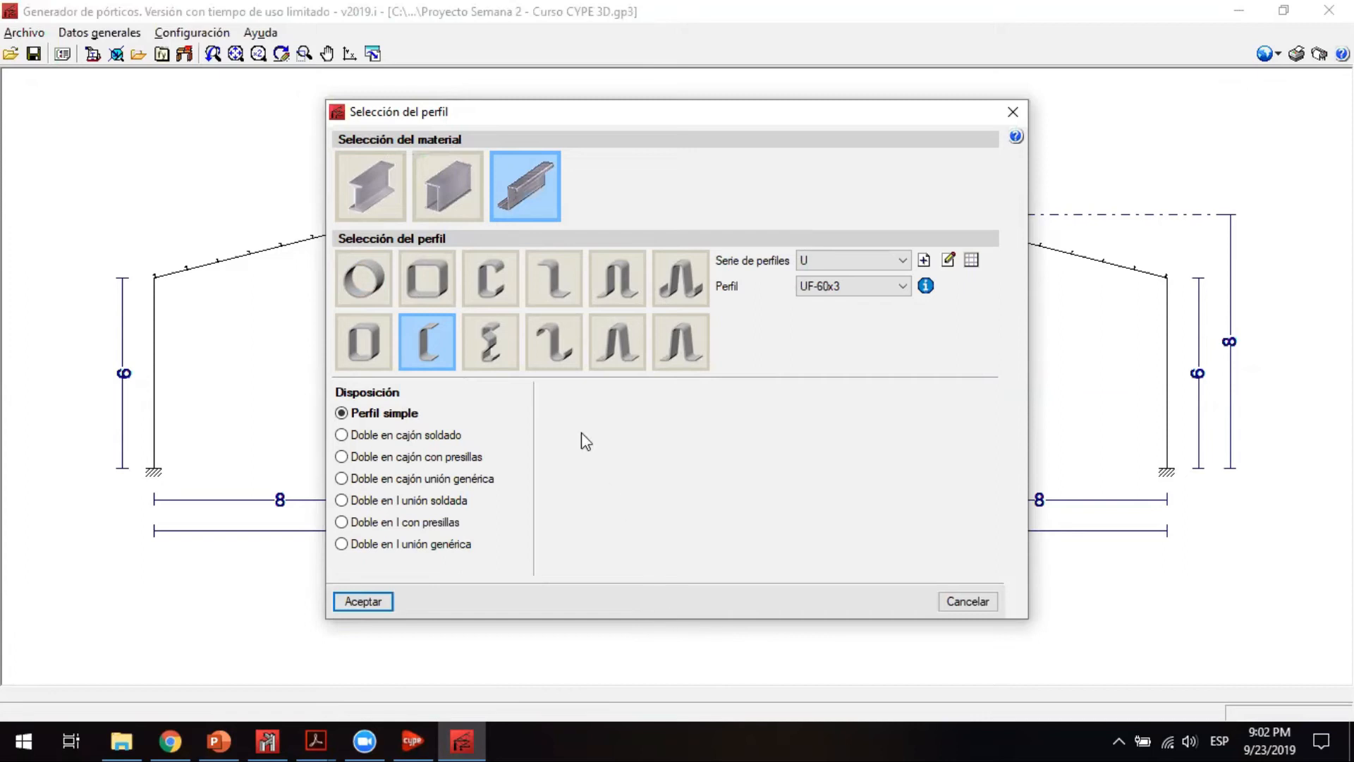
{"action": "left_click", "coordinate": [553, 282]}
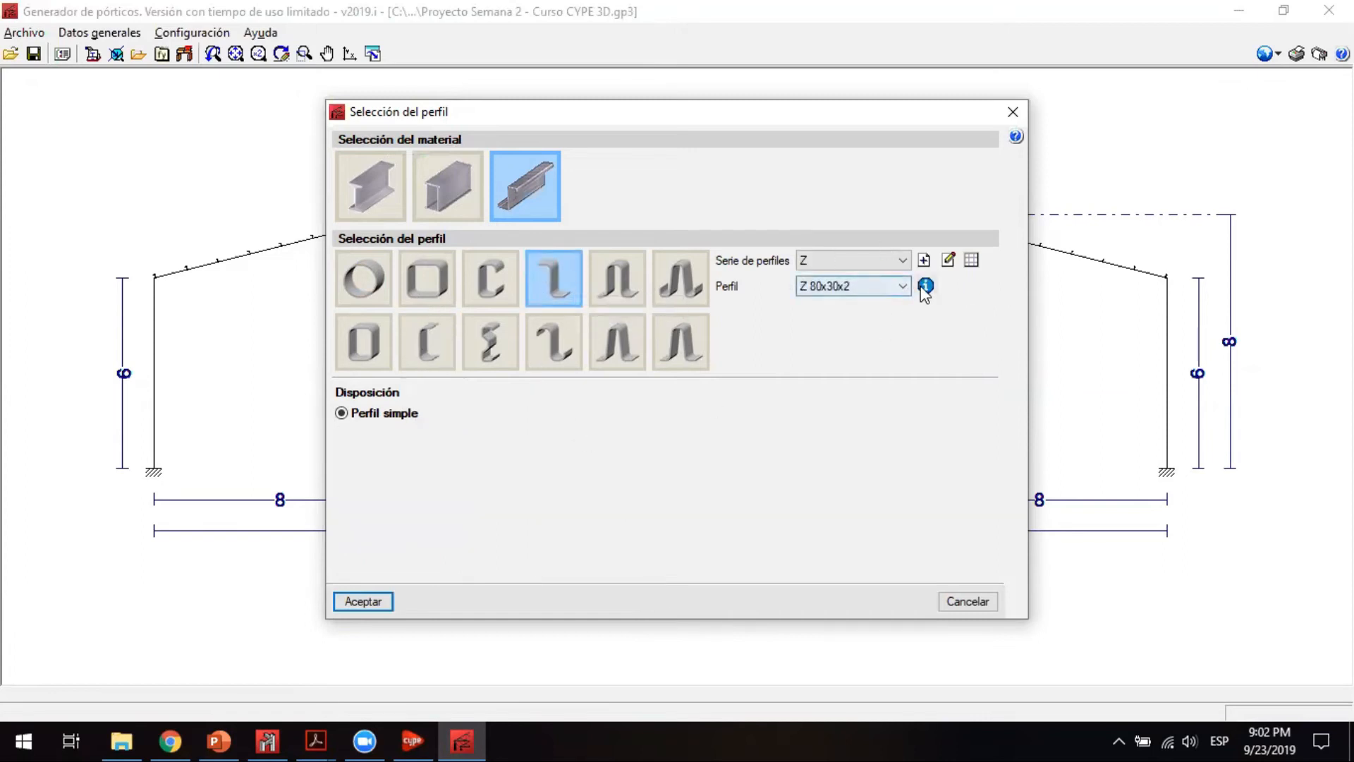
Step: Inspect the dimensions of the Z 80x30x2 profile in its series, and leave the roof purlin editor without applying changes
{"action": "left_click", "coordinate": [948, 260]}
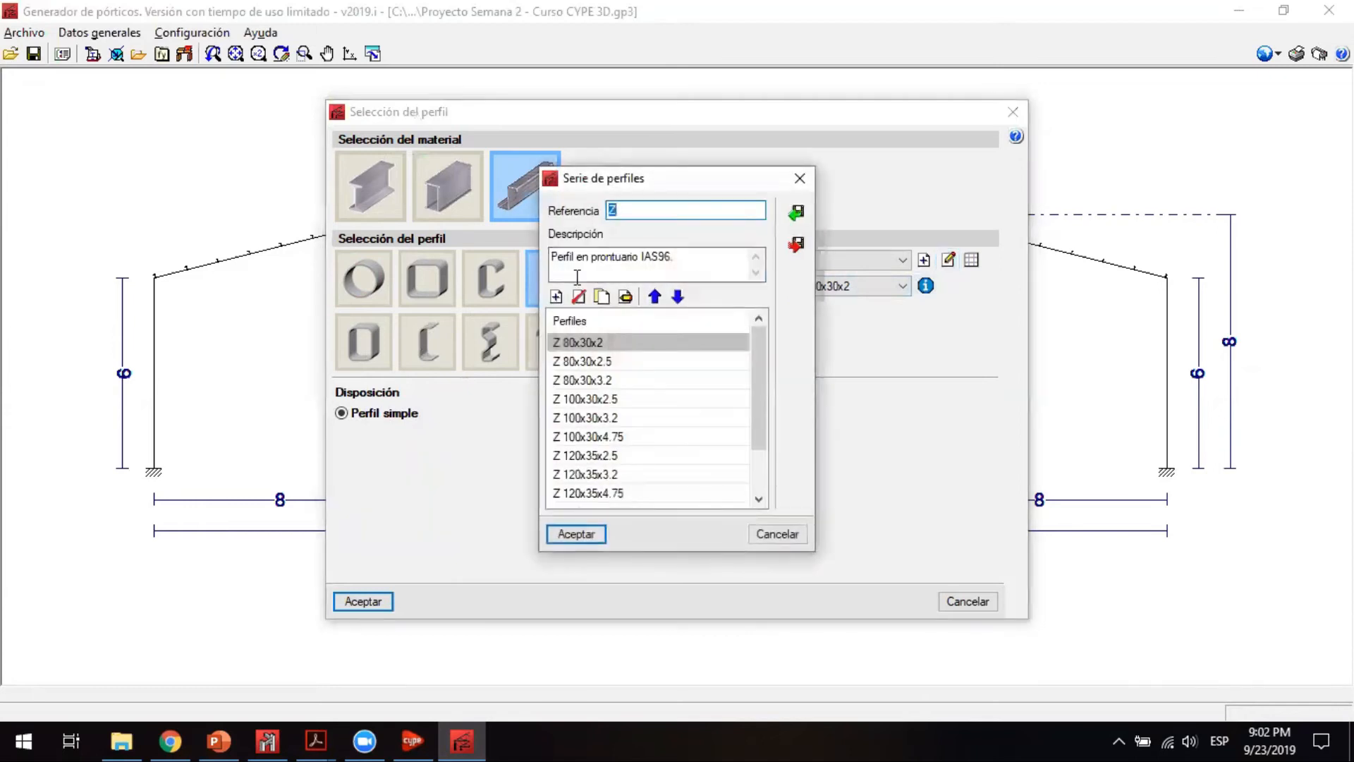
{"action": "left_click", "coordinate": [618, 344]}
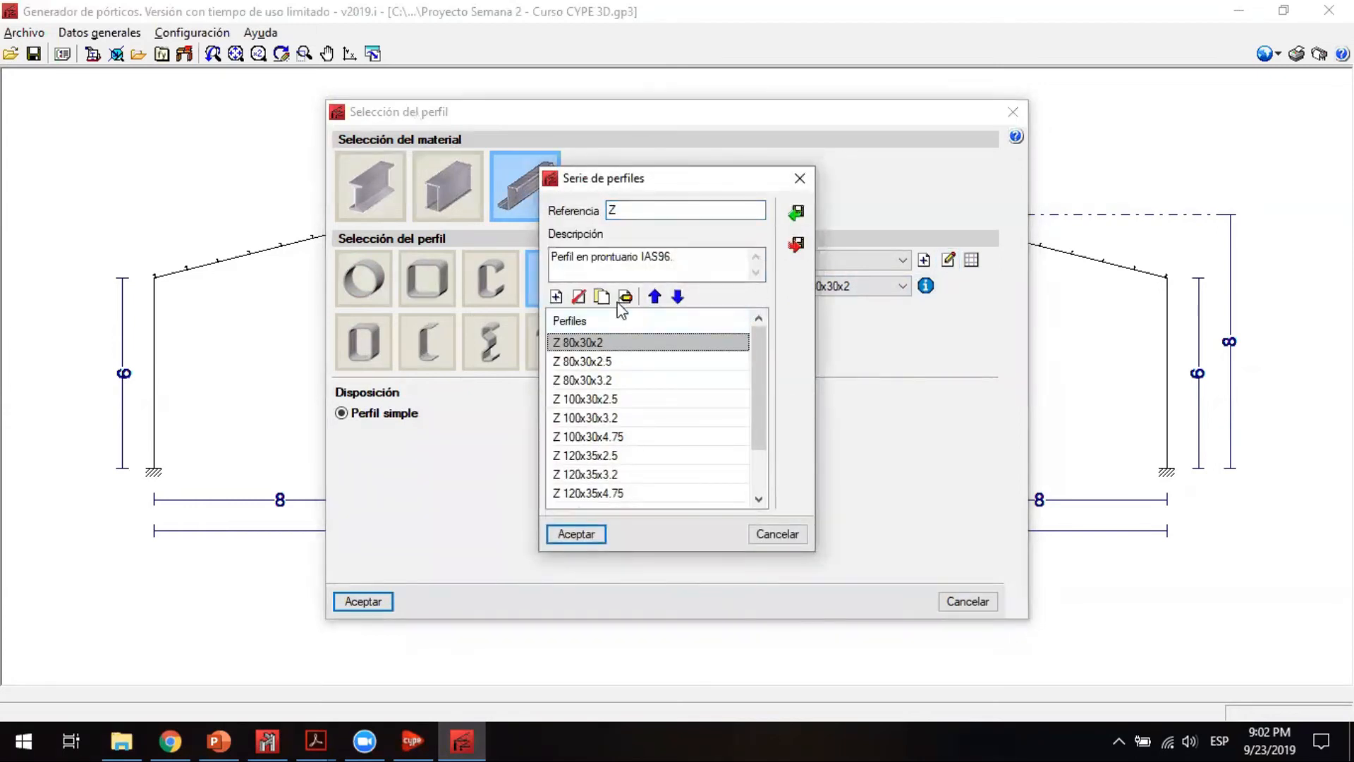
{"action": "double_click", "coordinate": [640, 344]}
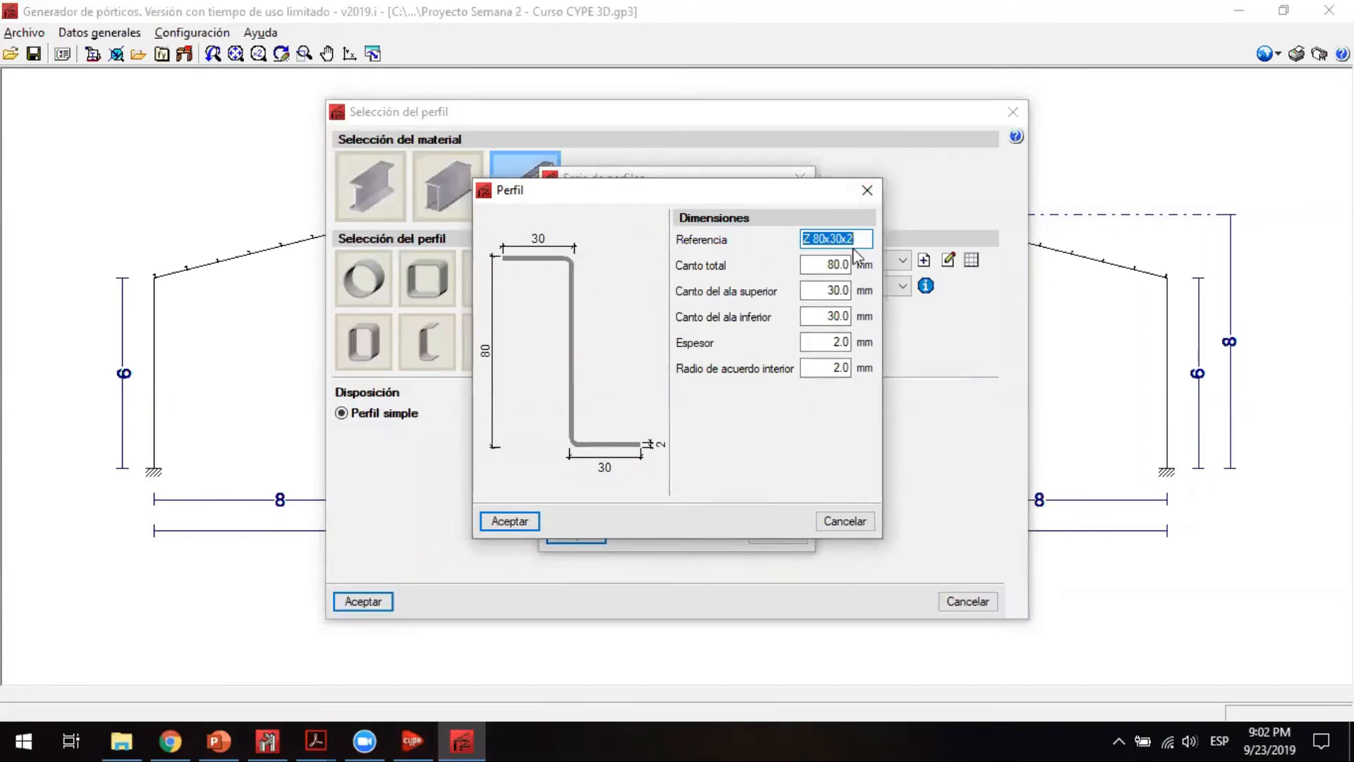
{"action": "left_click", "coordinate": [867, 190]}
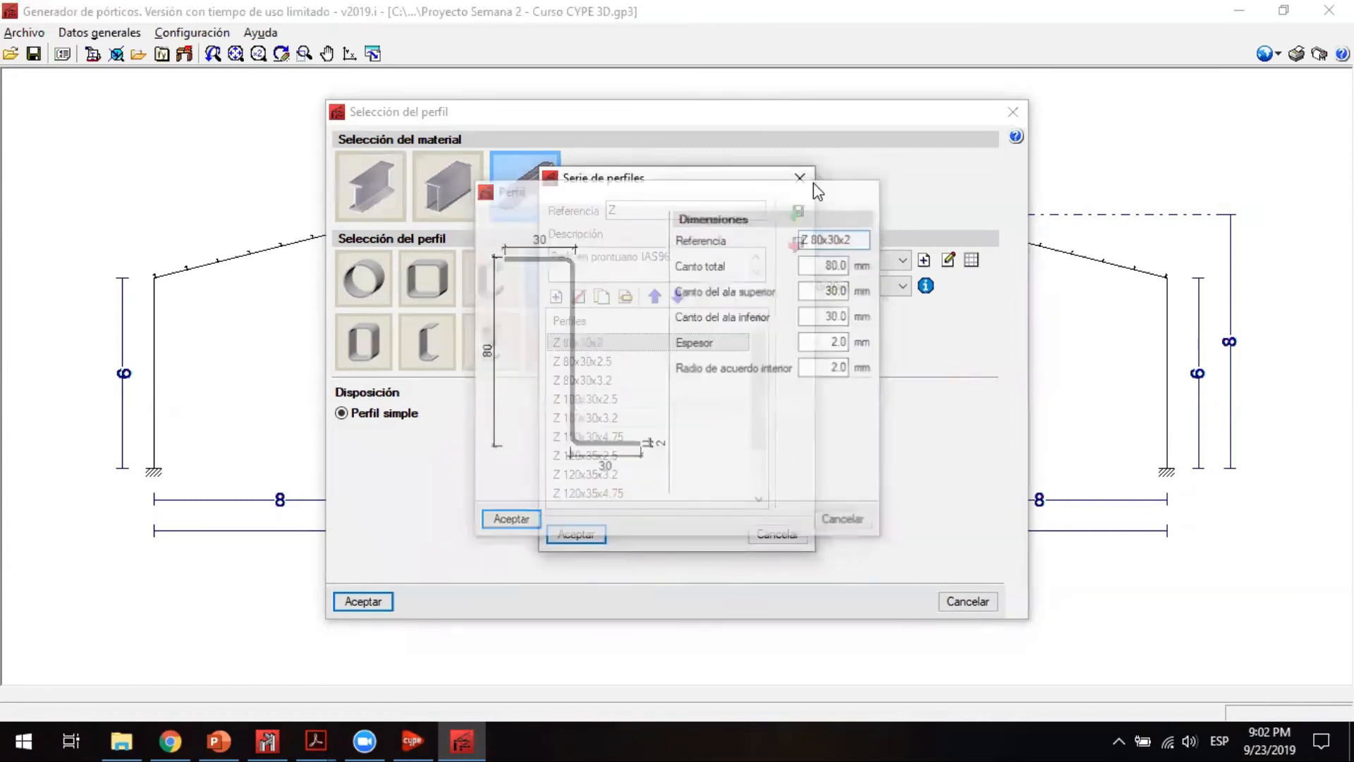
{"action": "left_click", "coordinate": [1013, 112]}
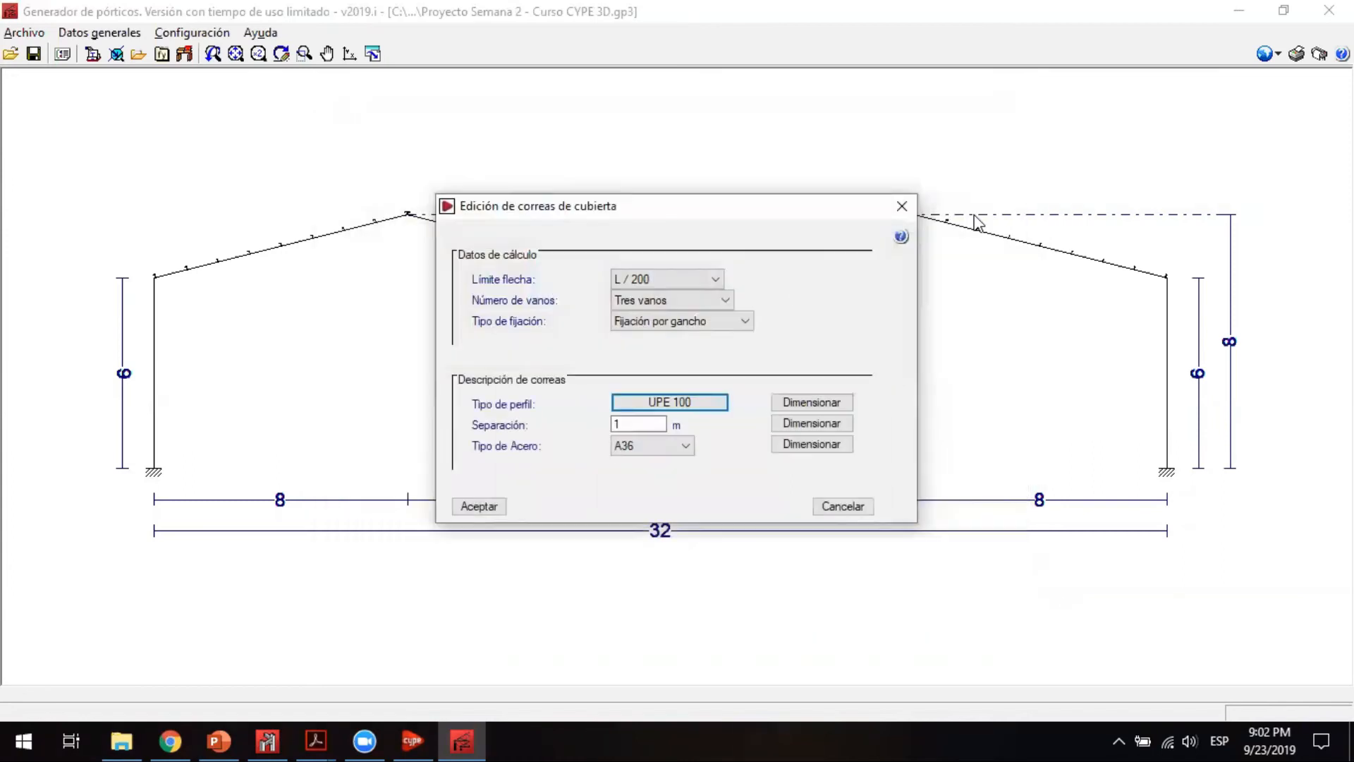
{"action": "left_click", "coordinate": [906, 205]}
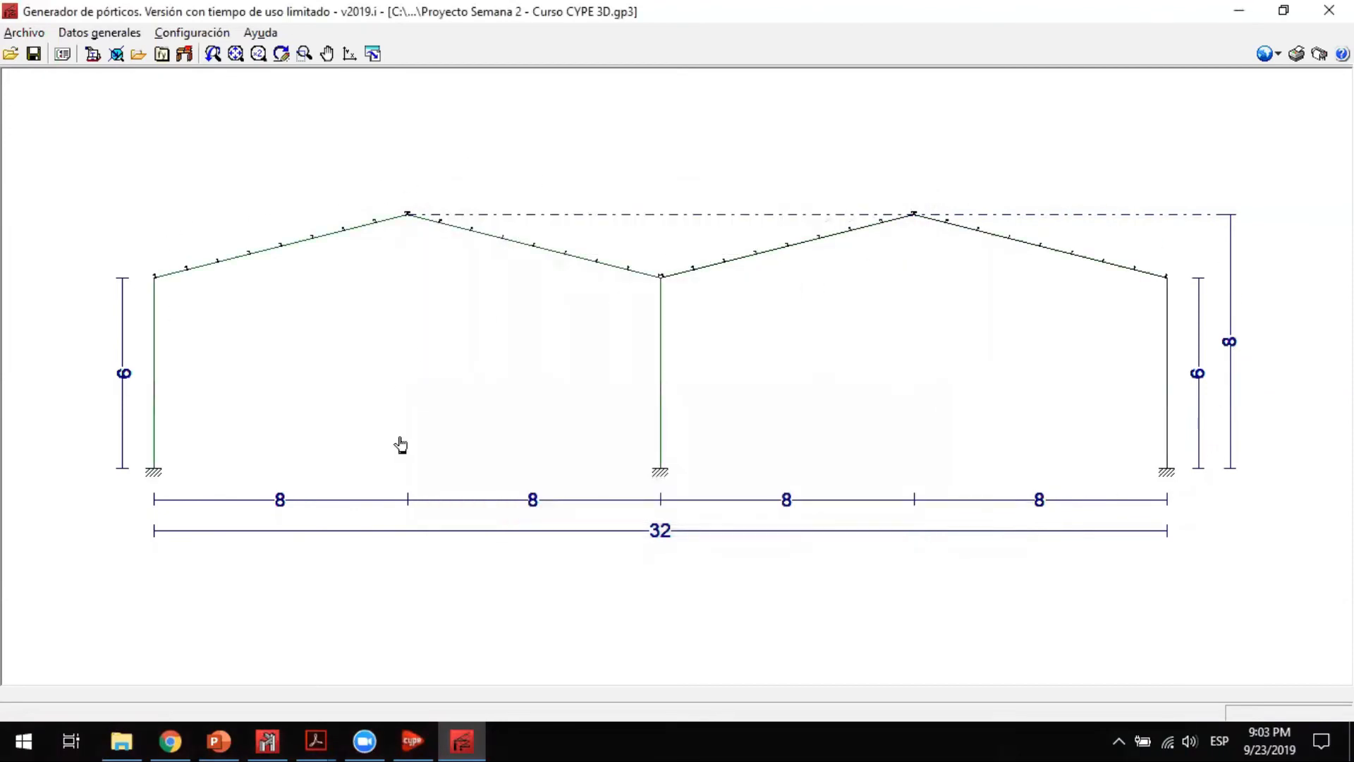
Step: Examine the predefined profile series available for import in the profile library manager, and close it without importing any
{"action": "left_click", "coordinate": [110, 34]}
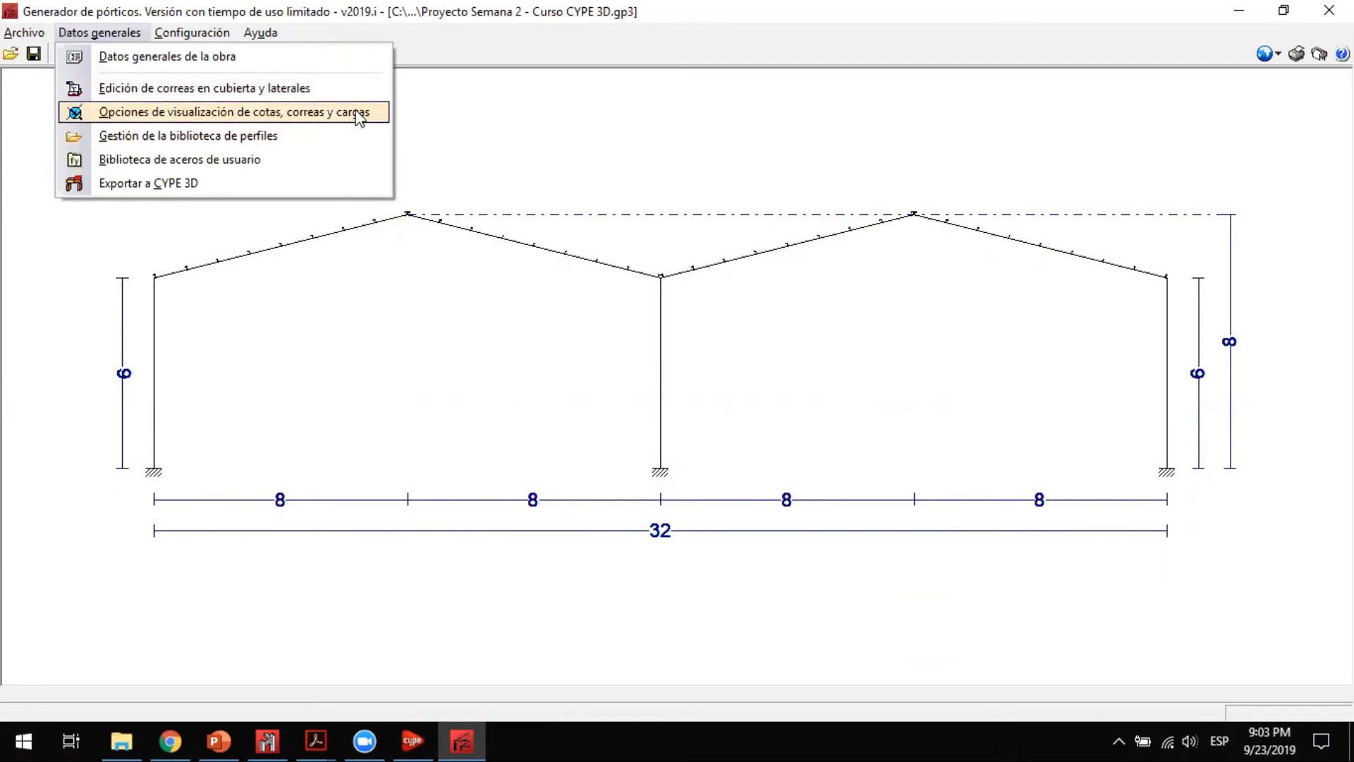
{"action": "left_click", "coordinate": [187, 137]}
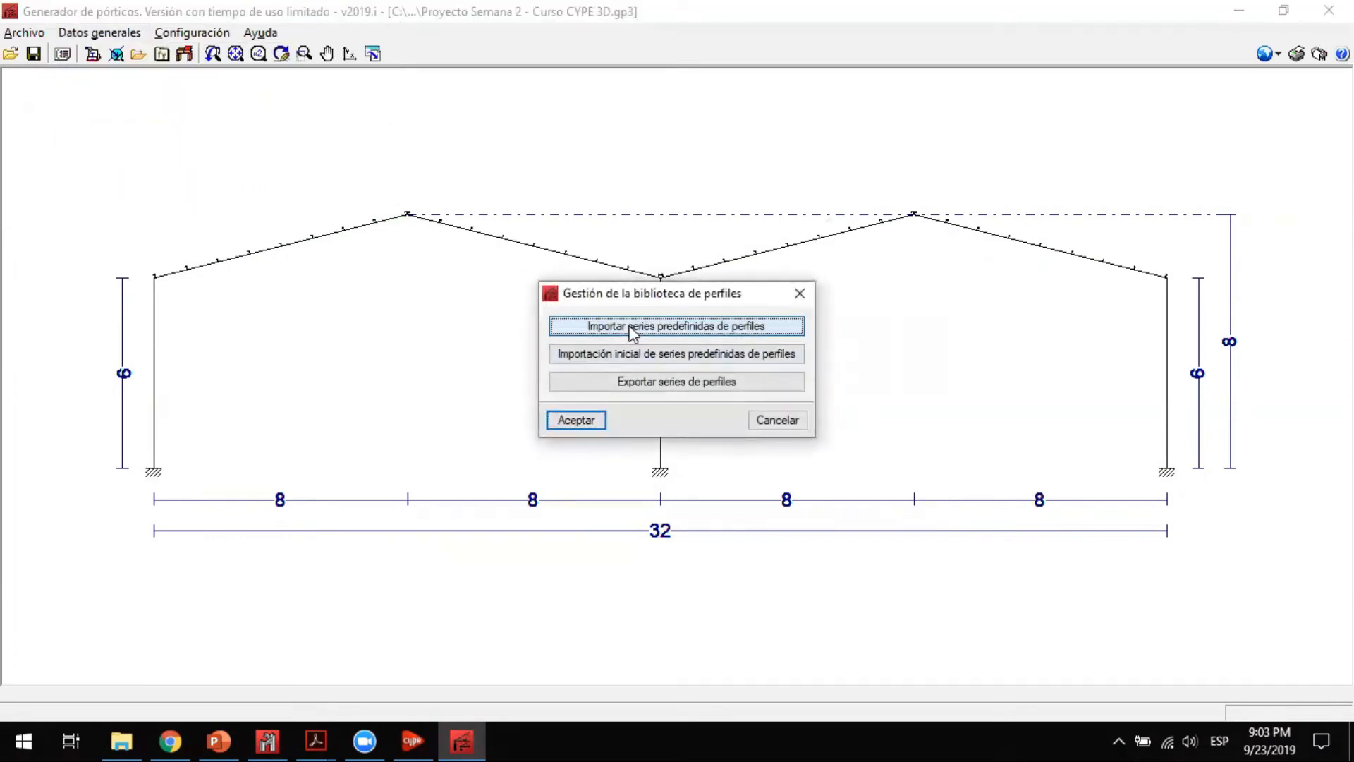
{"action": "left_click", "coordinate": [647, 332]}
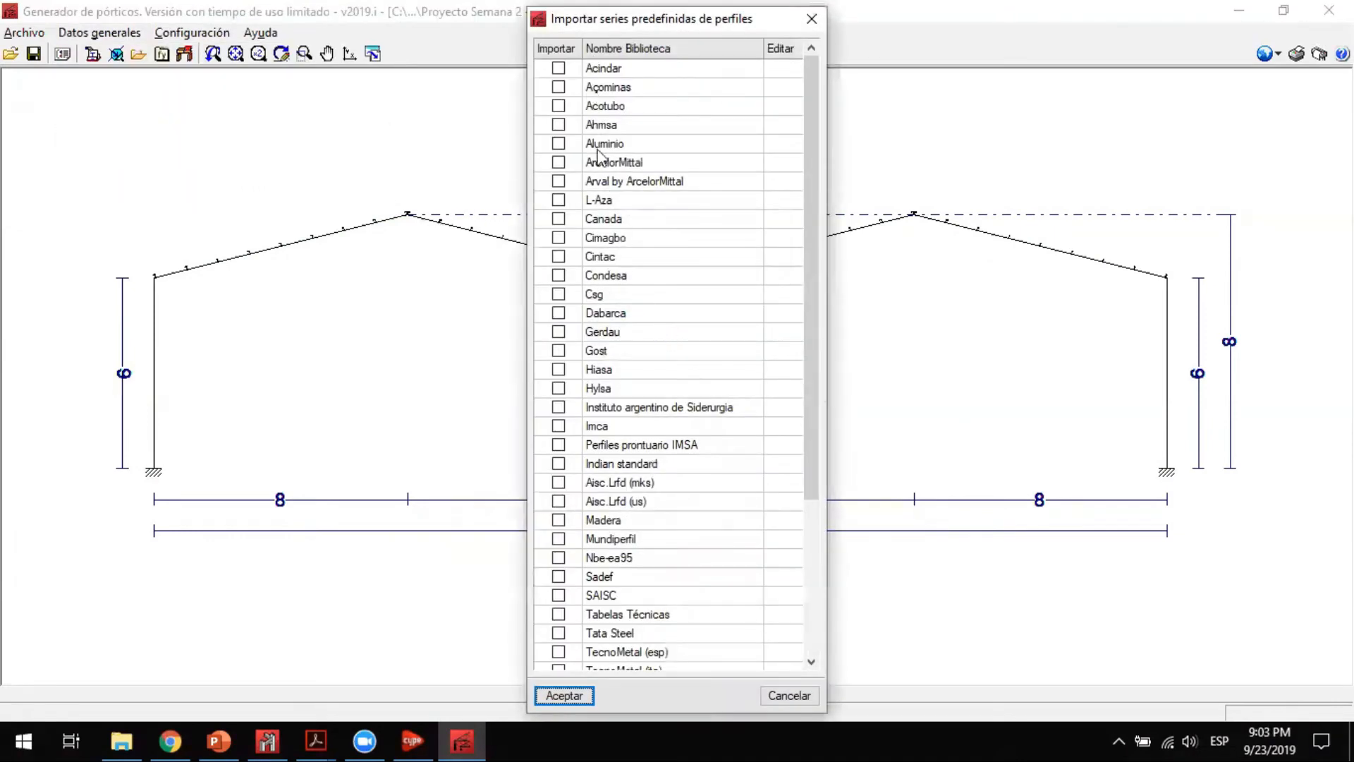
{"action": "scroll", "coordinate": [628, 578], "scroll_direction": "down", "scroll_amount": 1}
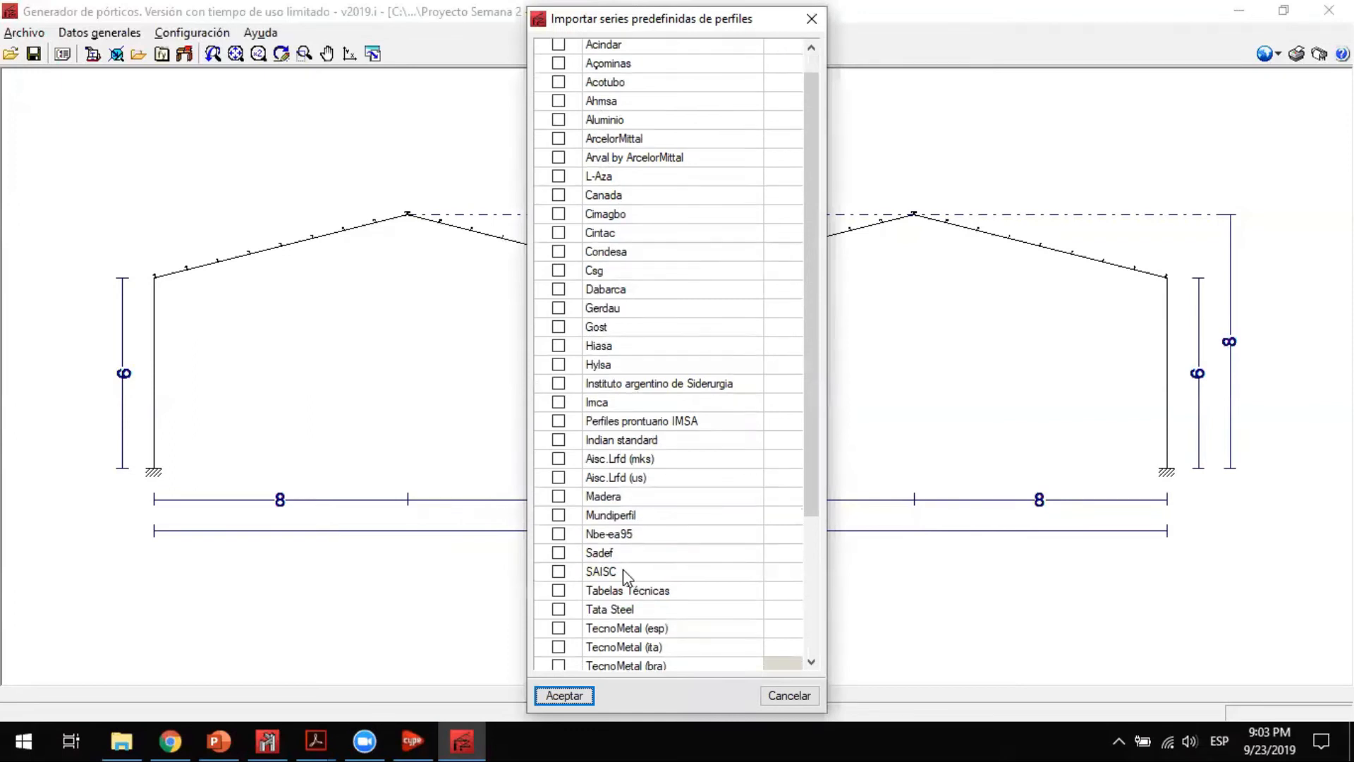
{"action": "scroll", "coordinate": [624, 575], "scroll_direction": "up", "scroll_amount": 1}
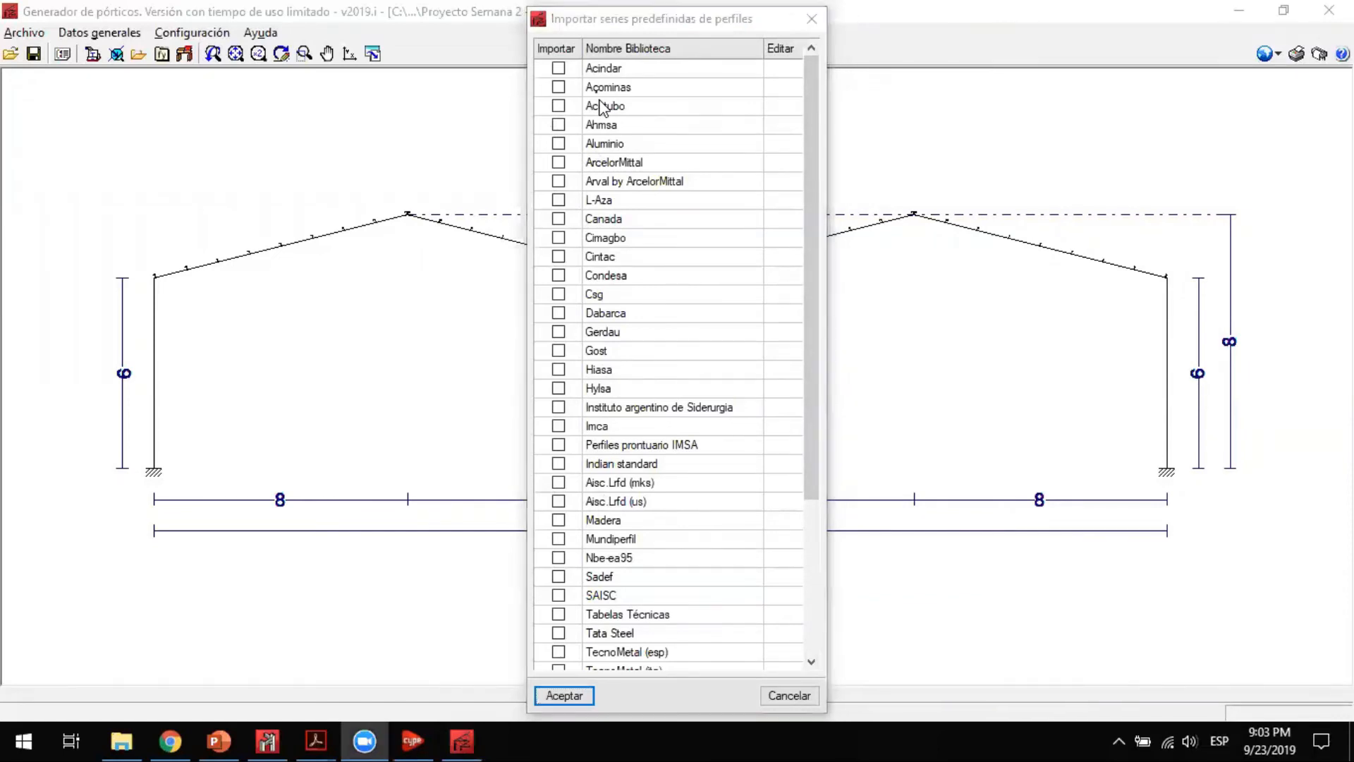
{"action": "left_click_drag", "start_coordinate": [794, 23], "coordinate": [429, 22]}
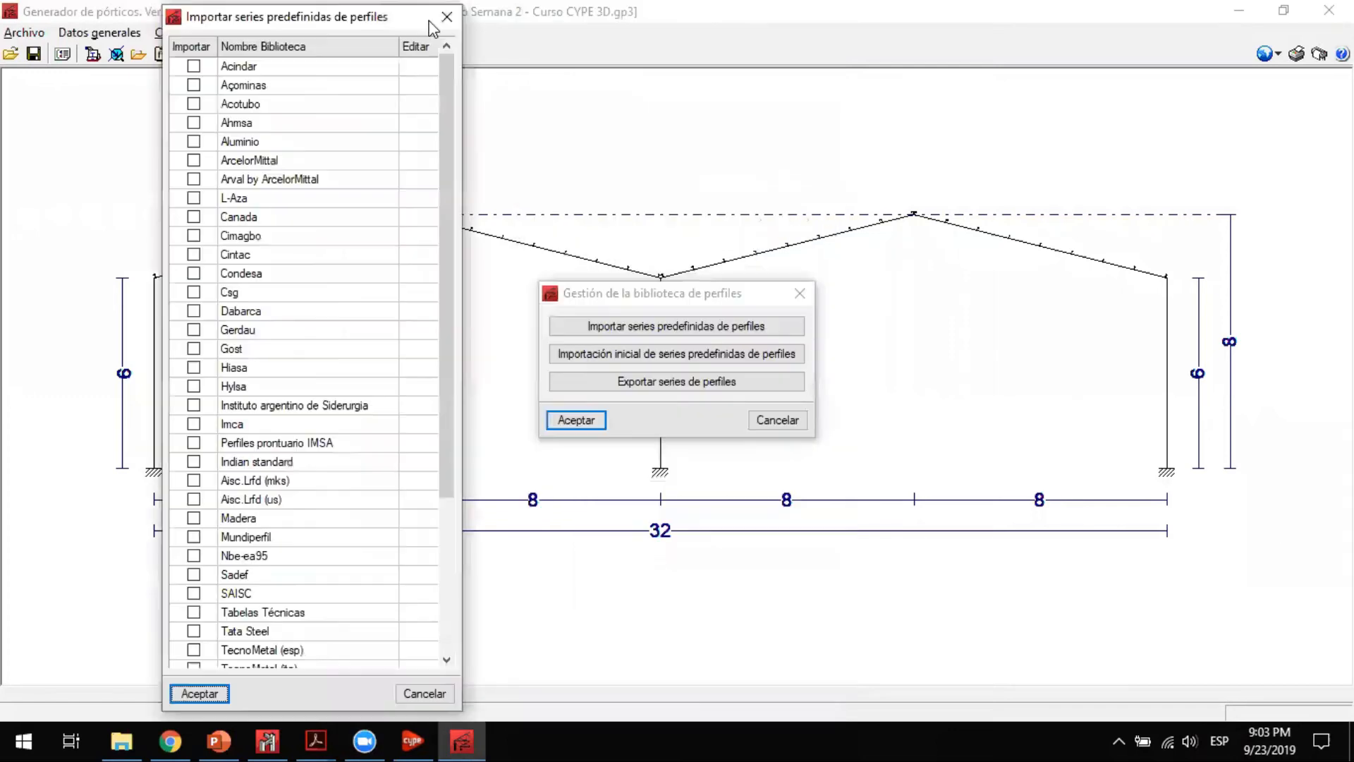
{"action": "left_click", "coordinate": [448, 19]}
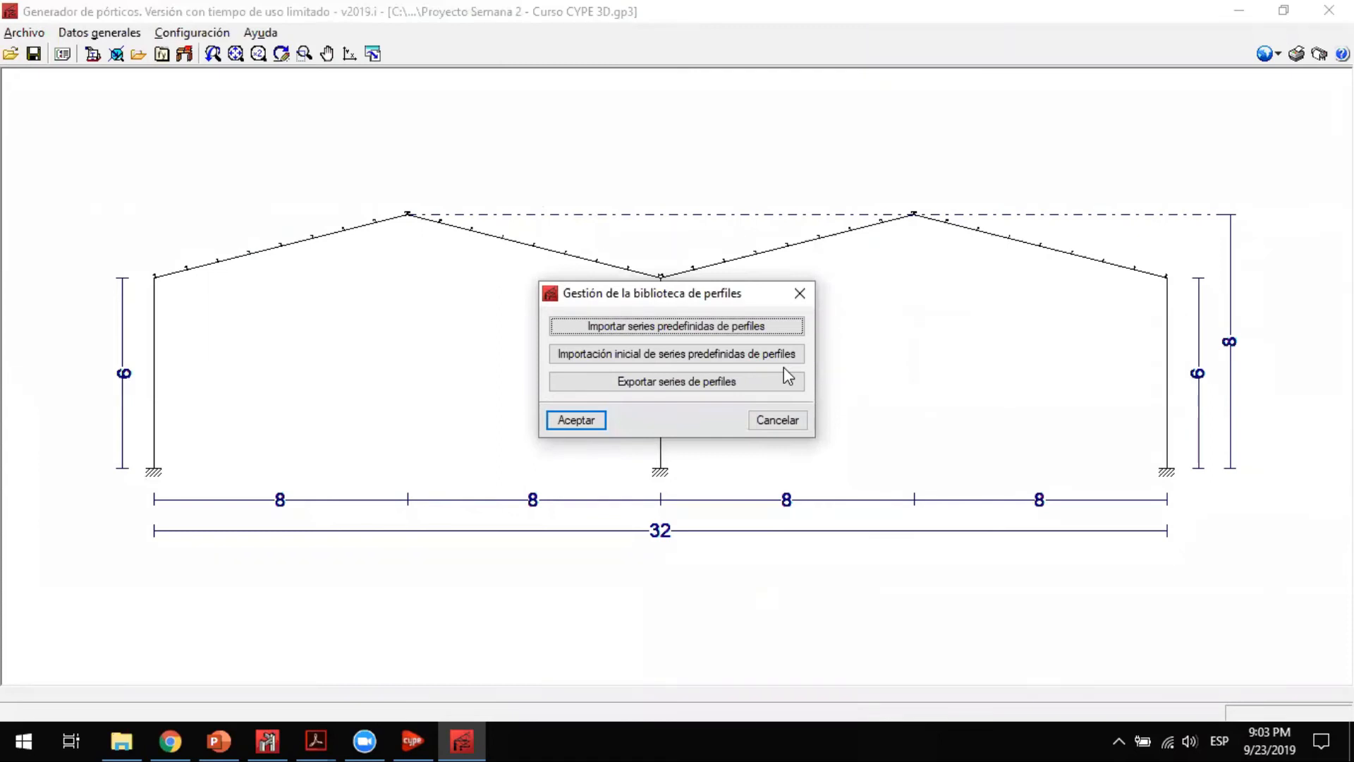
{"action": "left_click", "coordinate": [800, 295]}
Step: Examine the properties and weld groups for a new rolled steel in the user steel library, and close it without adding one
{"action": "left_click", "coordinate": [134, 35]}
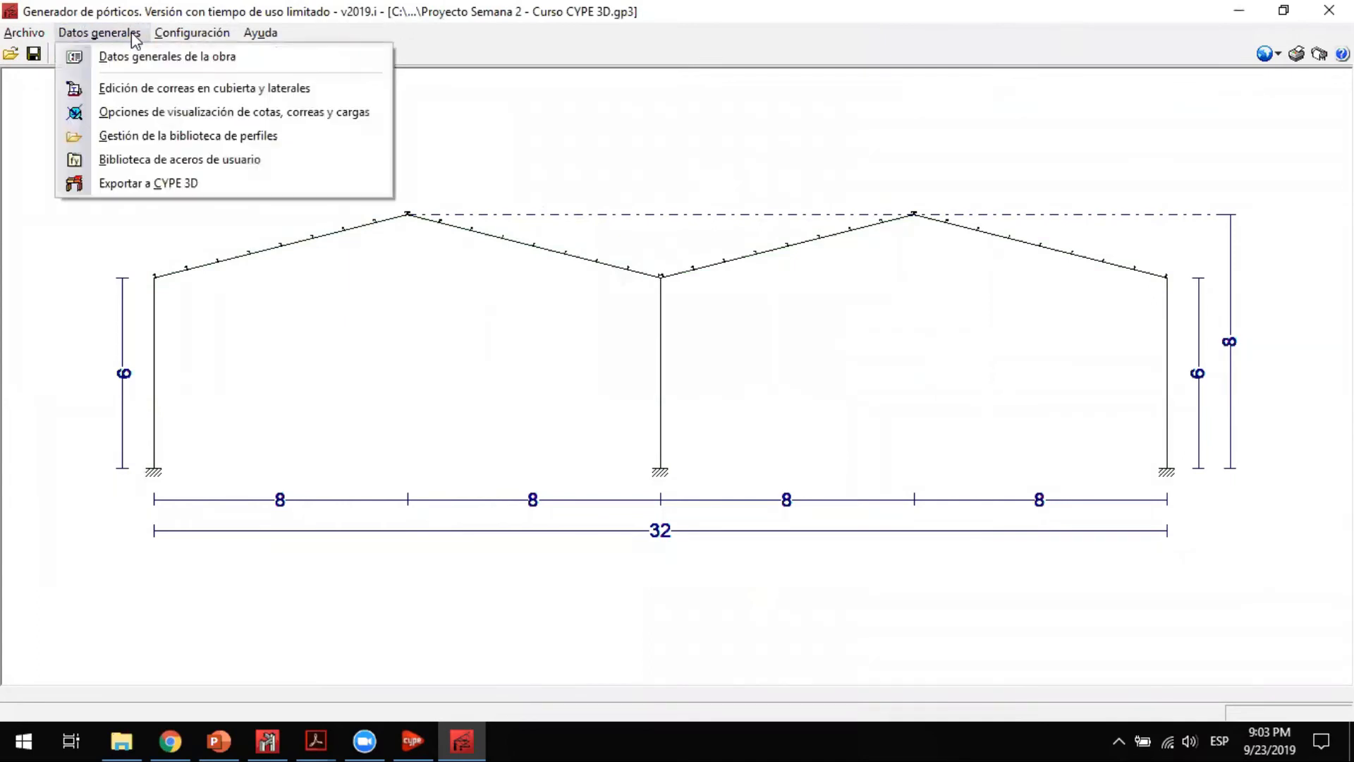
{"action": "left_click", "coordinate": [161, 160]}
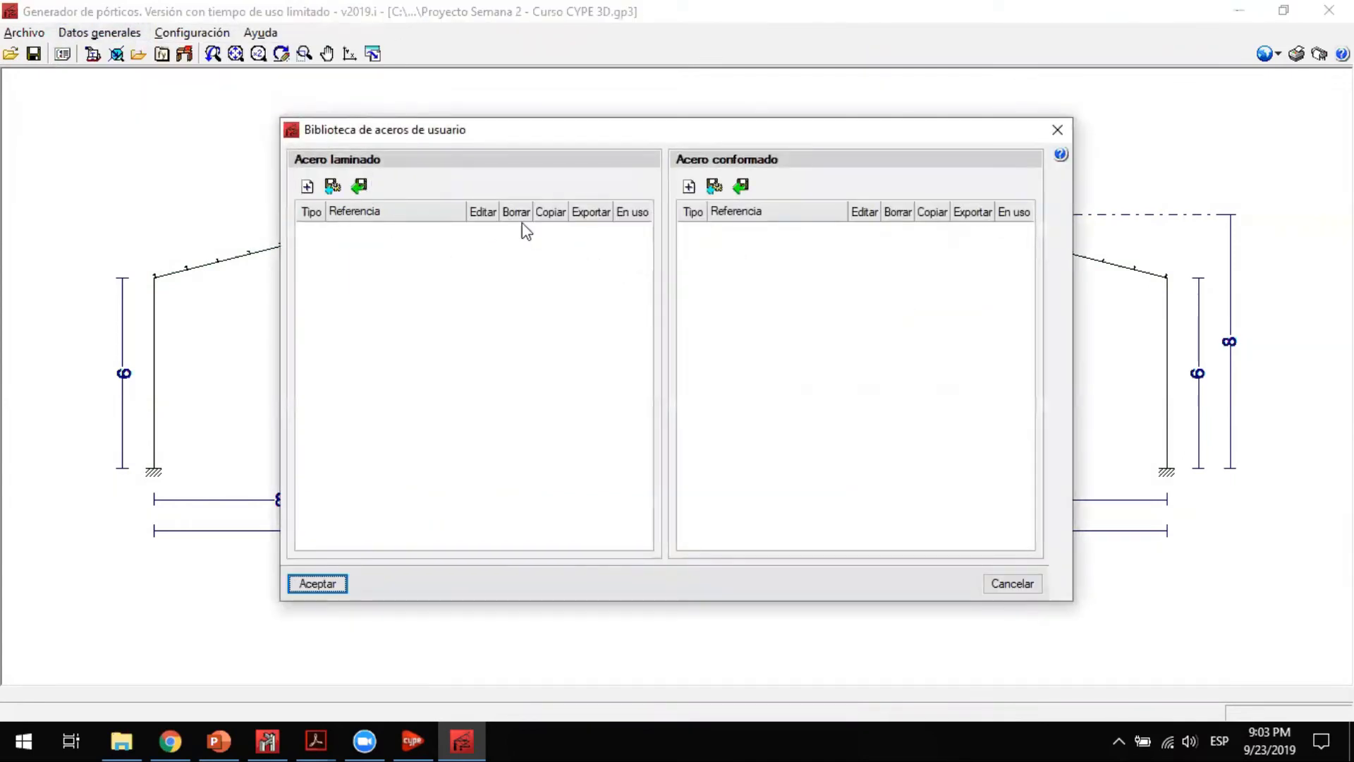
{"action": "left_click", "coordinate": [307, 186]}
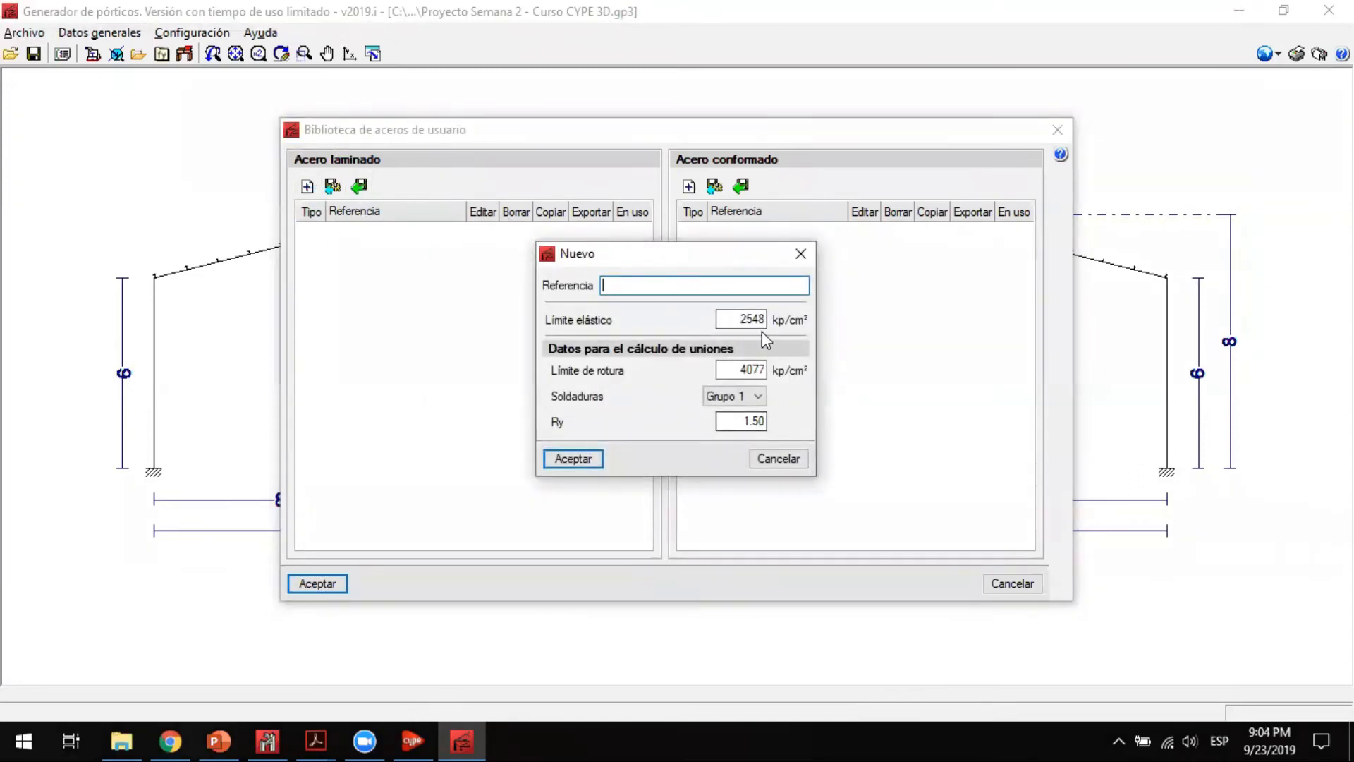
{"action": "left_click", "coordinate": [759, 396]}
{"action": "left_click", "coordinate": [760, 398]}
{"action": "left_click", "coordinate": [760, 397]}
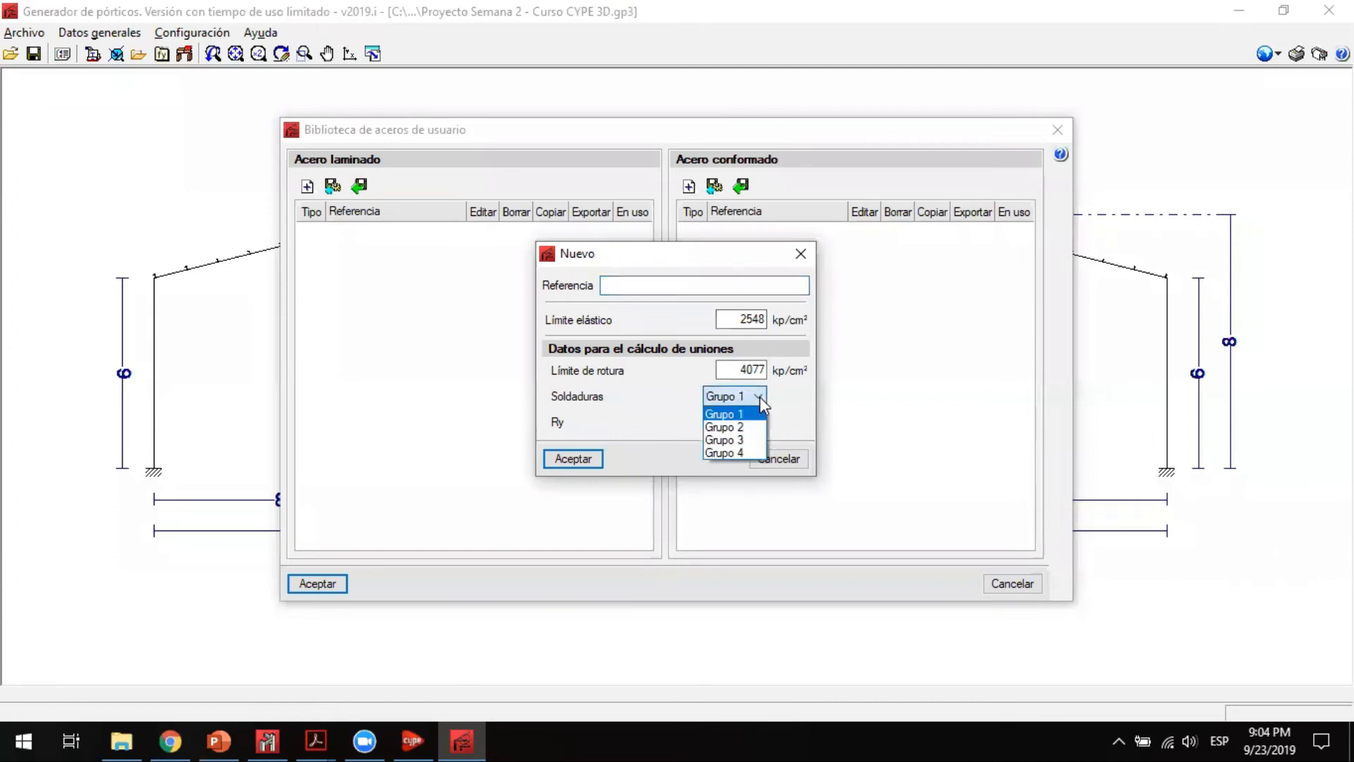
{"action": "left_click", "coordinate": [649, 420]}
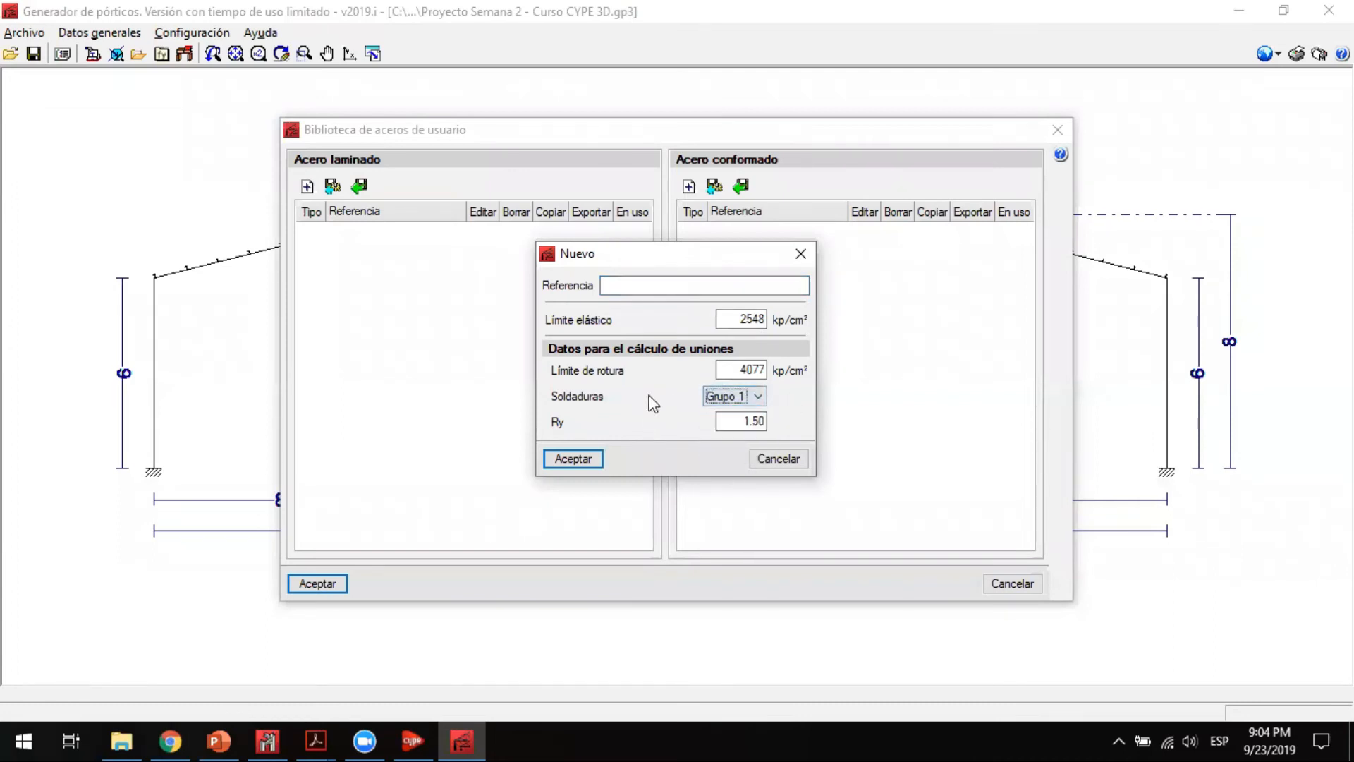
{"action": "left_click", "coordinate": [795, 264]}
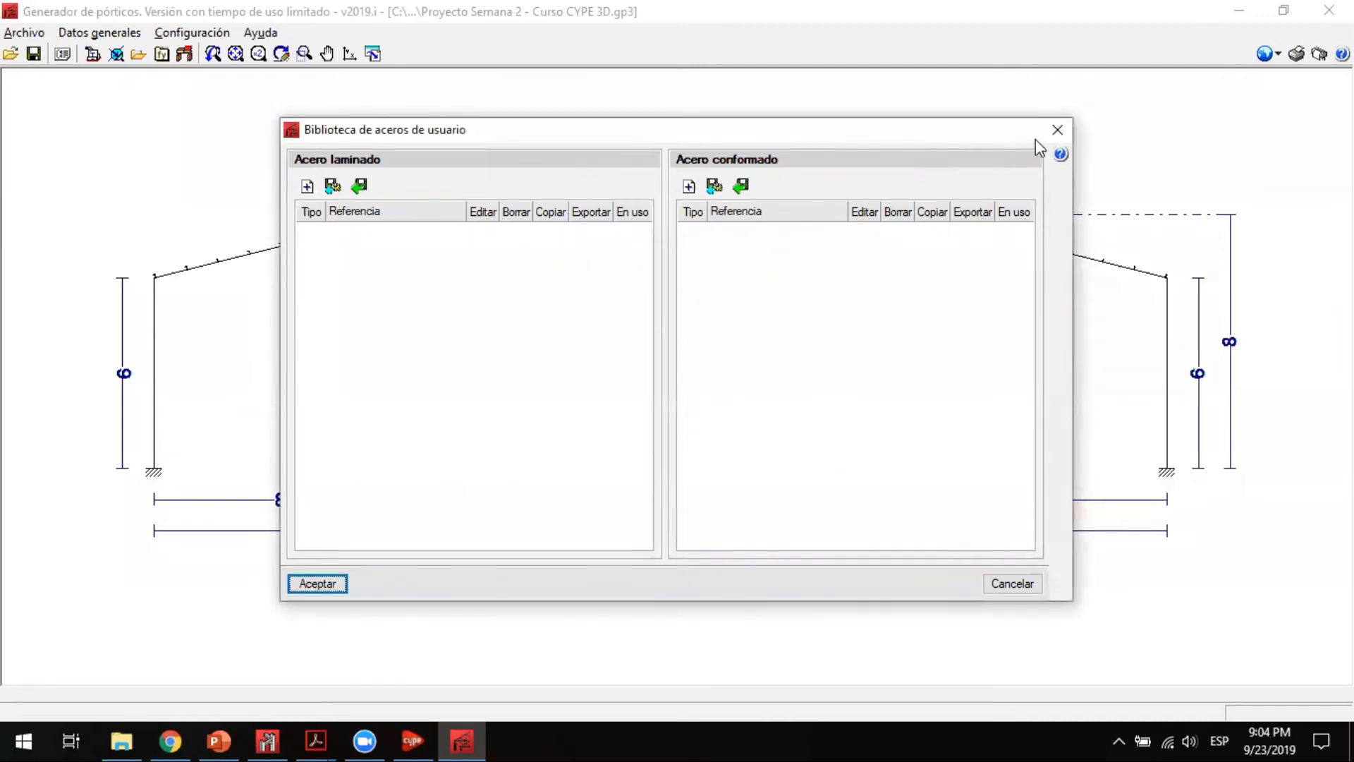
{"action": "left_click", "coordinate": [1057, 131]}
Step: Locate the export to CYPE 3D option, switch to the warehouse project in CYPE 3D and open its 3D view
{"action": "left_click", "coordinate": [129, 34]}
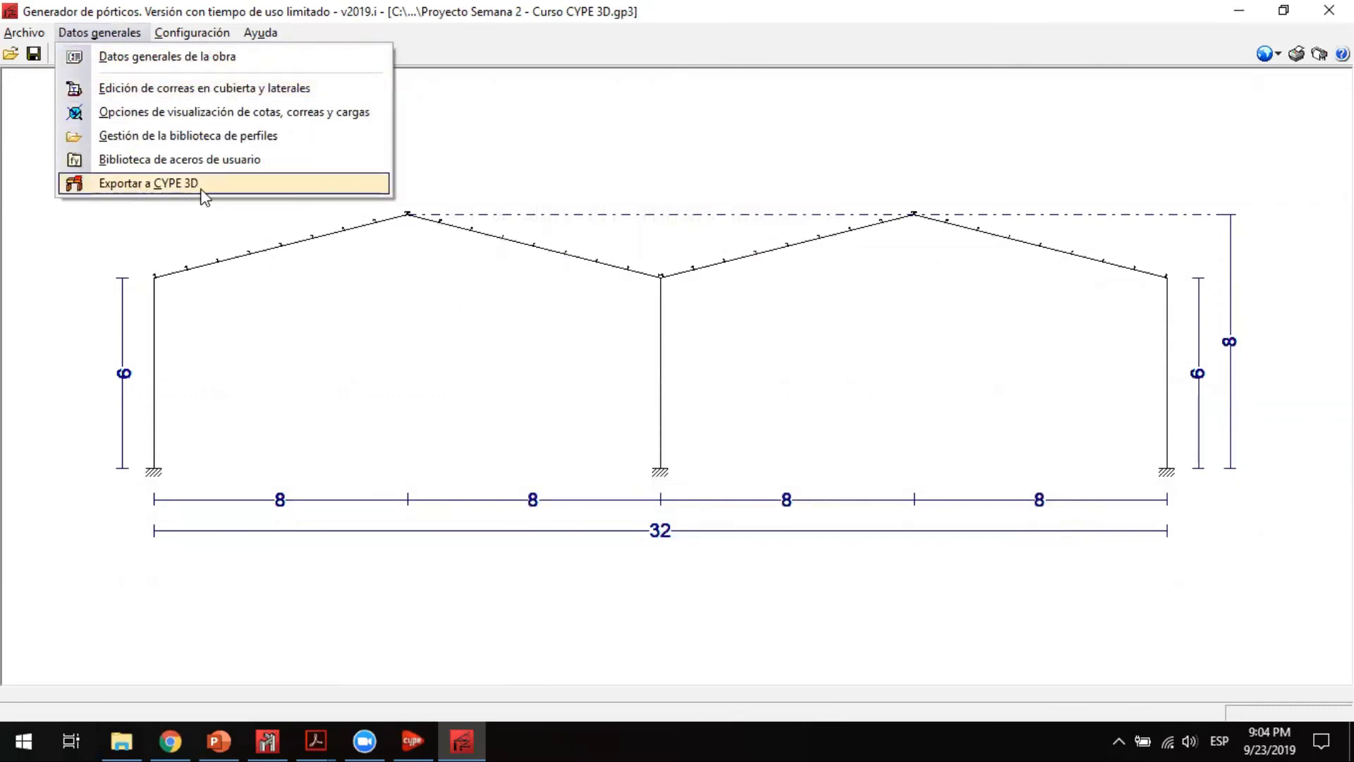
{"action": "left_click", "coordinate": [413, 740]}
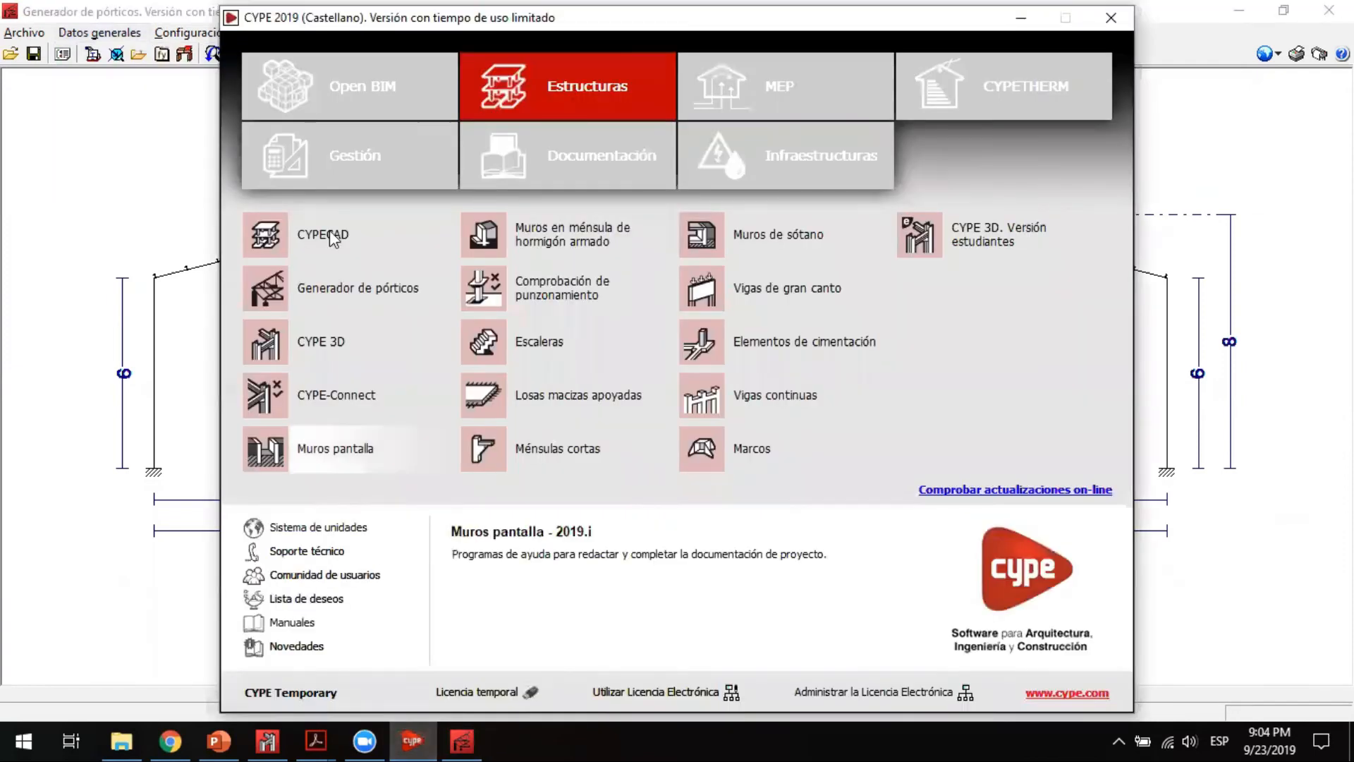
{"action": "left_click", "coordinate": [281, 739]}
{"action": "left_click", "coordinate": [646, 297]}
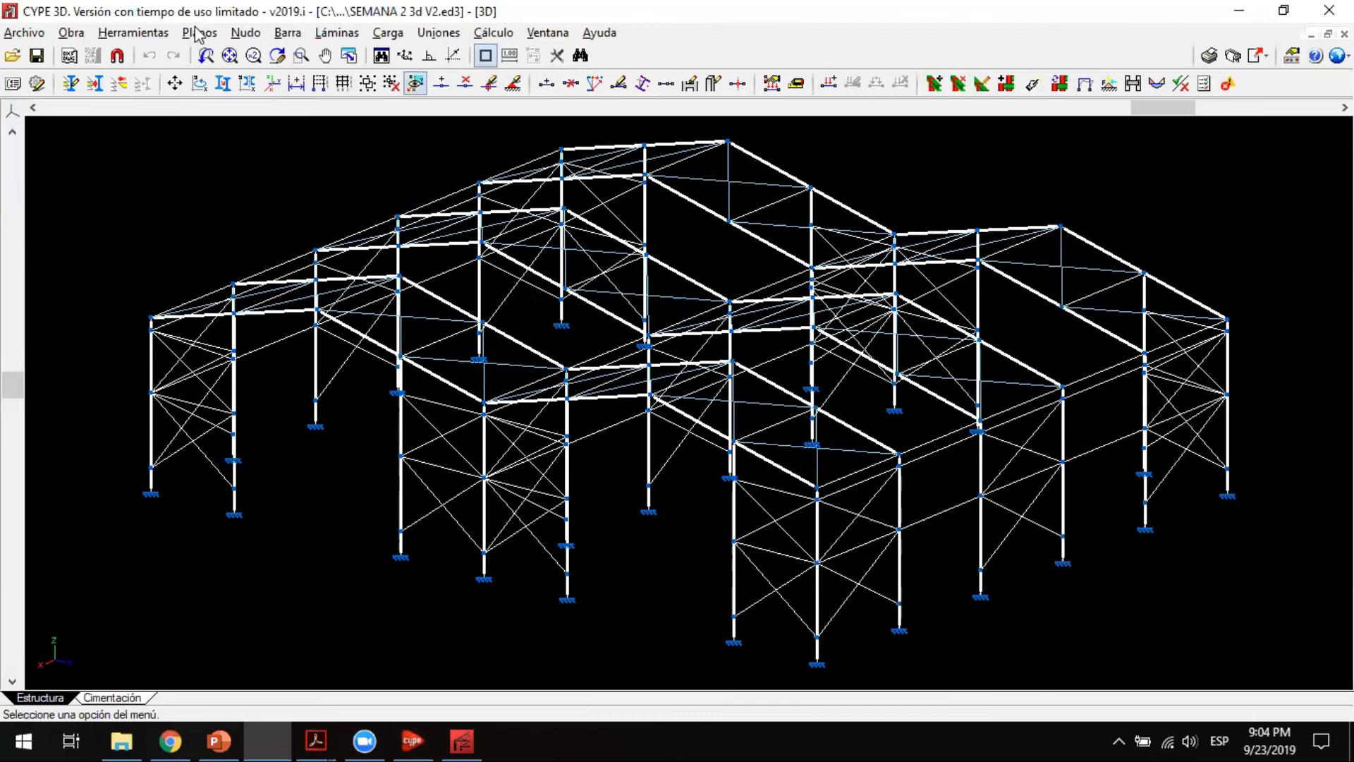
{"action": "left_click", "coordinate": [134, 32]}
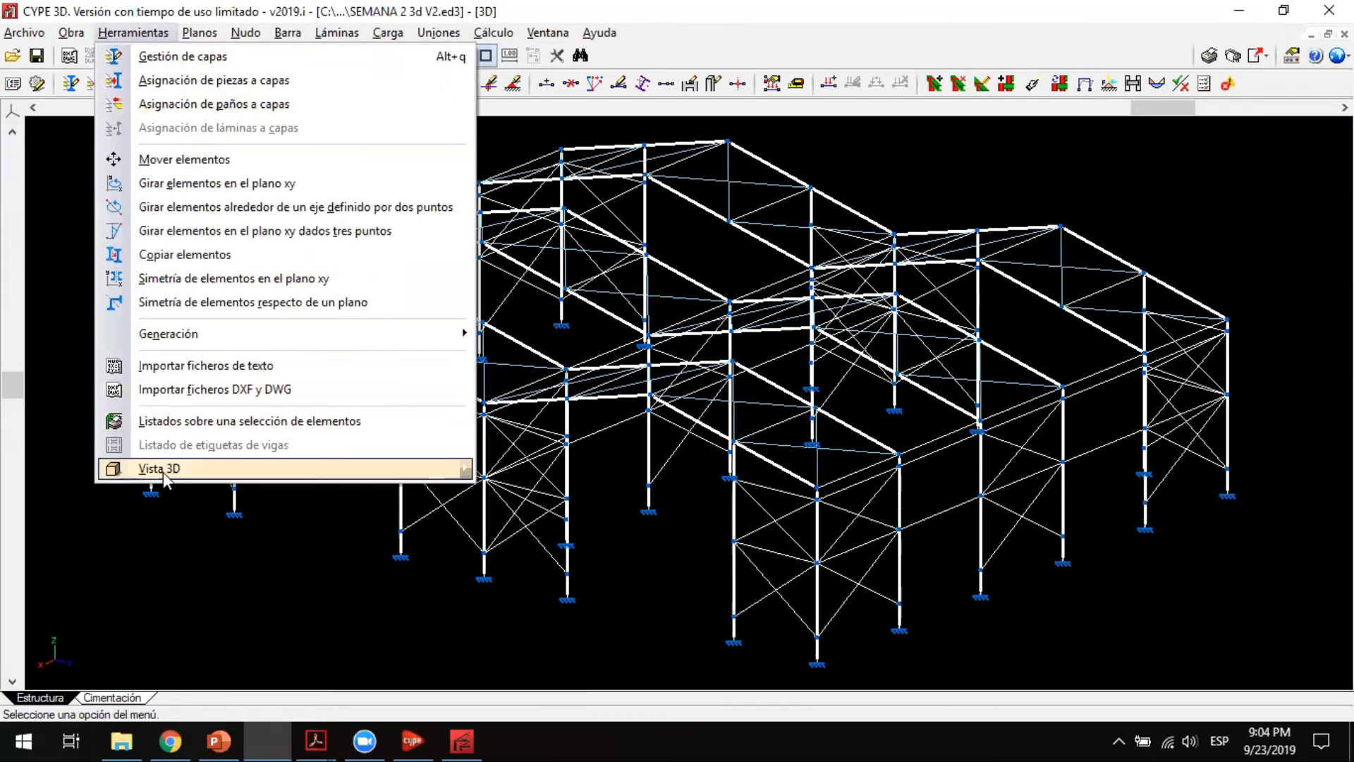
{"action": "mouse_move", "coordinate": [204, 473]}
{"action": "left_click", "coordinate": [557, 468]}
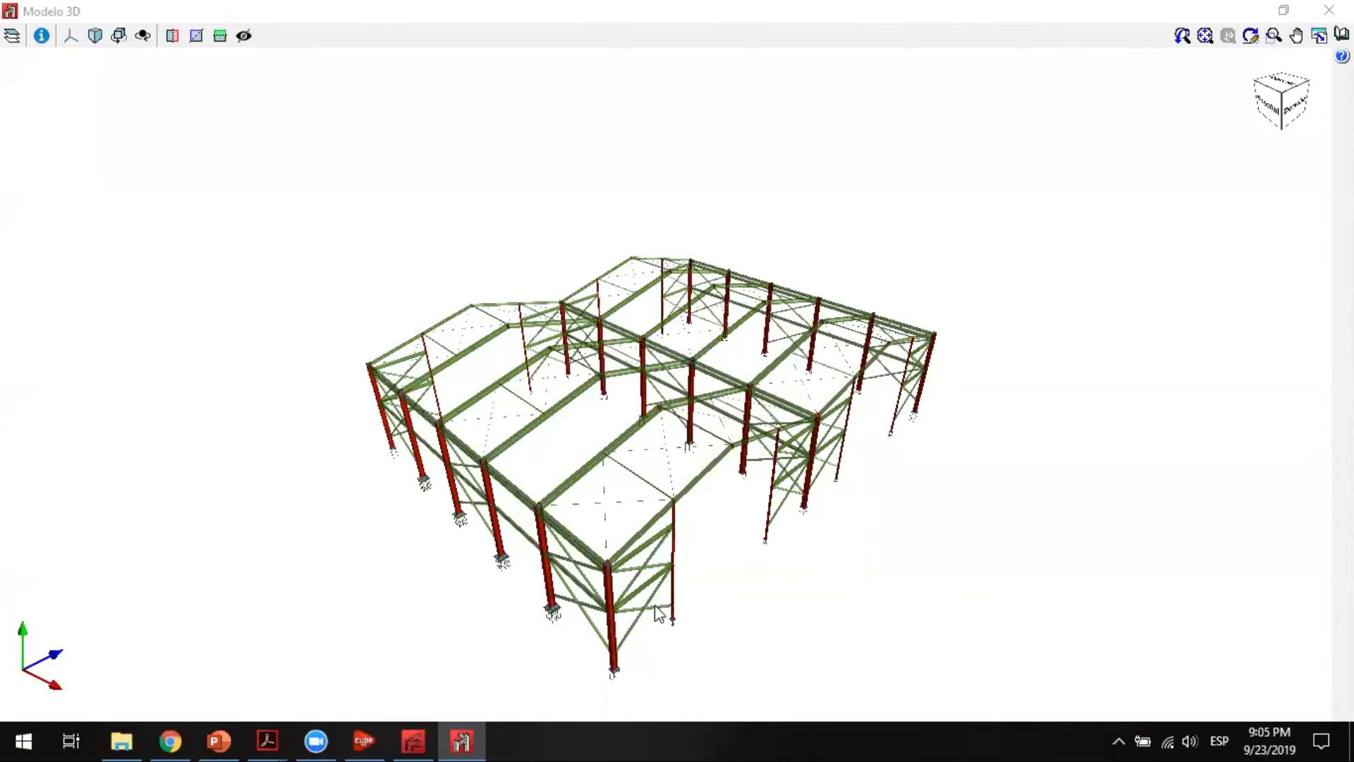
Step: Examine the warehouse structure in 3D, inspecting the column base plates and anchor bolts along its side
{"action": "middle_click_drag", "start_coordinate": [654, 617], "coordinate": [584, 596]}
{"action": "scroll", "coordinate": [674, 604], "scroll_direction": "up", "scroll_amount": 4}
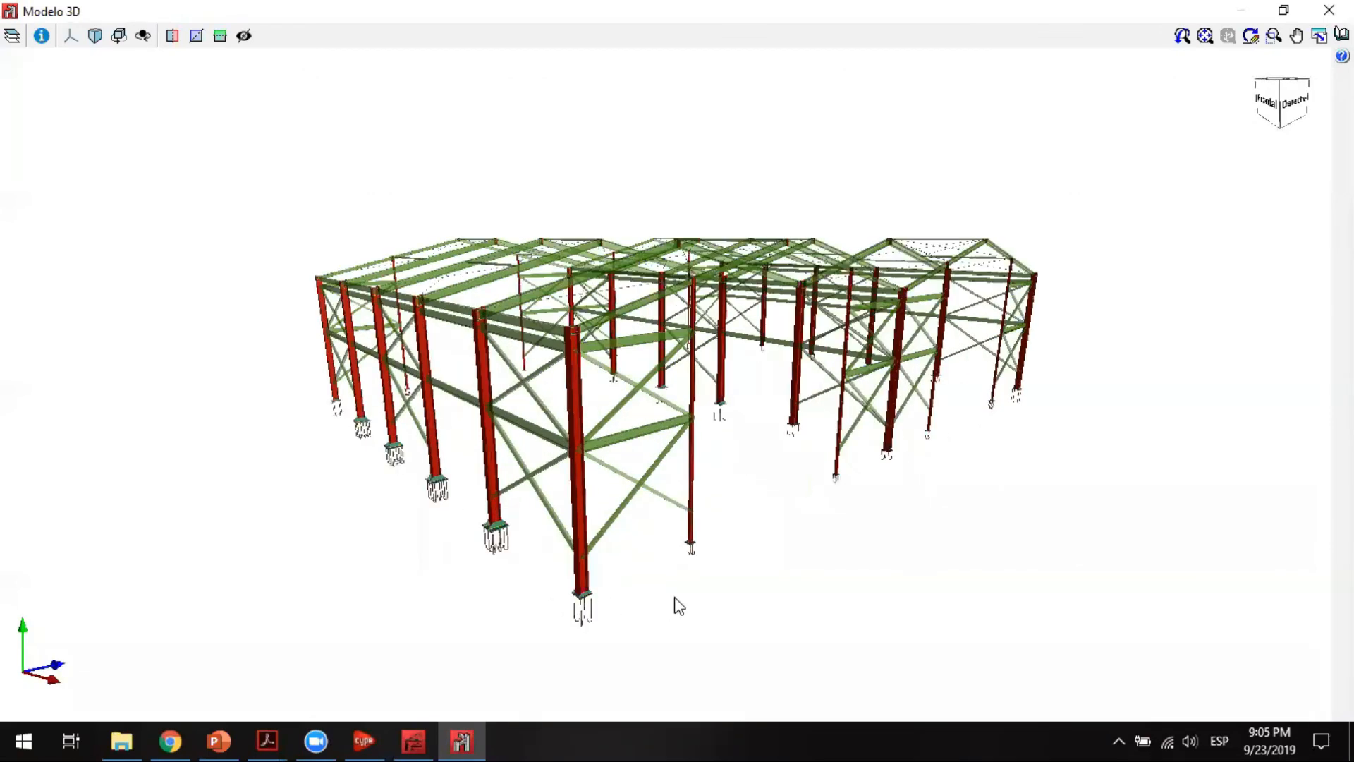
{"action": "scroll", "coordinate": [677, 557], "scroll_direction": "up", "scroll_amount": 2}
{"action": "middle_click_drag", "start_coordinate": [709, 548], "coordinate": [687, 547]}
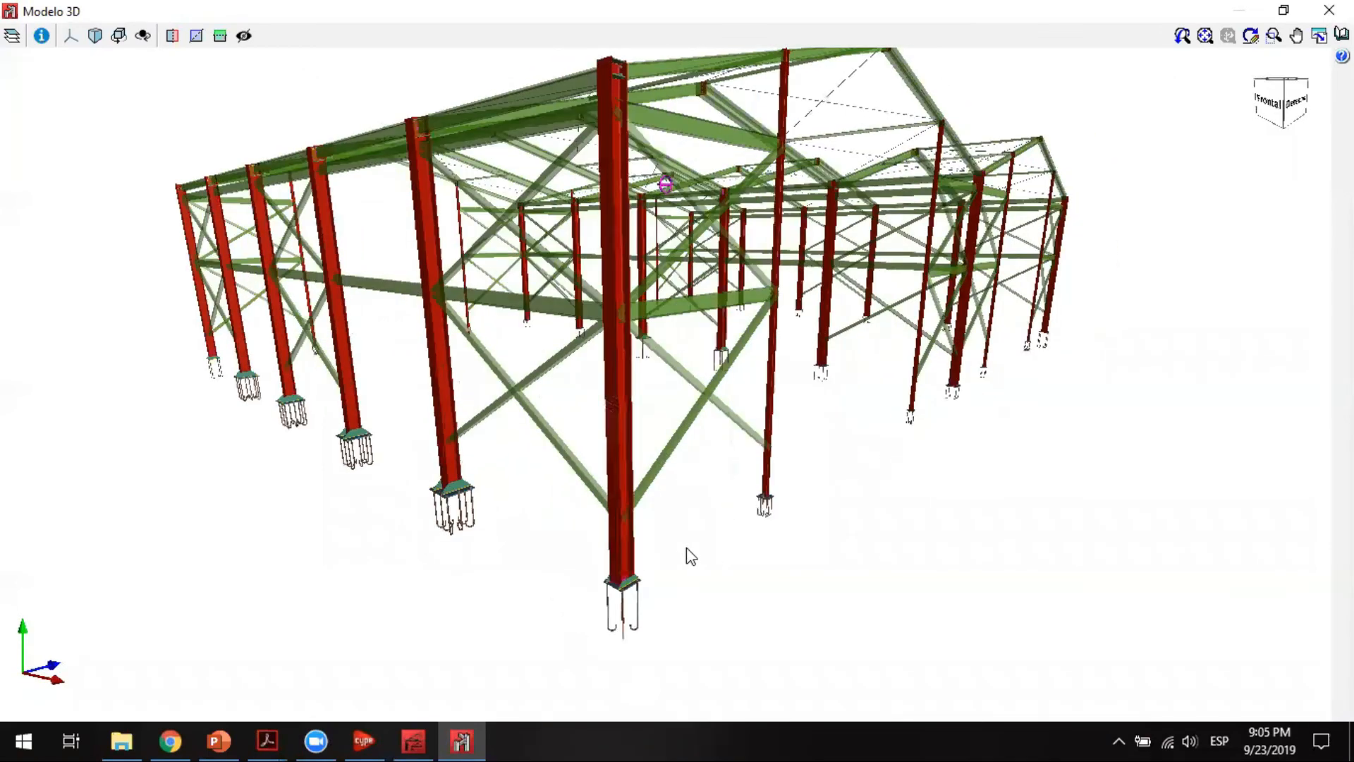
{"action": "scroll", "coordinate": [413, 455], "scroll_direction": "up", "scroll_amount": 2}
{"action": "scroll", "coordinate": [357, 472], "scroll_direction": "up", "scroll_amount": 2}
{"action": "scroll", "coordinate": [357, 462], "scroll_direction": "up", "scroll_amount": 2}
{"action": "middle_click_drag", "start_coordinate": [357, 460], "coordinate": [455, 463]}
{"action": "middle_click_drag", "start_coordinate": [676, 385], "coordinate": [327, 375]}
{"action": "scroll", "coordinate": [354, 385], "scroll_direction": "down", "scroll_amount": 3}
{"action": "scroll", "coordinate": [246, 465], "scroll_direction": "down", "scroll_amount": 2}
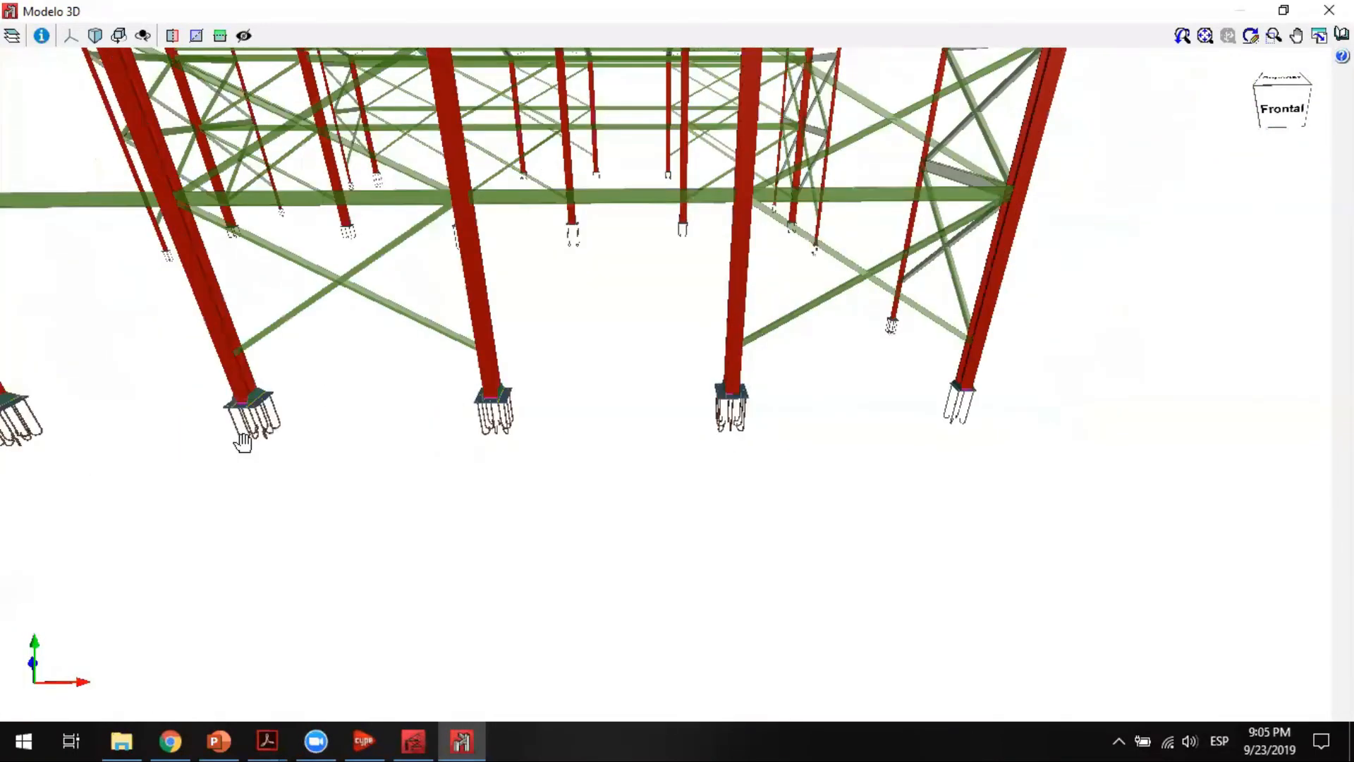
{"action": "middle_click_drag", "start_coordinate": [533, 439], "coordinate": [572, 467]}
{"action": "middle_click_drag", "start_coordinate": [265, 490], "coordinate": [255, 506]}
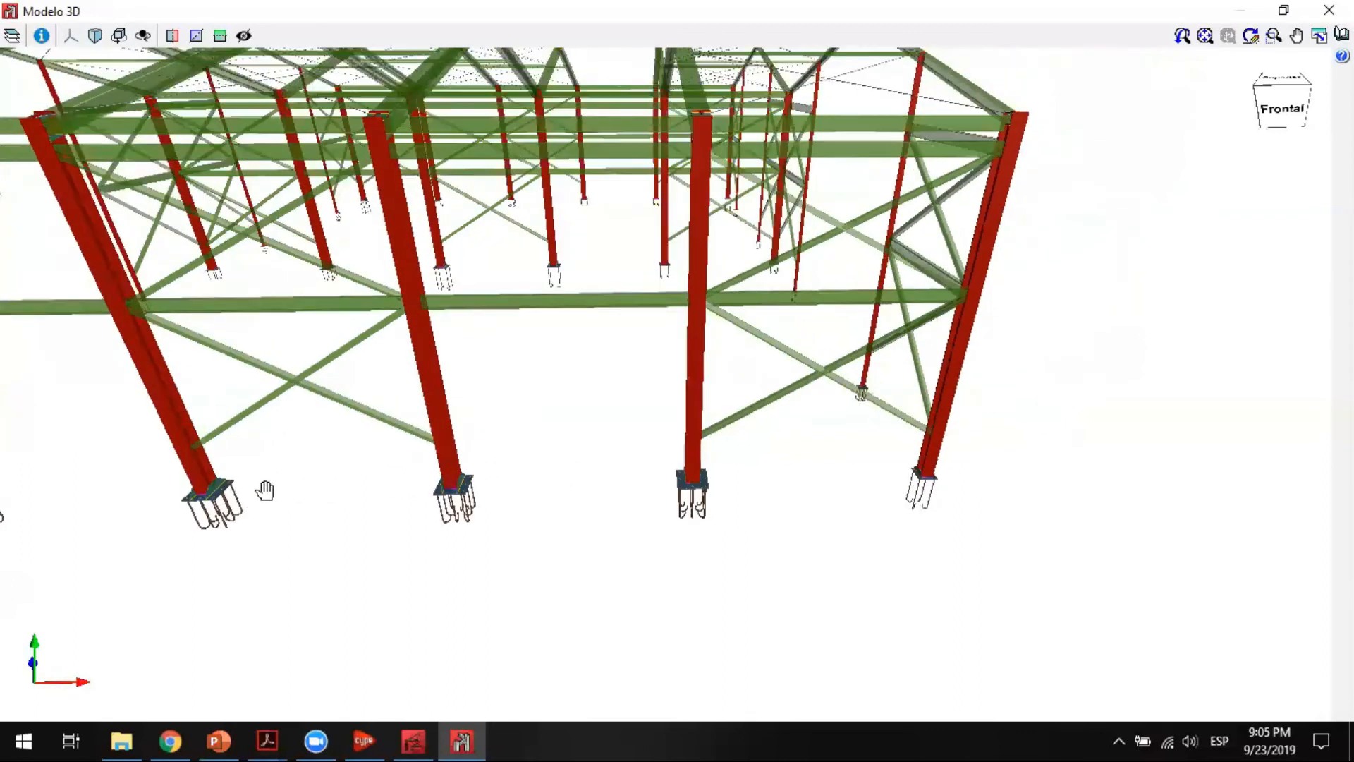
{"action": "scroll", "coordinate": [370, 460], "scroll_direction": "down", "scroll_amount": 2}
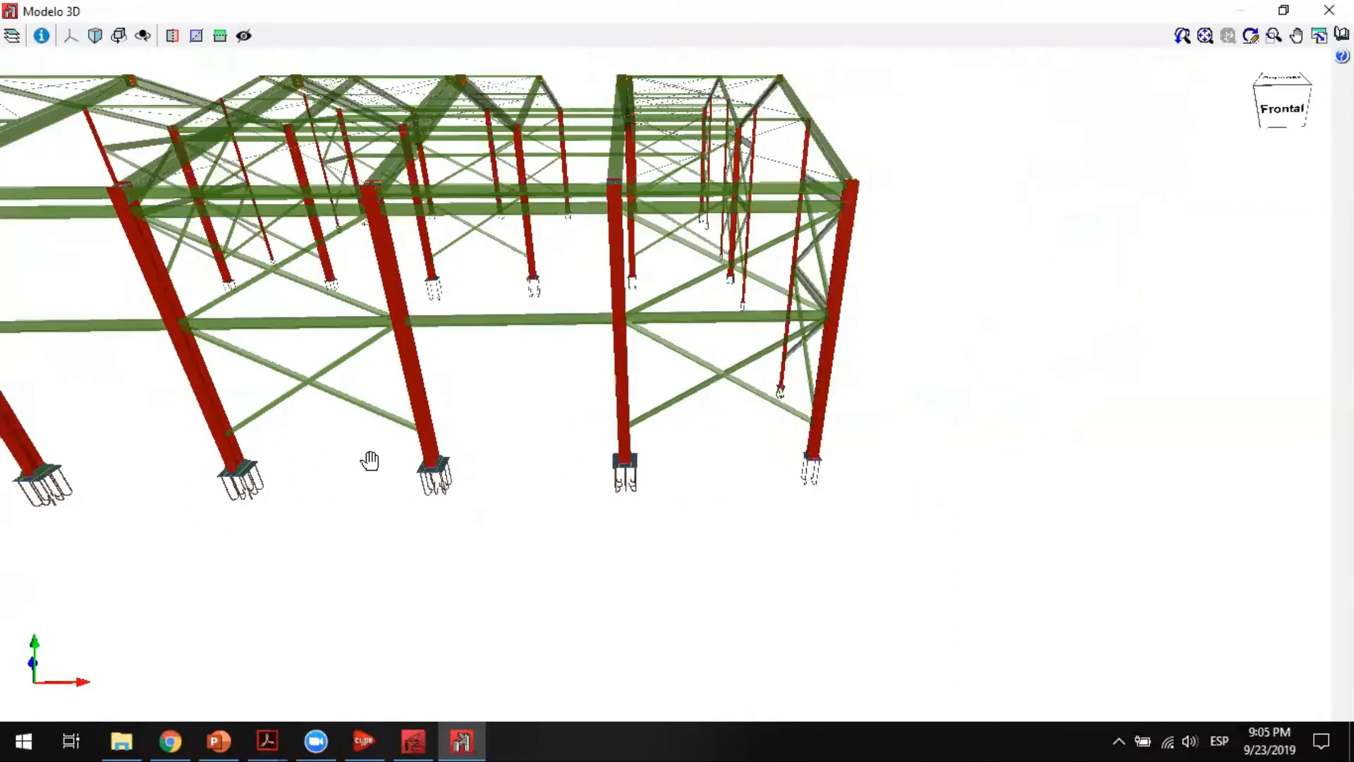
{"action": "middle_click_drag", "start_coordinate": [551, 454], "coordinate": [887, 437]}
{"action": "scroll", "coordinate": [1043, 532], "scroll_direction": "up", "scroll_amount": 4}
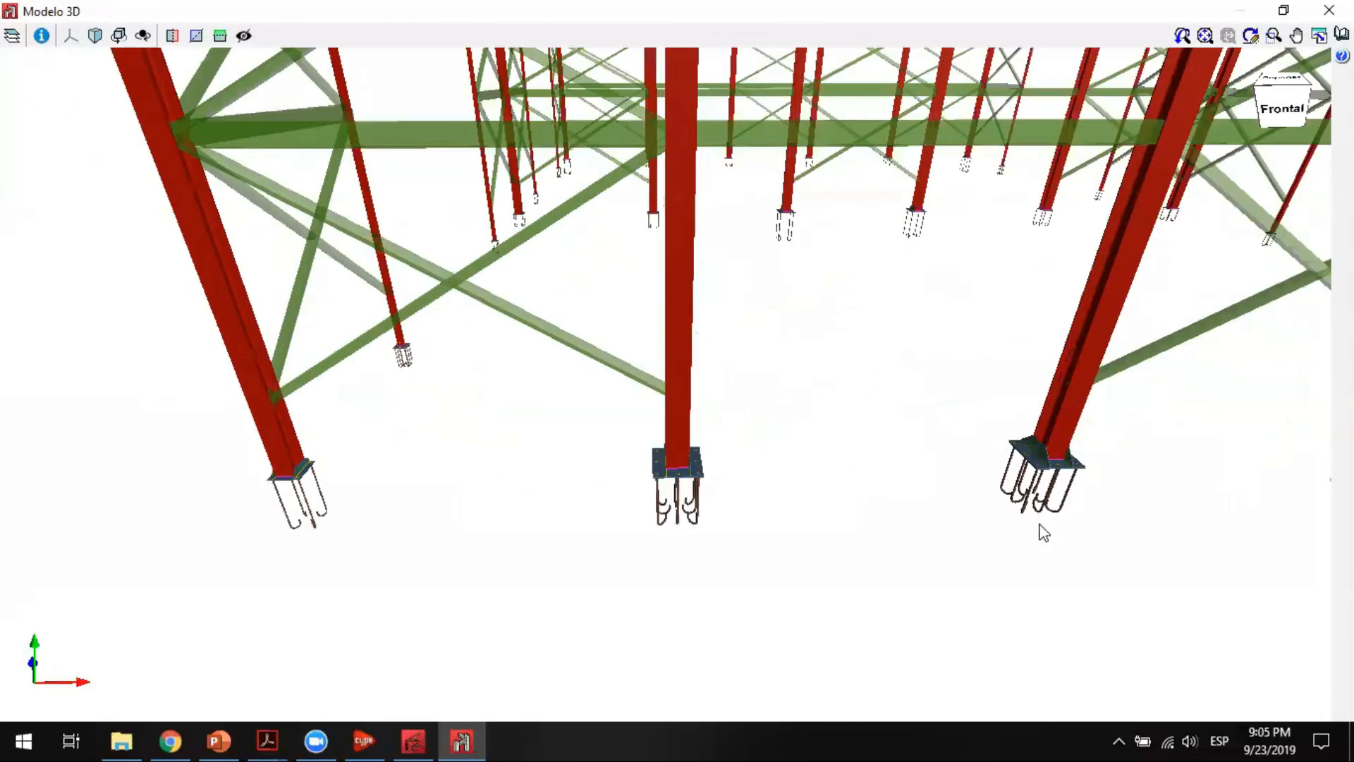
{"action": "scroll", "coordinate": [989, 527], "scroll_direction": "down", "scroll_amount": 3}
Step: Inspect the bolted beam-to-column connection at the top of the warehouse's corner column
{"action": "mouse_move", "coordinate": [1275, 378]}
{"action": "middle_mouse_down"}
{"action": "mouse_move", "coordinate": [1030, 356]}
{"action": "mouse_move", "coordinate": [921, 413]}
{"action": "middle_mouse_up"}
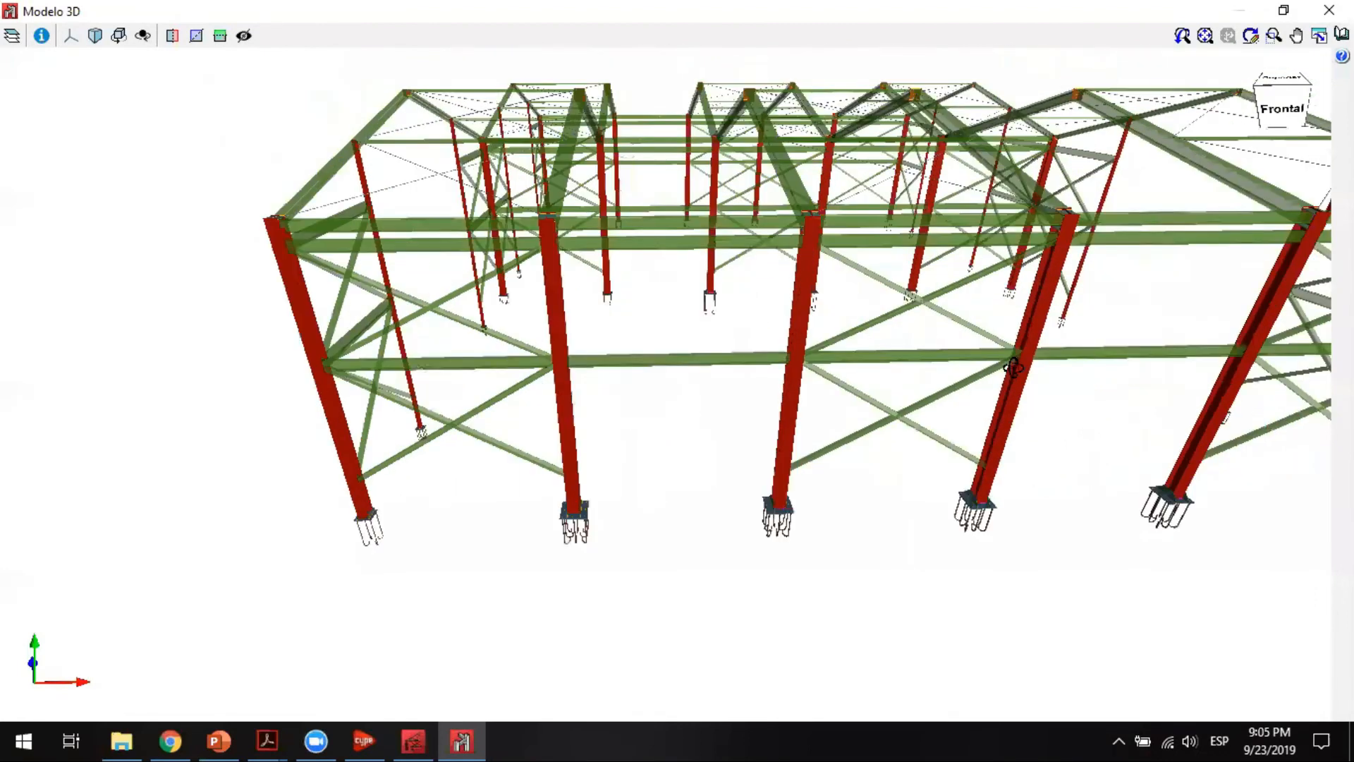
{"action": "middle_click_drag", "start_coordinate": [1013, 362], "coordinate": [917, 381]}
{"action": "mouse_move", "coordinate": [1028, 351]}
{"action": "middle_mouse_down"}
{"action": "mouse_move", "coordinate": [745, 306]}
{"action": "mouse_move", "coordinate": [841, 374]}
{"action": "mouse_move", "coordinate": [836, 337]}
{"action": "mouse_move", "coordinate": [818, 400]}
{"action": "middle_mouse_up"}
{"action": "middle_click_drag", "start_coordinate": [970, 407], "coordinate": [1156, 378]}
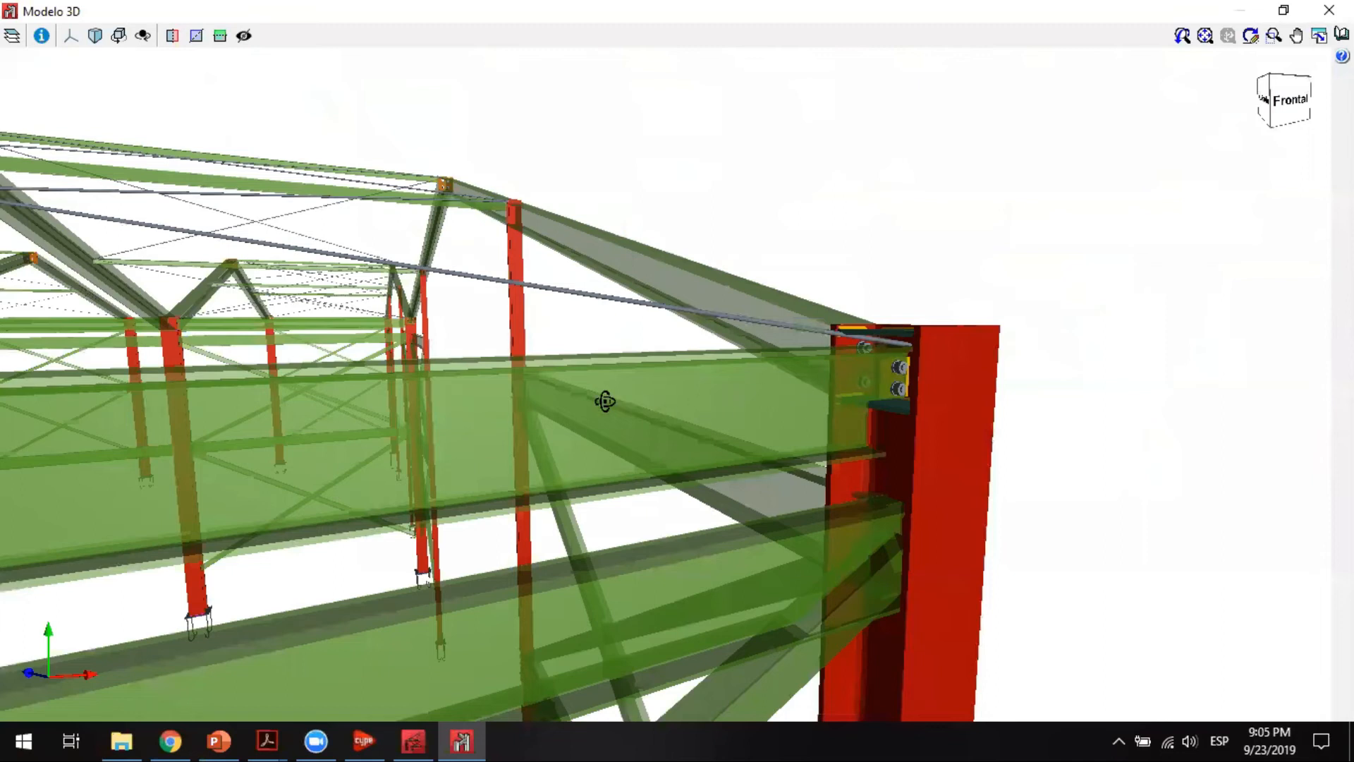
{"action": "middle_click_drag", "start_coordinate": [605, 399], "coordinate": [827, 353]}
{"action": "middle_click_drag", "start_coordinate": [936, 361], "coordinate": [1170, 333]}
Step: Inspect the bolted end-plate connection at the ridge of the end portal frame from both sides
{"action": "scroll", "coordinate": [933, 362], "scroll_direction": "down", "scroll_amount": 5}
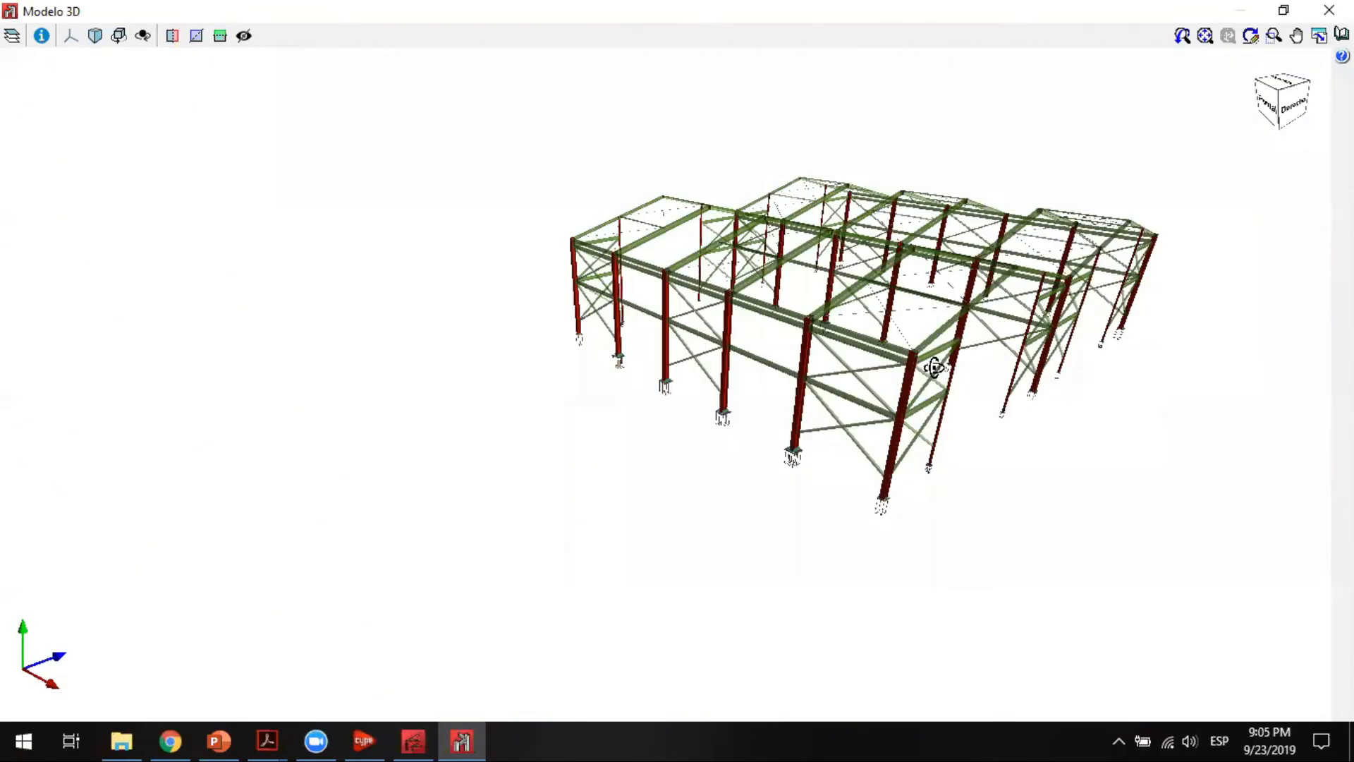
{"action": "mouse_move", "coordinate": [838, 367]}
{"action": "middle_mouse_down"}
{"action": "mouse_move", "coordinate": [847, 303]}
{"action": "mouse_move", "coordinate": [853, 323]}
{"action": "mouse_move", "coordinate": [819, 357]}
{"action": "middle_mouse_up"}
{"action": "scroll", "coordinate": [821, 354], "scroll_direction": "up", "scroll_amount": 3}
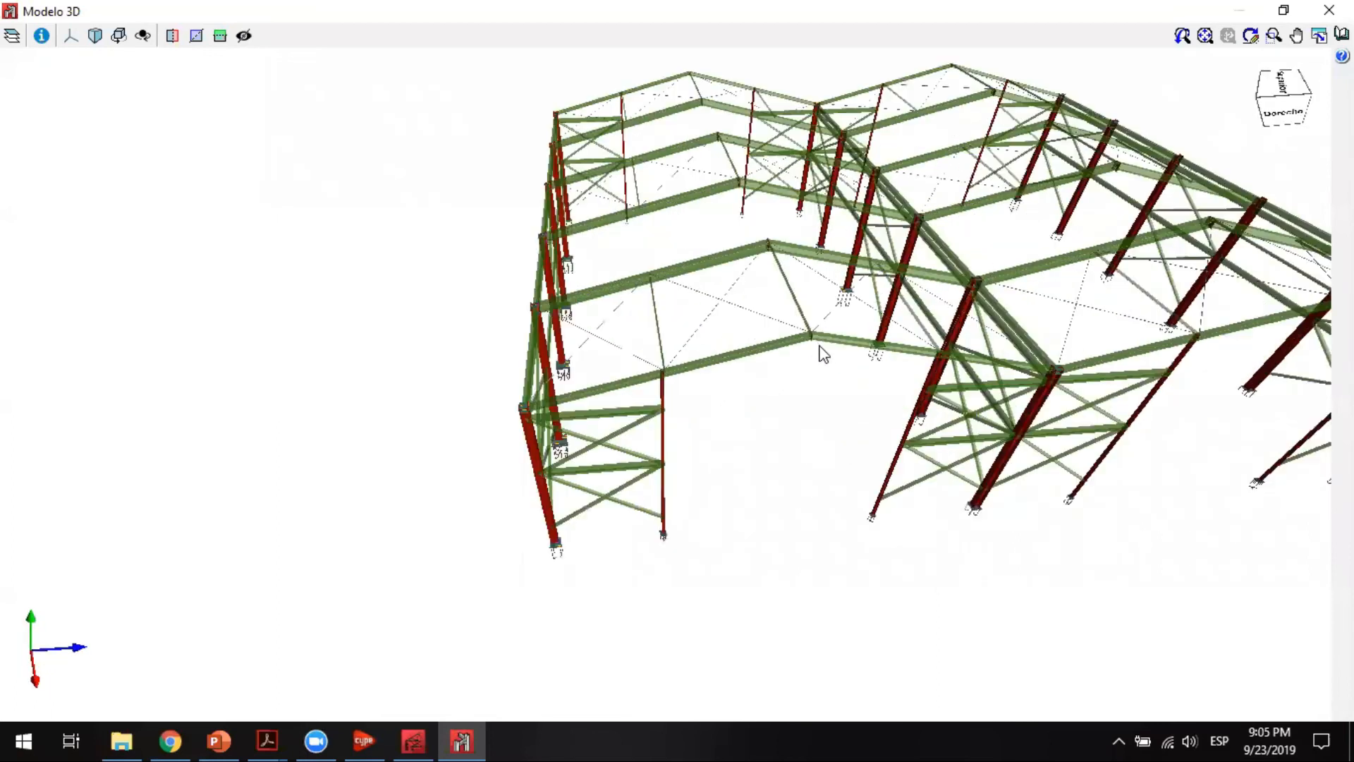
{"action": "scroll", "coordinate": [823, 354], "scroll_direction": "up", "scroll_amount": 4}
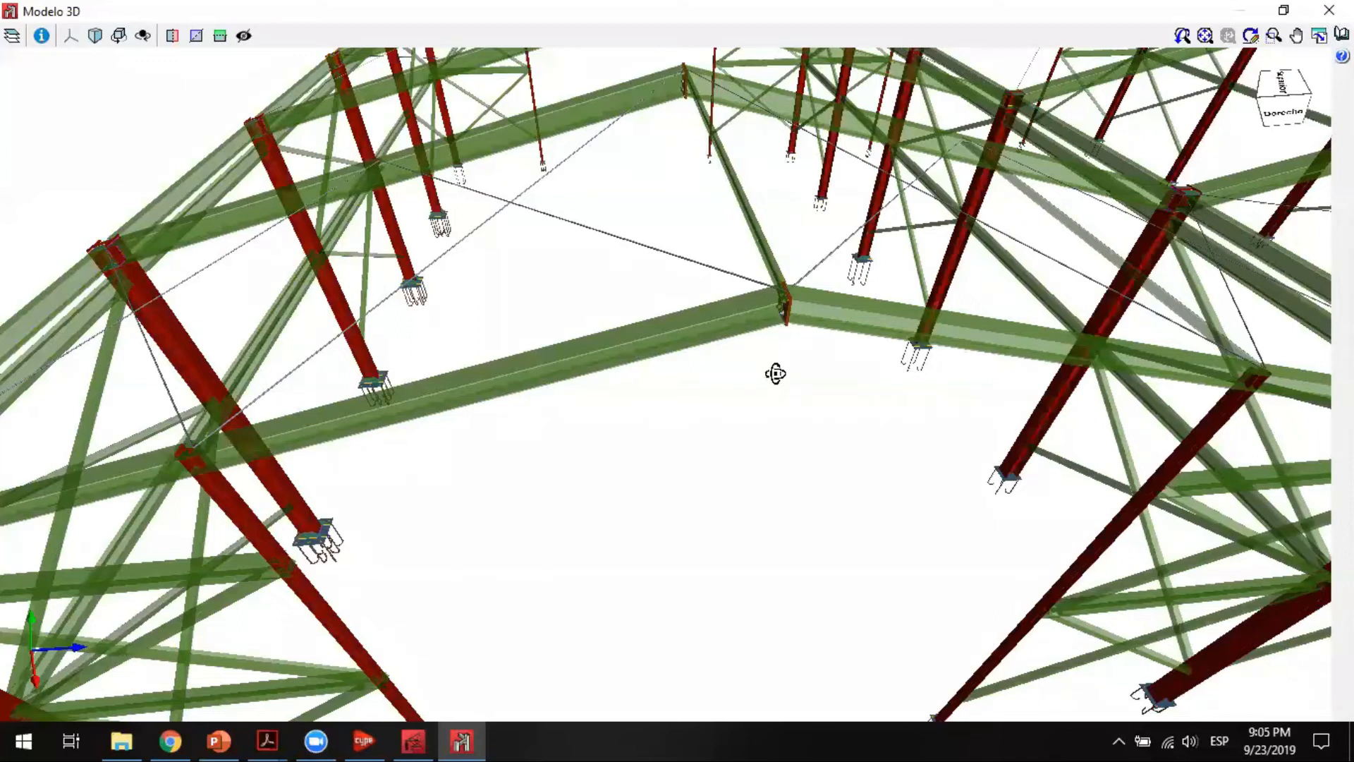
{"action": "scroll", "coordinate": [774, 372], "scroll_direction": "up", "scroll_amount": 2}
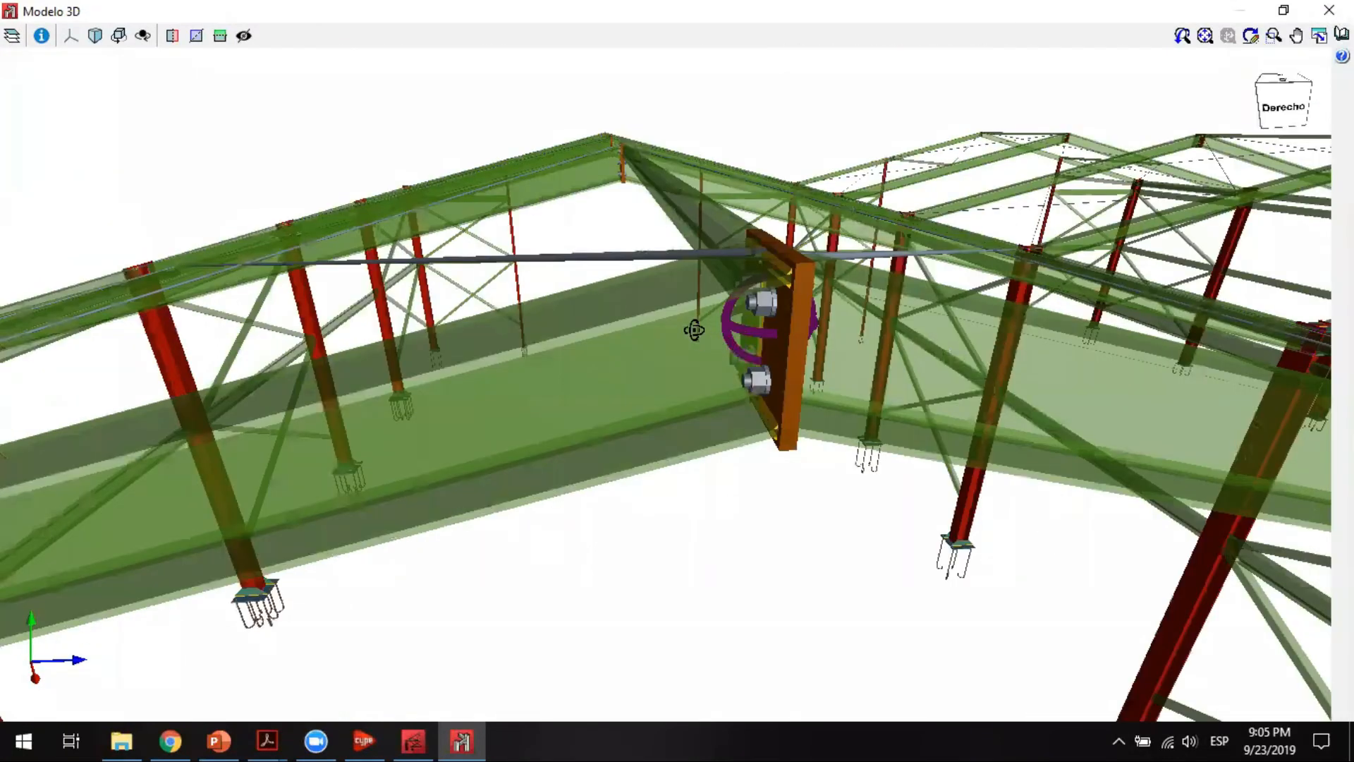
{"action": "left_click_drag", "start_coordinate": [695, 330], "coordinate": [653, 328]}
{"action": "left_click_drag", "start_coordinate": [767, 270], "coordinate": [781, 297]}
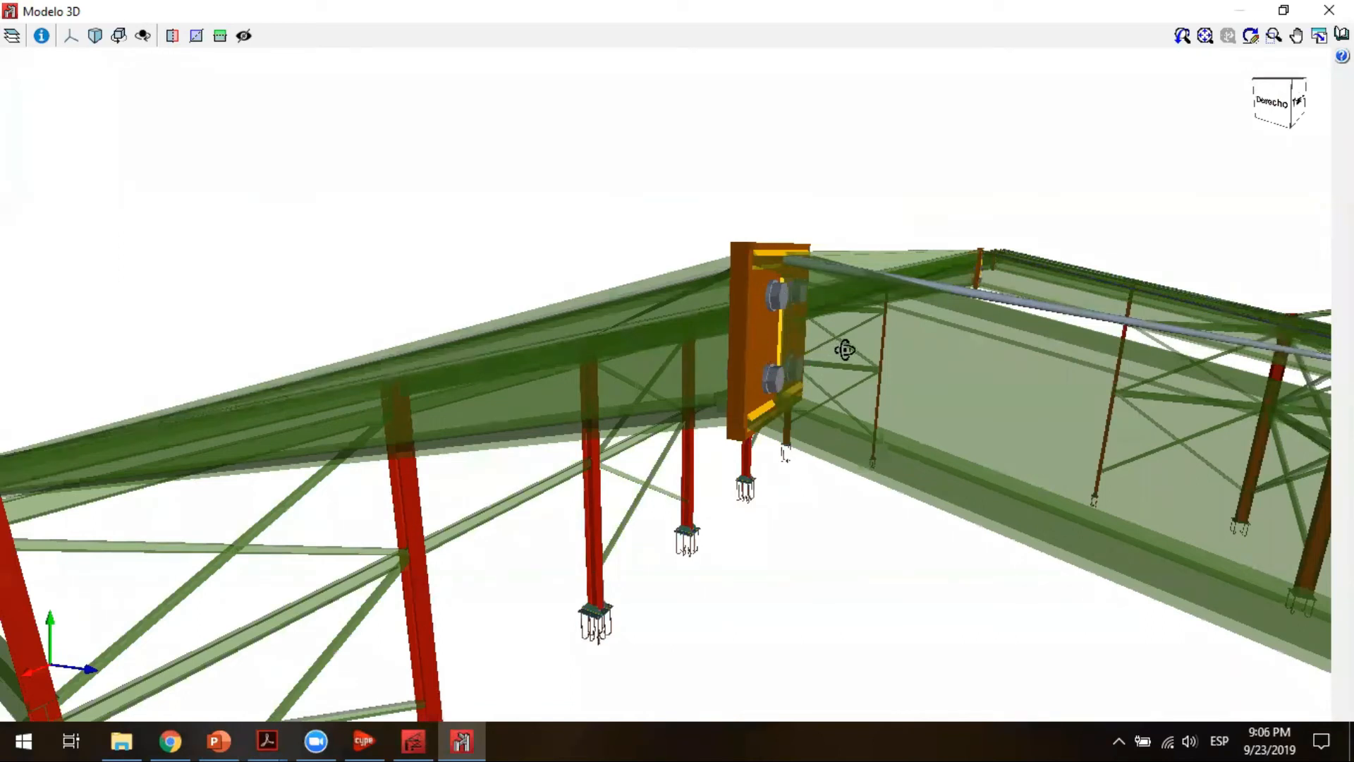
{"action": "left_click_drag", "start_coordinate": [913, 371], "coordinate": [775, 363]}
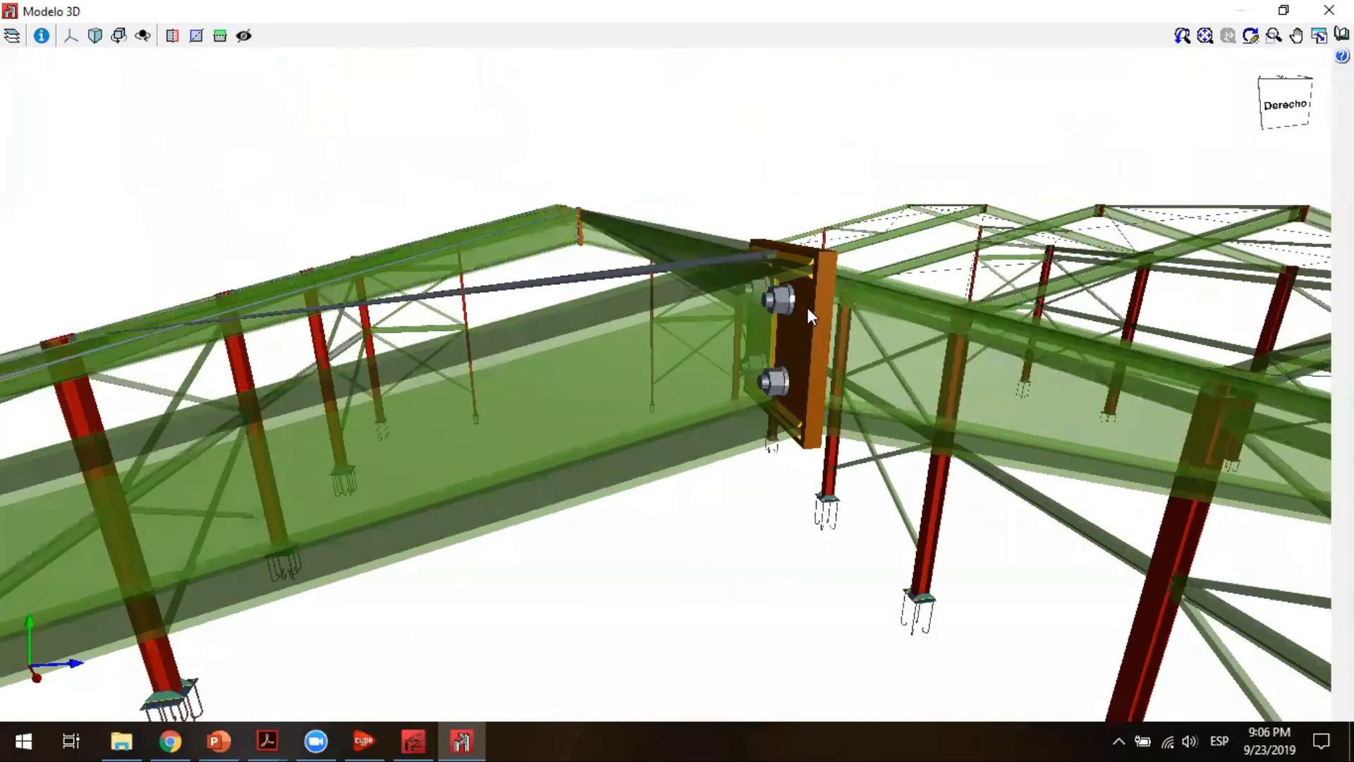
Step: Inspect the base plate, welds and anchor bolts of the slender gable column at close range
{"action": "scroll", "coordinate": [811, 310], "scroll_direction": "down", "scroll_amount": 5}
{"action": "scroll", "coordinate": [718, 446], "scroll_direction": "up", "scroll_amount": 4}
{"action": "left_click_drag", "start_coordinate": [672, 455], "coordinate": [670, 459]}
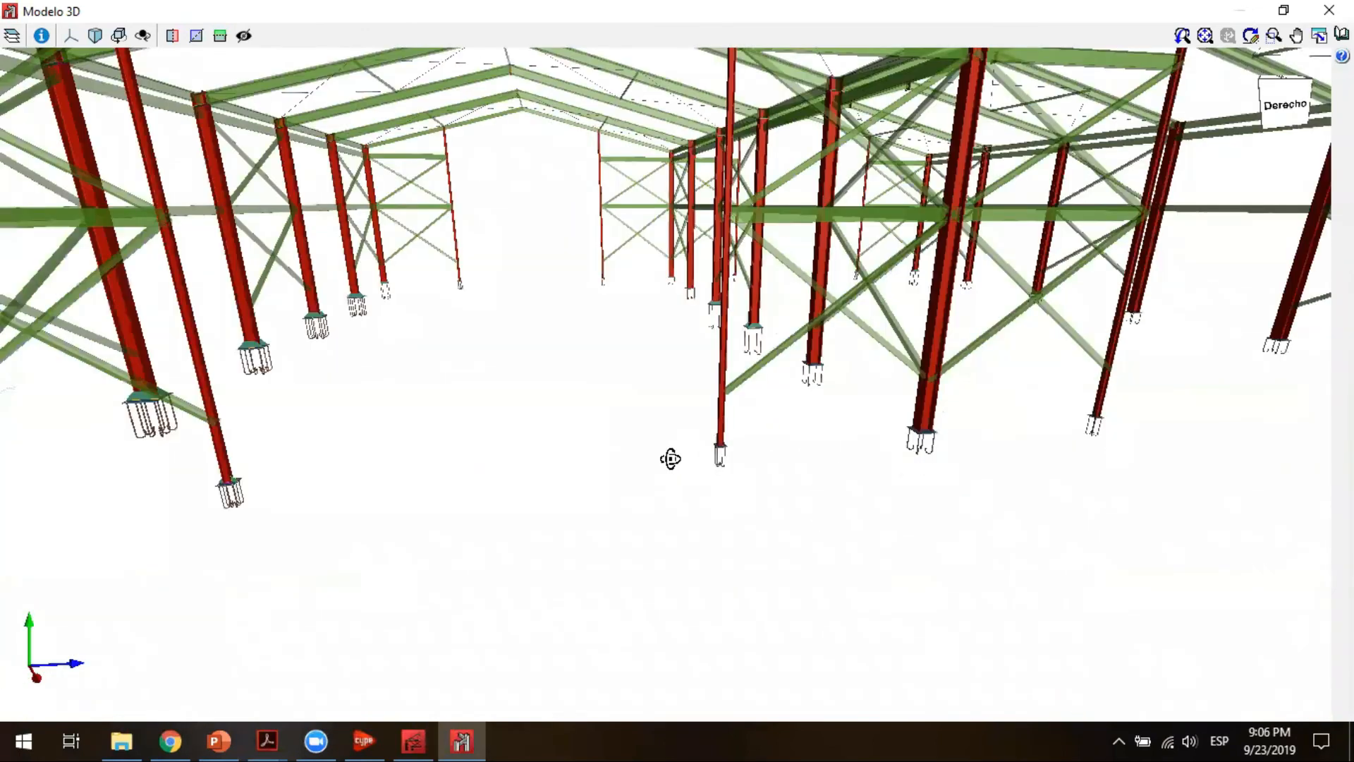
{"action": "scroll", "coordinate": [575, 522], "scroll_direction": "up", "scroll_amount": 5}
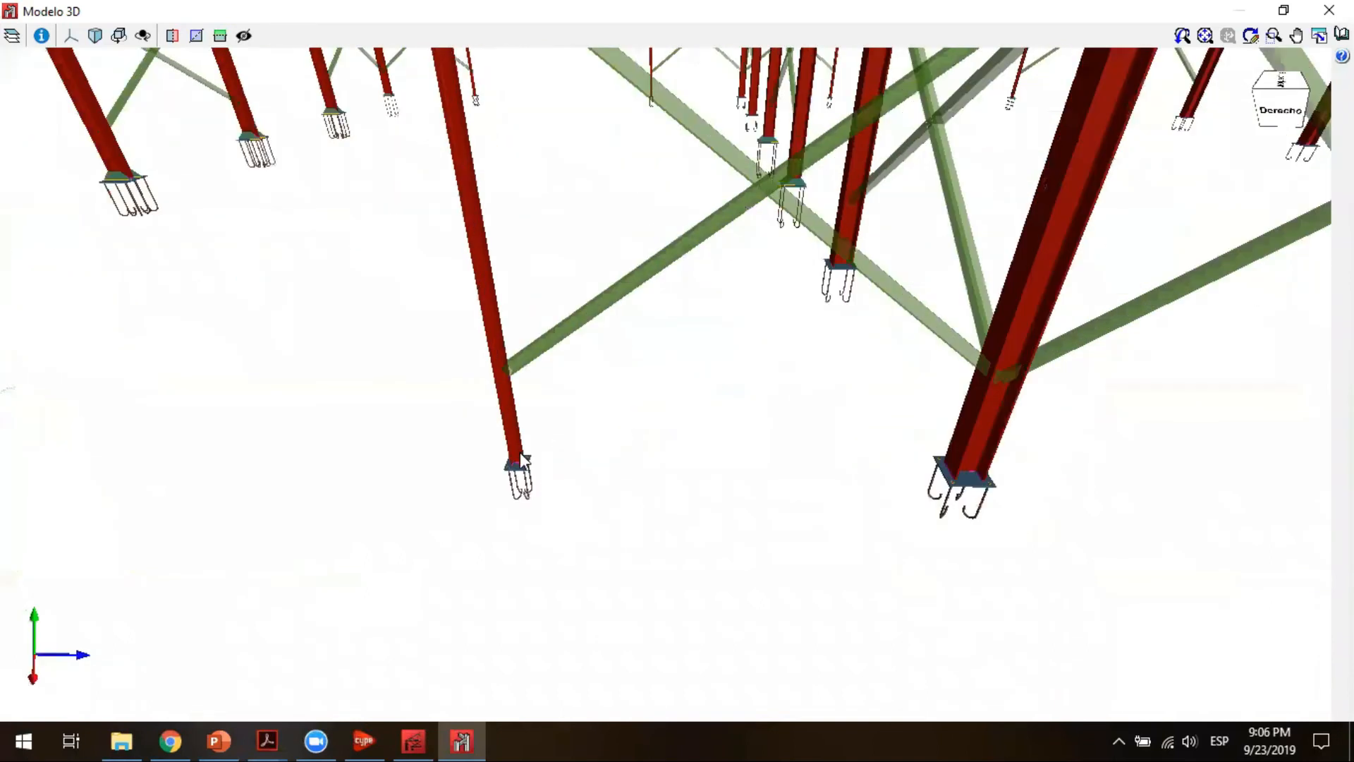
{"action": "scroll", "coordinate": [562, 526], "scroll_direction": "up", "scroll_amount": 5}
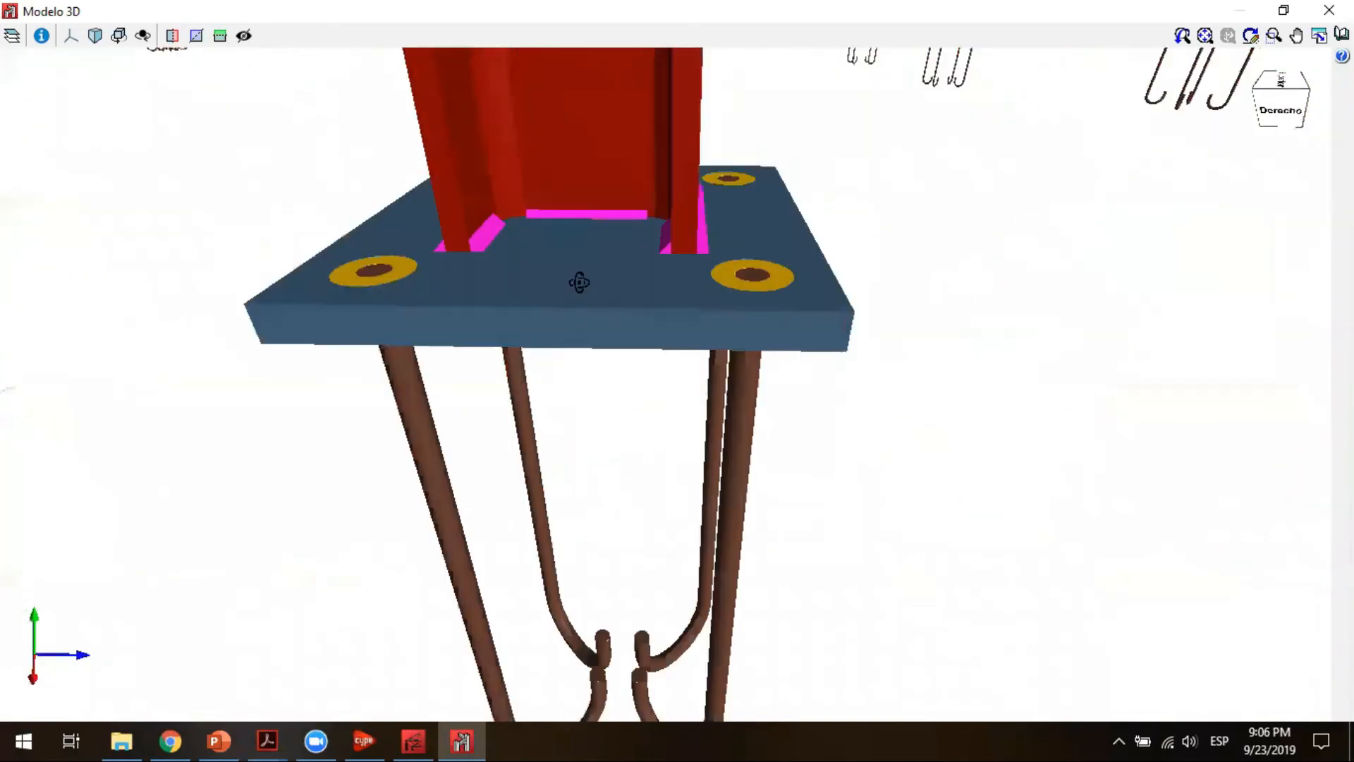
Step: Inspect the slender gable column's base plate and hooked anchor bolts from a diagonal angle
{"action": "scroll", "coordinate": [617, 258], "scroll_direction": "down", "scroll_amount": 3}
{"action": "middle_click_drag", "start_coordinate": [610, 253], "coordinate": [695, 296]}
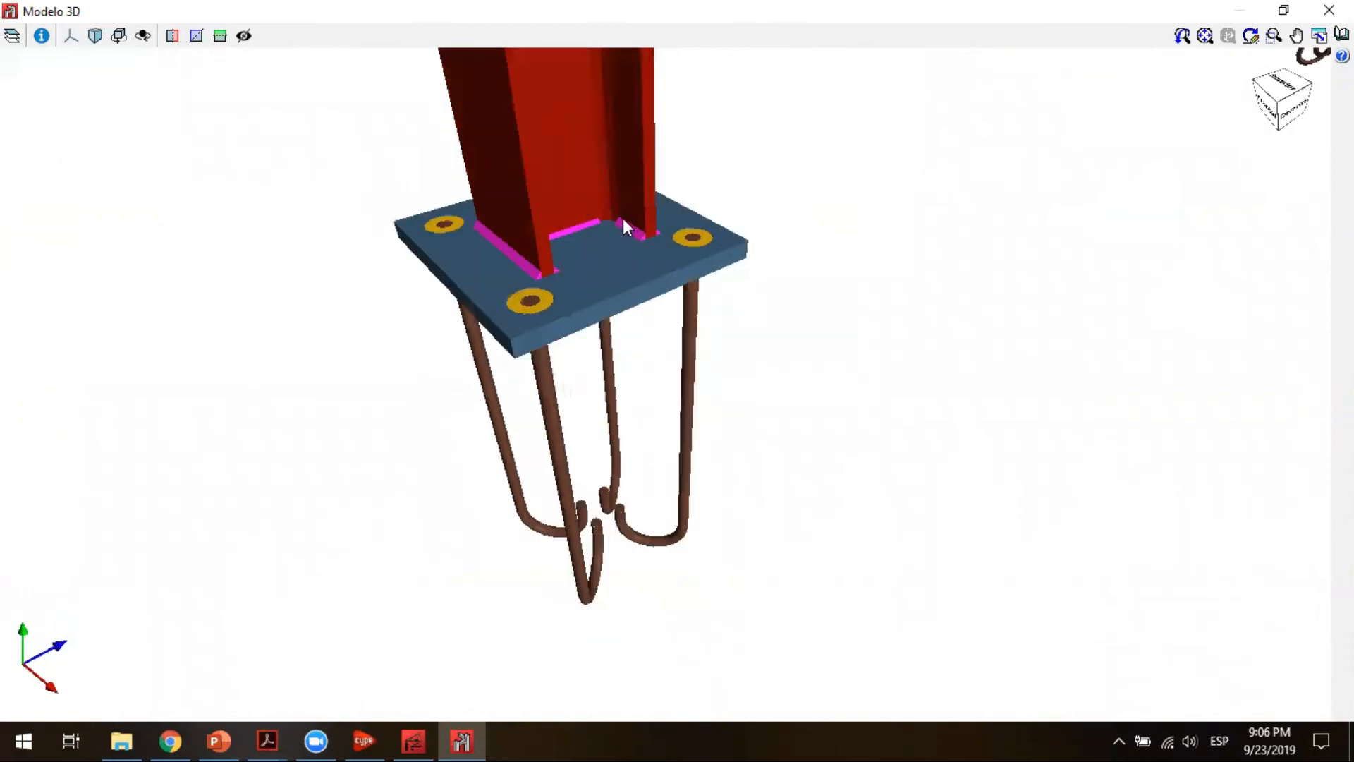
{"action": "scroll", "coordinate": [624, 218], "scroll_direction": "down", "scroll_amount": 5}
{"action": "scroll", "coordinate": [606, 178], "scroll_direction": "down", "scroll_amount": 4}
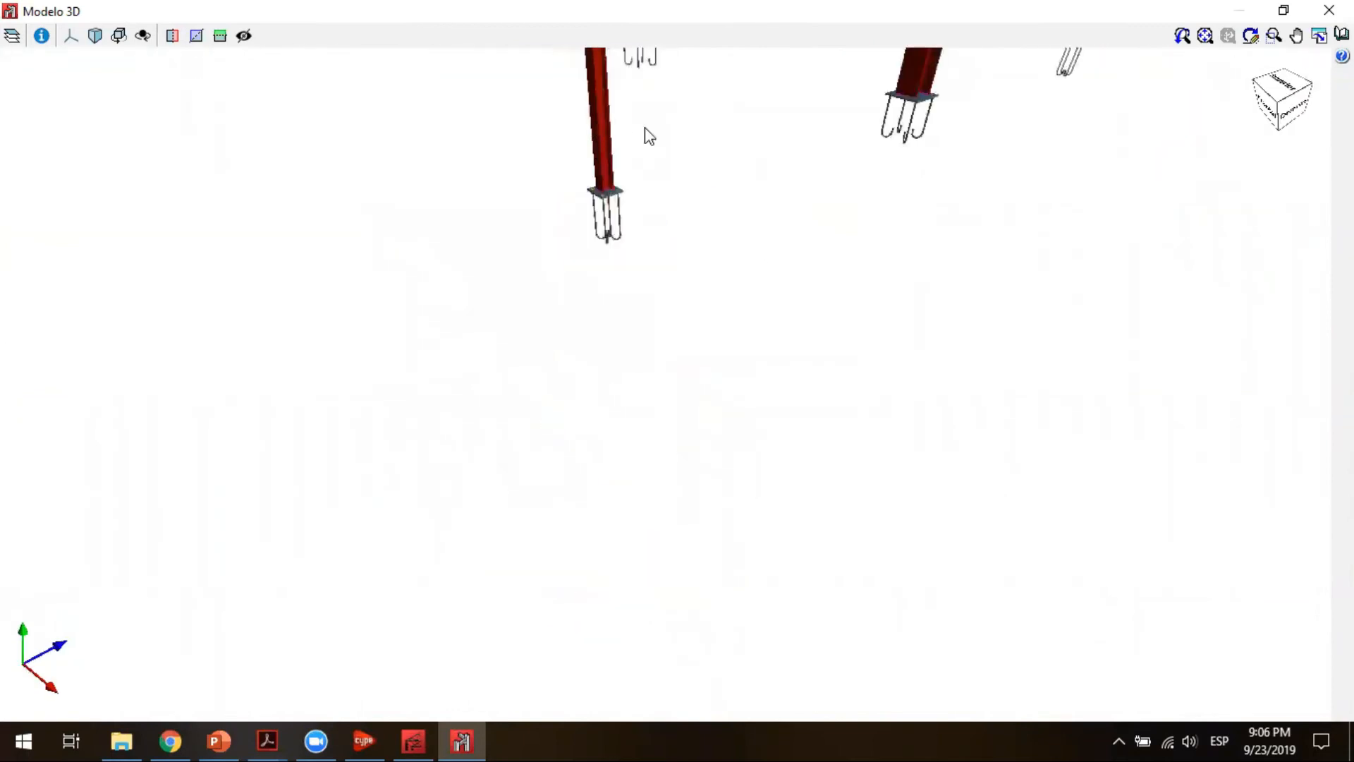
Step: Examine the top of the slender gable column where it meets the end frame's rafter and roof bracing
{"action": "scroll", "coordinate": [604, 226], "scroll_direction": "down", "scroll_amount": 5}
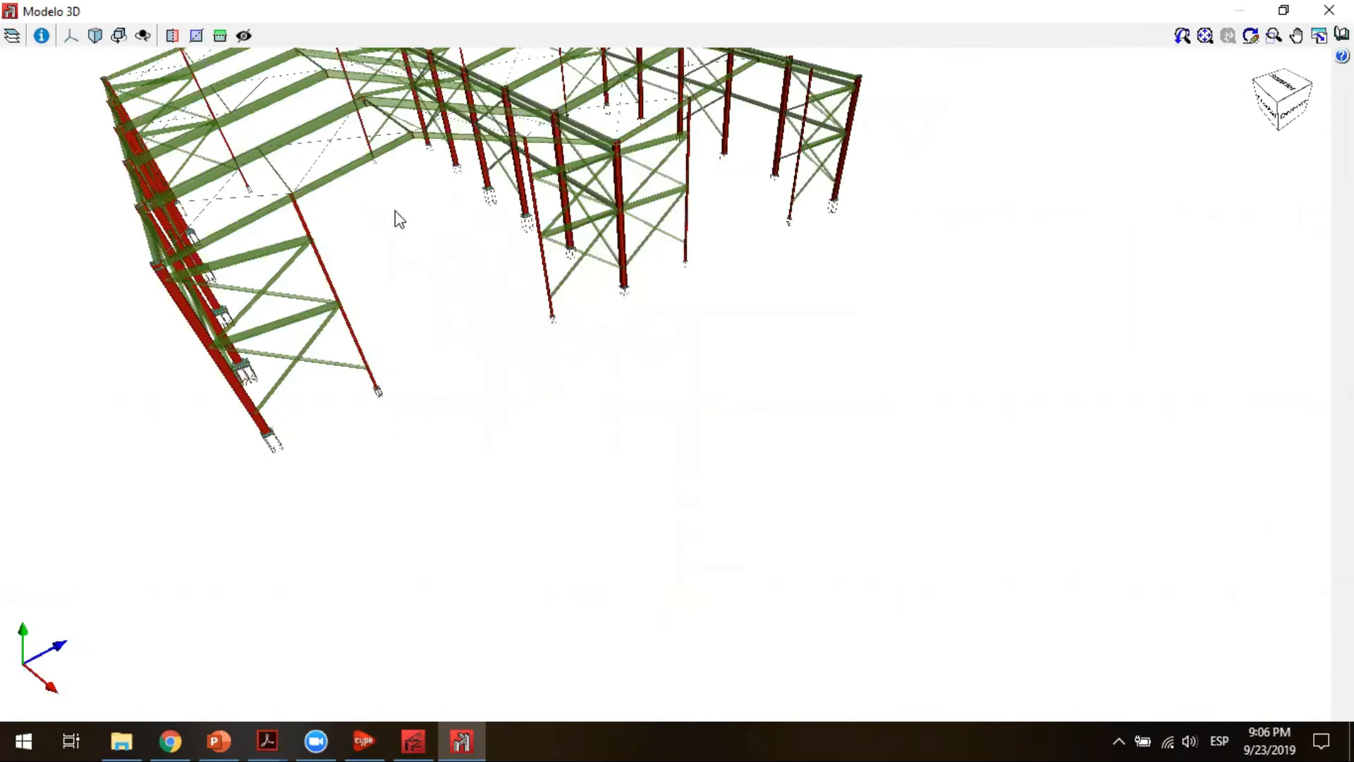
{"action": "middle_click_drag", "start_coordinate": [396, 212], "coordinate": [434, 279]}
{"action": "scroll", "coordinate": [437, 252], "scroll_direction": "up", "scroll_amount": 5}
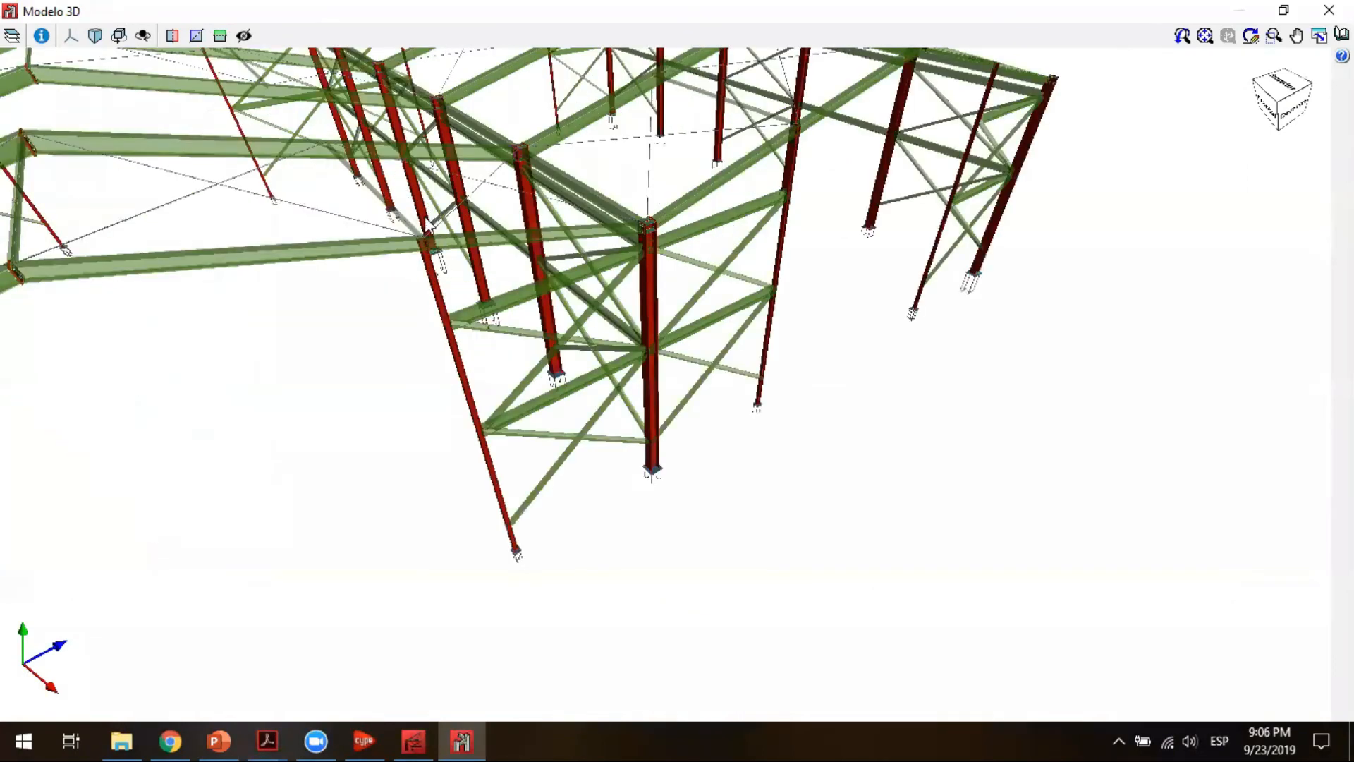
{"action": "scroll", "coordinate": [486, 194], "scroll_direction": "down", "scroll_amount": 4}
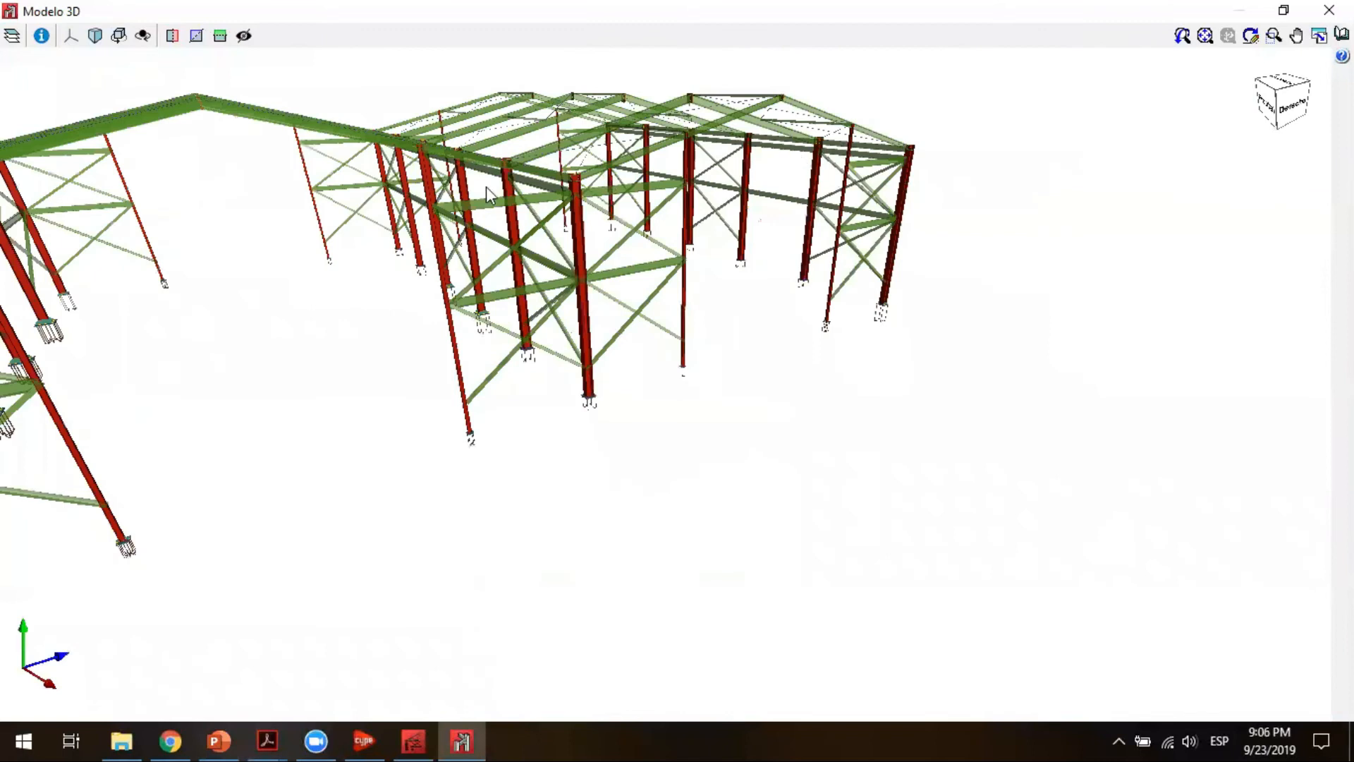
{"action": "scroll", "coordinate": [235, 196], "scroll_direction": "down", "scroll_amount": 2}
{"action": "middle_click_drag", "start_coordinate": [236, 197], "coordinate": [435, 166]}
{"action": "scroll", "coordinate": [344, 170], "scroll_direction": "up", "scroll_amount": 1}
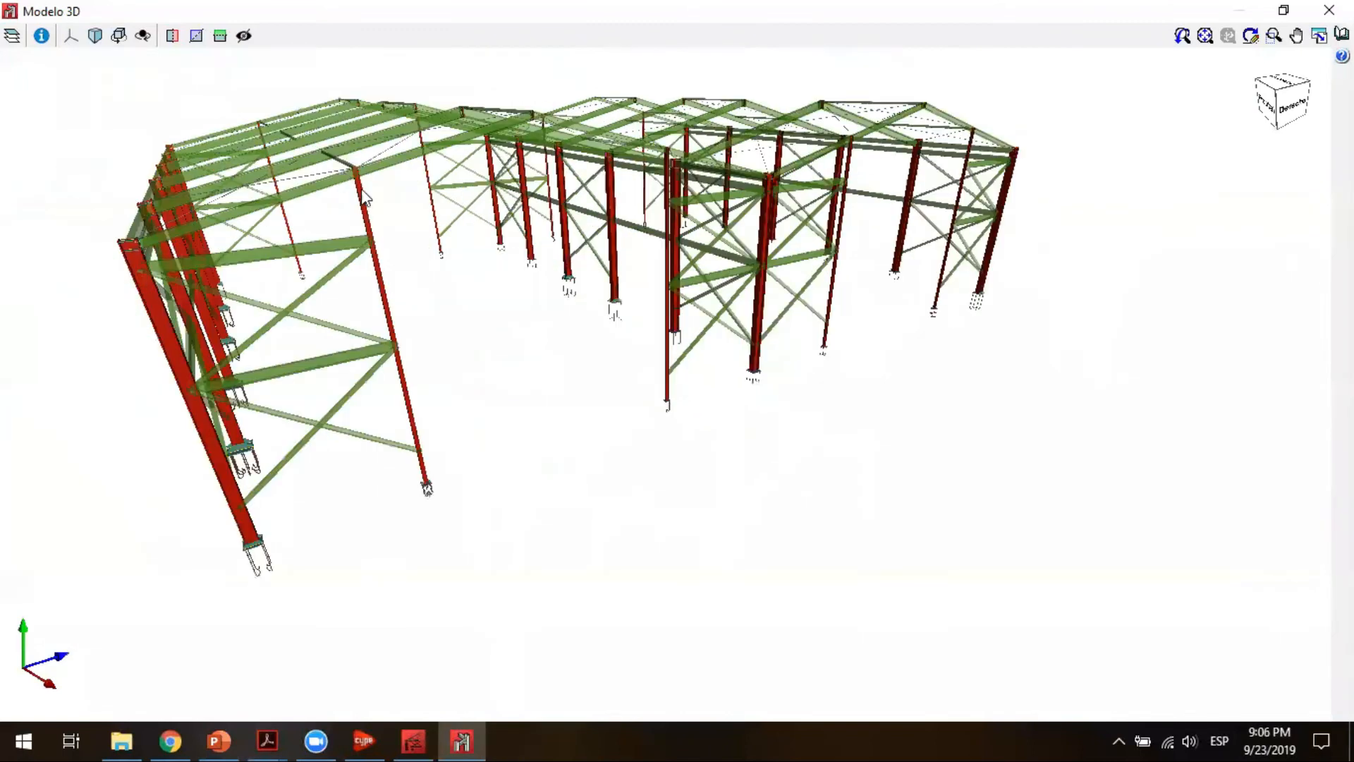
{"action": "scroll", "coordinate": [560, 219], "scroll_direction": "up", "scroll_amount": 4}
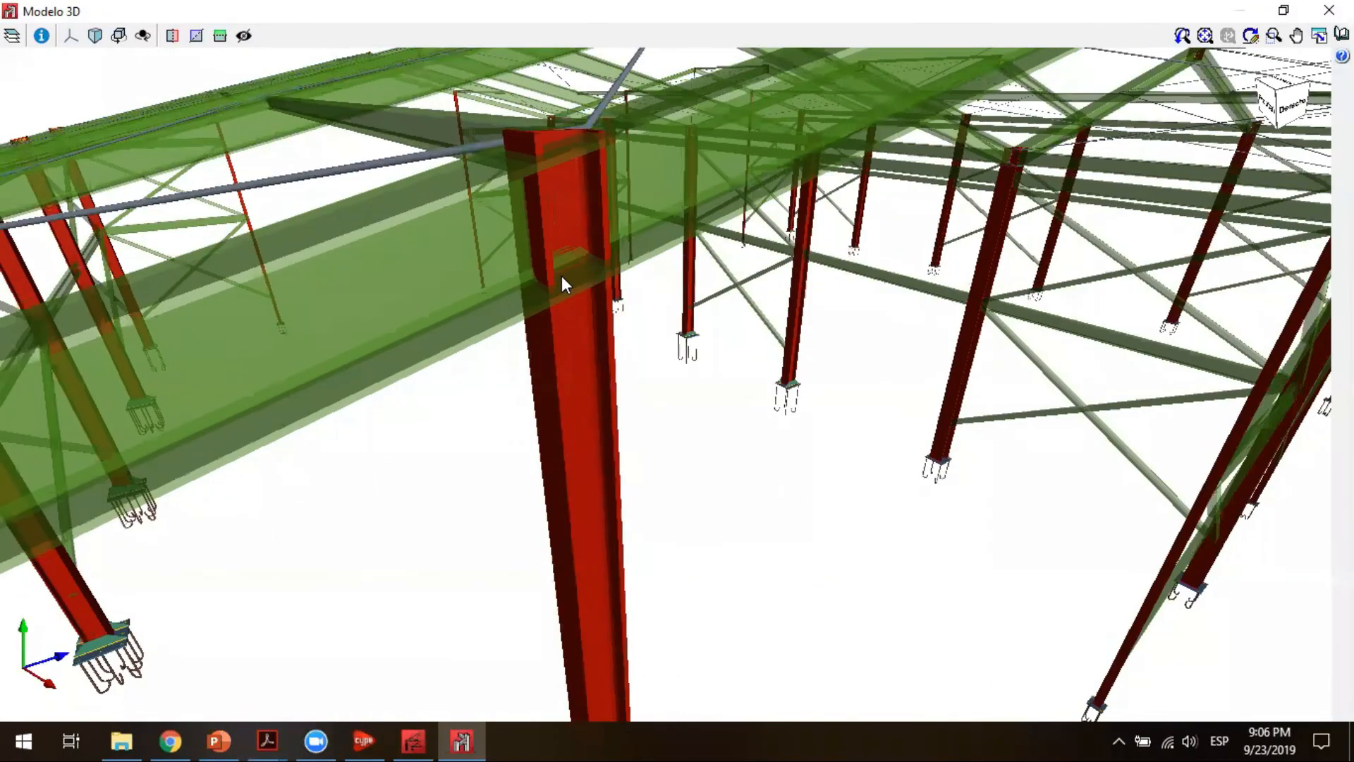
Step: Examine the two-bay warehouse from above, looking closely at the rafters, frame ridges and roof bracing
{"action": "scroll", "coordinate": [557, 276], "scroll_direction": "down", "scroll_amount": 6}
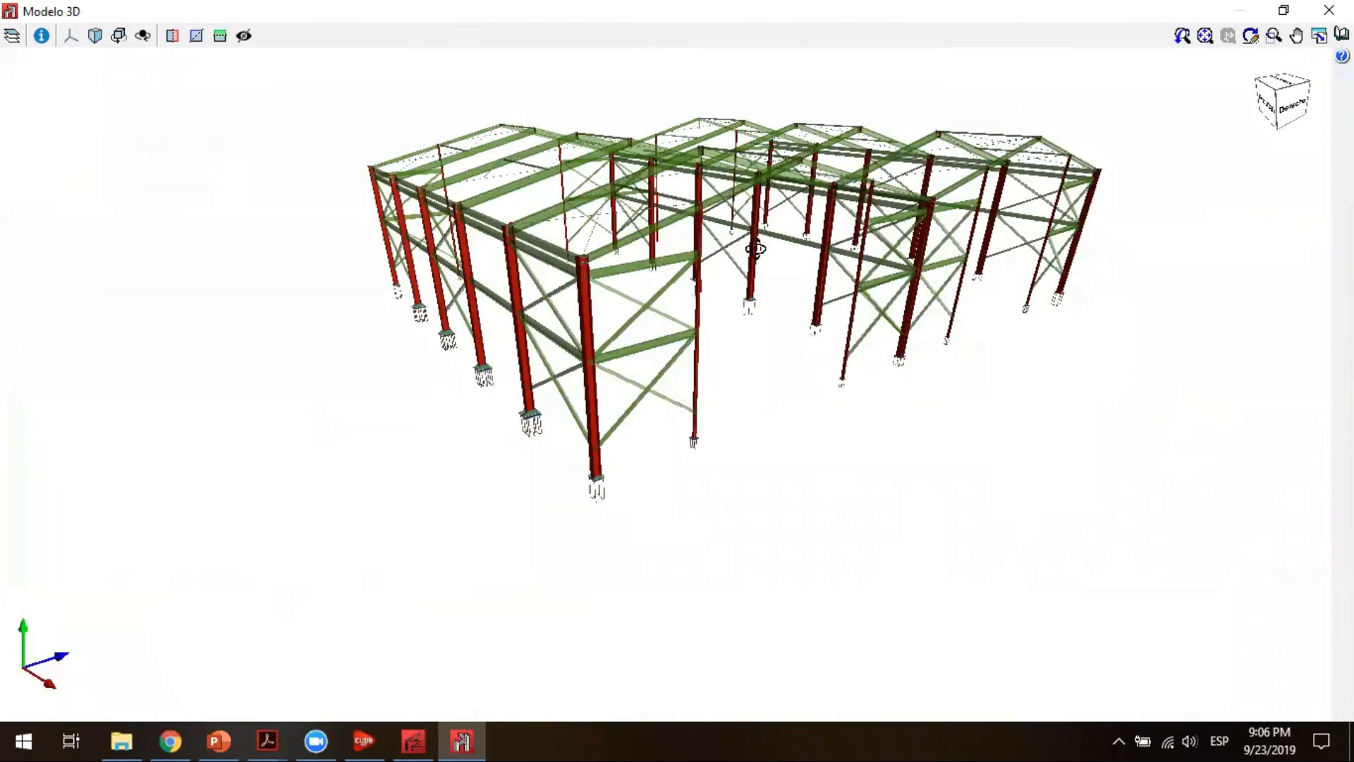
{"action": "left_click_drag", "start_coordinate": [756, 248], "coordinate": [706, 194]}
{"action": "middle_click_drag", "start_coordinate": [707, 194], "coordinate": [731, 300]}
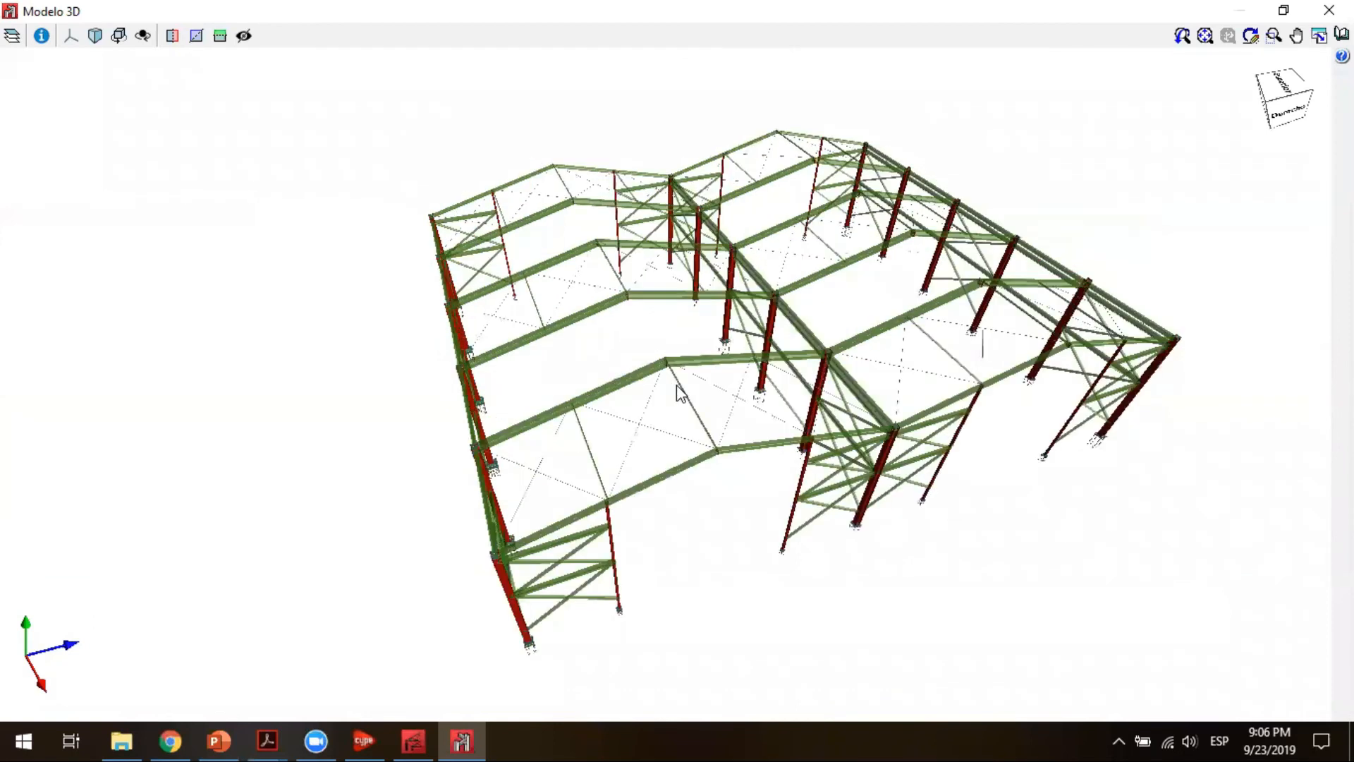
{"action": "scroll", "coordinate": [679, 392], "scroll_direction": "up", "scroll_amount": 4}
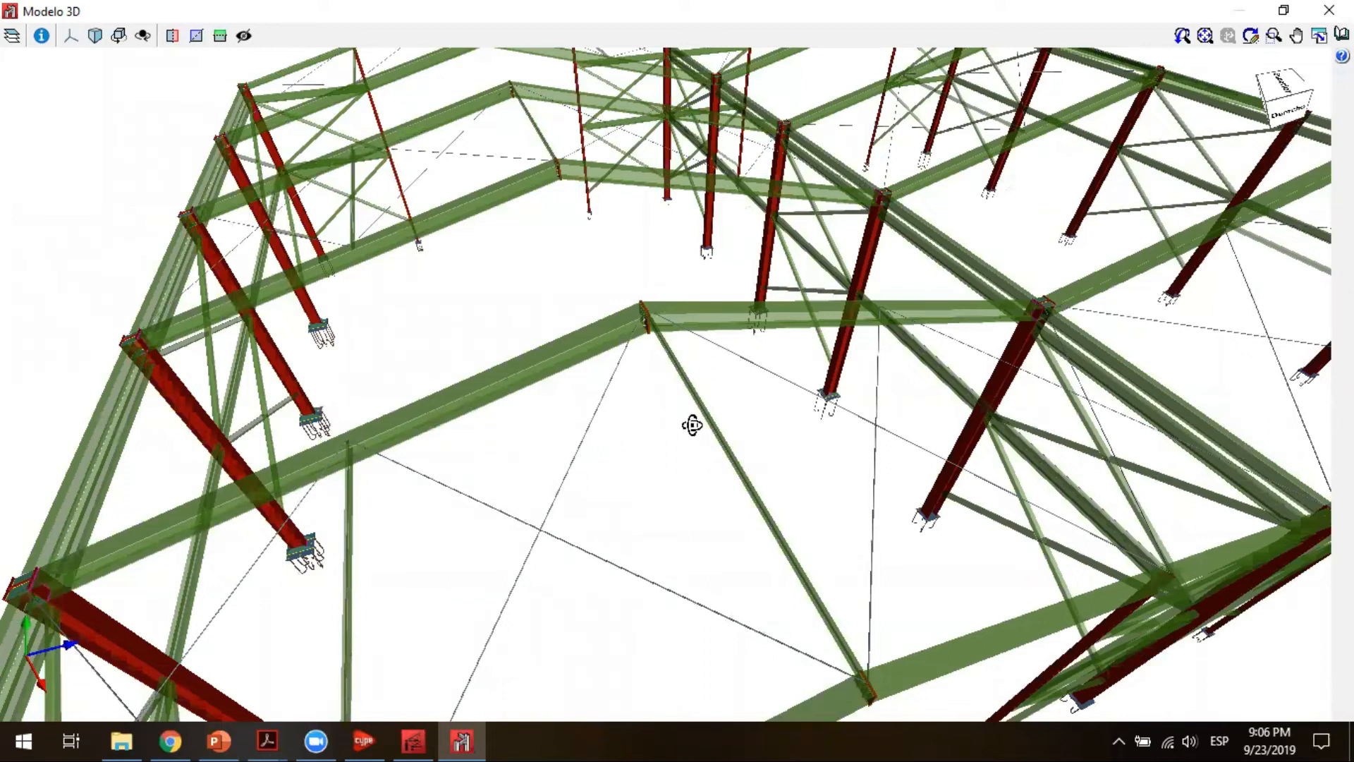
{"action": "mouse_move", "coordinate": [728, 419]}
{"action": "left_mouse_down"}
{"action": "mouse_move", "coordinate": [784, 392]}
{"action": "mouse_move", "coordinate": [730, 327]}
{"action": "mouse_move", "coordinate": [777, 327]}
{"action": "mouse_move", "coordinate": [762, 353]}
{"action": "left_mouse_up"}
{"action": "scroll", "coordinate": [765, 360], "scroll_direction": "up", "scroll_amount": 3}
Step: Examine the longitudinal side of the warehouse, including its columns, tie beams and cross bracing
{"action": "scroll", "coordinate": [677, 308], "scroll_direction": "down", "scroll_amount": 5}
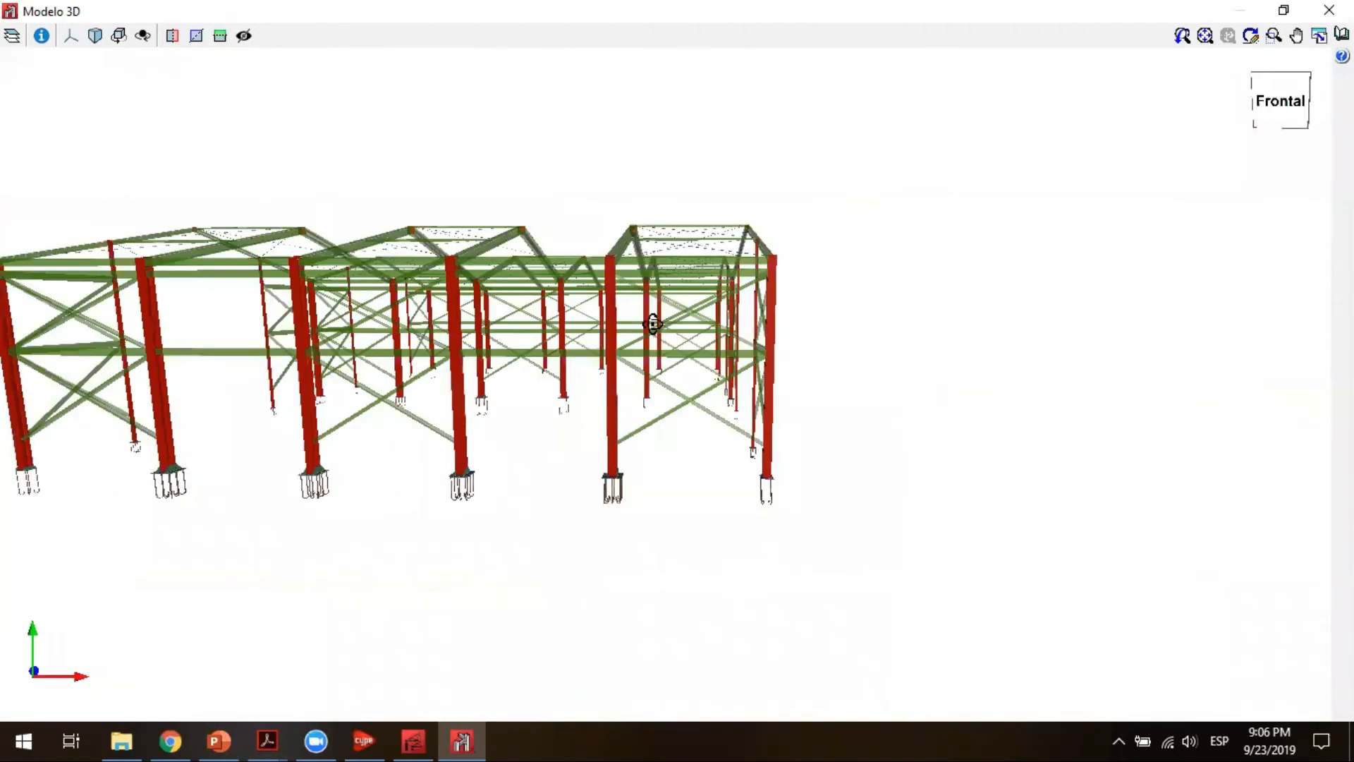
{"action": "left_click_drag", "start_coordinate": [644, 340], "coordinate": [583, 357]}
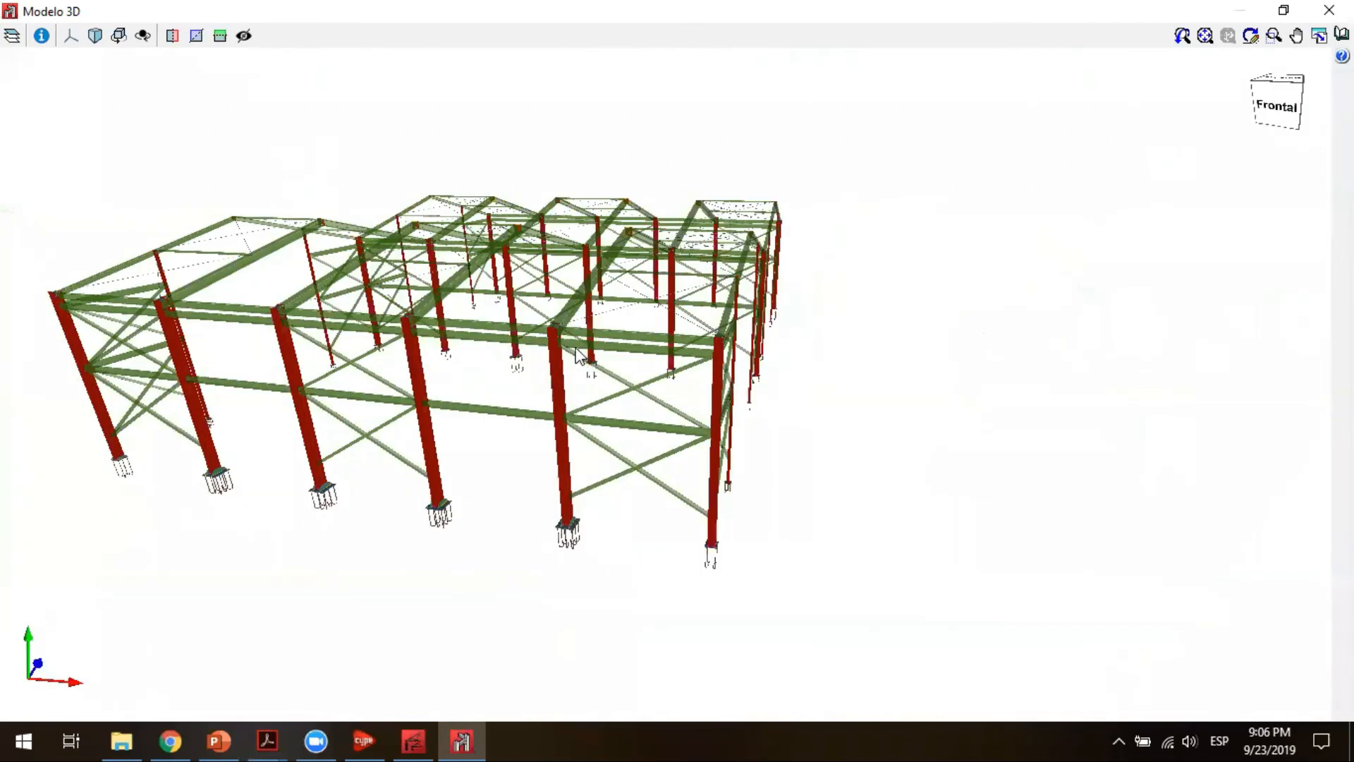
{"action": "scroll", "coordinate": [560, 323], "scroll_direction": "up", "scroll_amount": 2}
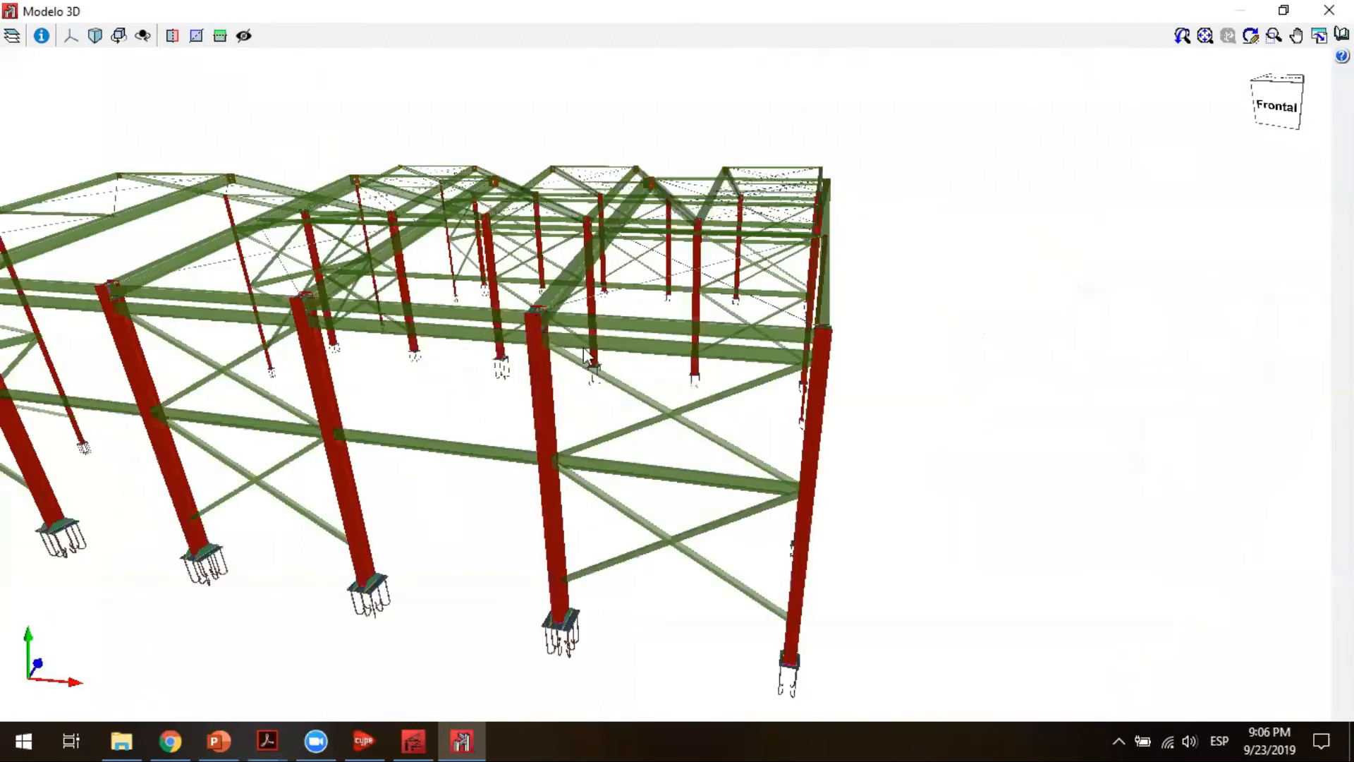
{"action": "scroll", "coordinate": [584, 352], "scroll_direction": "up", "scroll_amount": 2}
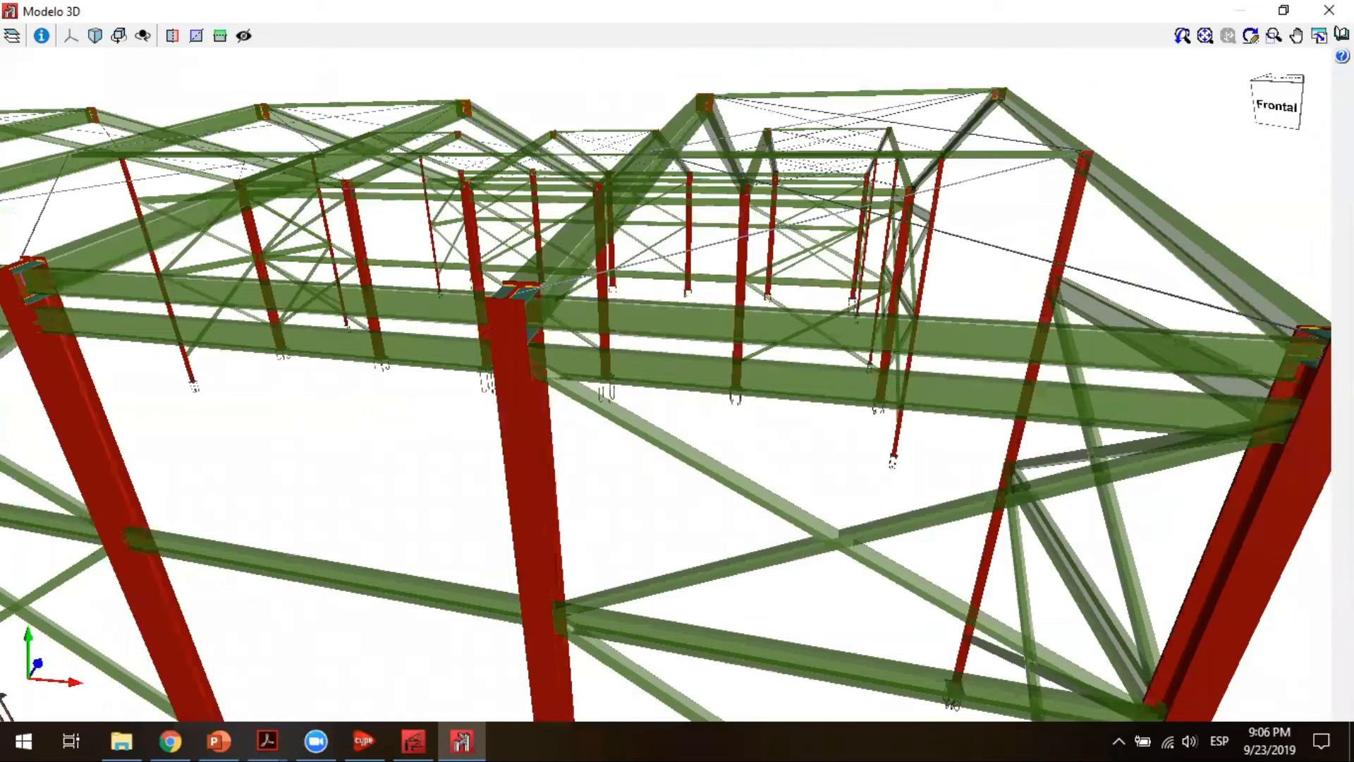
Step: Try to query the element information of a column in the 3D warehouse model
{"action": "left_click", "coordinate": [42, 35]}
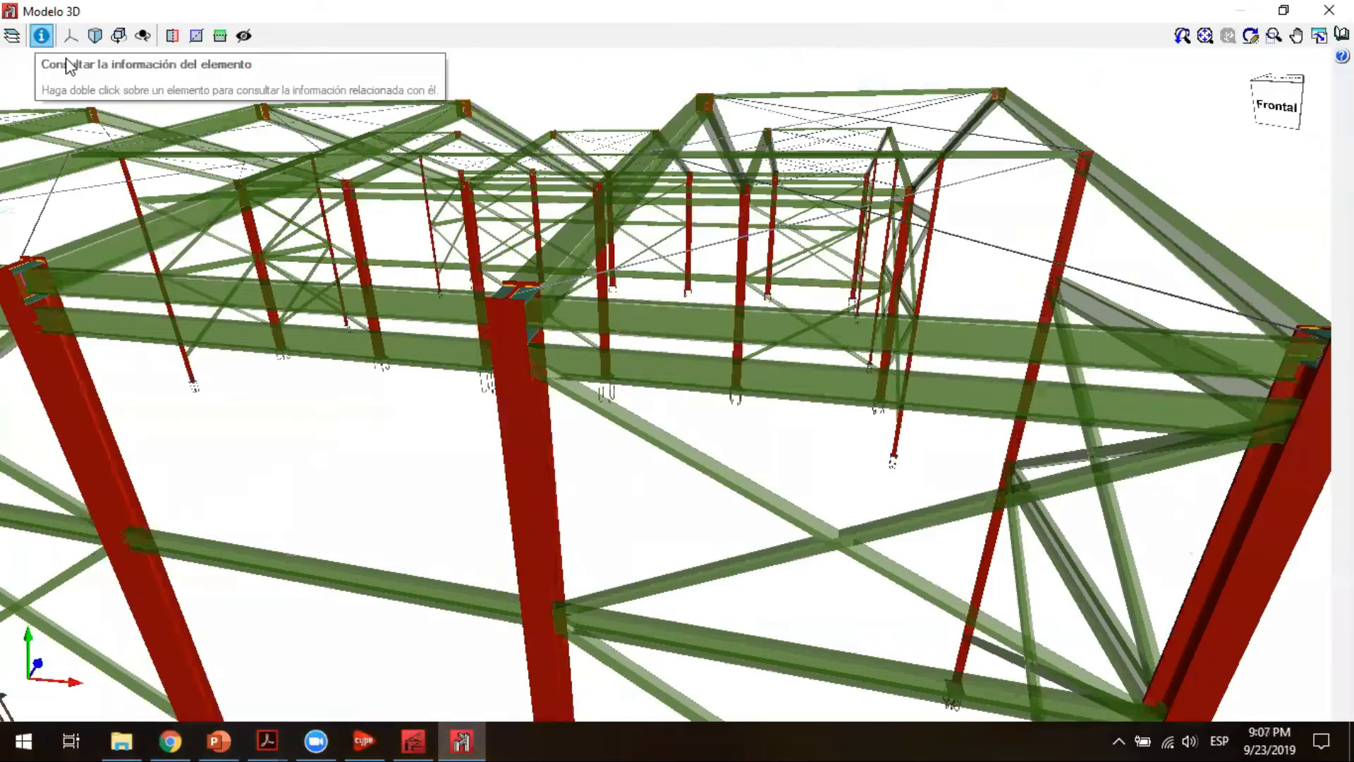
{"action": "left_click", "coordinate": [295, 356]}
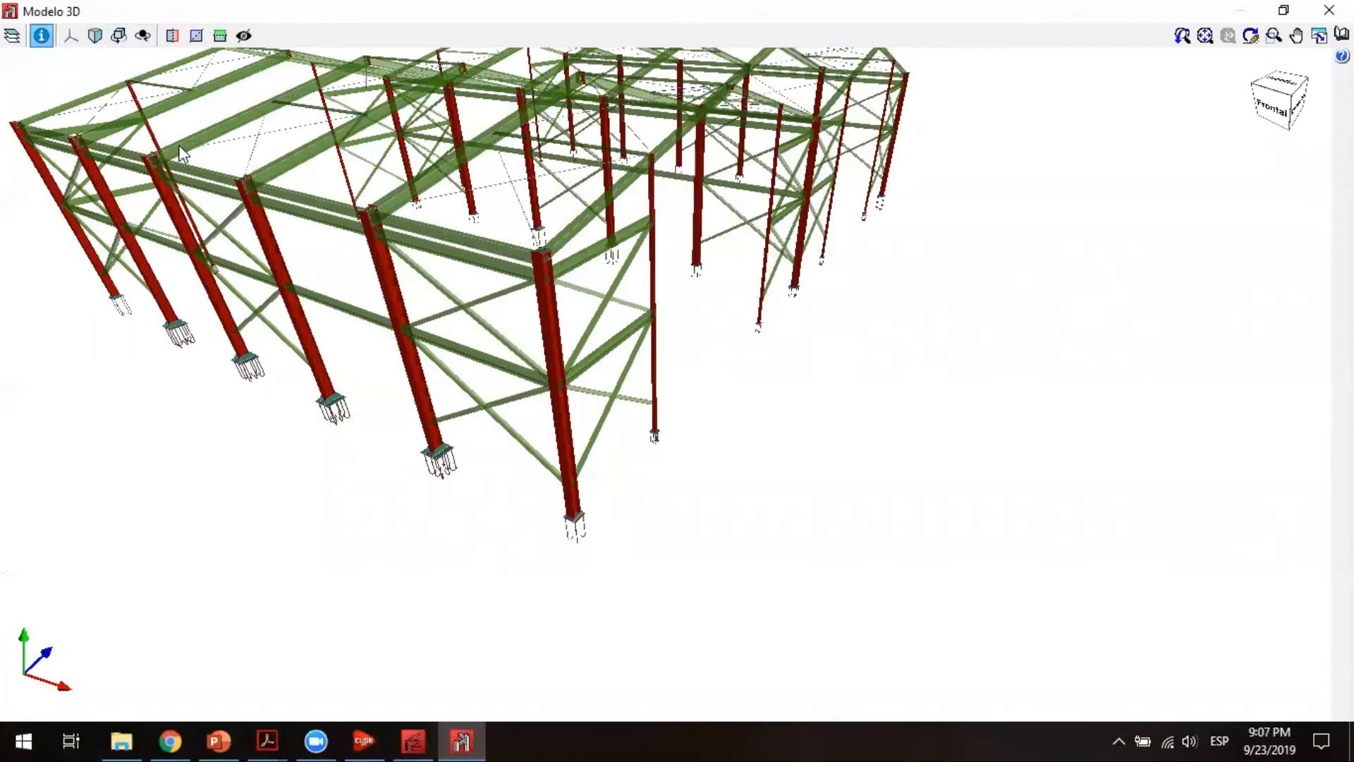
{"action": "left_click", "coordinate": [90, 39]}
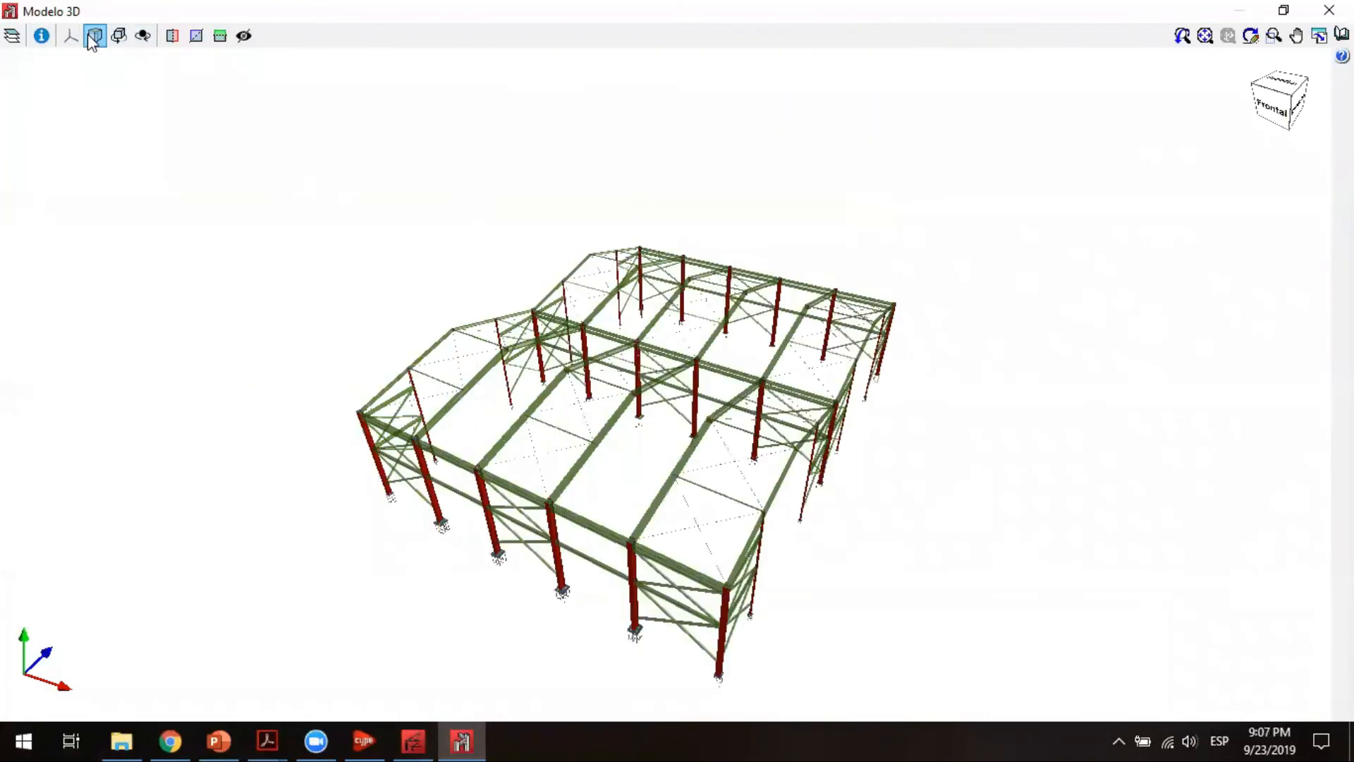
{"action": "left_click", "coordinate": [47, 37]}
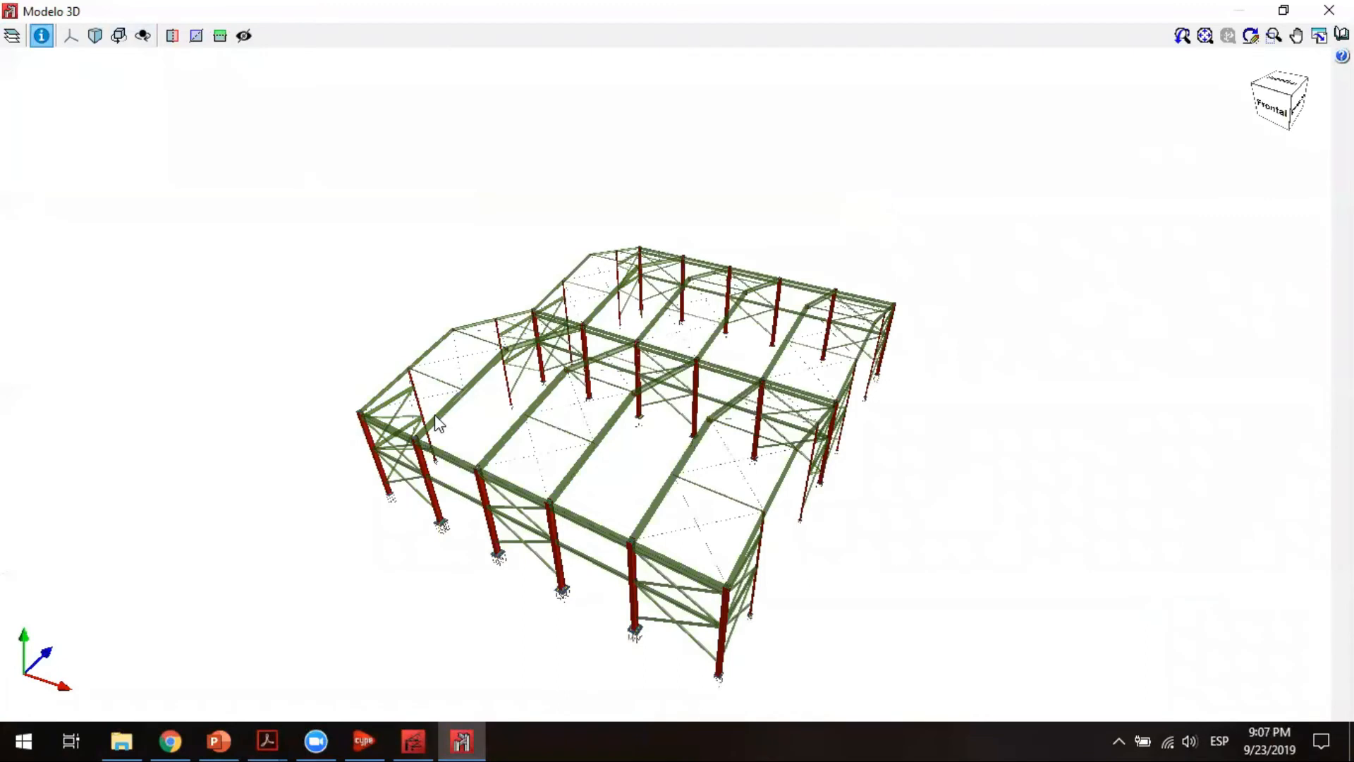
{"action": "scroll", "coordinate": [435, 421], "scroll_direction": "up", "scroll_amount": 2}
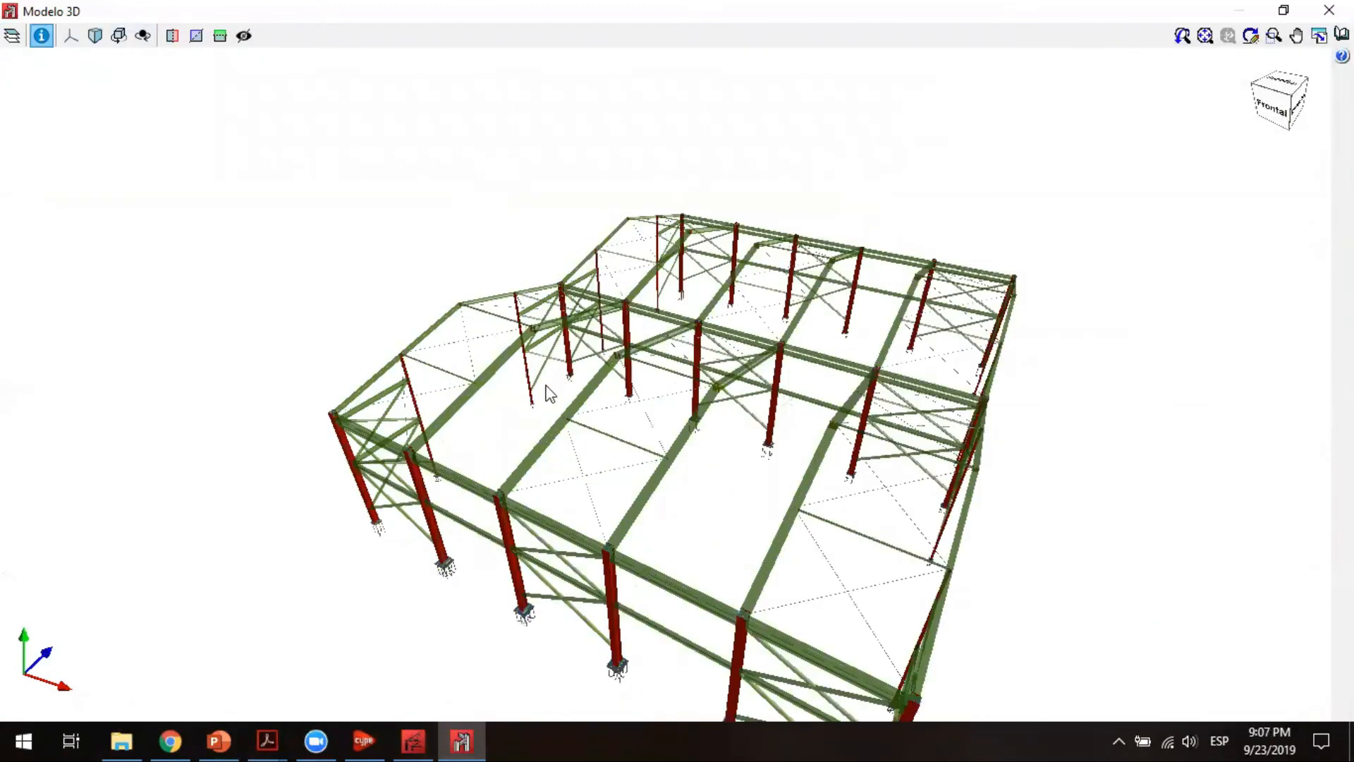
{"action": "left_click", "coordinate": [569, 367]}
{"action": "left_click", "coordinate": [573, 376]}
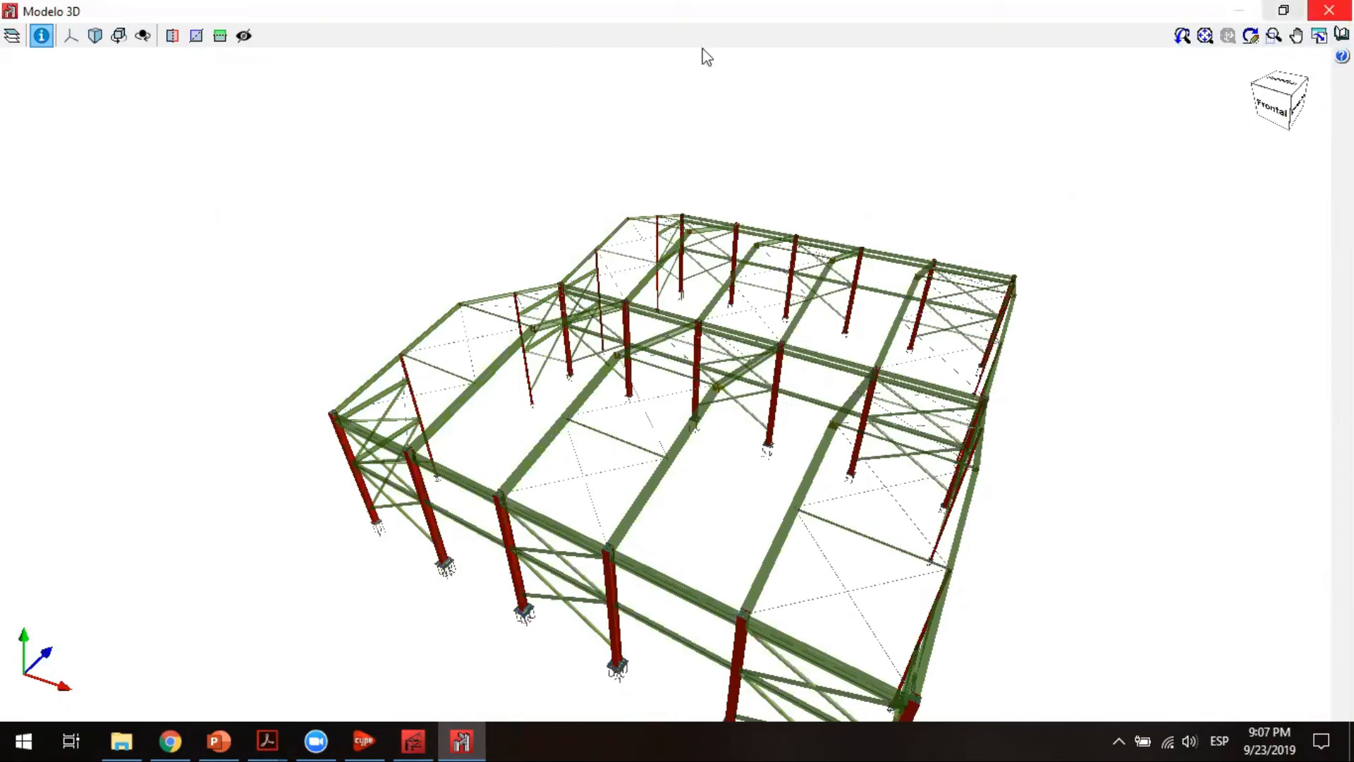
Step: View the structure cut first by the longitudinal and then by the transverse vertical section plane
{"action": "left_click", "coordinate": [196, 36]}
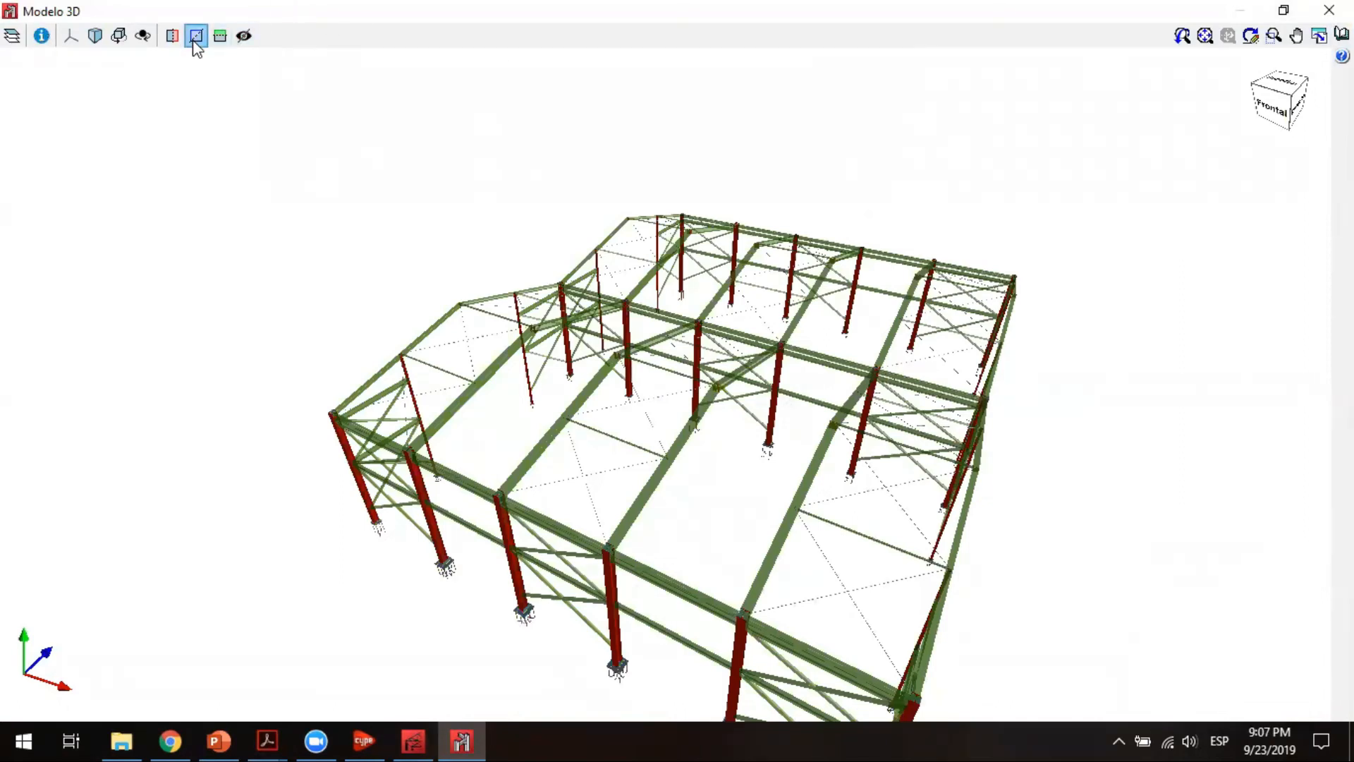
{"action": "middle_click_drag", "start_coordinate": [890, 545], "coordinate": [624, 485]}
{"action": "scroll", "coordinate": [642, 480], "scroll_direction": "down", "scroll_amount": 3}
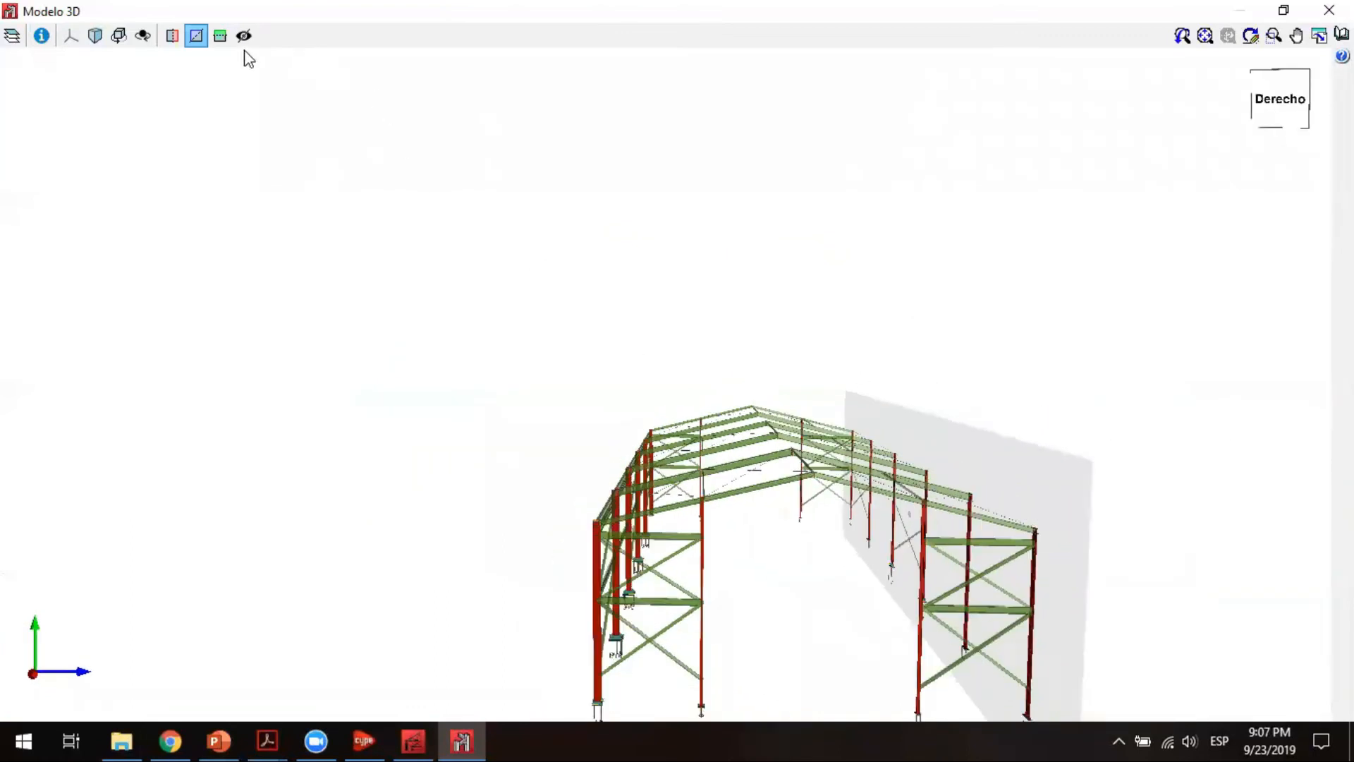
{"action": "left_click", "coordinate": [177, 41]}
{"action": "middle_click_drag", "start_coordinate": [667, 443], "coordinate": [668, 407]}
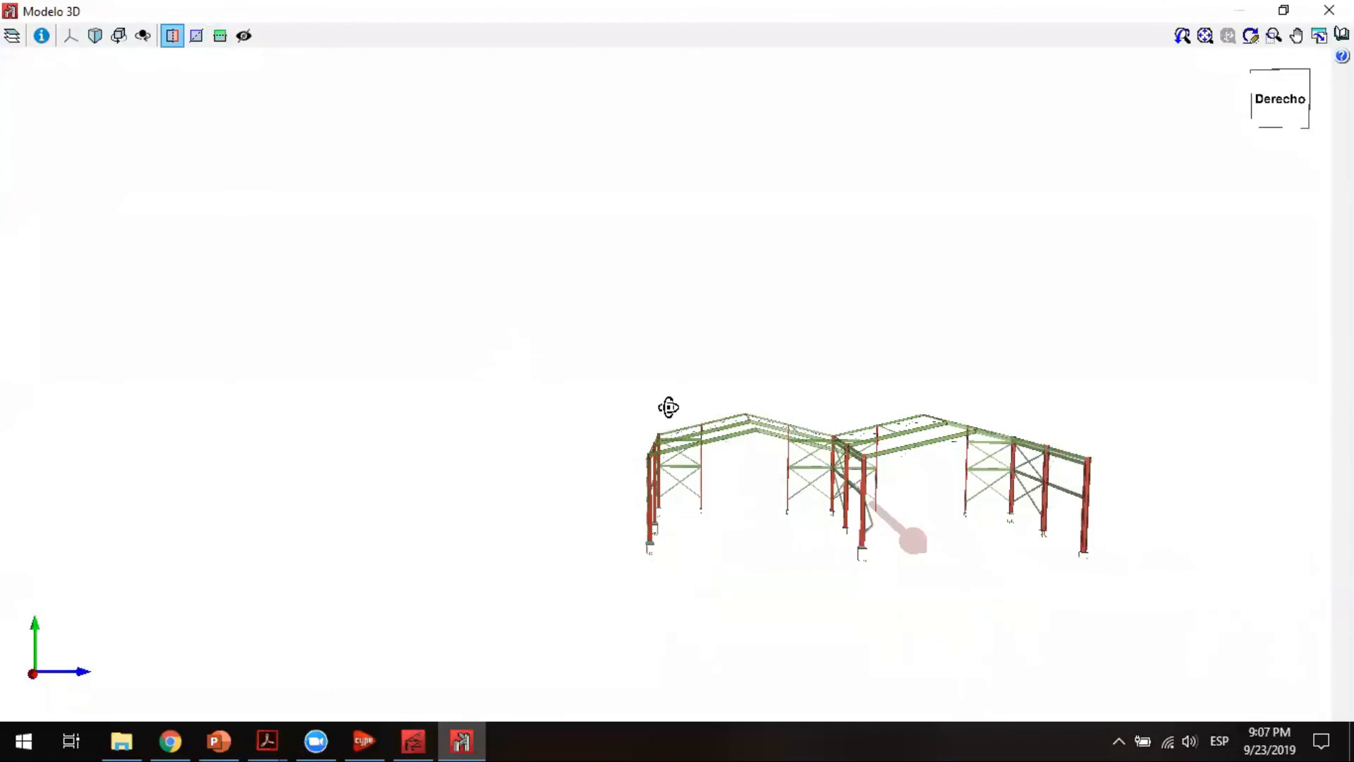
{"action": "middle_click_drag", "start_coordinate": [905, 614], "coordinate": [723, 501]}
Step: View the structure cut by a horizontal section plane, then remove the cut and close the 3D model
{"action": "left_click", "coordinate": [220, 35]}
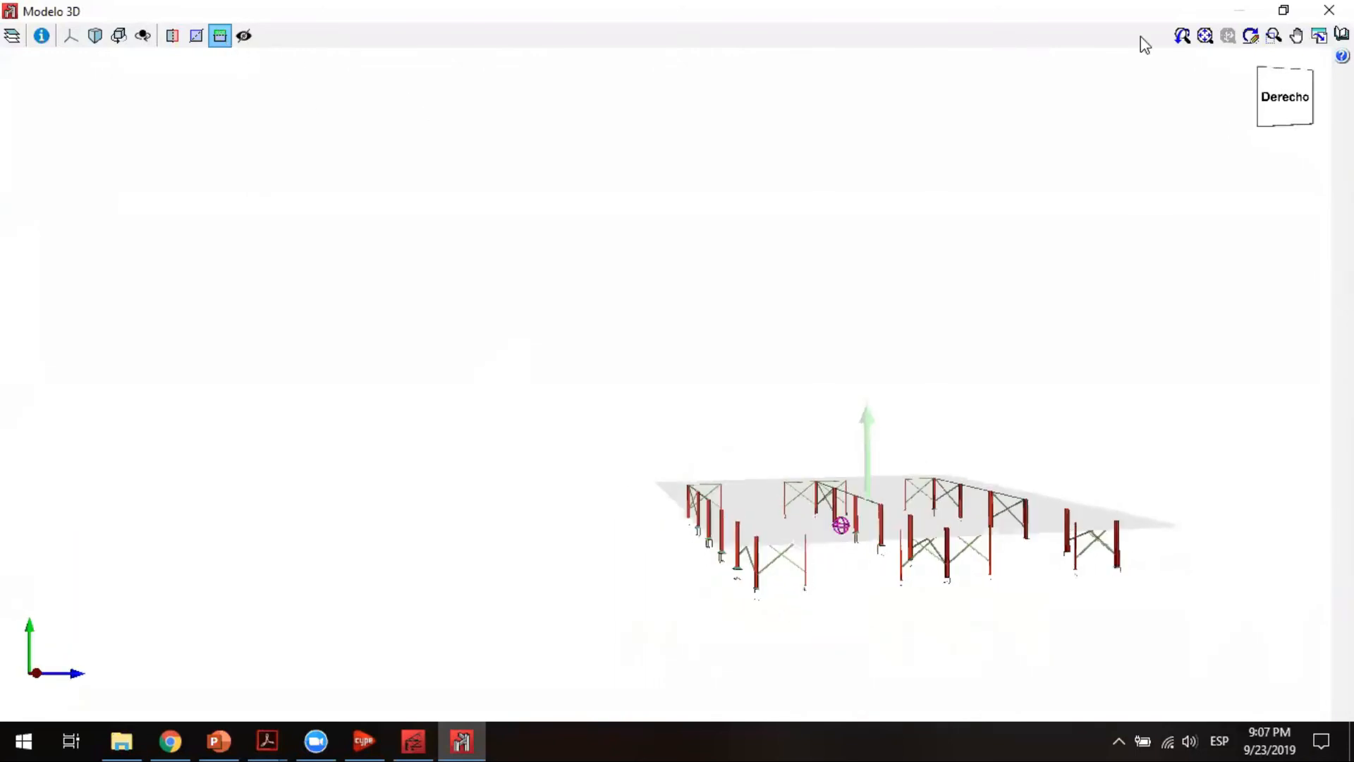
{"action": "left_click", "coordinate": [220, 35]}
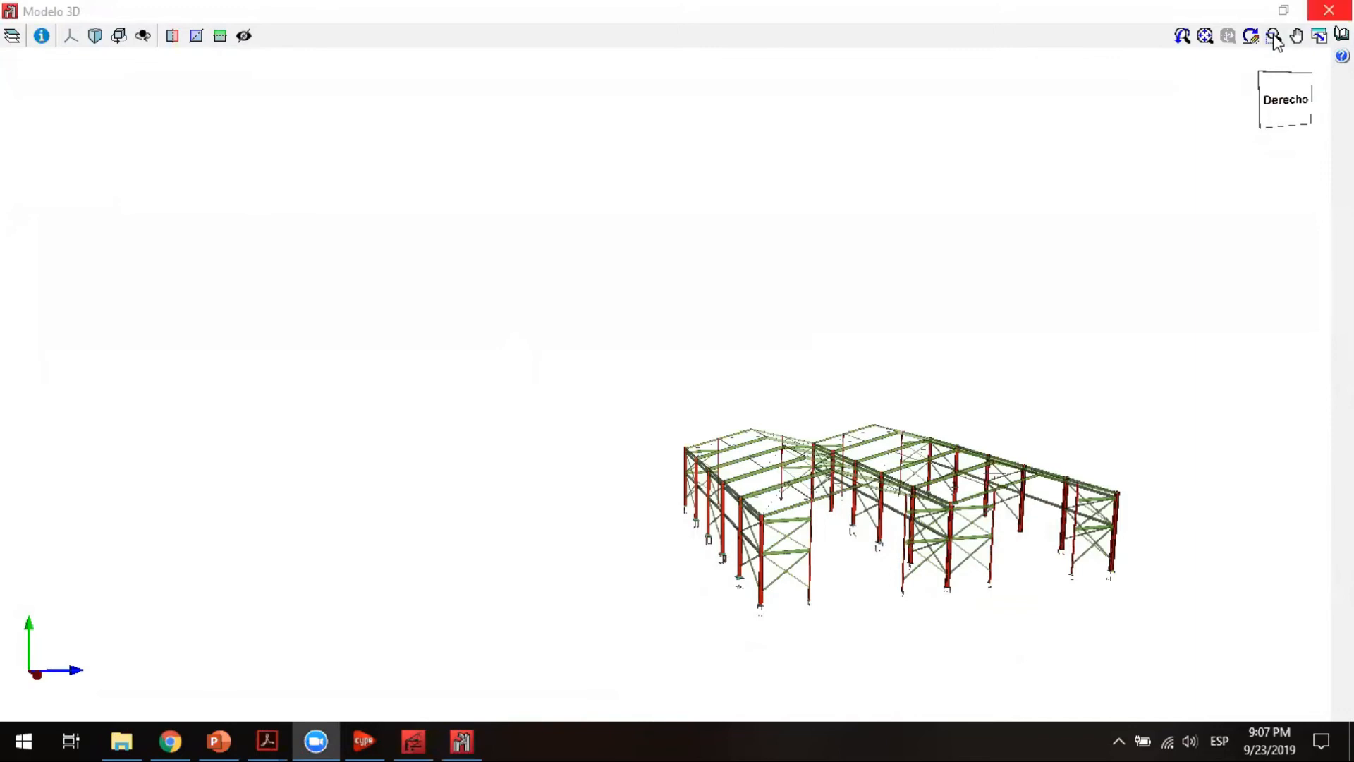
{"action": "left_click", "coordinate": [1330, 10]}
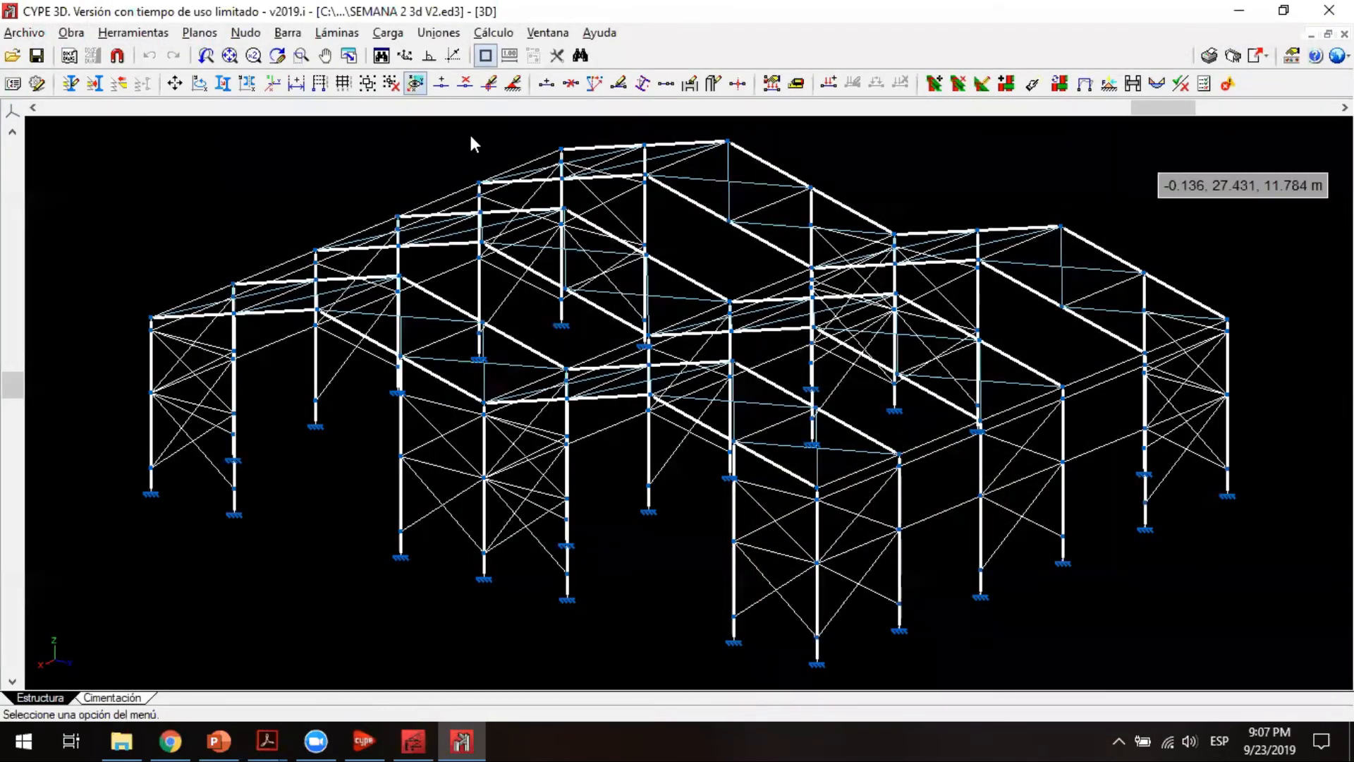
Step: Open the Tipo 5 joint at the top of the corner column, node N42, for editing
{"action": "left_click", "coordinate": [439, 32]}
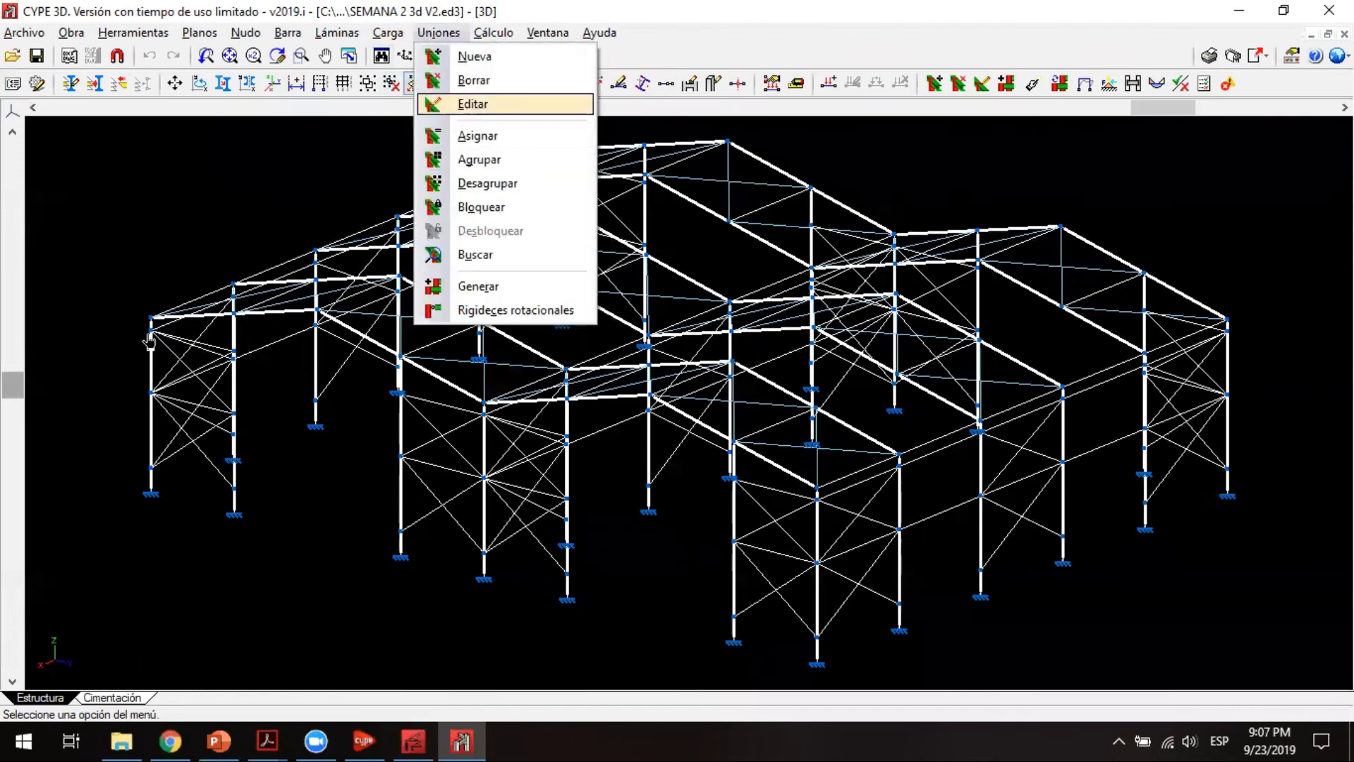
{"action": "left_click", "coordinate": [455, 104]}
{"action": "scroll", "coordinate": [132, 320], "scroll_direction": "up", "scroll_amount": 2}
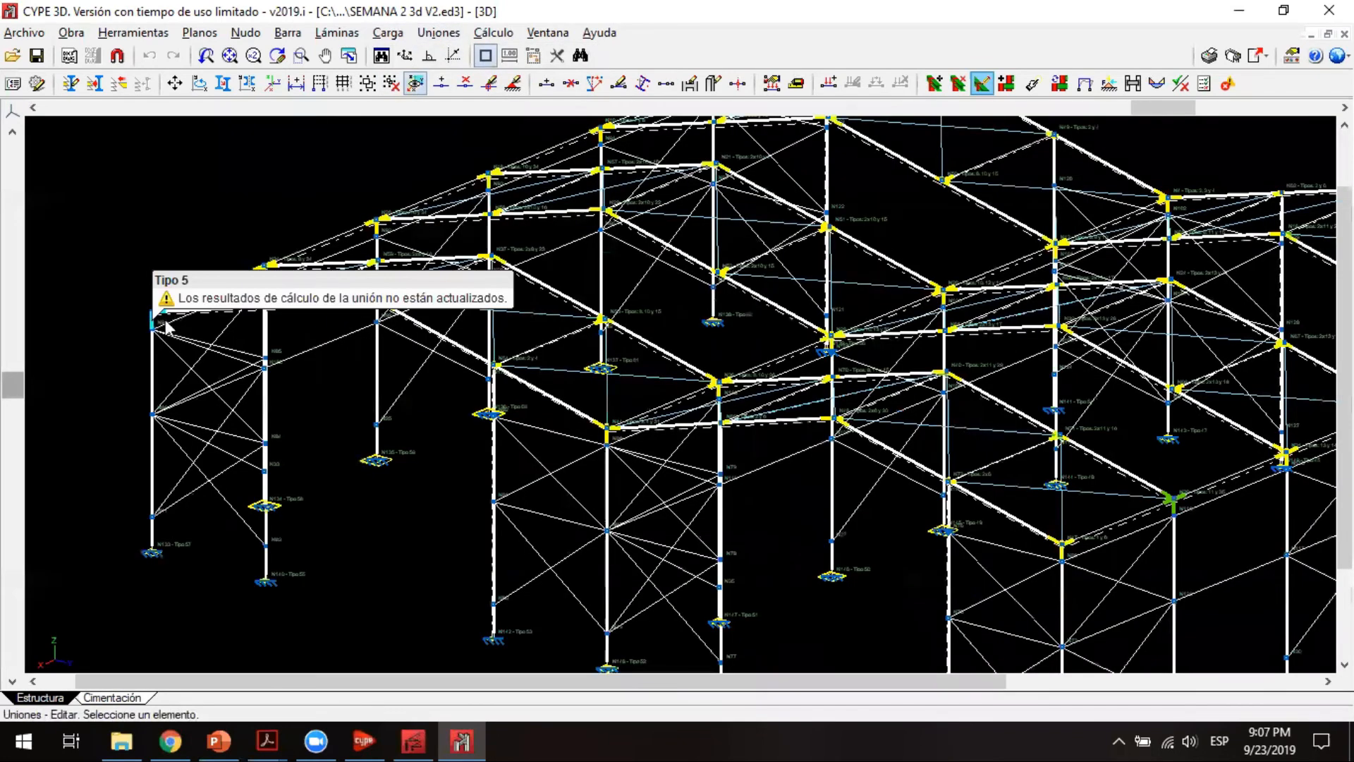
{"action": "scroll", "coordinate": [247, 303], "scroll_direction": "up", "scroll_amount": 1}
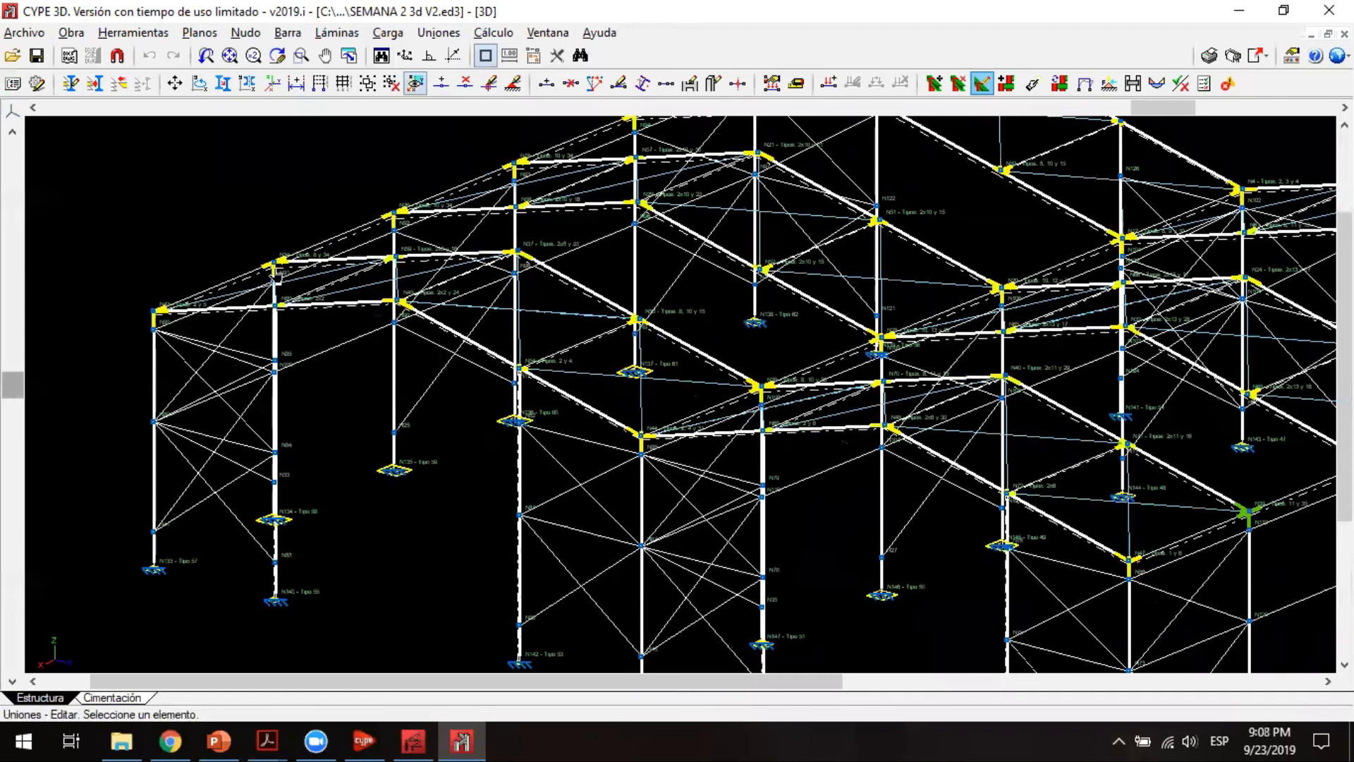
{"action": "scroll", "coordinate": [160, 323], "scroll_direction": "up", "scroll_amount": 1}
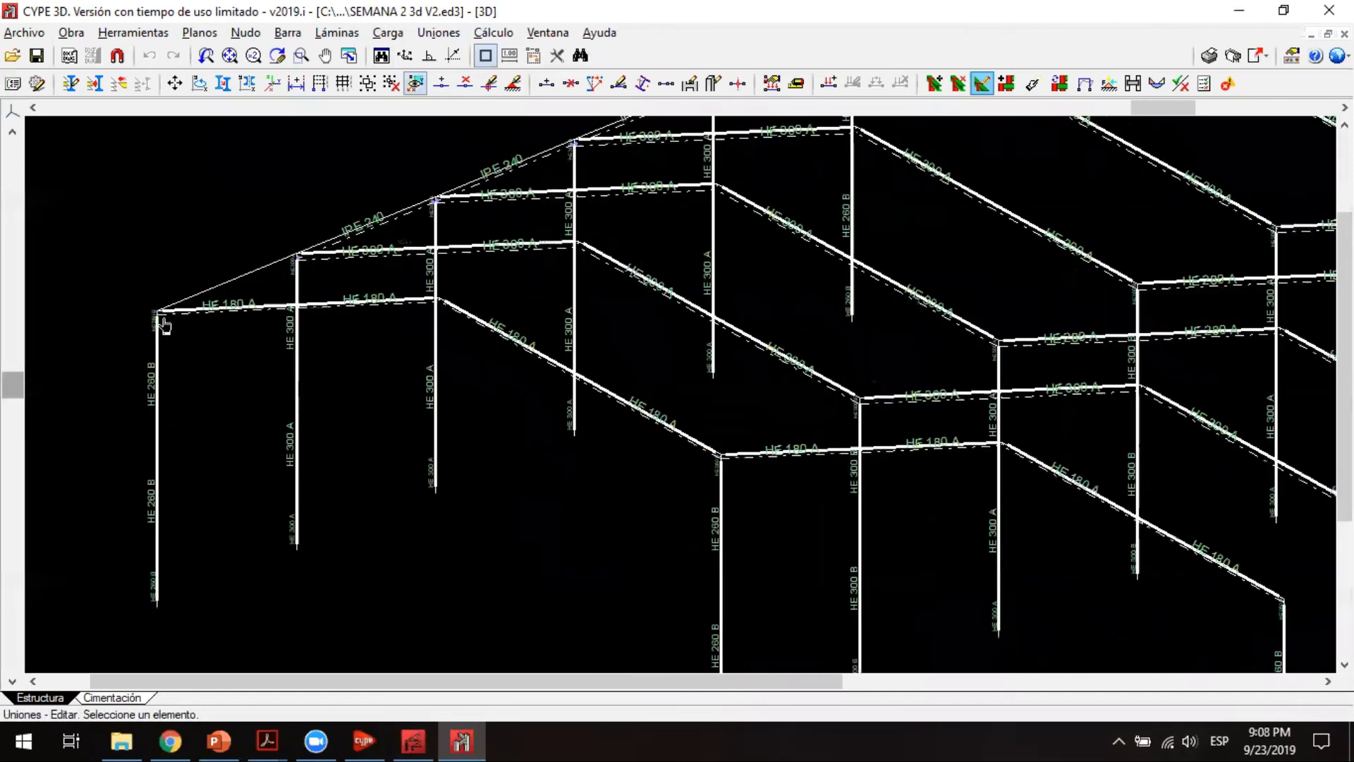
{"action": "scroll", "coordinate": [156, 328], "scroll_direction": "up", "scroll_amount": 2}
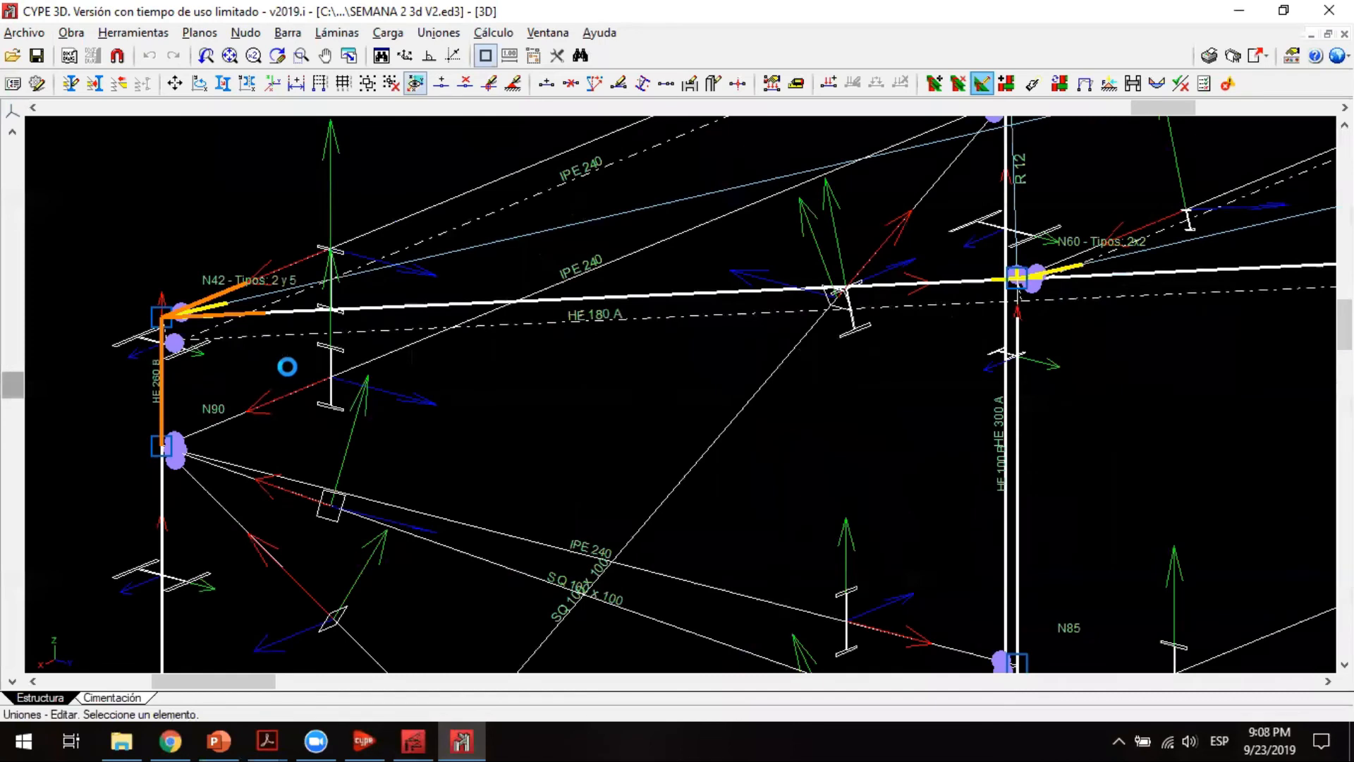
{"action": "left_click", "coordinate": [289, 367]}
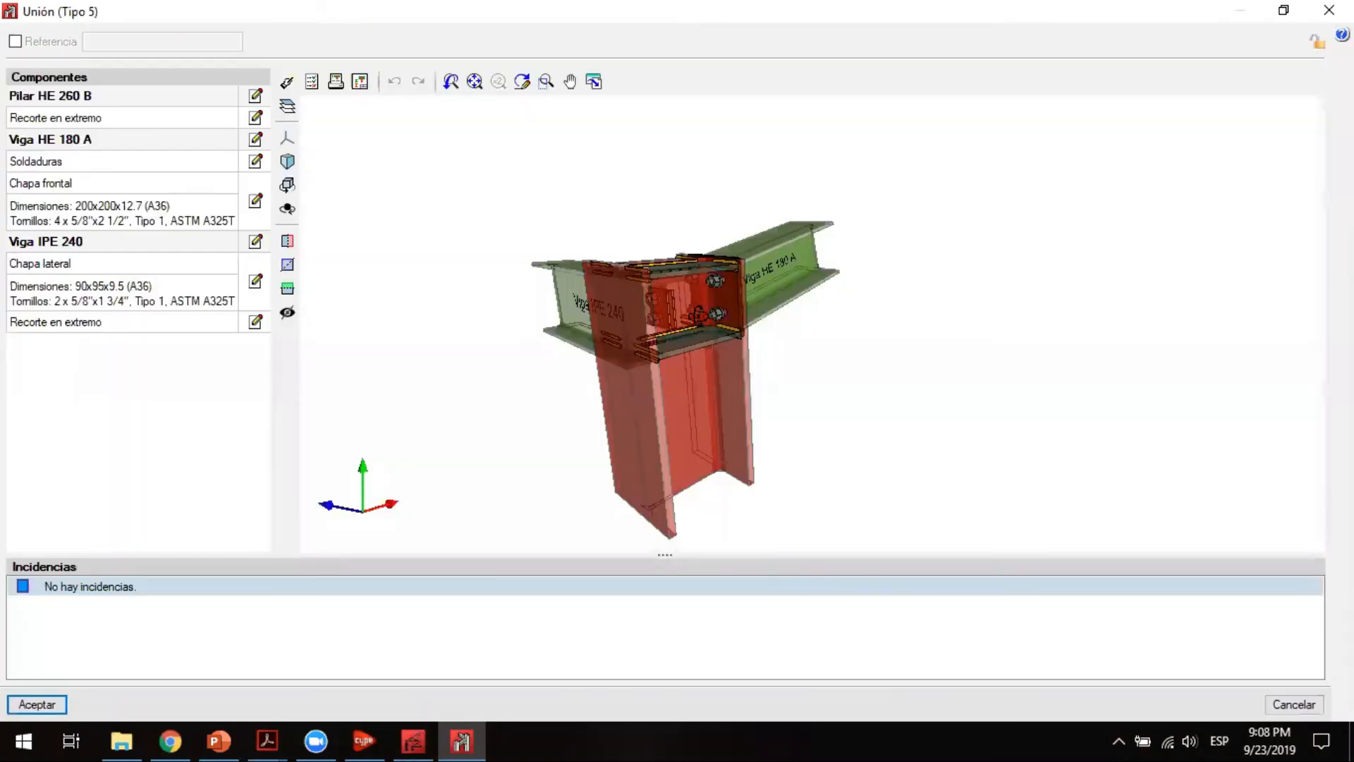
Step: Inspect the bolted plates joining the IPE 240 beam and the HE 260 B column, and open the joint's design checks
{"action": "mouse_move", "coordinate": [686, 328]}
{"action": "left_mouse_down"}
{"action": "mouse_move", "coordinate": [953, 290]}
{"action": "mouse_move", "coordinate": [840, 275]}
{"action": "mouse_move", "coordinate": [796, 295]}
{"action": "left_mouse_up"}
{"action": "scroll", "coordinate": [769, 326], "scroll_direction": "up", "scroll_amount": 2}
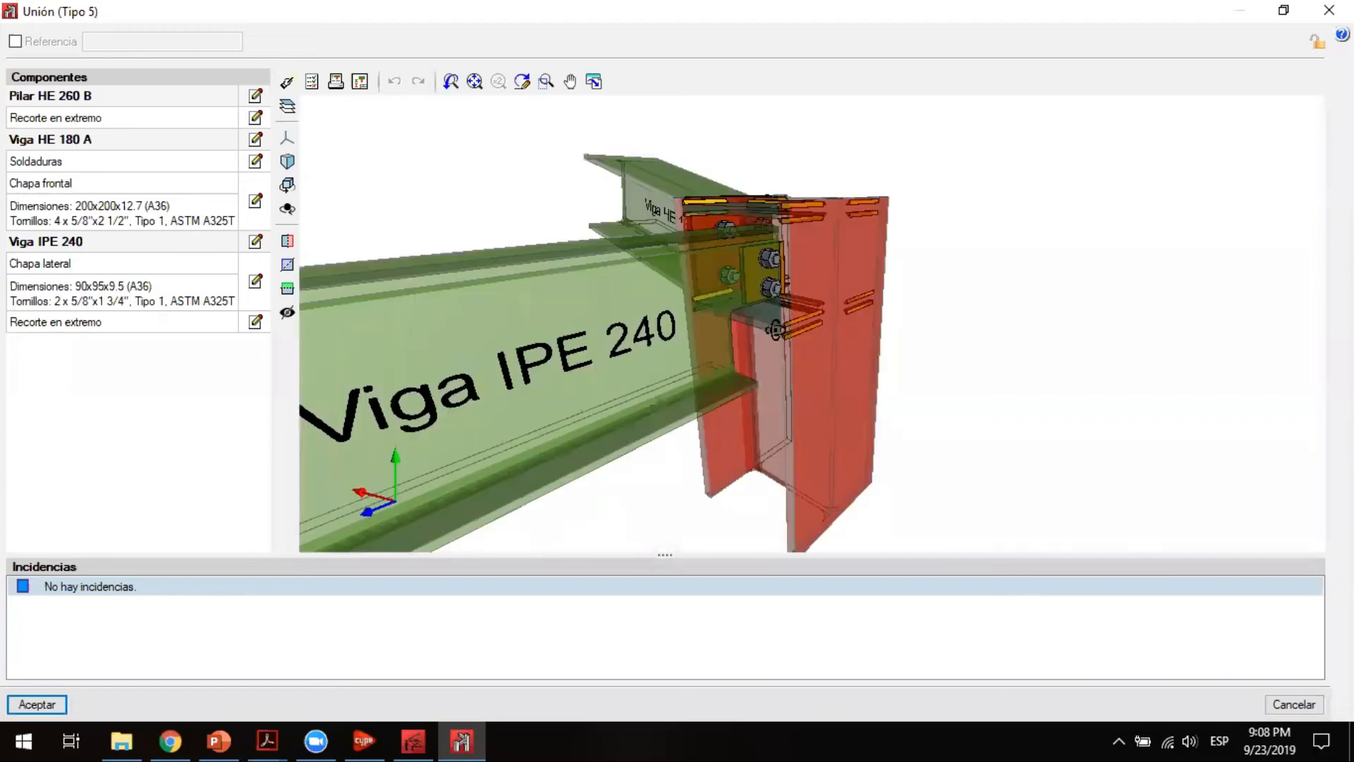
{"action": "scroll", "coordinate": [776, 328], "scroll_direction": "up", "scroll_amount": 1}
{"action": "mouse_move", "coordinate": [714, 307]}
{"action": "left_mouse_down"}
{"action": "mouse_move", "coordinate": [666, 309]}
{"action": "mouse_move", "coordinate": [733, 280]}
{"action": "left_mouse_up"}
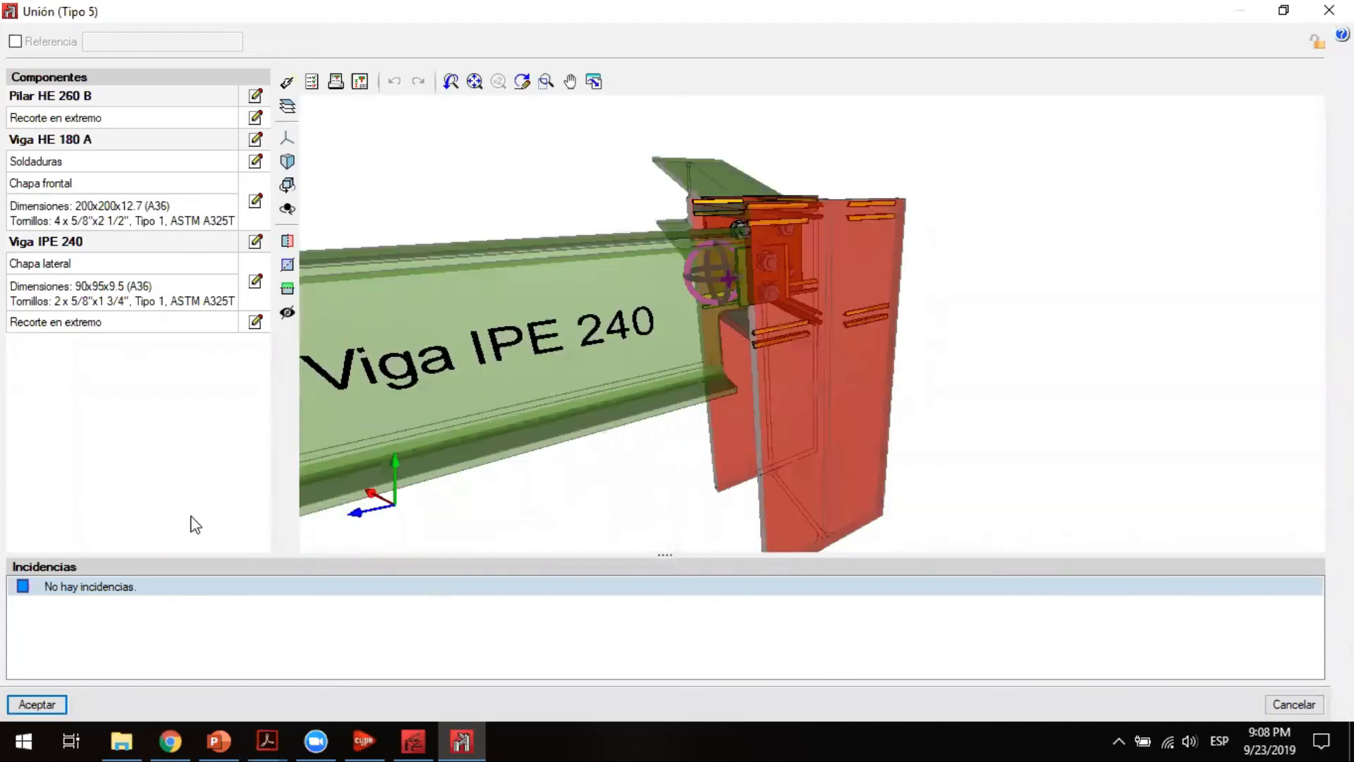
{"action": "left_click", "coordinate": [312, 82]}
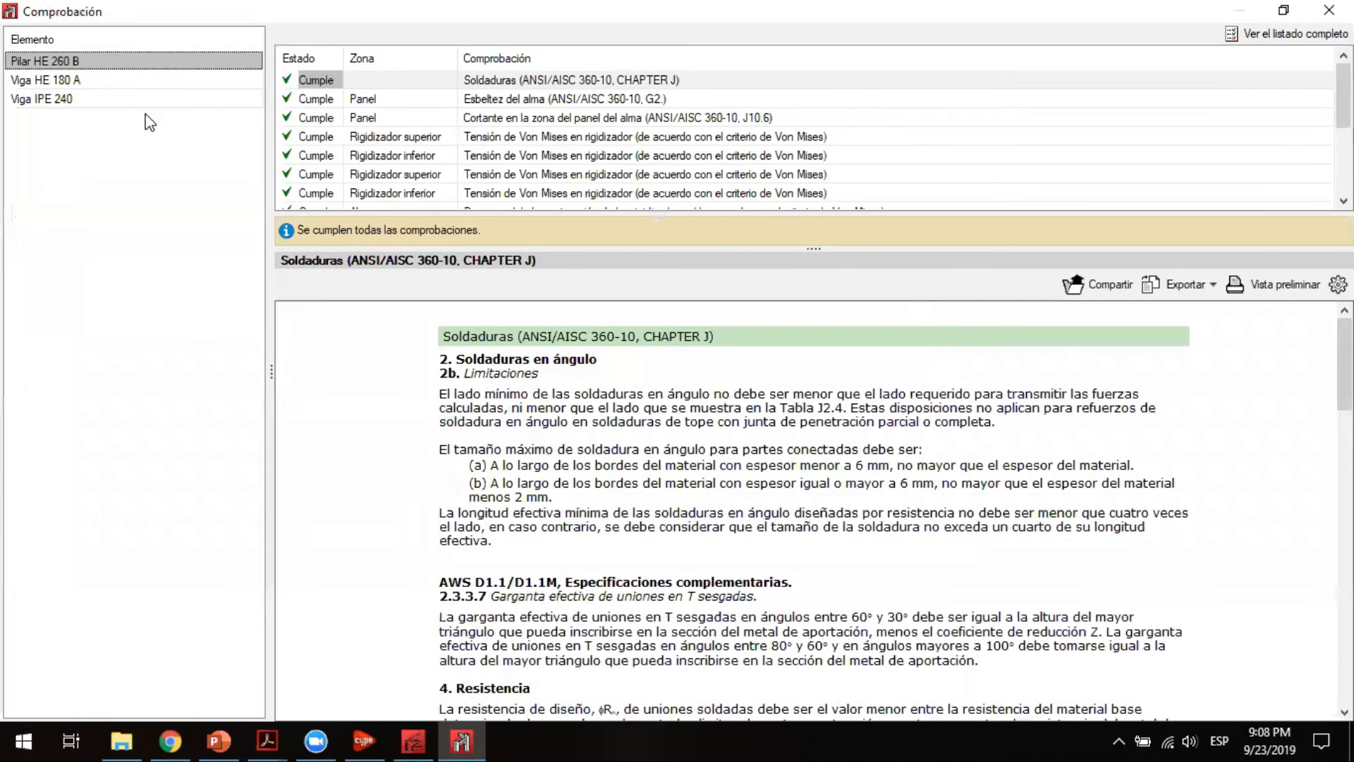
Step: Review the design checks of the HE 180 A and IPE 240 beams, then inspect the bolted front plate in the joint's 3D view
{"action": "key", "text": "Down"}
{"action": "key", "text": "Down"}
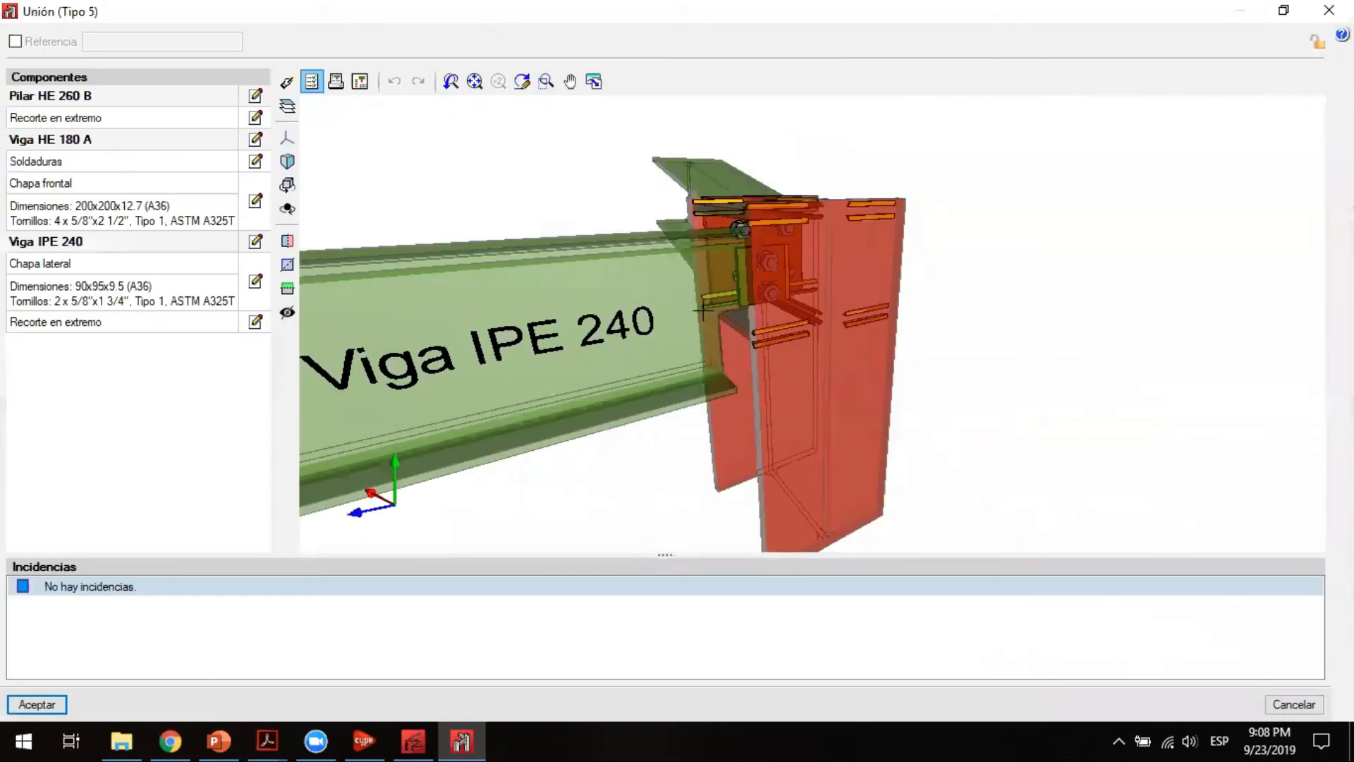
{"action": "key", "text": "Escape"}
{"action": "middle_click_drag", "start_coordinate": [871, 299], "coordinate": [510, 316]}
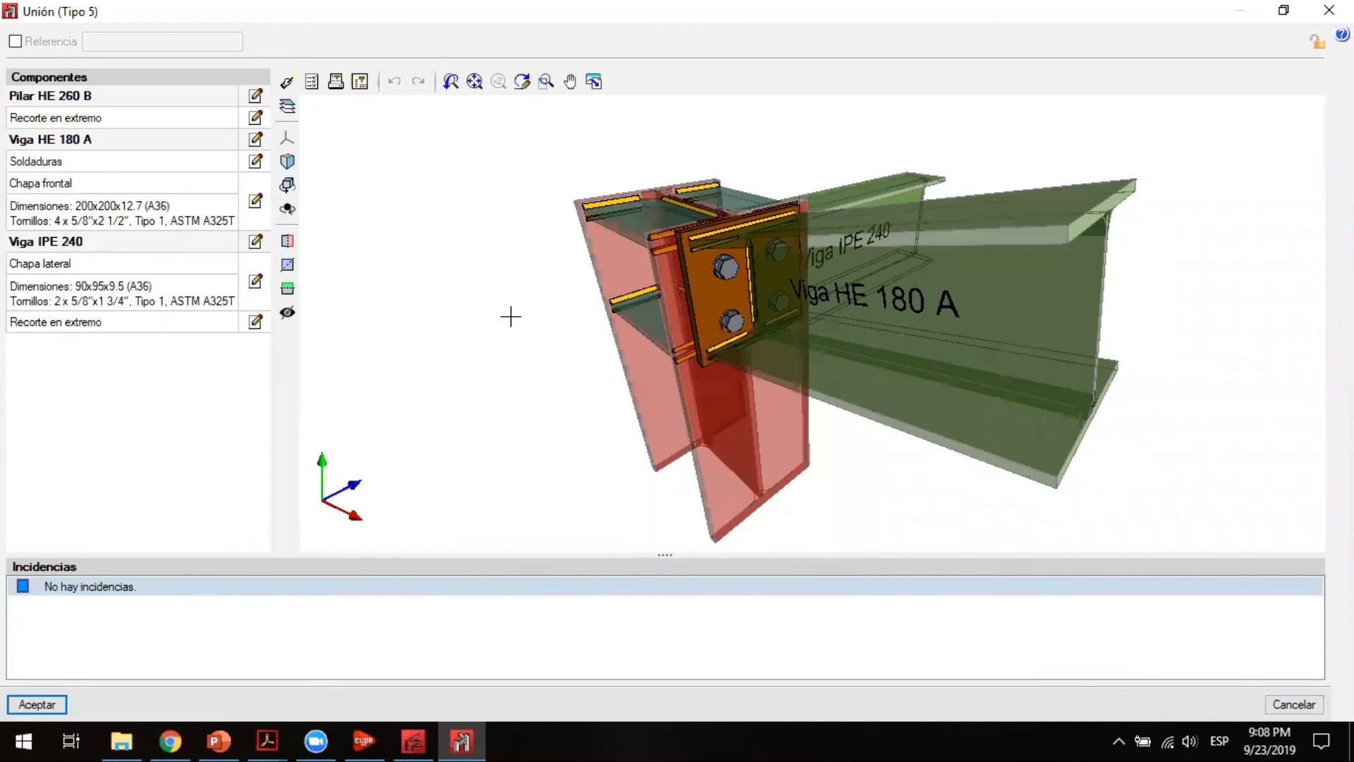
{"action": "middle_click_drag", "start_coordinate": [570, 365], "coordinate": [781, 242]}
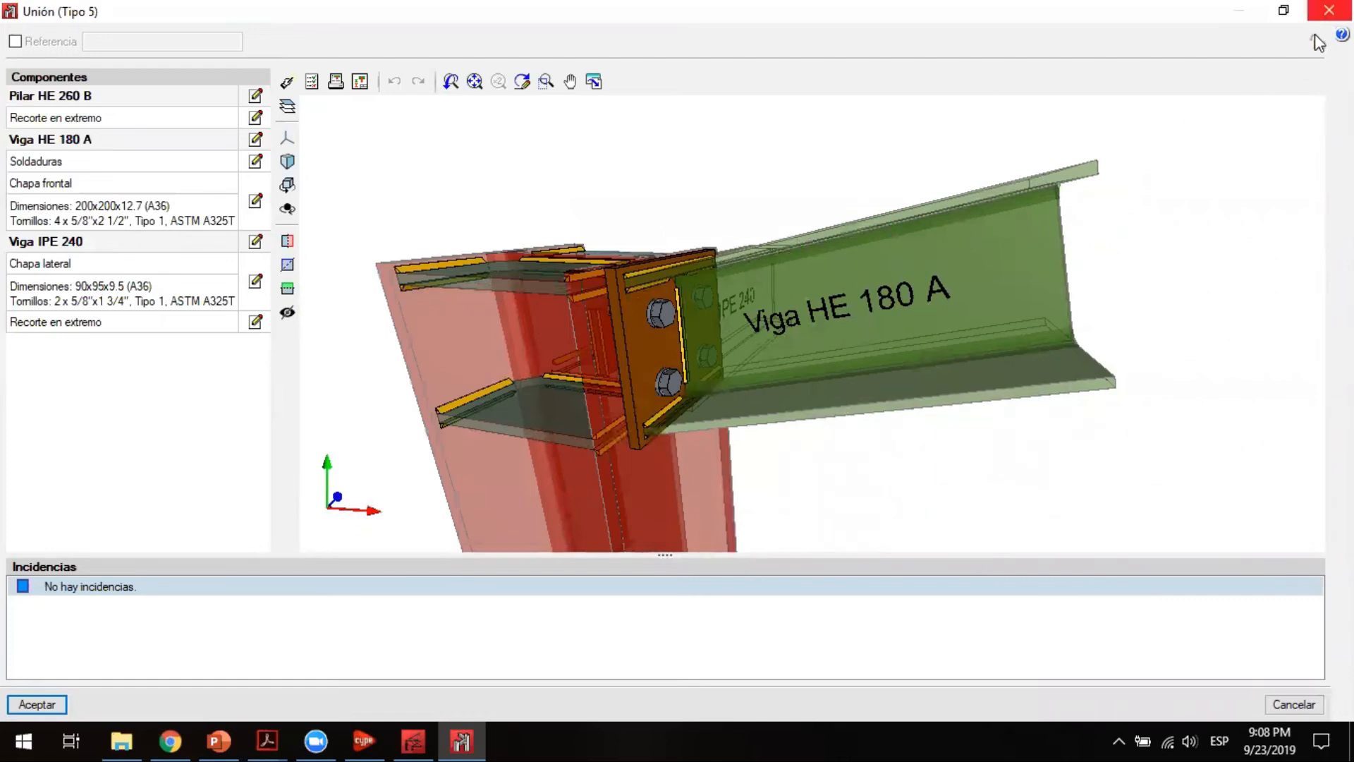
{"action": "middle_click_drag", "start_coordinate": [638, 277], "coordinate": [808, 292]}
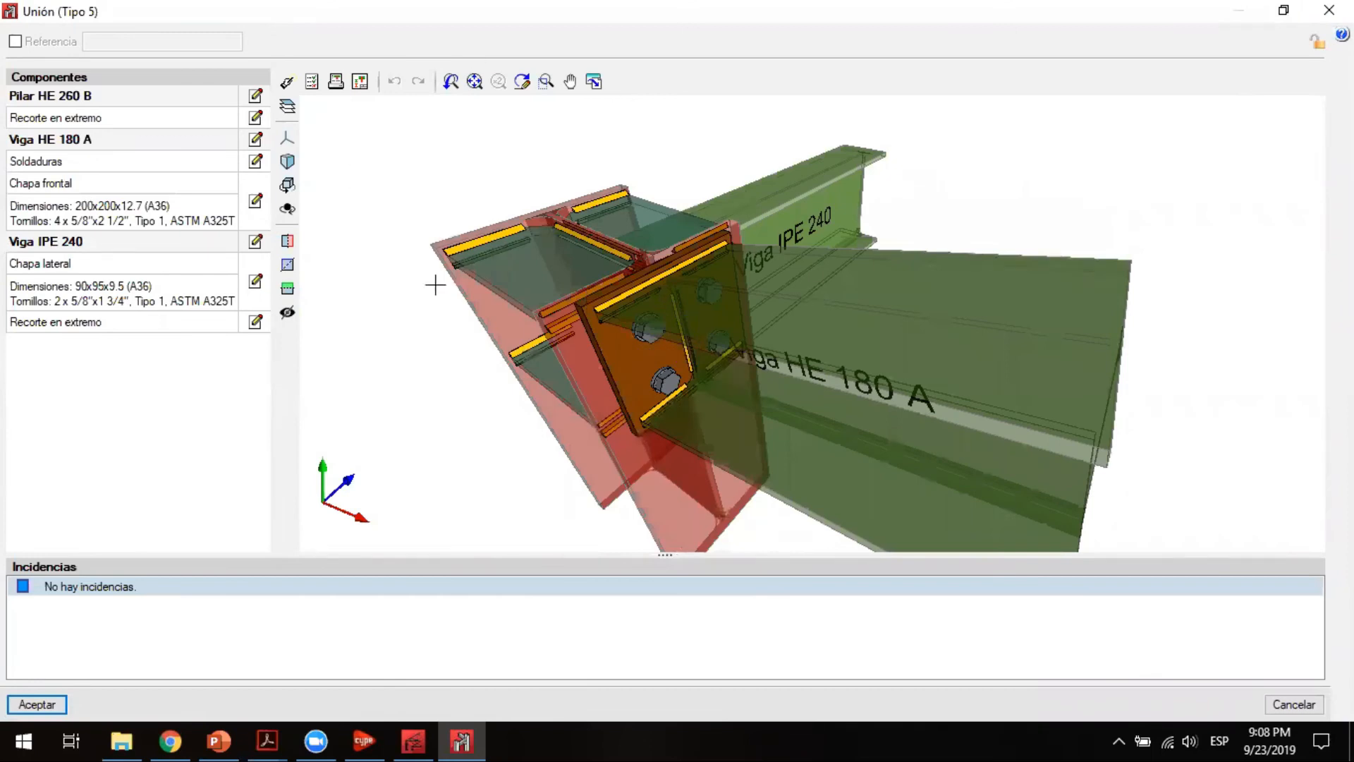
Step: Open the complete report of the Tipo 5 joint and examine the section and plate drawings on page 2
{"action": "left_click", "coordinate": [336, 81]}
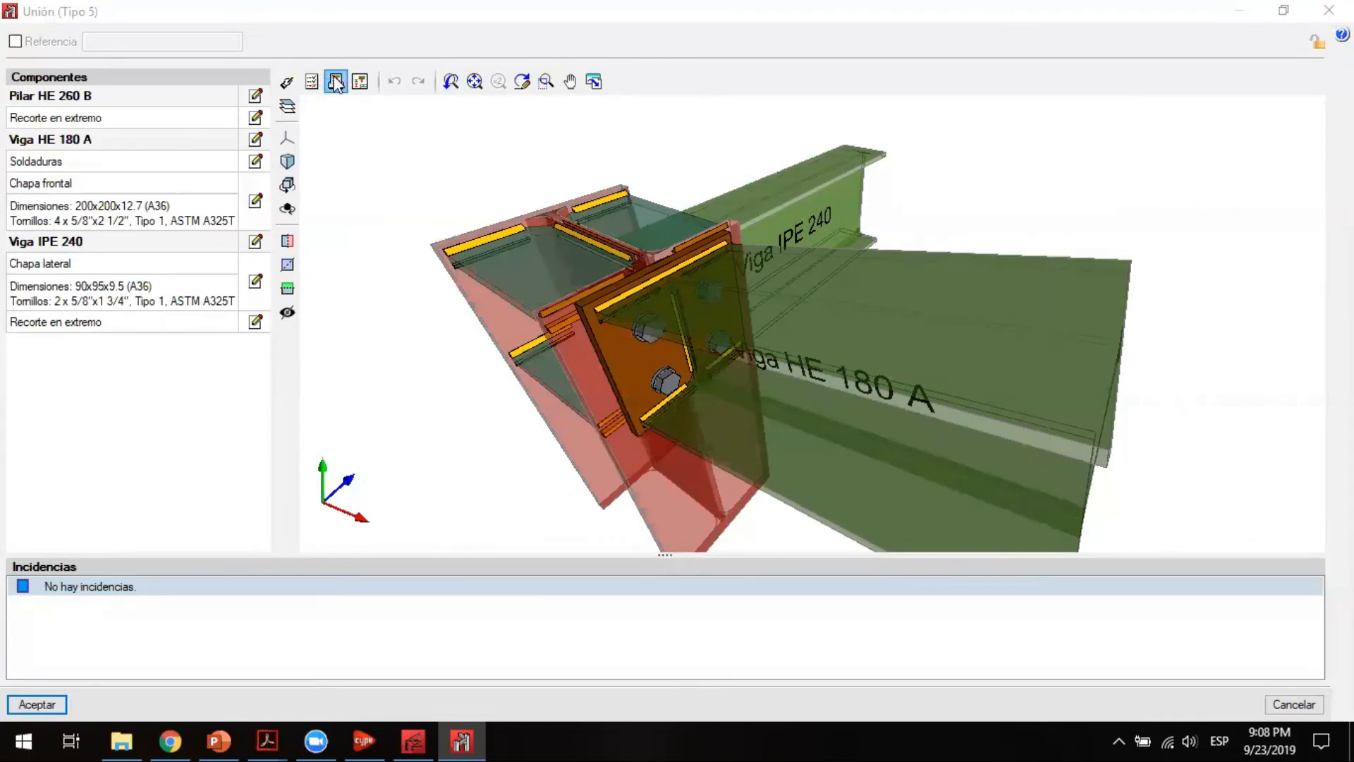
{"action": "scroll", "coordinate": [649, 181], "scroll_direction": "down", "scroll_amount": 10}
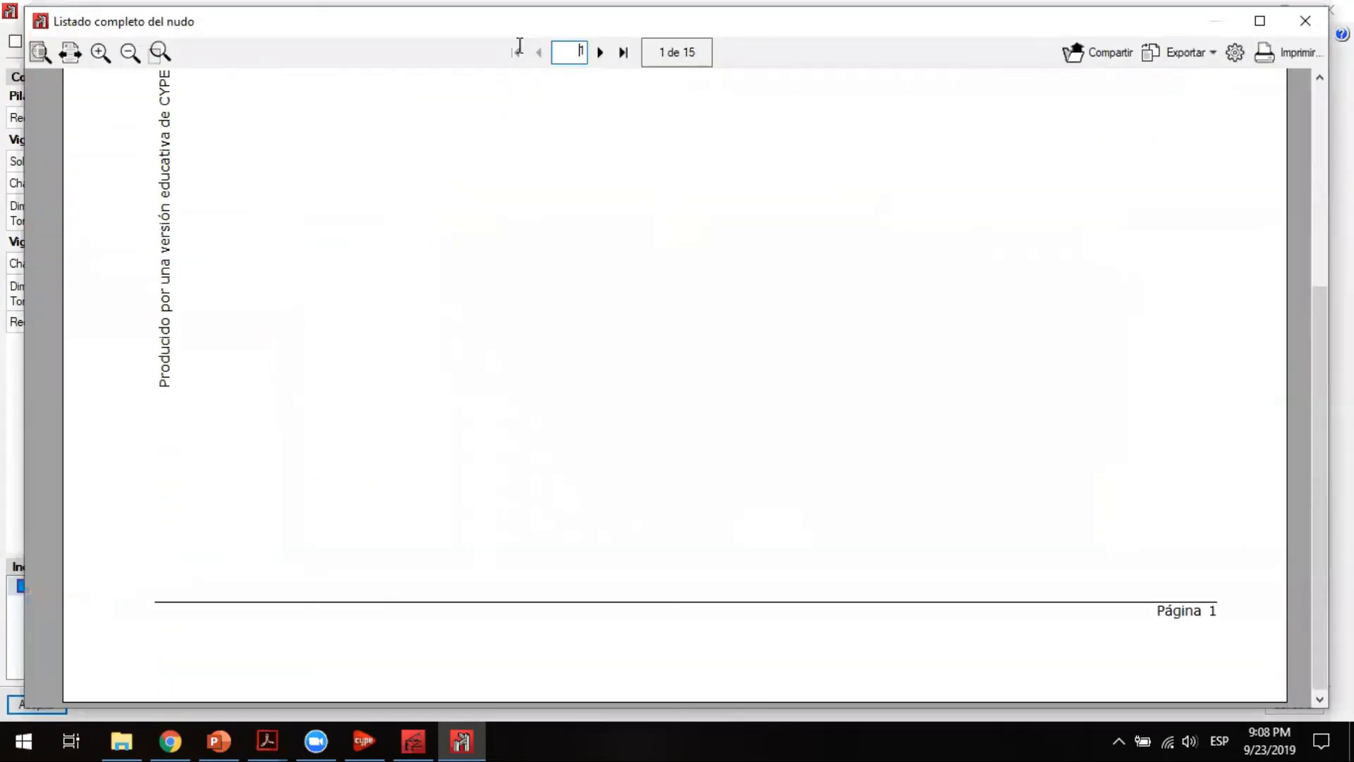
{"action": "left_click", "coordinate": [600, 52]}
{"action": "scroll", "coordinate": [702, 233], "scroll_direction": "up", "scroll_amount": 3}
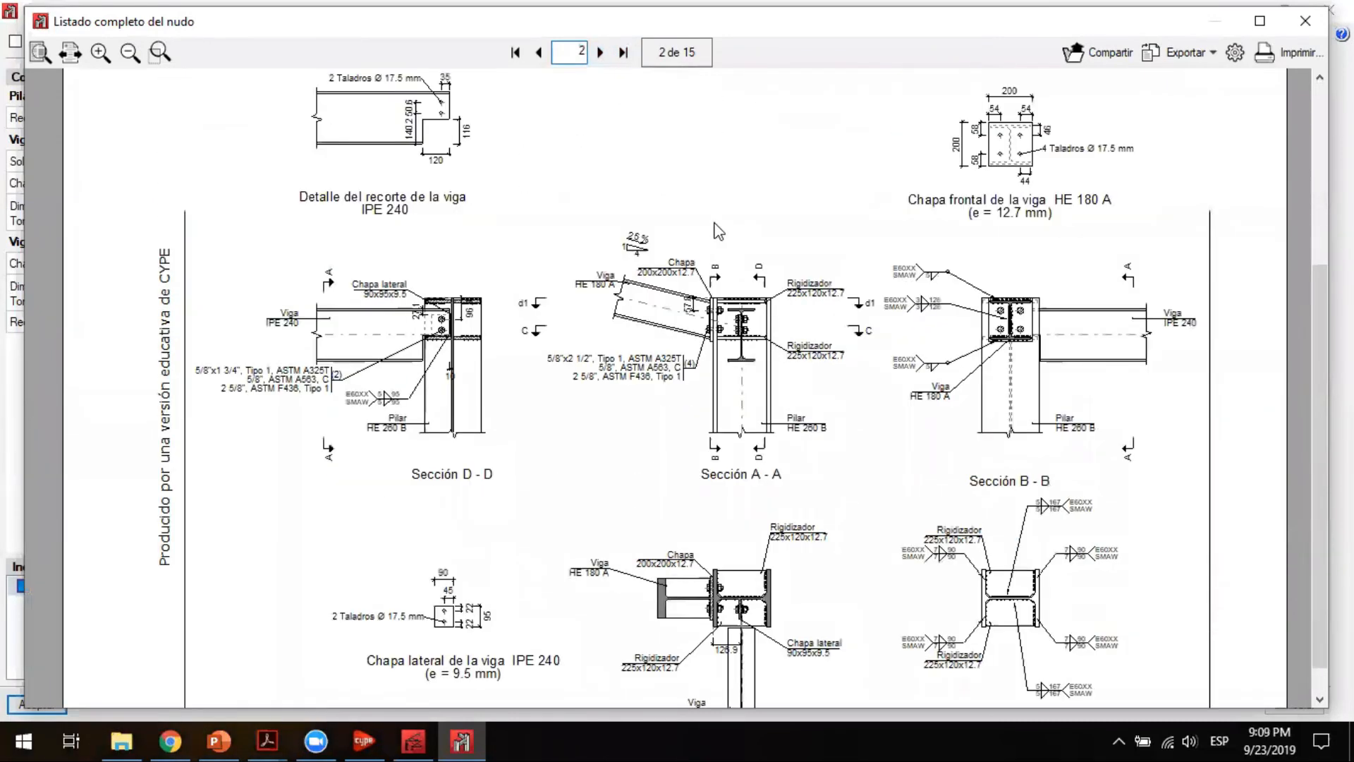
{"action": "scroll", "coordinate": [713, 240], "scroll_direction": "down", "scroll_amount": 3}
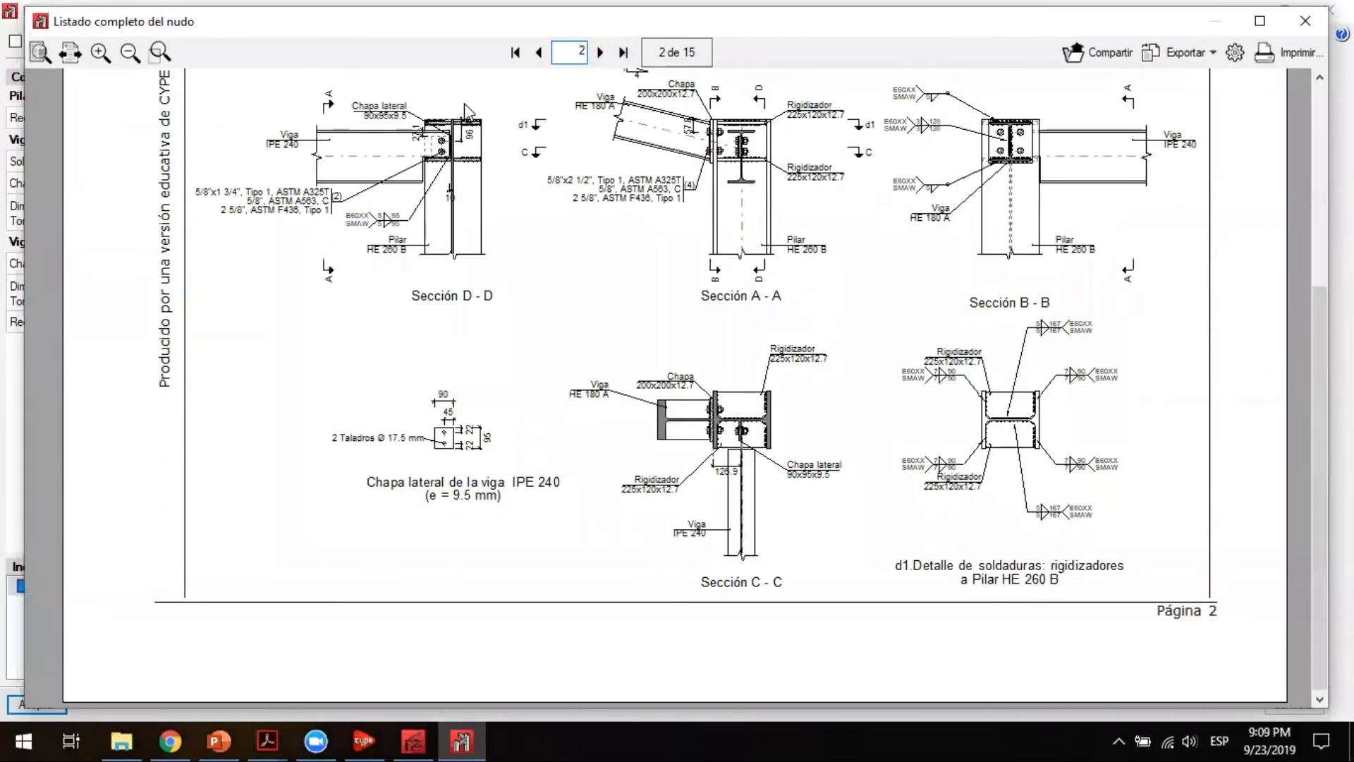
Step: Read the profile, complementary element and bolt tables on pages 3 and 4 of the joint report, then close it
{"action": "left_click", "coordinate": [598, 53]}
{"action": "scroll", "coordinate": [728, 258], "scroll_direction": "up", "scroll_amount": 5}
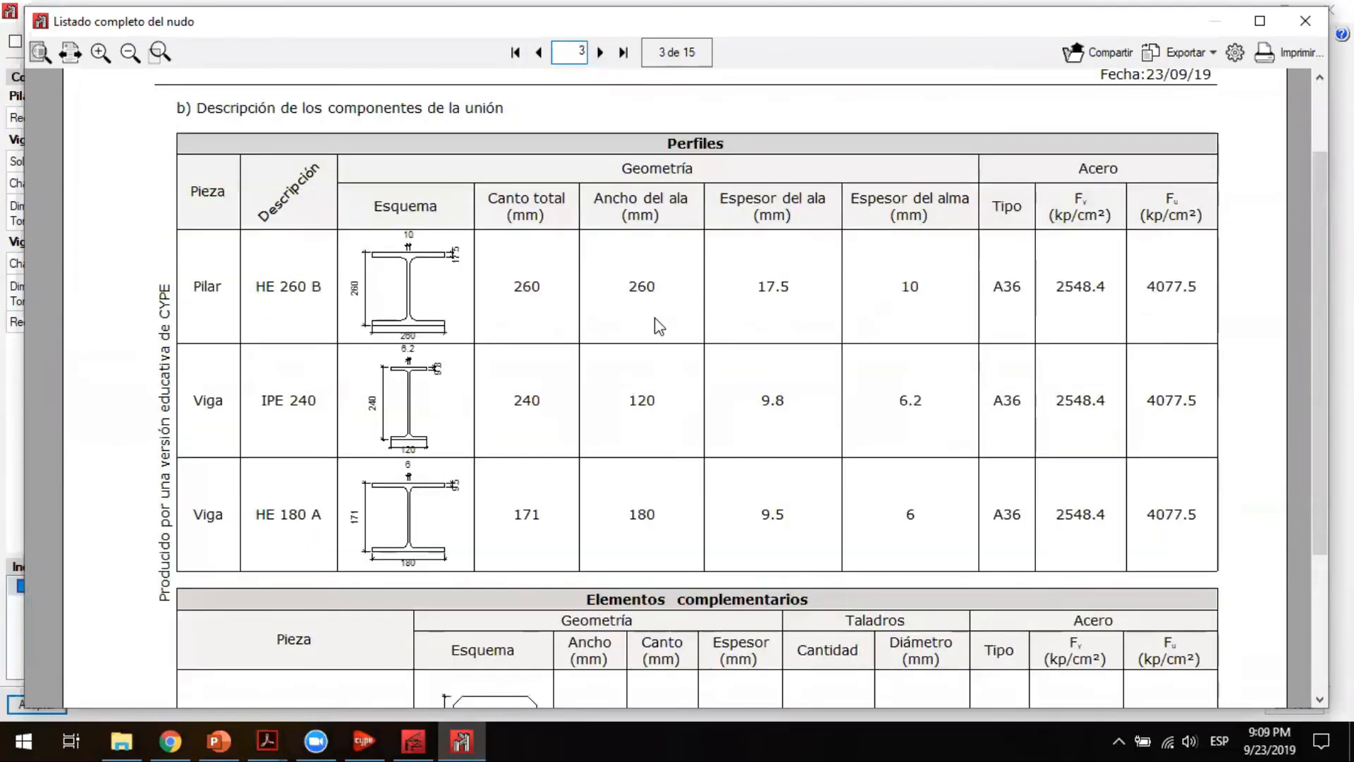
{"action": "scroll", "coordinate": [1067, 299], "scroll_direction": "down", "scroll_amount": 3}
{"action": "scroll", "coordinate": [1067, 298], "scroll_direction": "down", "scroll_amount": 1}
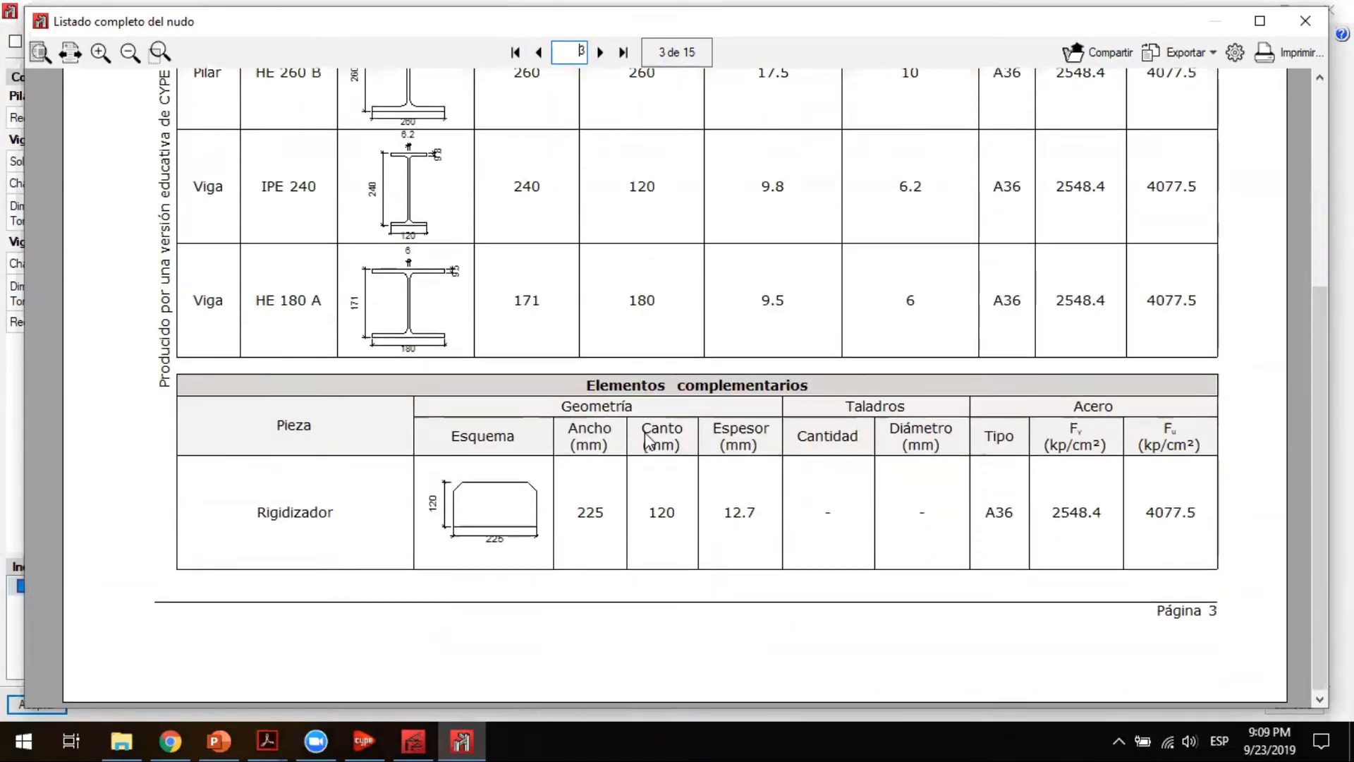
{"action": "left_click", "coordinate": [600, 53]}
{"action": "scroll", "coordinate": [789, 240], "scroll_direction": "up", "scroll_amount": 1}
{"action": "scroll", "coordinate": [787, 241], "scroll_direction": "up", "scroll_amount": 6}
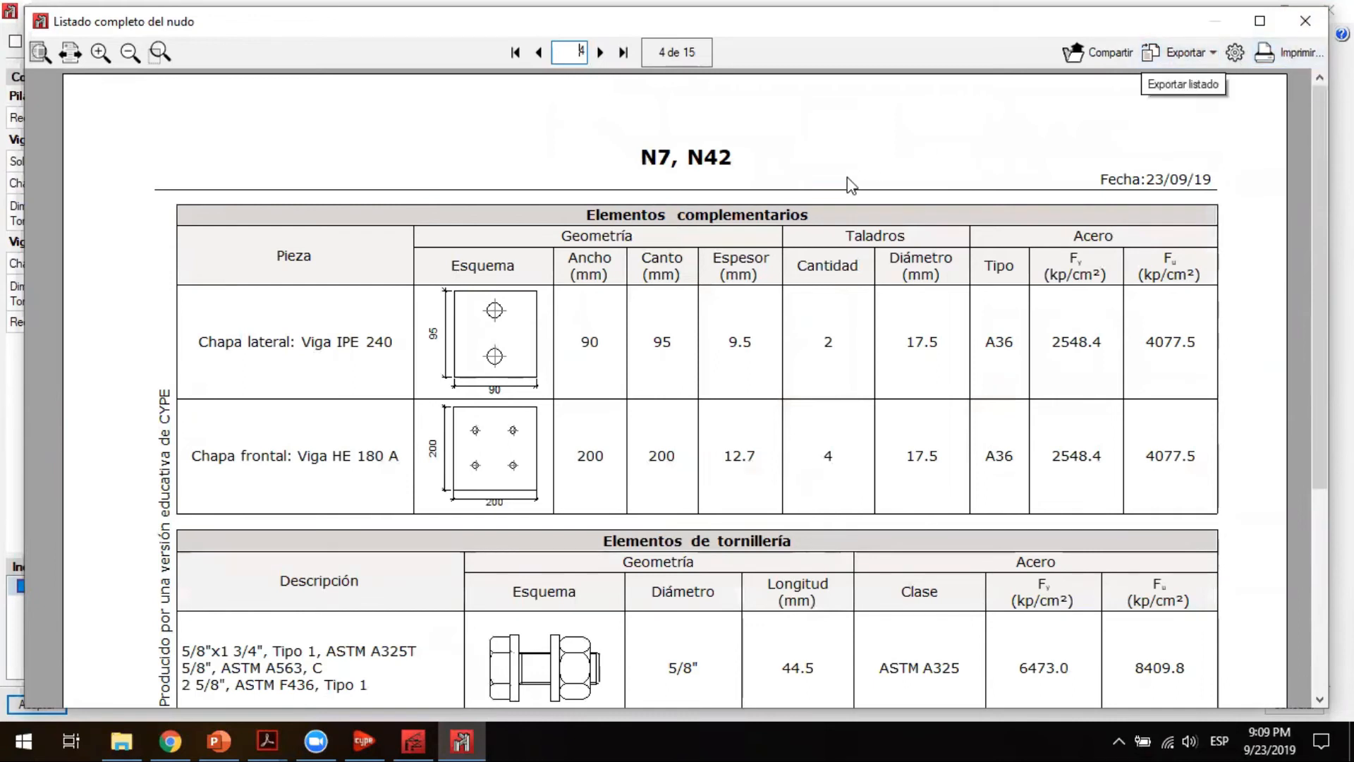
{"action": "scroll", "coordinate": [710, 375], "scroll_direction": "down", "scroll_amount": 8}
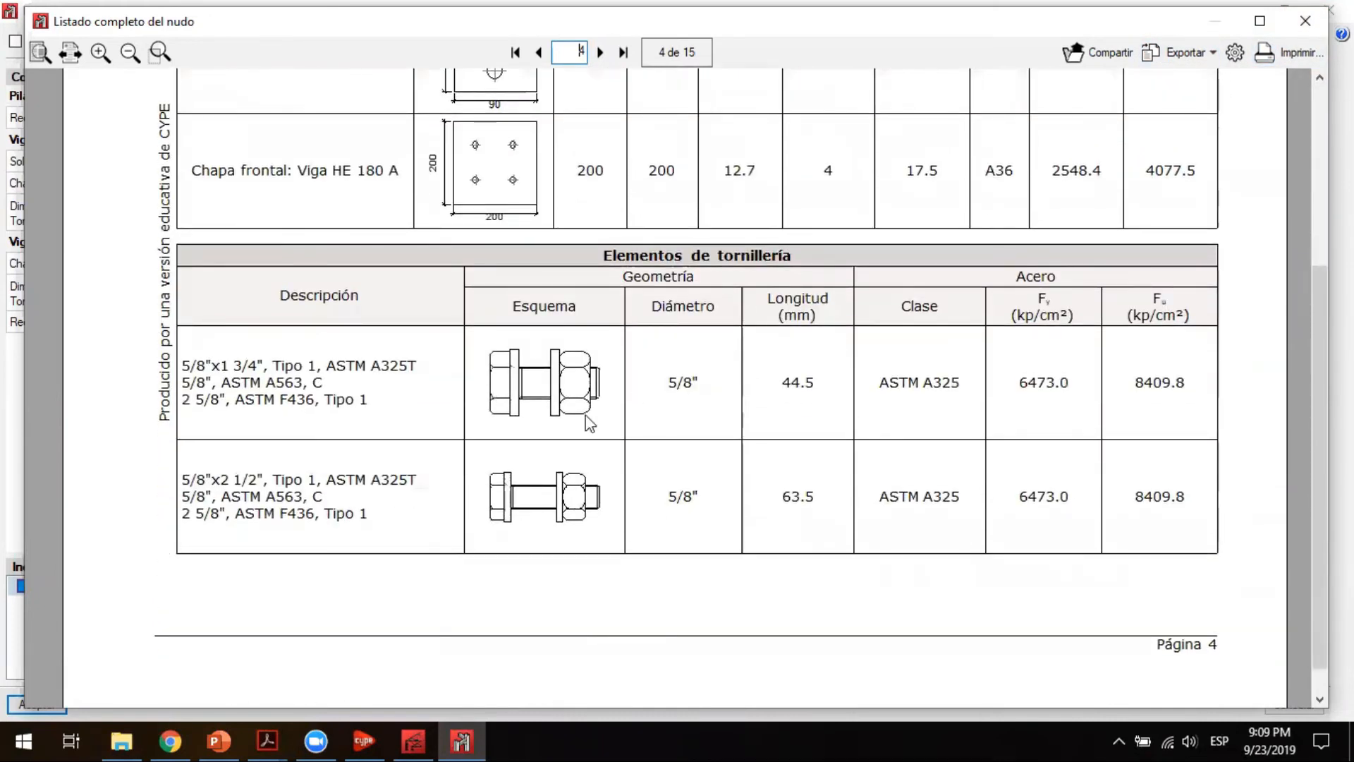
{"action": "left_click", "coordinate": [1295, 34]}
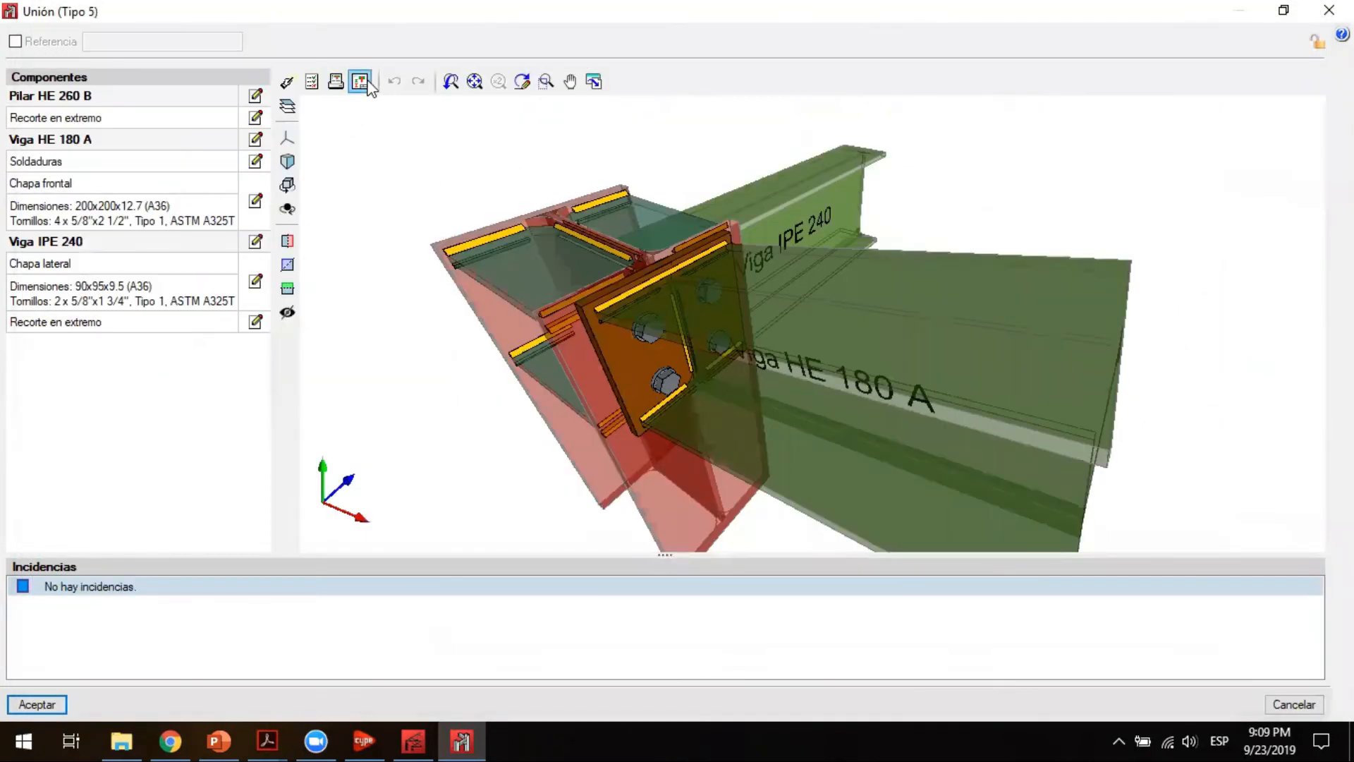
Step: View the detail drawing (Despiece) of the Tipo 5 joint, then close it and leave the joint editor
{"action": "left_click", "coordinate": [355, 75]}
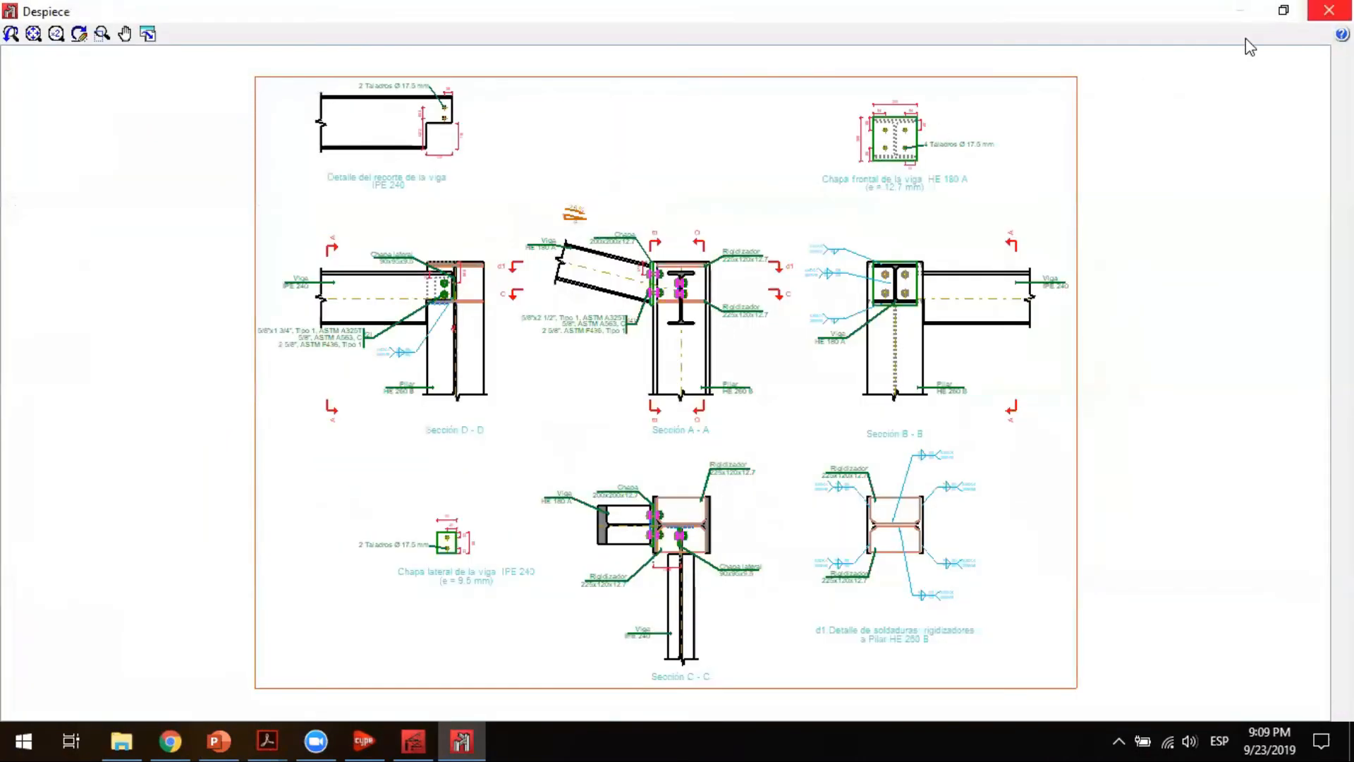
{"action": "left_click", "coordinate": [1328, 10]}
{"action": "left_click", "coordinate": [1329, 11]}
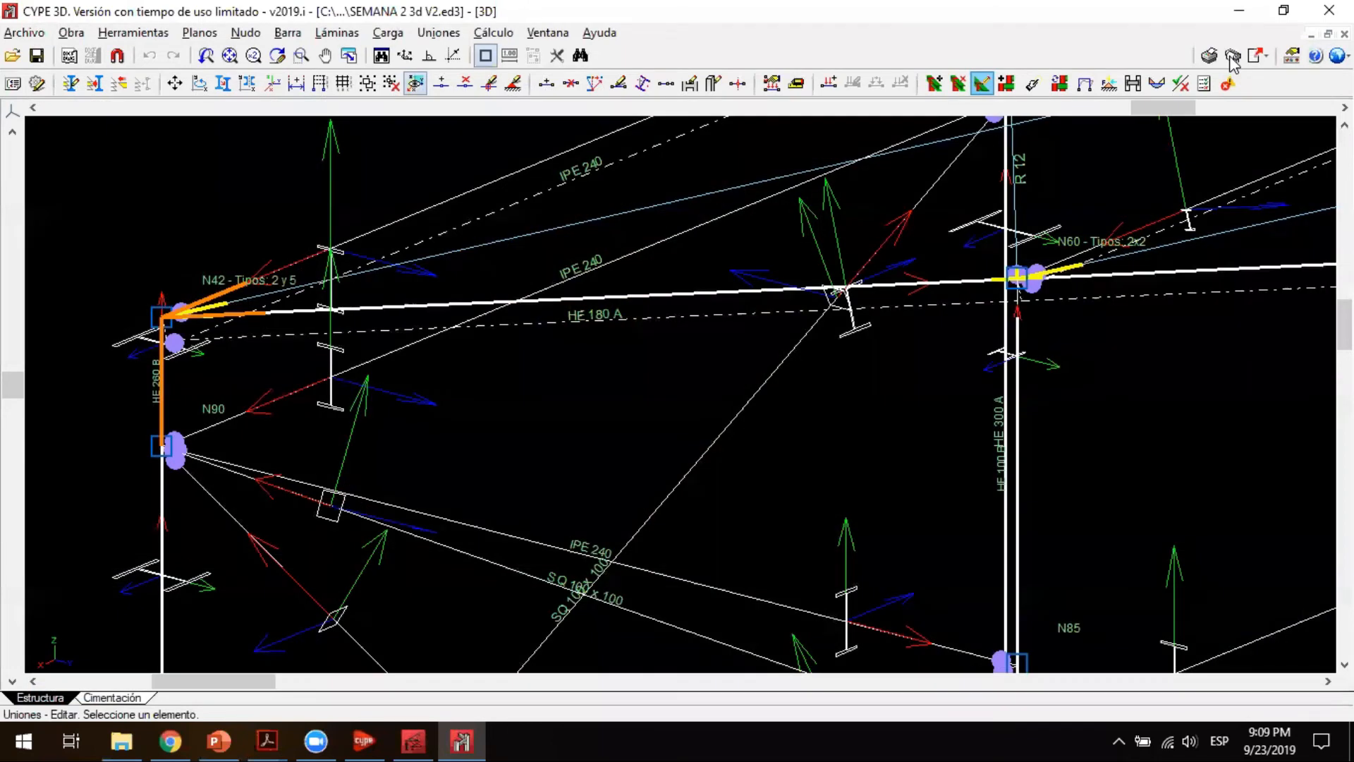
Step: Try to generate the structure's drawings, and dismiss the list of incidents
{"action": "left_click", "coordinate": [1233, 58]}
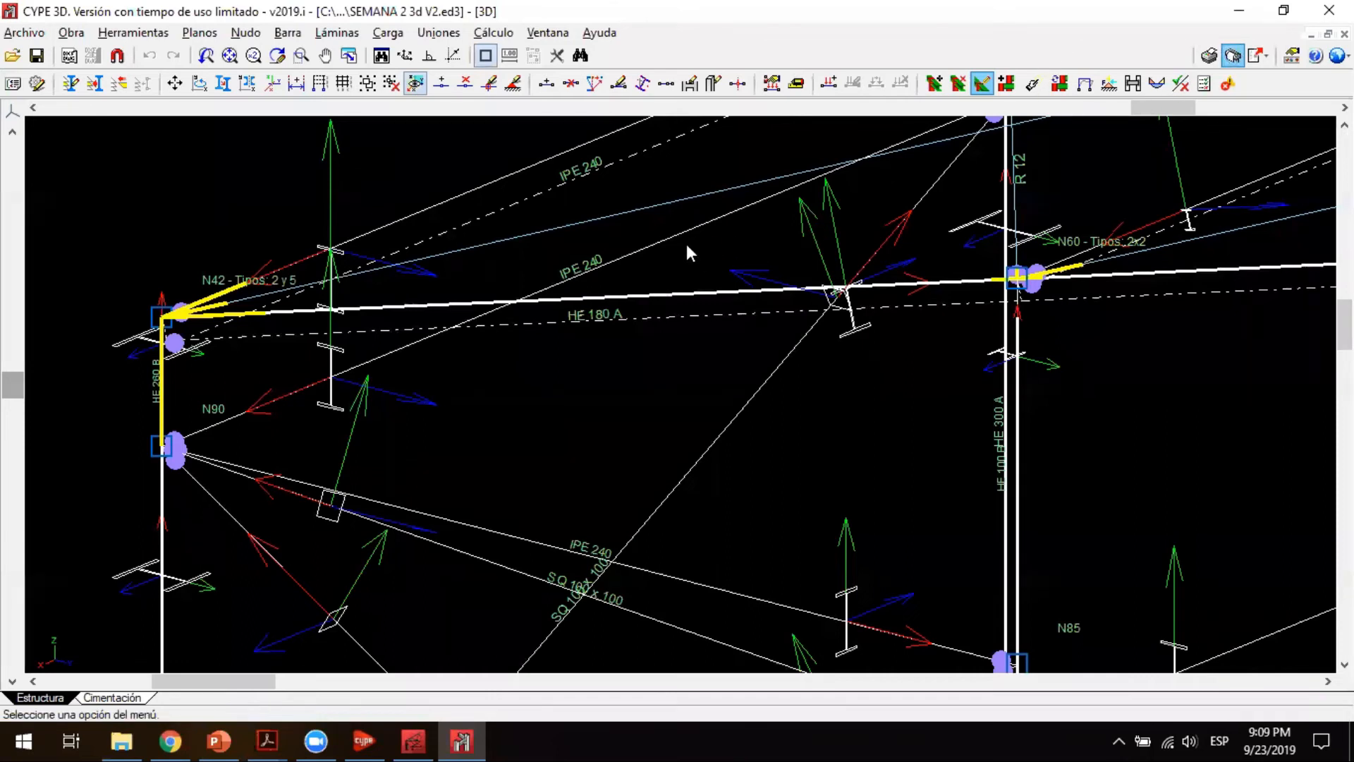
{"action": "left_click", "coordinate": [1180, 84]}
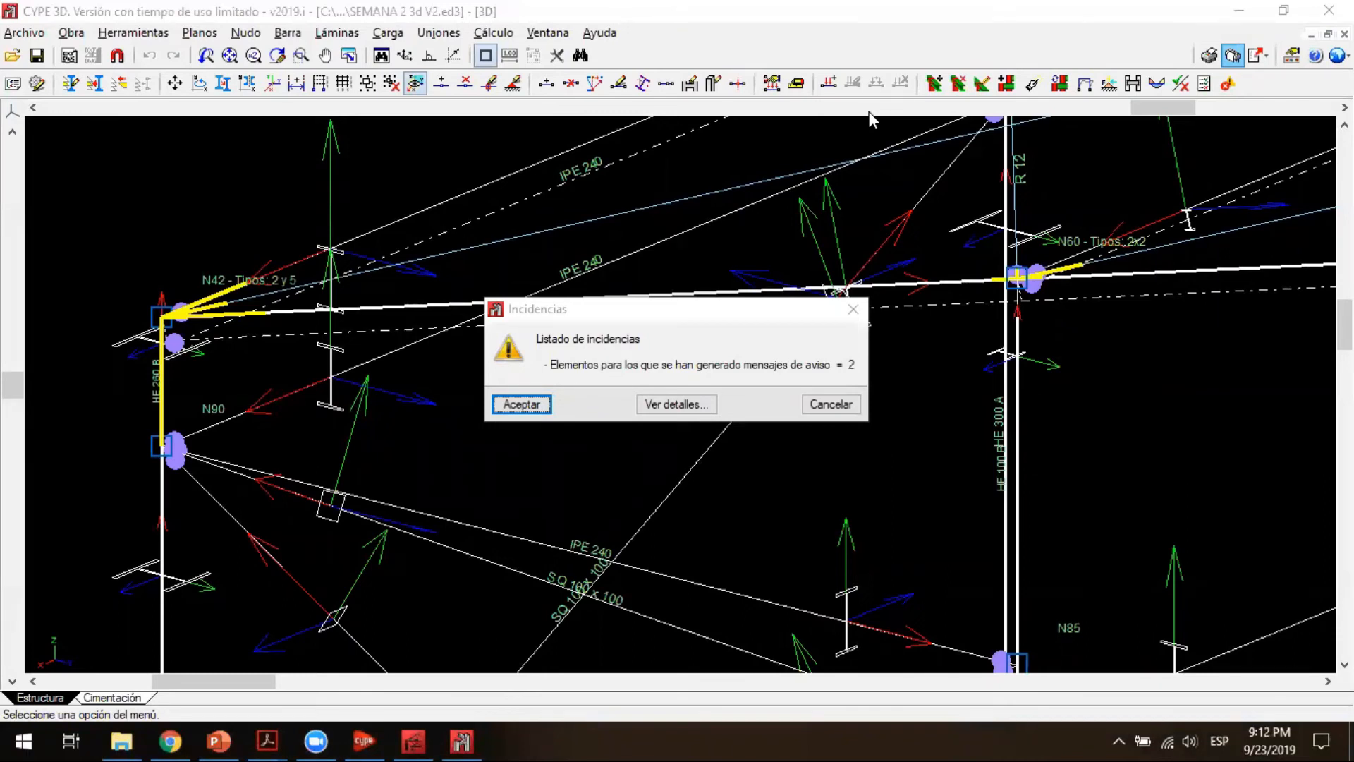
{"action": "left_click", "coordinate": [801, 326]}
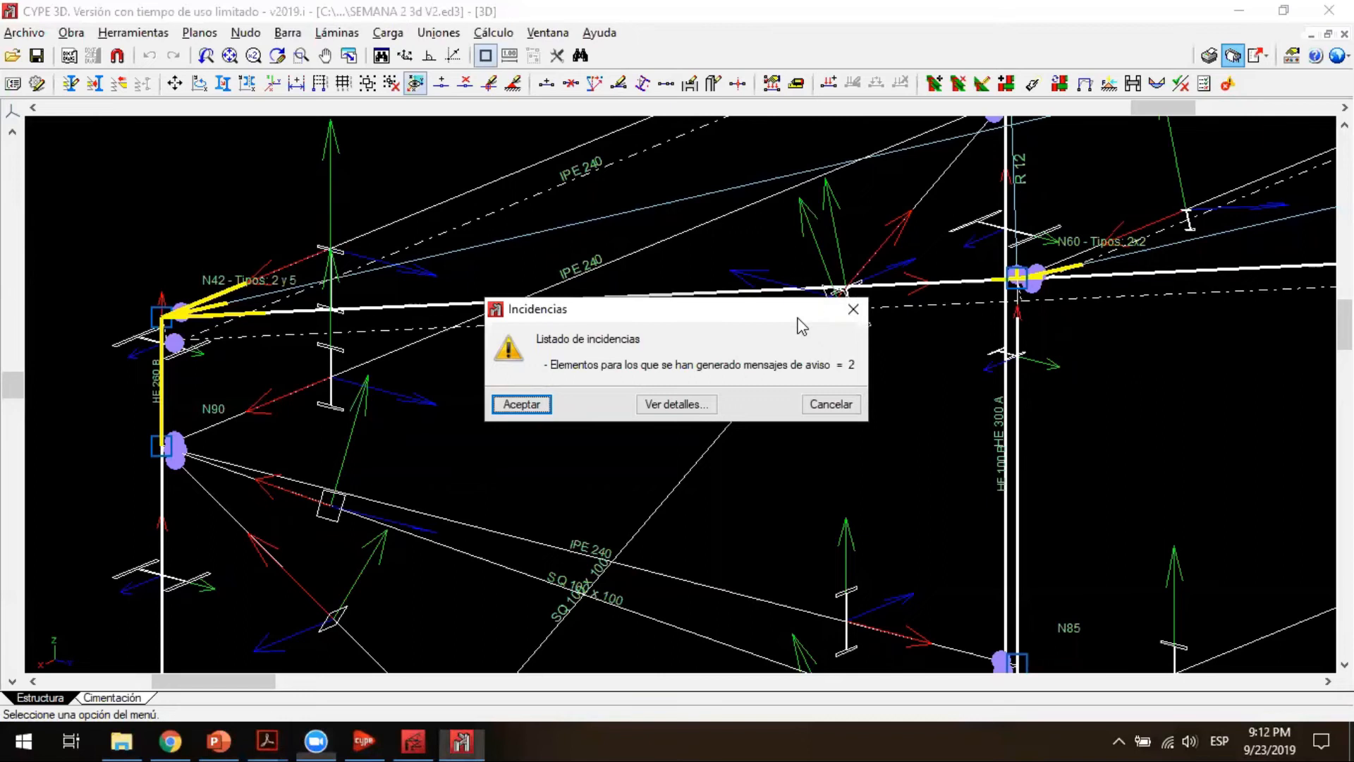
{"action": "left_click_drag", "start_coordinate": [801, 326], "coordinate": [765, 342]}
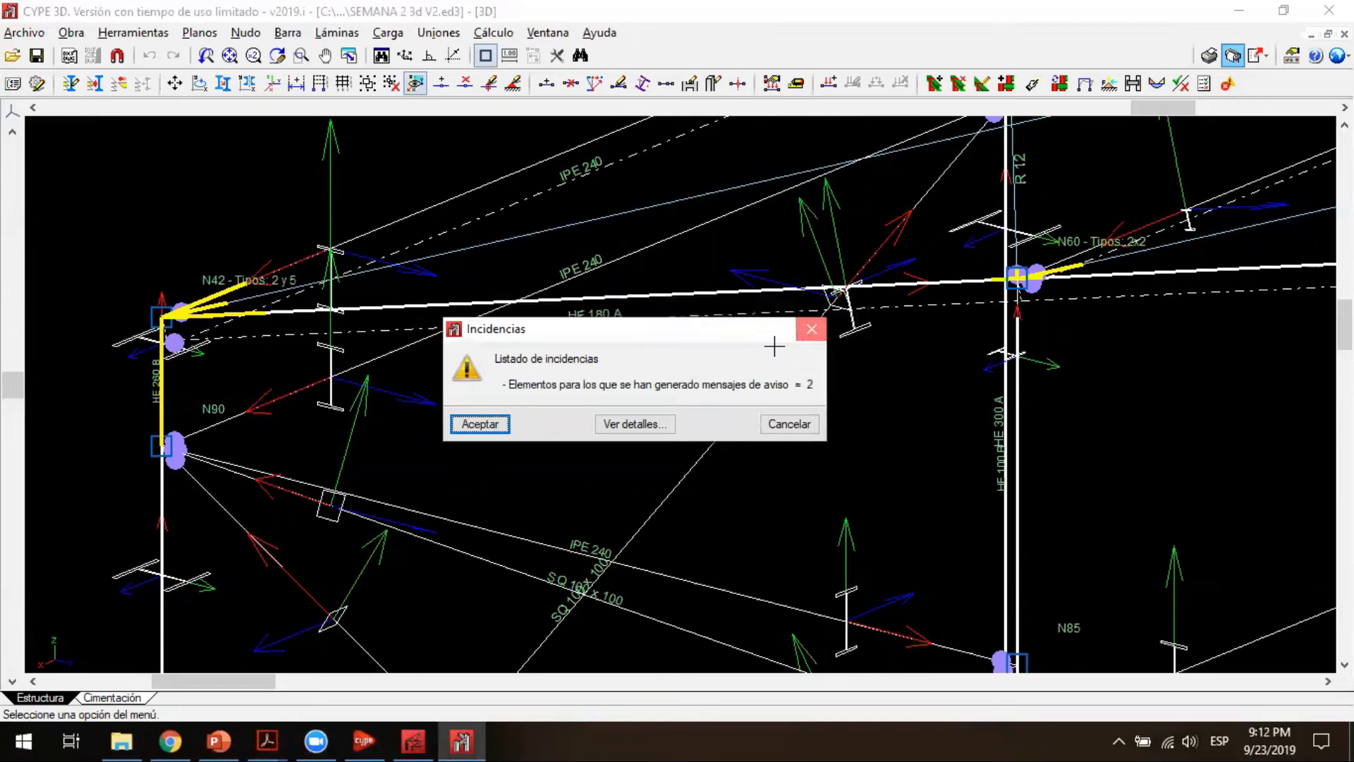
{"action": "left_click", "coordinate": [812, 328]}
Step: Open the Tipo 1 joint at the top of the opposite corner column, node N2, for editing
{"action": "scroll", "coordinate": [751, 337], "scroll_direction": "down", "scroll_amount": 3}
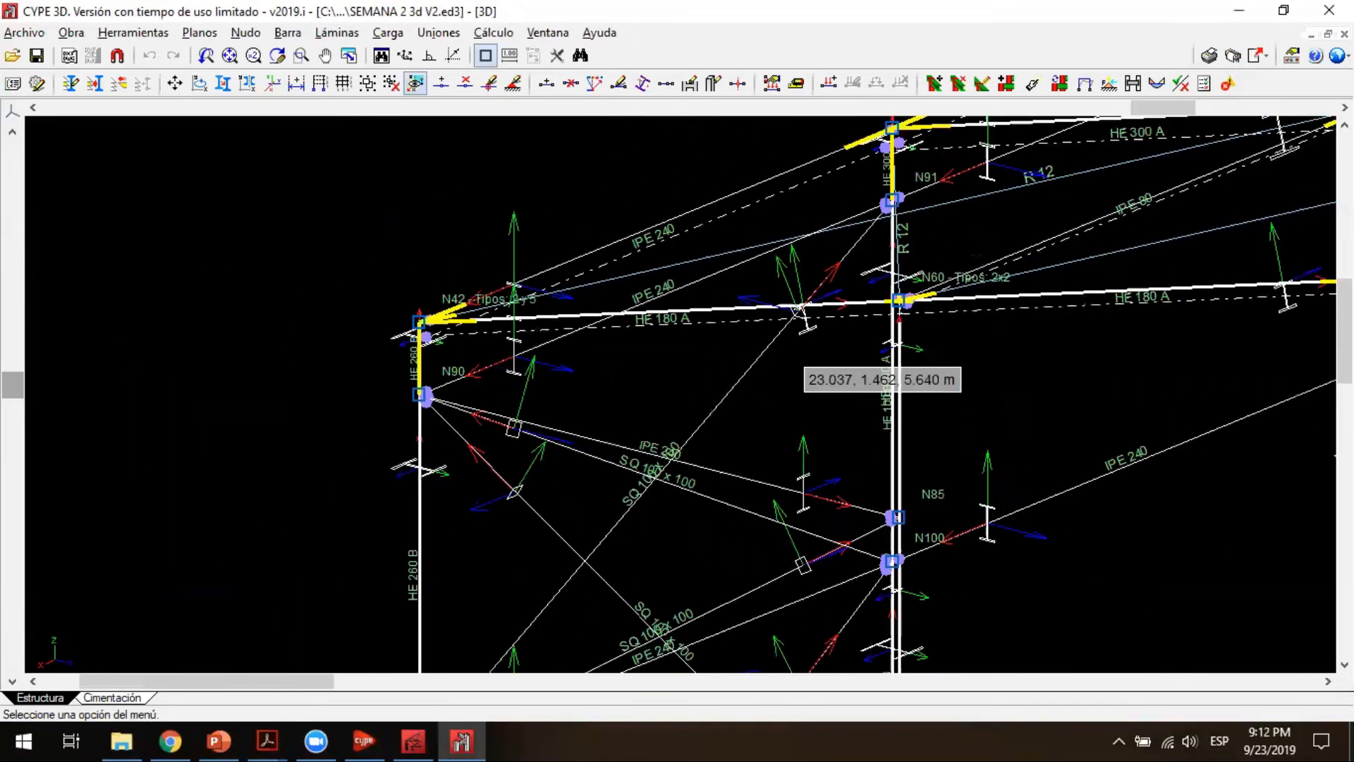
{"action": "scroll", "coordinate": [857, 533], "scroll_direction": "down", "scroll_amount": 2}
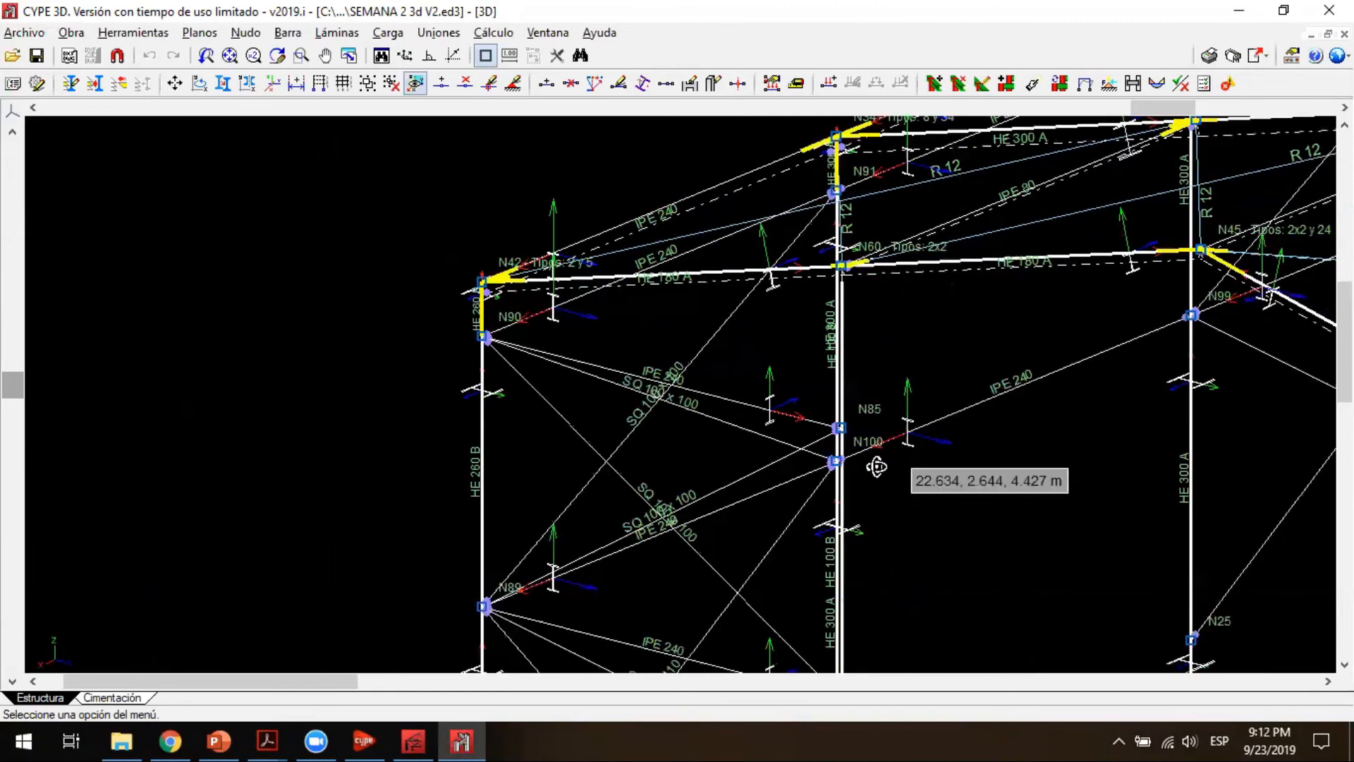
{"action": "middle_click_drag", "start_coordinate": [749, 494], "coordinate": [881, 424], "text": "shift"}
{"action": "scroll", "coordinate": [988, 494], "scroll_direction": "down", "scroll_amount": 2}
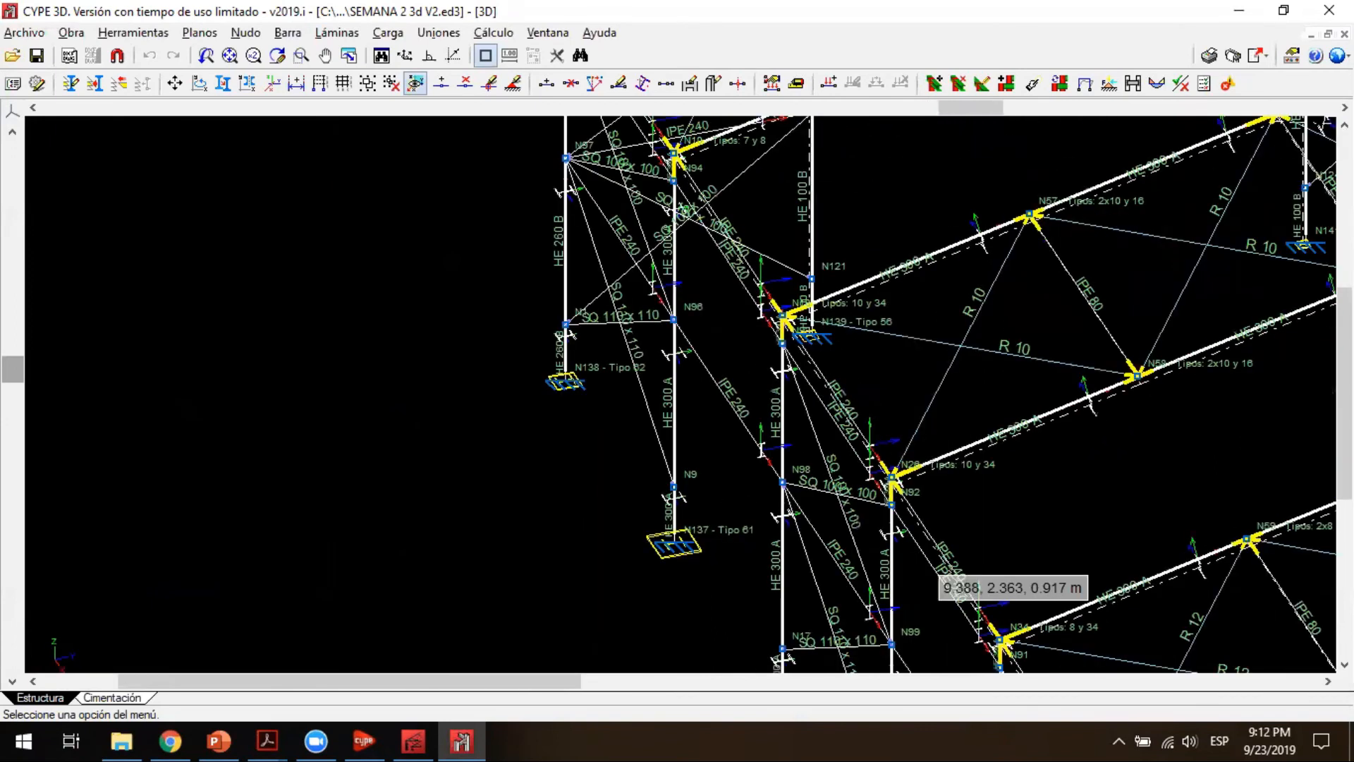
{"action": "middle_click_drag", "start_coordinate": [912, 604], "coordinate": [1063, 437], "text": "shift"}
{"action": "scroll", "coordinate": [1062, 487], "scroll_direction": "down", "scroll_amount": 1}
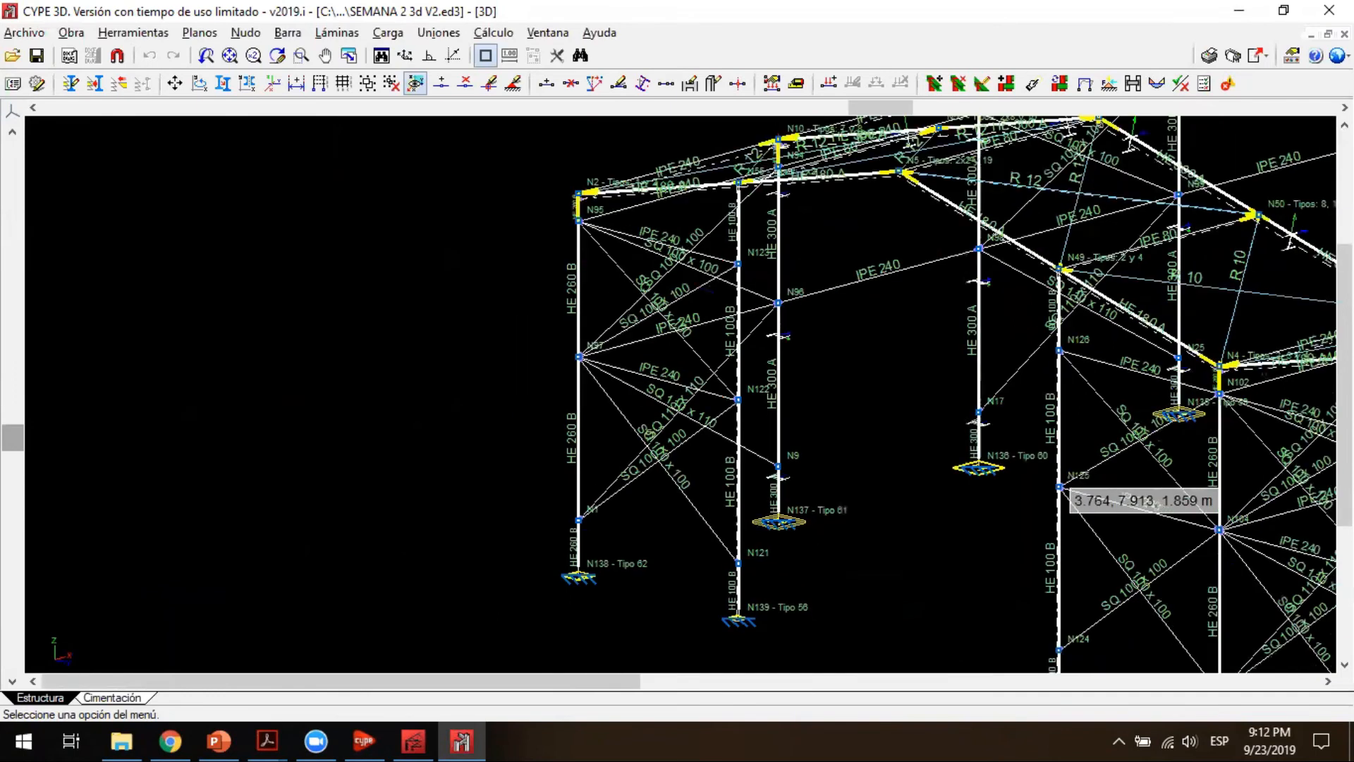
{"action": "scroll", "coordinate": [1059, 477], "scroll_direction": "down", "scroll_amount": 2}
{"action": "scroll", "coordinate": [1127, 490], "scroll_direction": "up", "scroll_amount": 1}
{"action": "middle_click_drag", "start_coordinate": [1128, 490], "coordinate": [844, 353]}
{"action": "scroll", "coordinate": [1127, 490], "scroll_direction": "up", "scroll_amount": 1}
{"action": "middle_click_drag", "start_coordinate": [930, 319], "coordinate": [905, 395], "text": "shift"}
{"action": "middle_click_drag", "start_coordinate": [1105, 488], "coordinate": [1055, 512]}
{"action": "scroll", "coordinate": [862, 374], "scroll_direction": "down", "scroll_amount": 2}
{"action": "middle_click_drag", "start_coordinate": [862, 374], "coordinate": [936, 381], "text": "shift"}
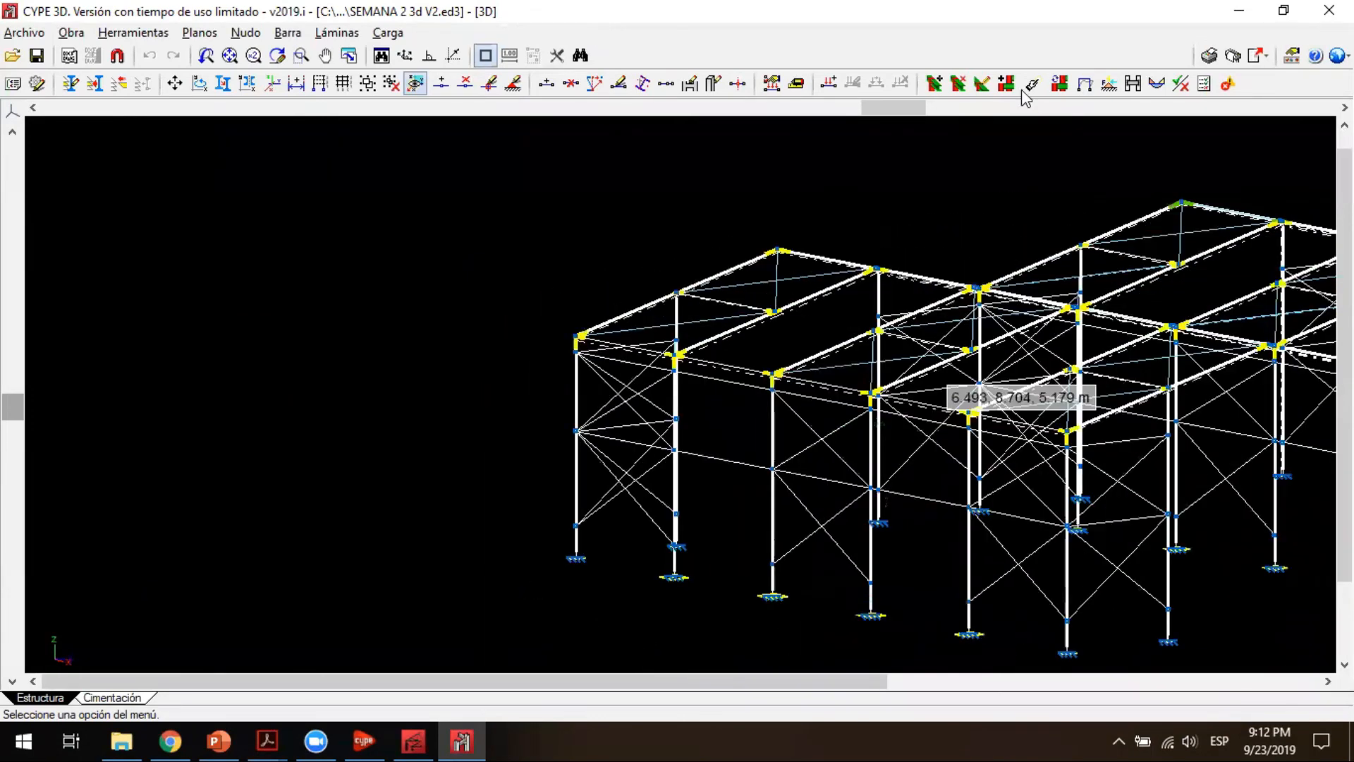
{"action": "middle_click_drag", "start_coordinate": [1026, 98], "coordinate": [974, 106], "text": "shift"}
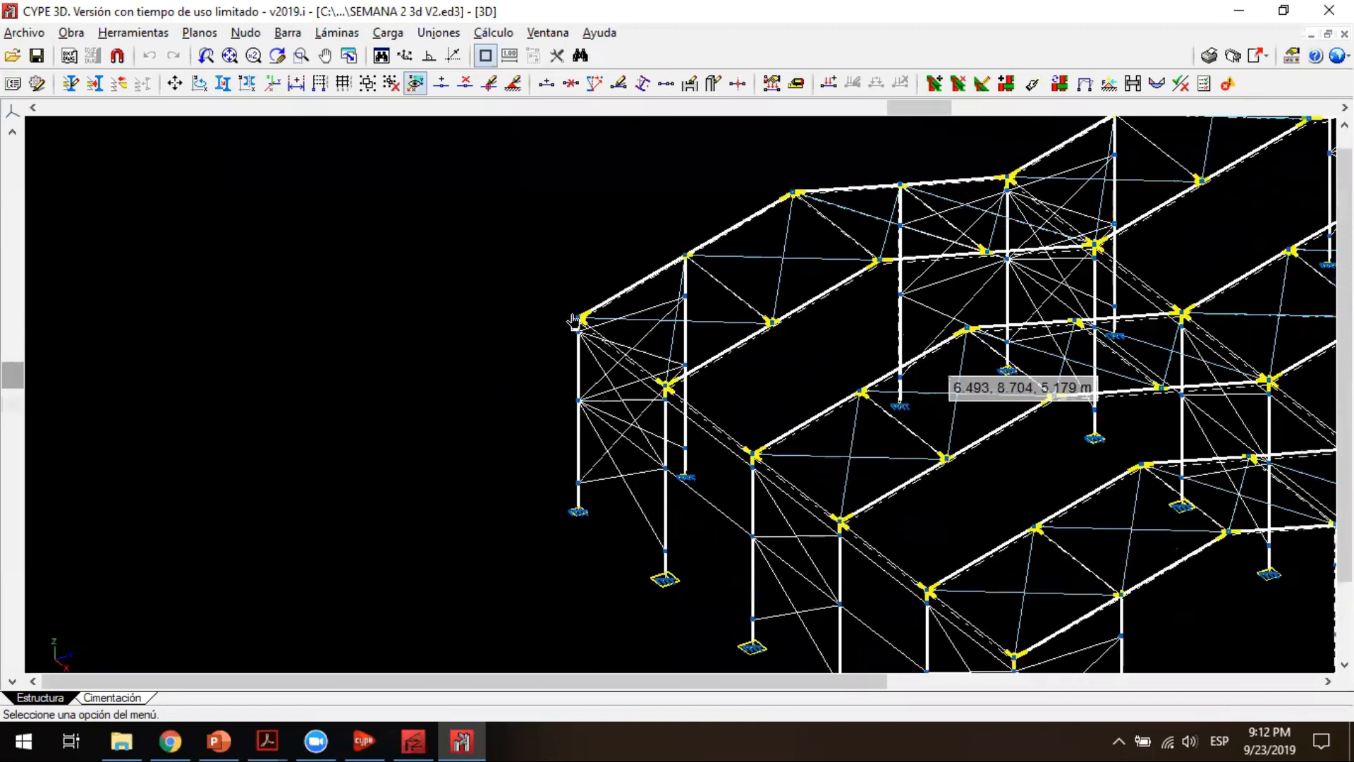
{"action": "scroll", "coordinate": [574, 321], "scroll_direction": "up", "scroll_amount": 2}
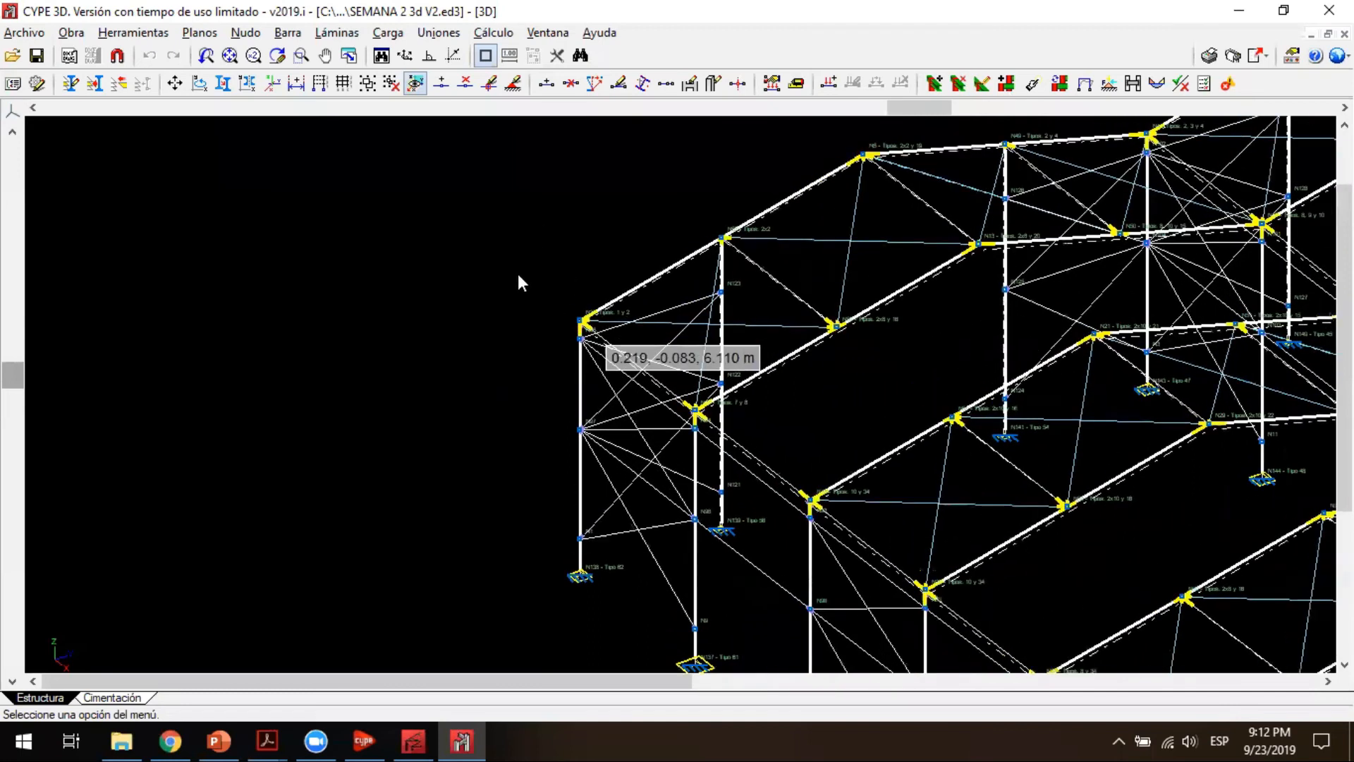
{"action": "scroll", "coordinate": [517, 293], "scroll_direction": "up", "scroll_amount": 8}
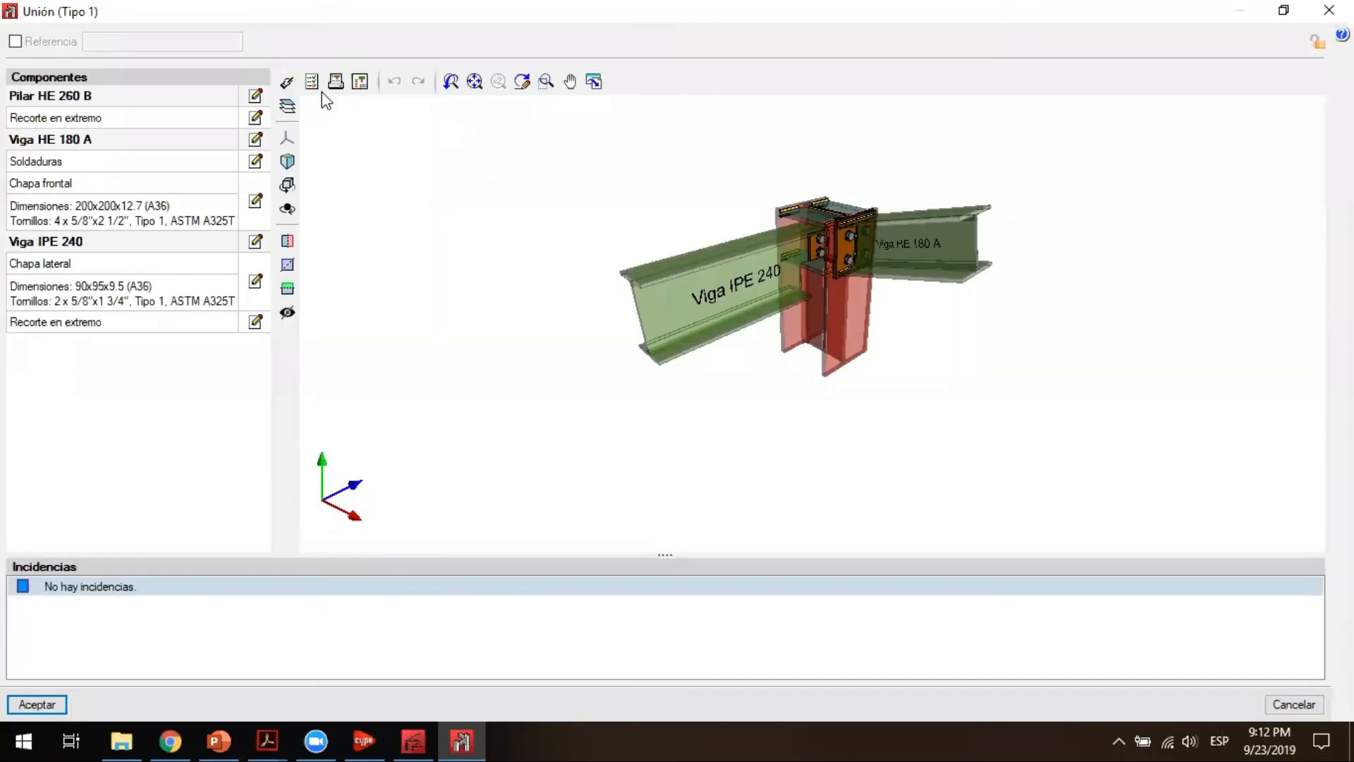
Step: Open the complete report of the Tipo 1 joint and go to the moment-rotation diagram on page 11
{"action": "left_click", "coordinate": [316, 76]}
{"action": "left_click", "coordinate": [336, 82]}
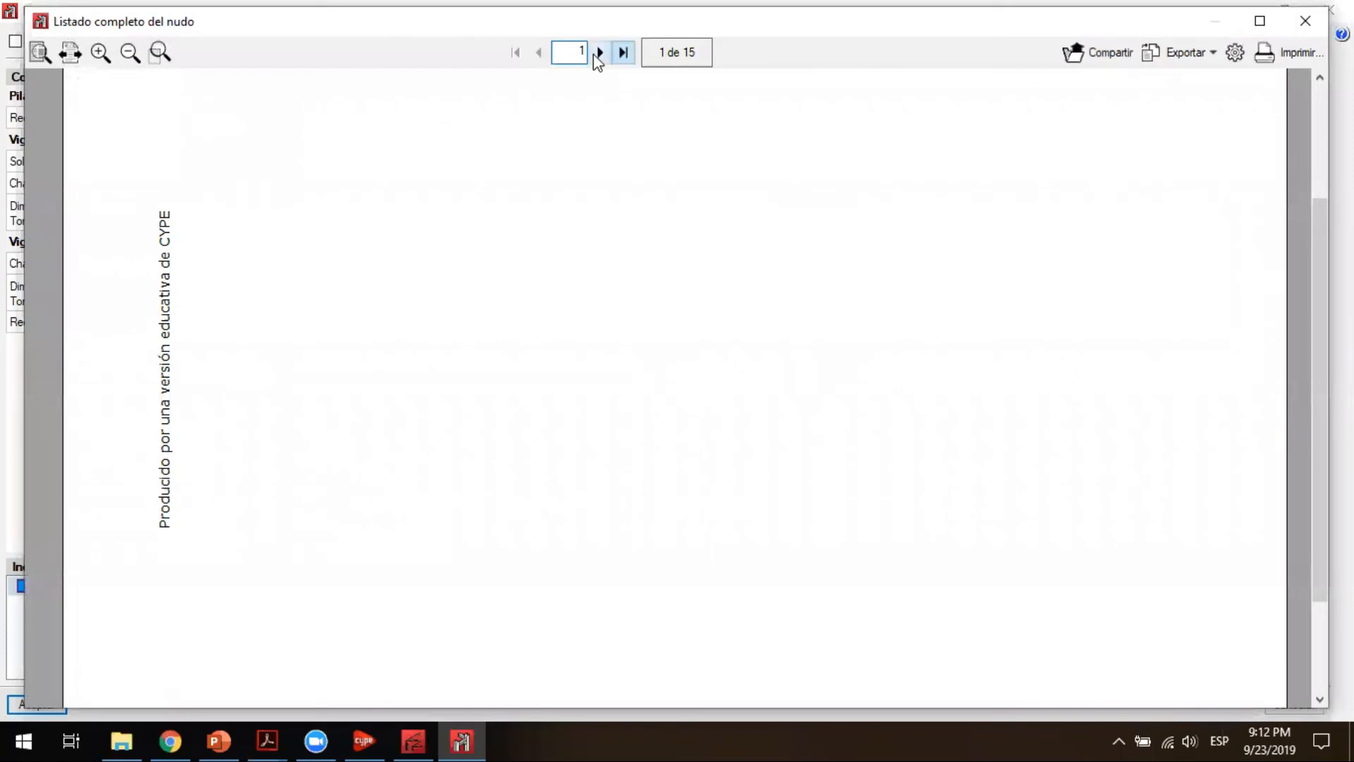
{"action": "left_click", "coordinate": [598, 52]}
{"action": "left_click", "coordinate": [599, 52]}
{"action": "left_click", "coordinate": [599, 52]}
{"action": "left_click", "coordinate": [599, 52]}
{"action": "left_click", "coordinate": [599, 52]}
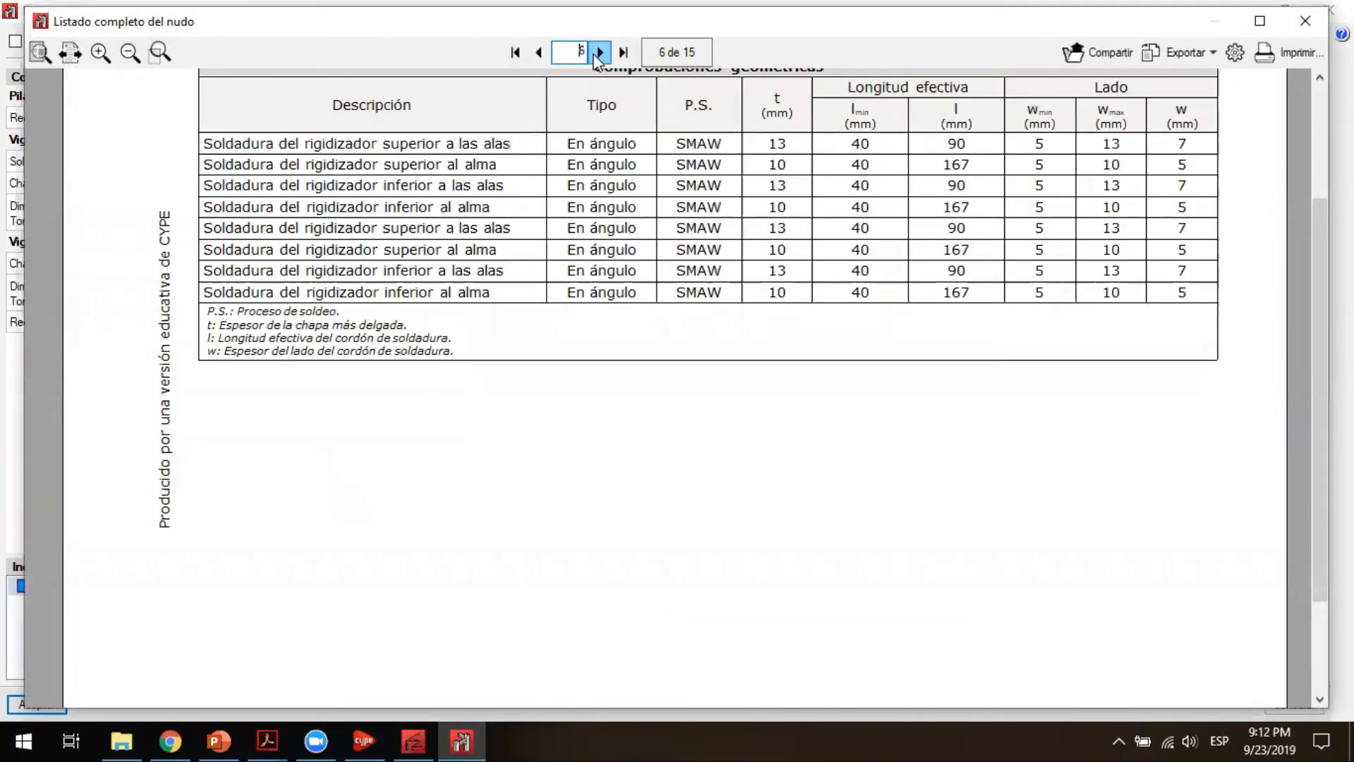
{"action": "left_click", "coordinate": [599, 52]}
{"action": "left_click", "coordinate": [599, 53]}
{"action": "left_click", "coordinate": [599, 53]}
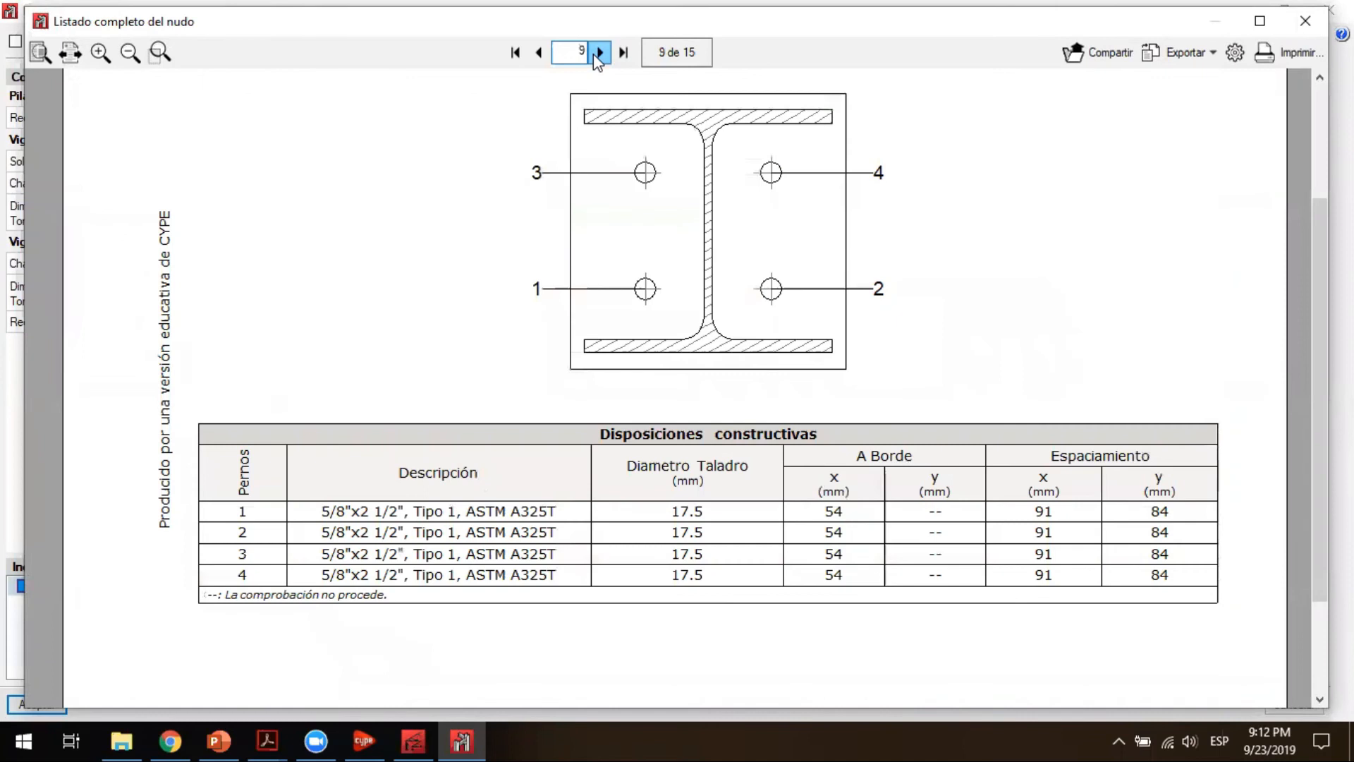
{"action": "left_click", "coordinate": [599, 52]}
{"action": "left_click", "coordinate": [598, 52]}
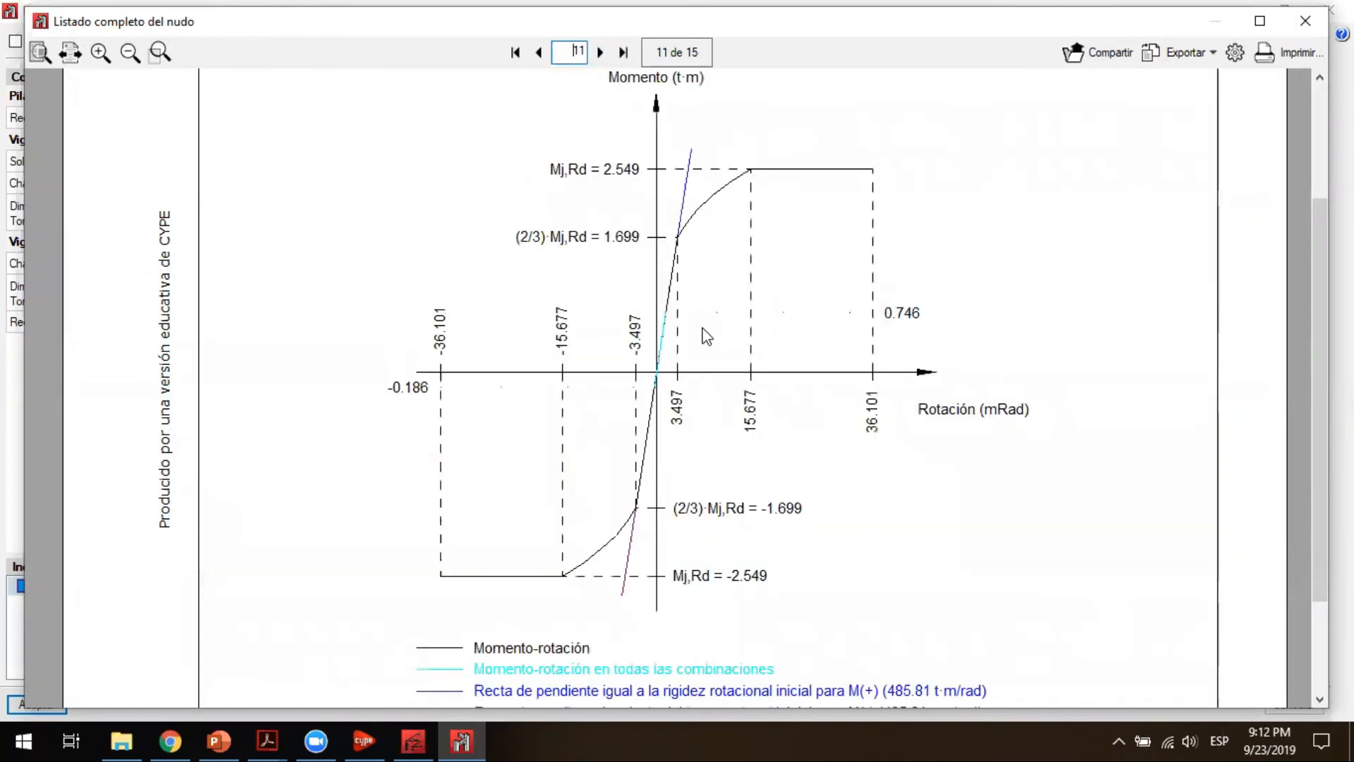
Step: Examine the whole moment-rotation diagram for simple bending in the xz plane, then close the report and the joint editor
{"action": "scroll", "coordinate": [663, 290], "scroll_direction": "down", "scroll_amount": 1, "text": "ctrl"}
{"action": "scroll", "coordinate": [663, 290], "scroll_direction": "down", "scroll_amount": 1, "text": "ctrl"}
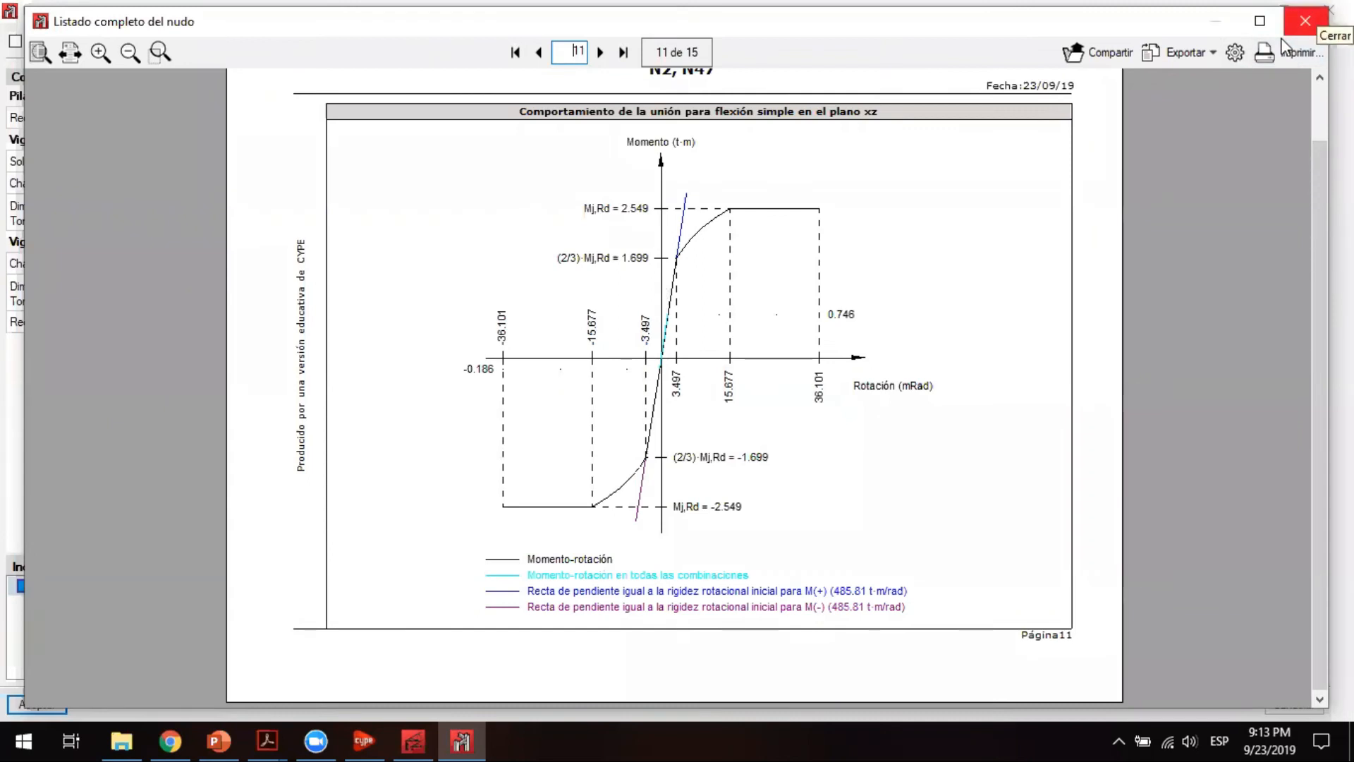
{"action": "scroll", "coordinate": [883, 267], "scroll_direction": "up", "scroll_amount": 1}
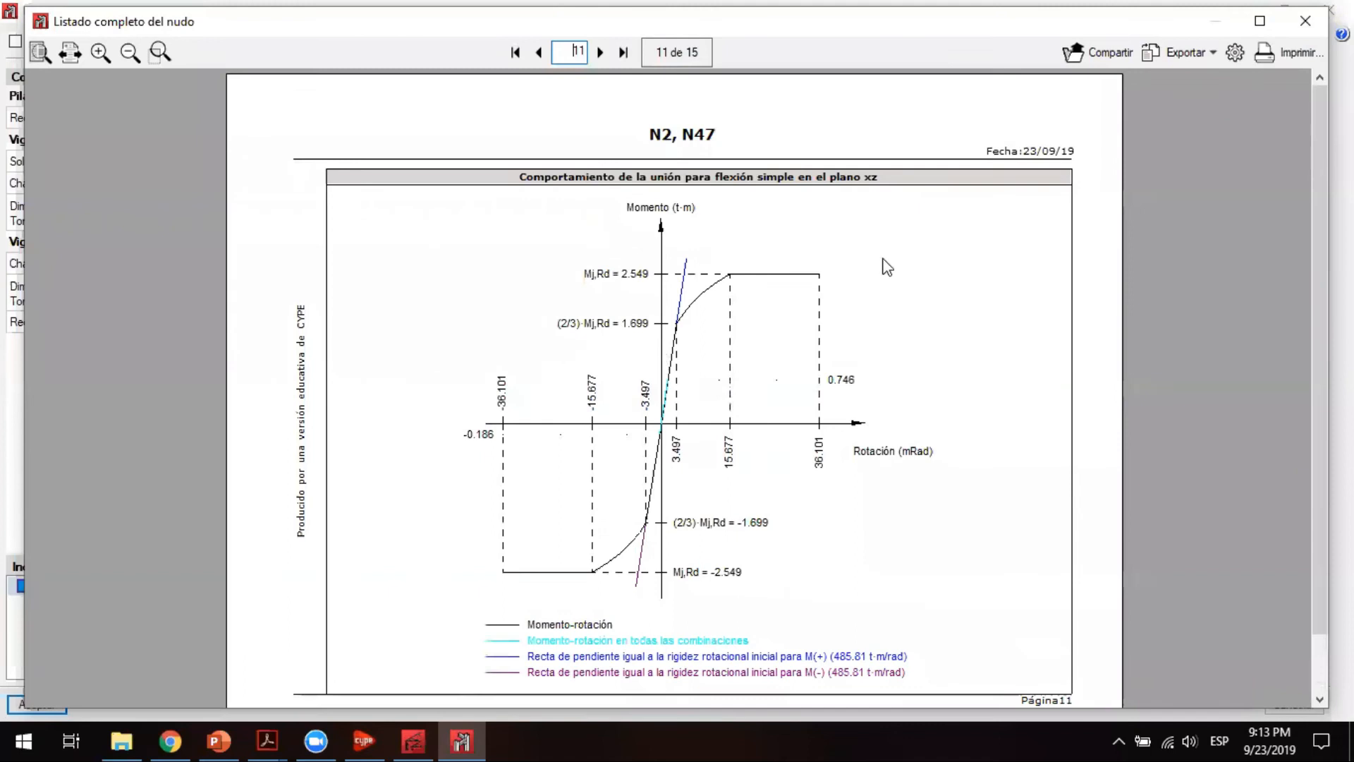
{"action": "left_click", "coordinate": [1299, 31]}
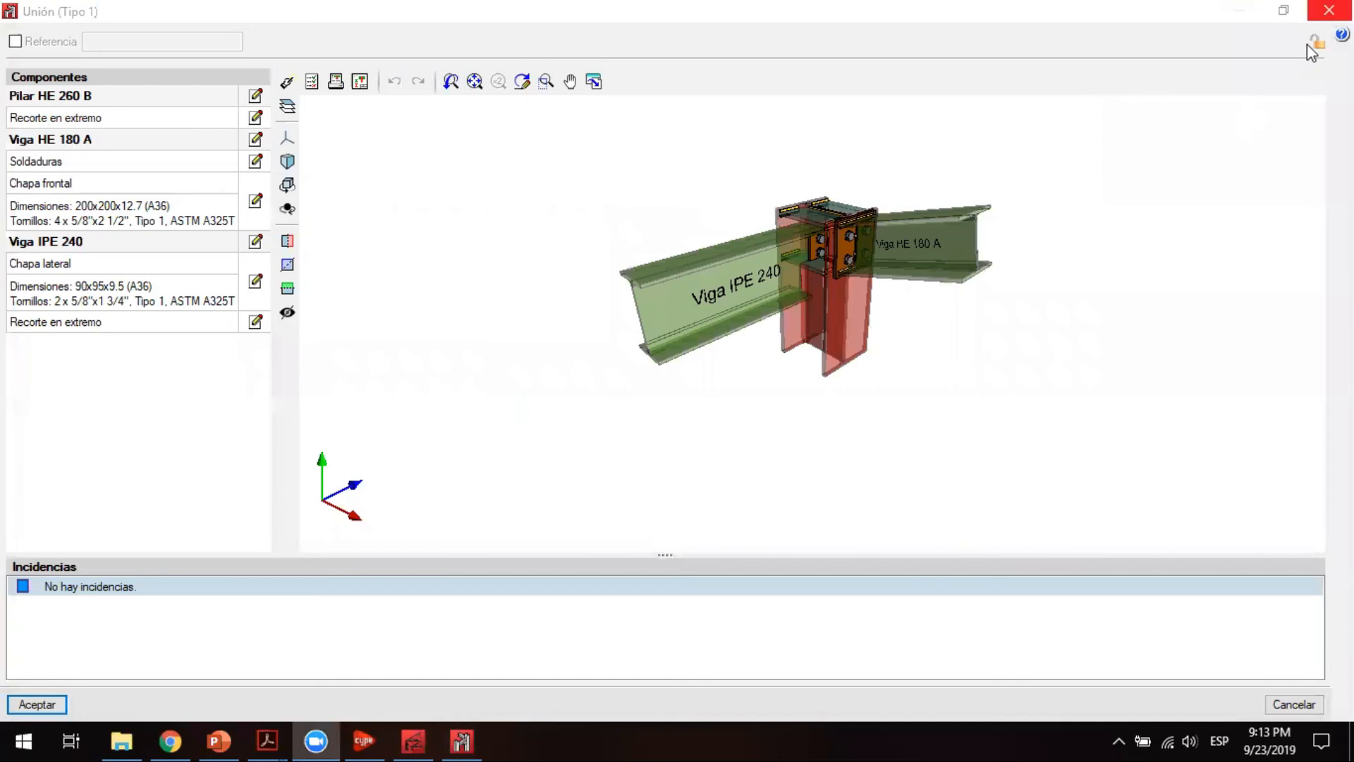
{"action": "left_click", "coordinate": [1329, 10]}
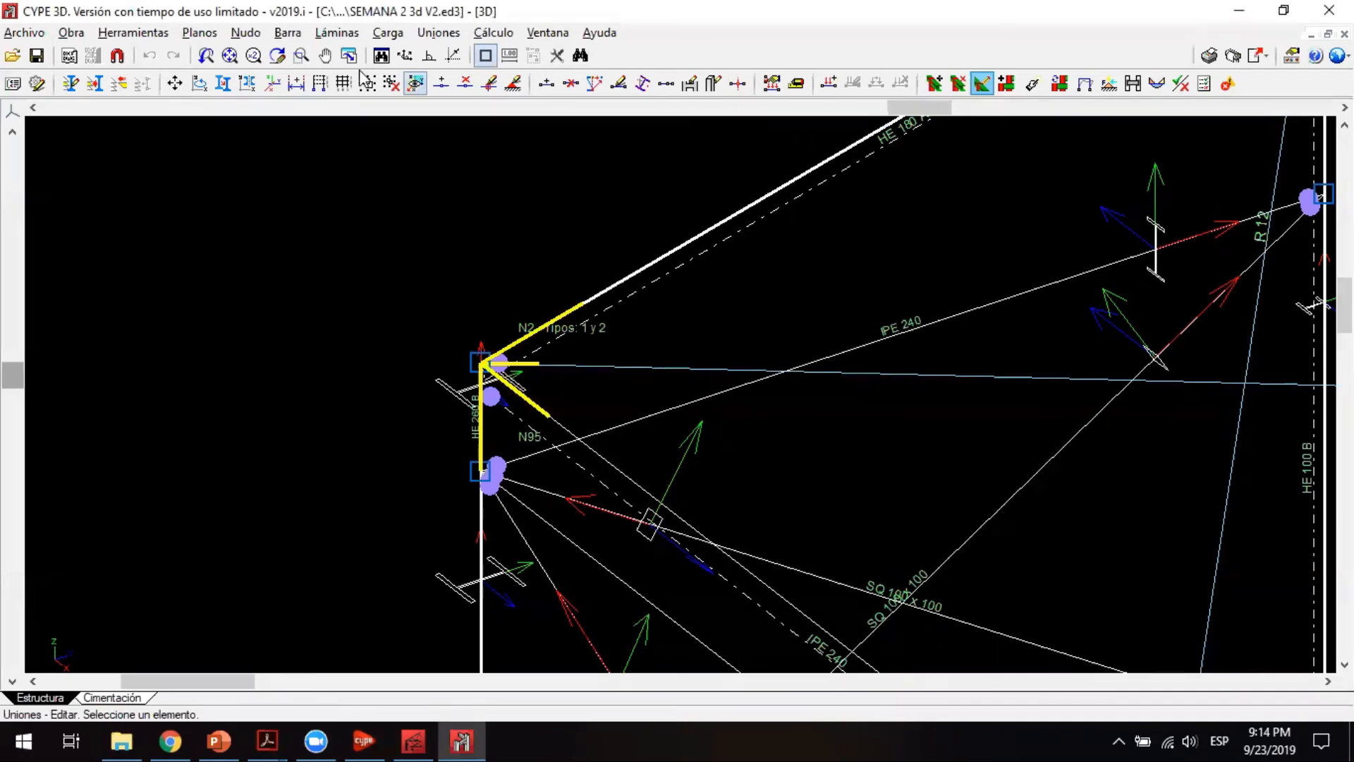
Step: View the seismic-resistant system options for the corner column and its rafter with the check enabled, then dismiss them without applying
{"action": "left_click", "coordinate": [245, 32]}
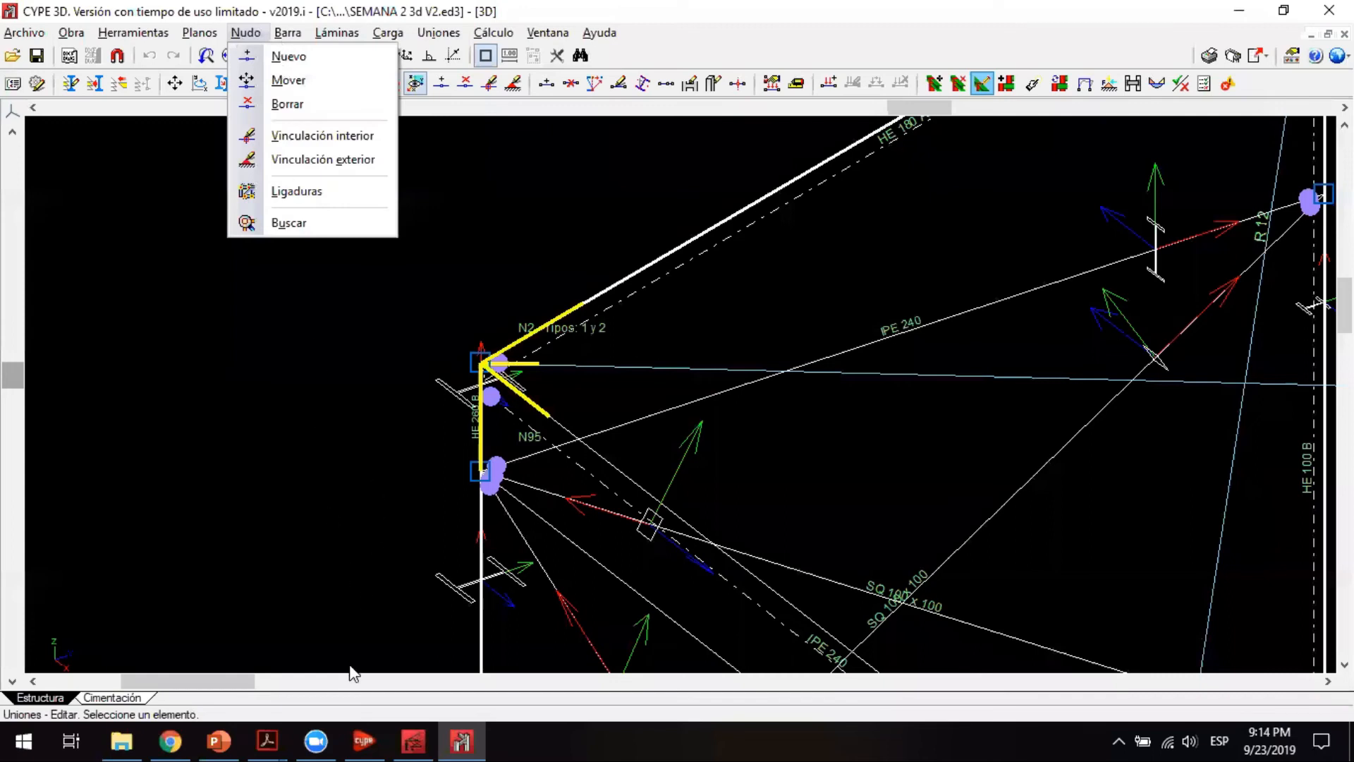
{"action": "key", "text": "Right"}
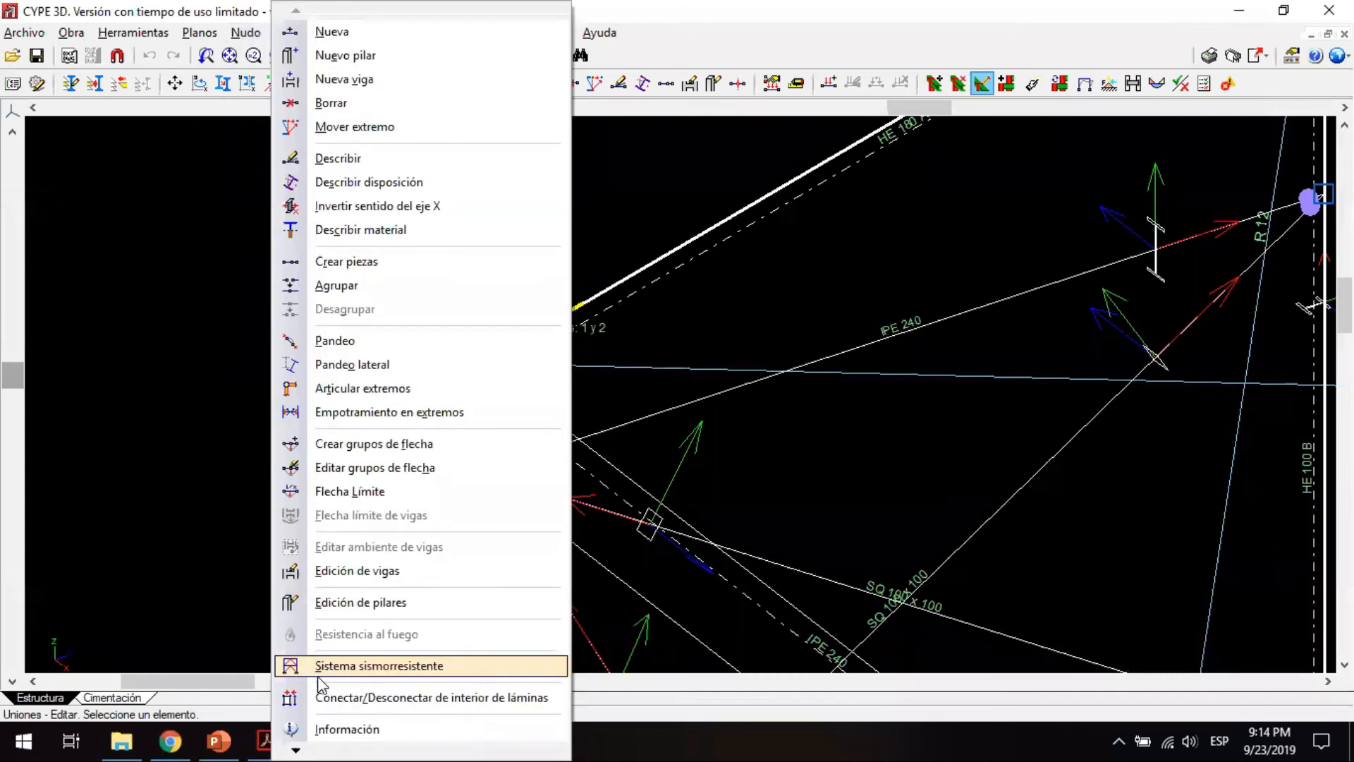
{"action": "key", "text": "Return"}
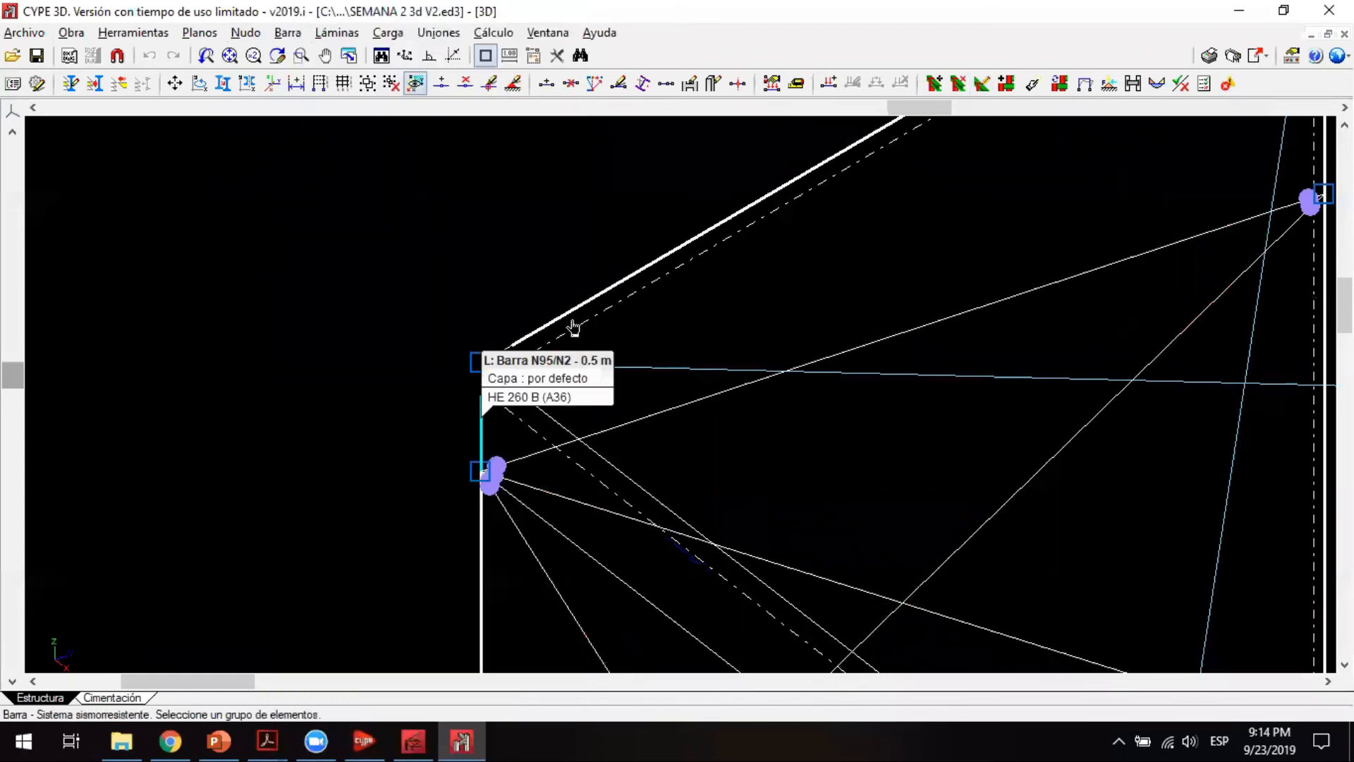
{"action": "scroll", "coordinate": [565, 324], "scroll_direction": "down", "scroll_amount": 2}
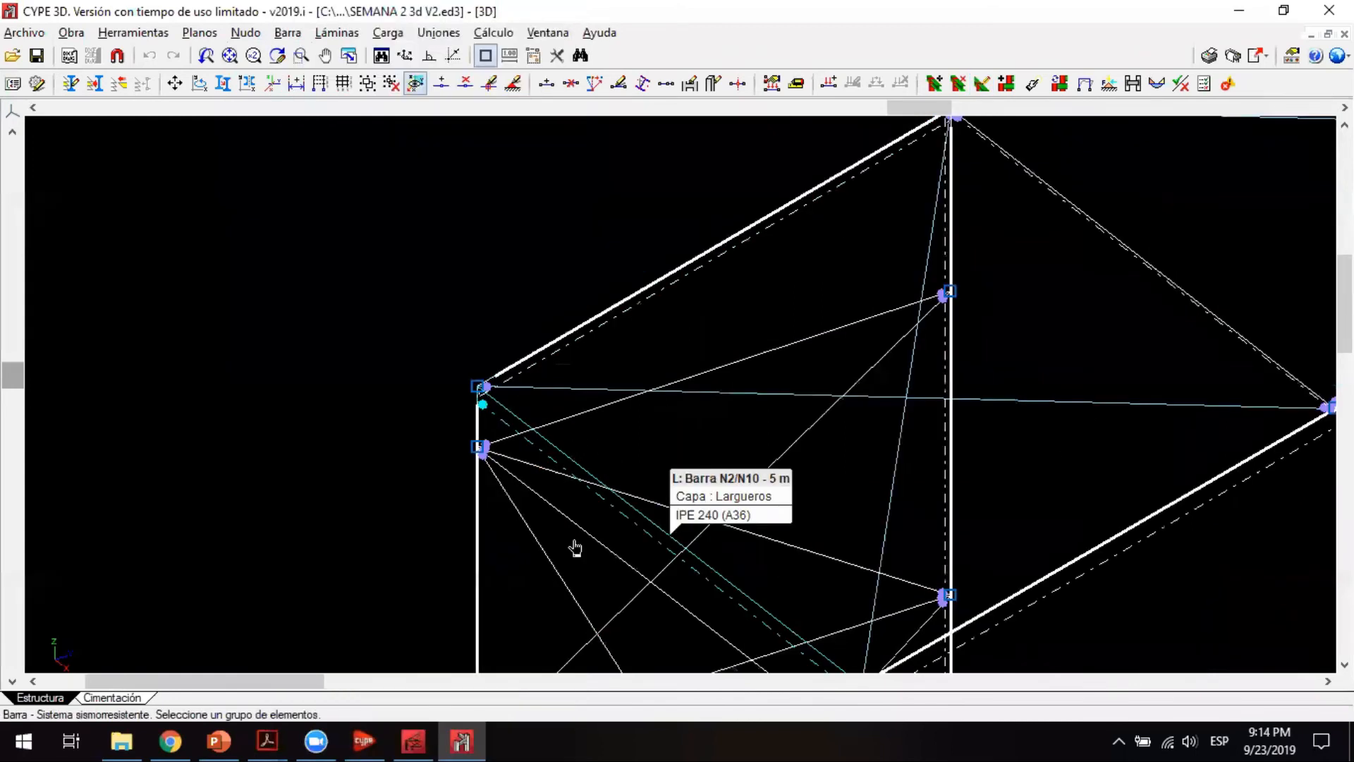
{"action": "scroll", "coordinate": [575, 548], "scroll_direction": "down", "scroll_amount": 2}
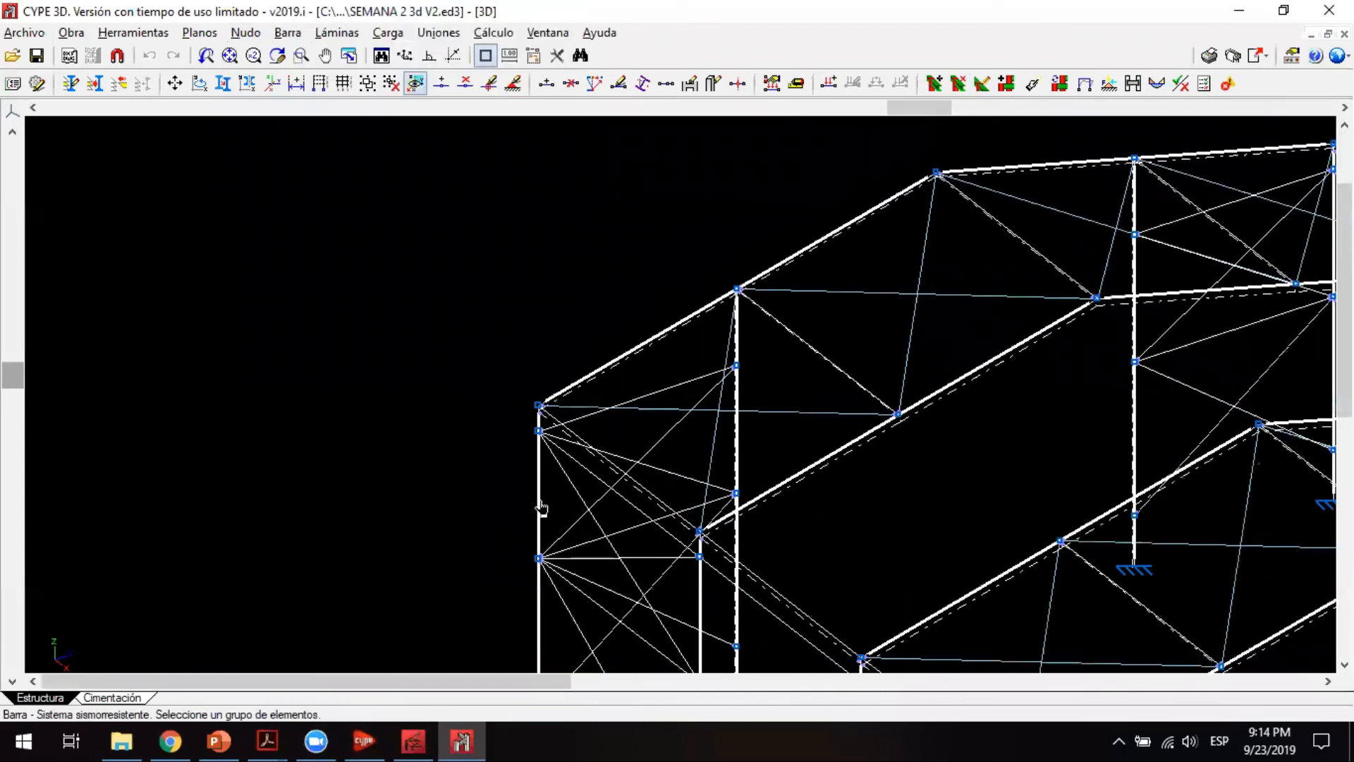
{"action": "left_click", "coordinate": [572, 393]}
{"action": "right_click", "coordinate": [510, 336]}
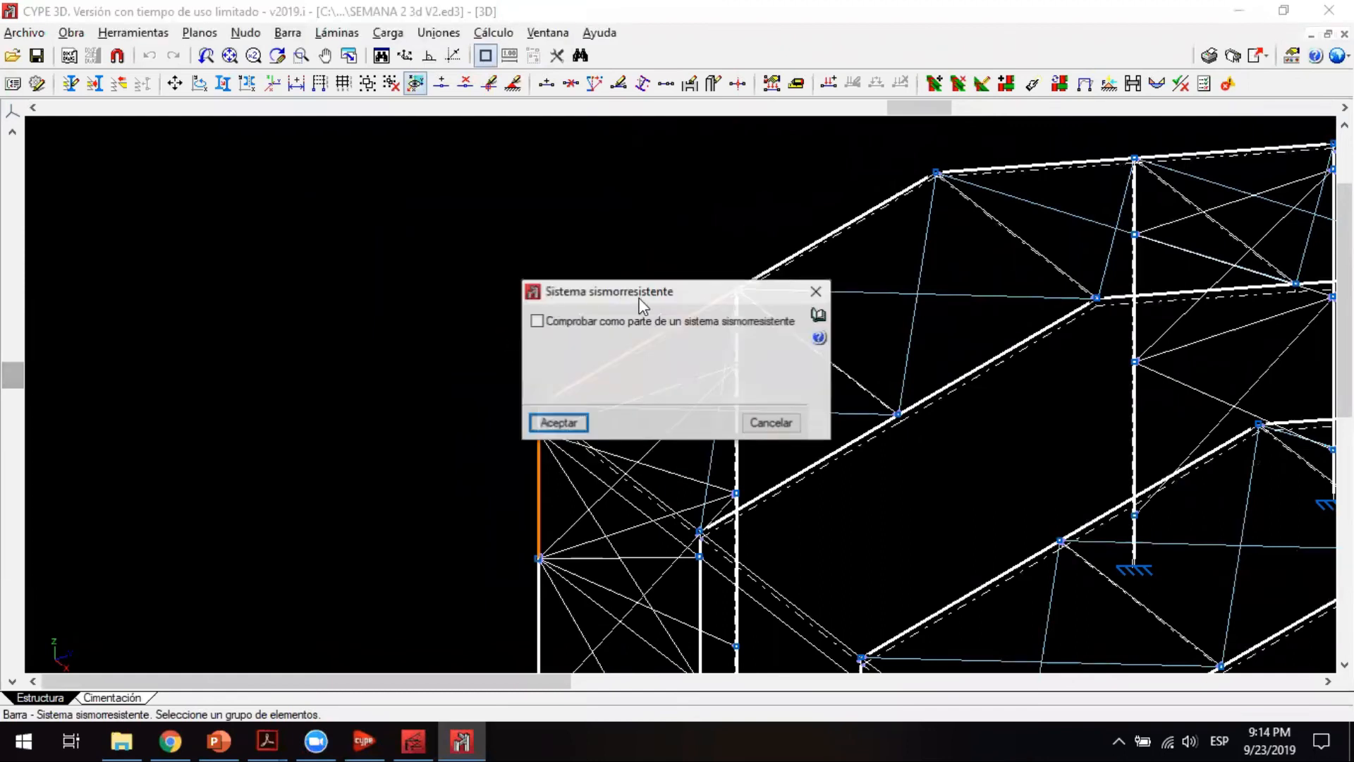
{"action": "left_click", "coordinate": [616, 330]}
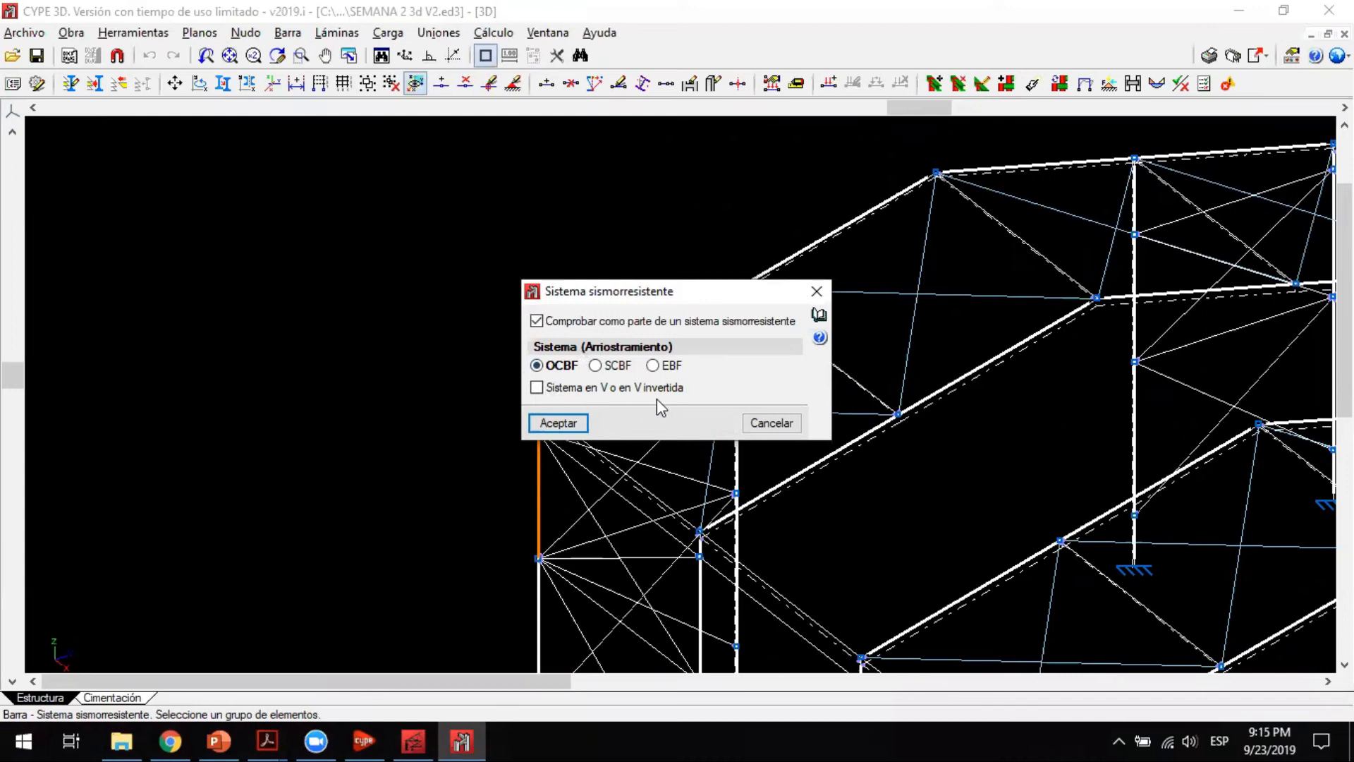
{"action": "left_click", "coordinate": [817, 291]}
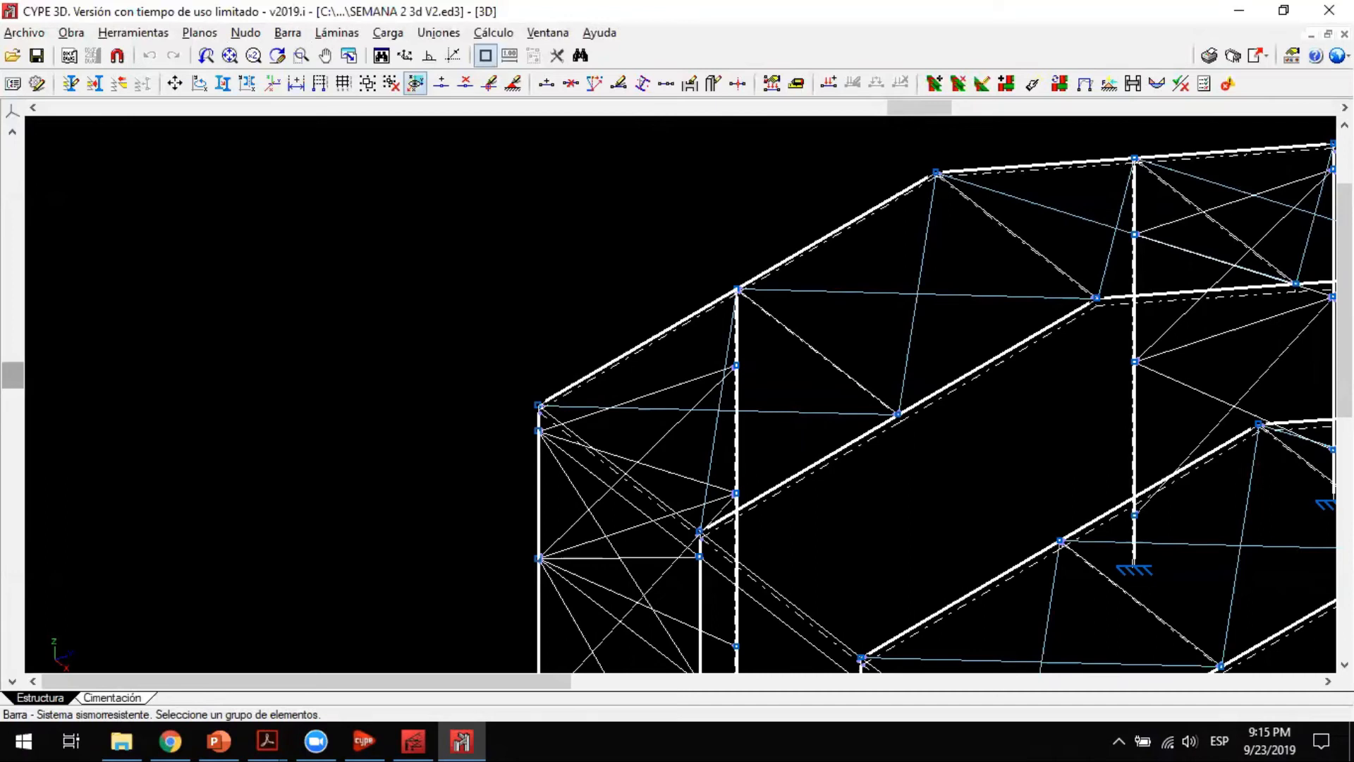
Step: Inspect the available rolled steel design codes in the project's general data, then close it without changes
{"action": "left_click", "coordinate": [199, 32]}
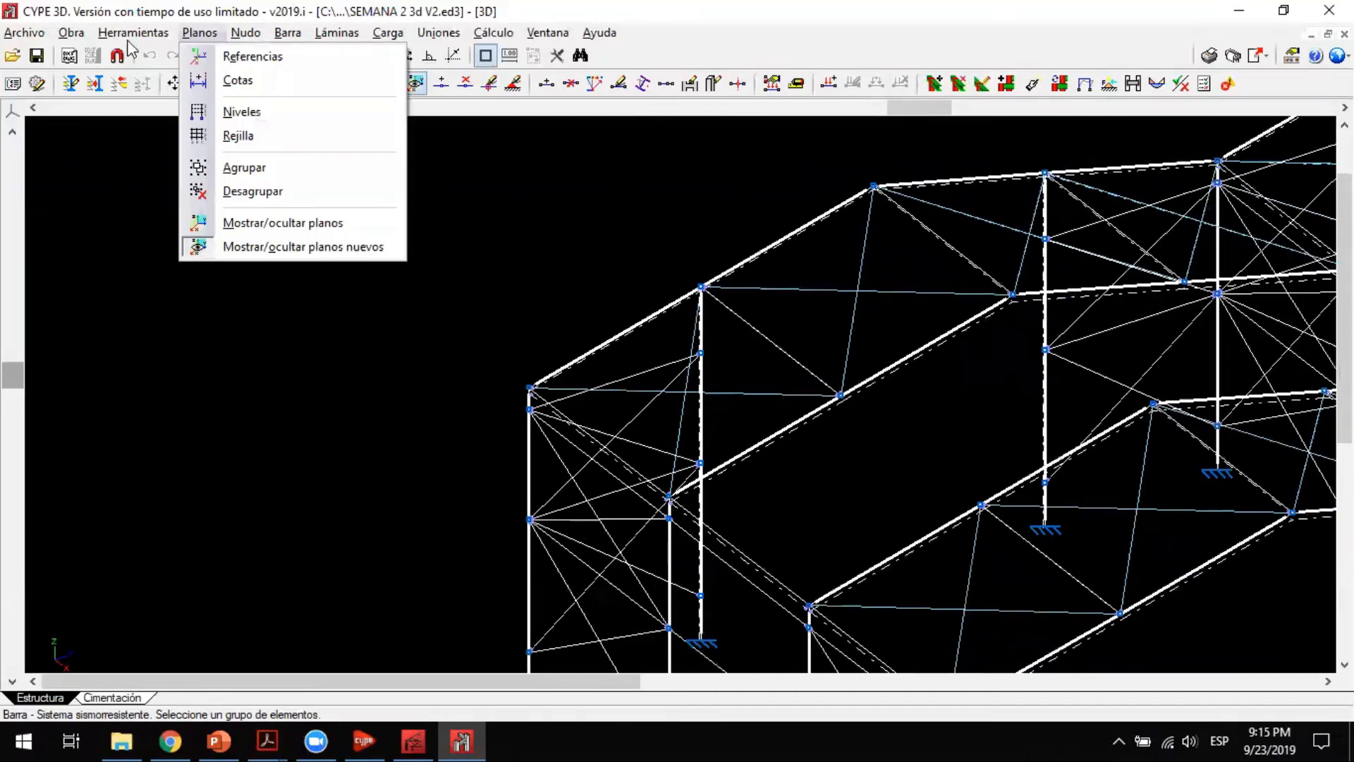
{"action": "mouse_move", "coordinate": [71, 33]}
{"action": "left_click", "coordinate": [72, 56]}
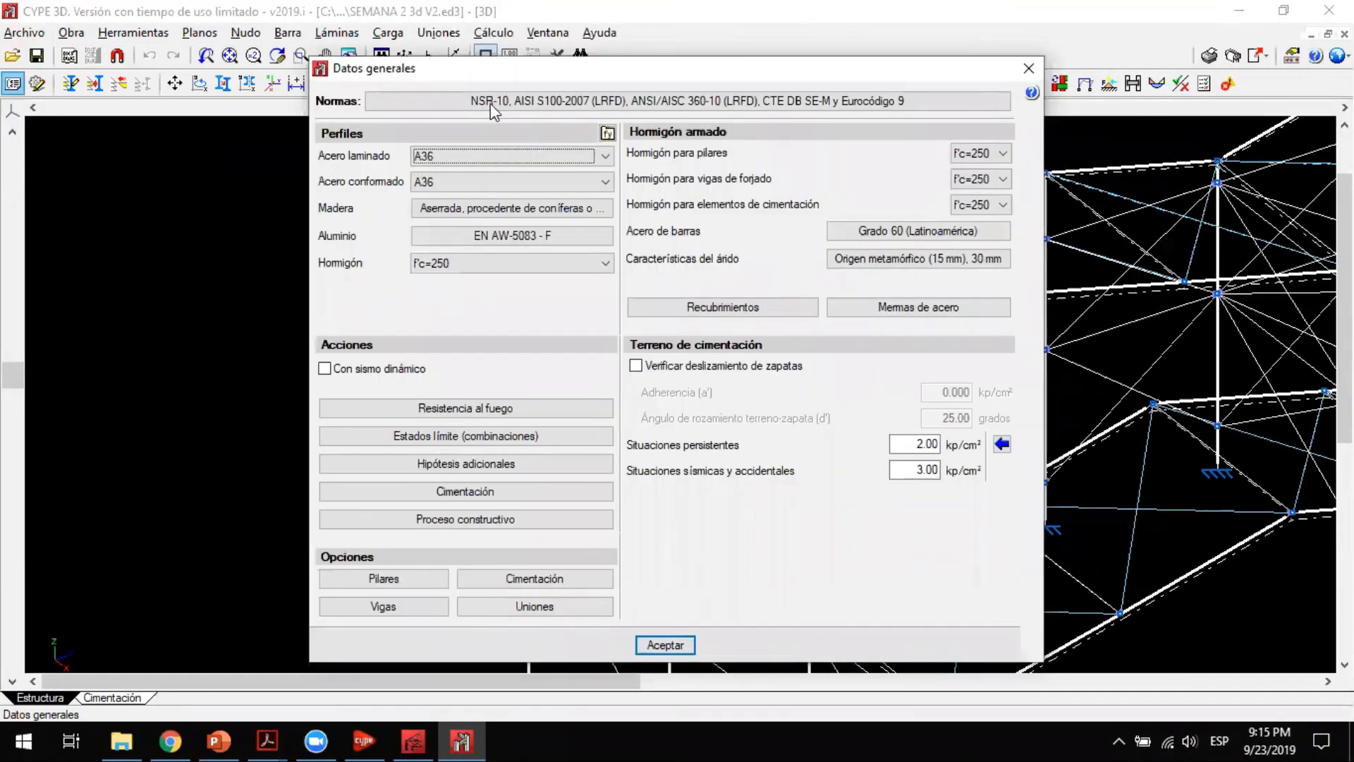
{"action": "left_click", "coordinate": [489, 103]}
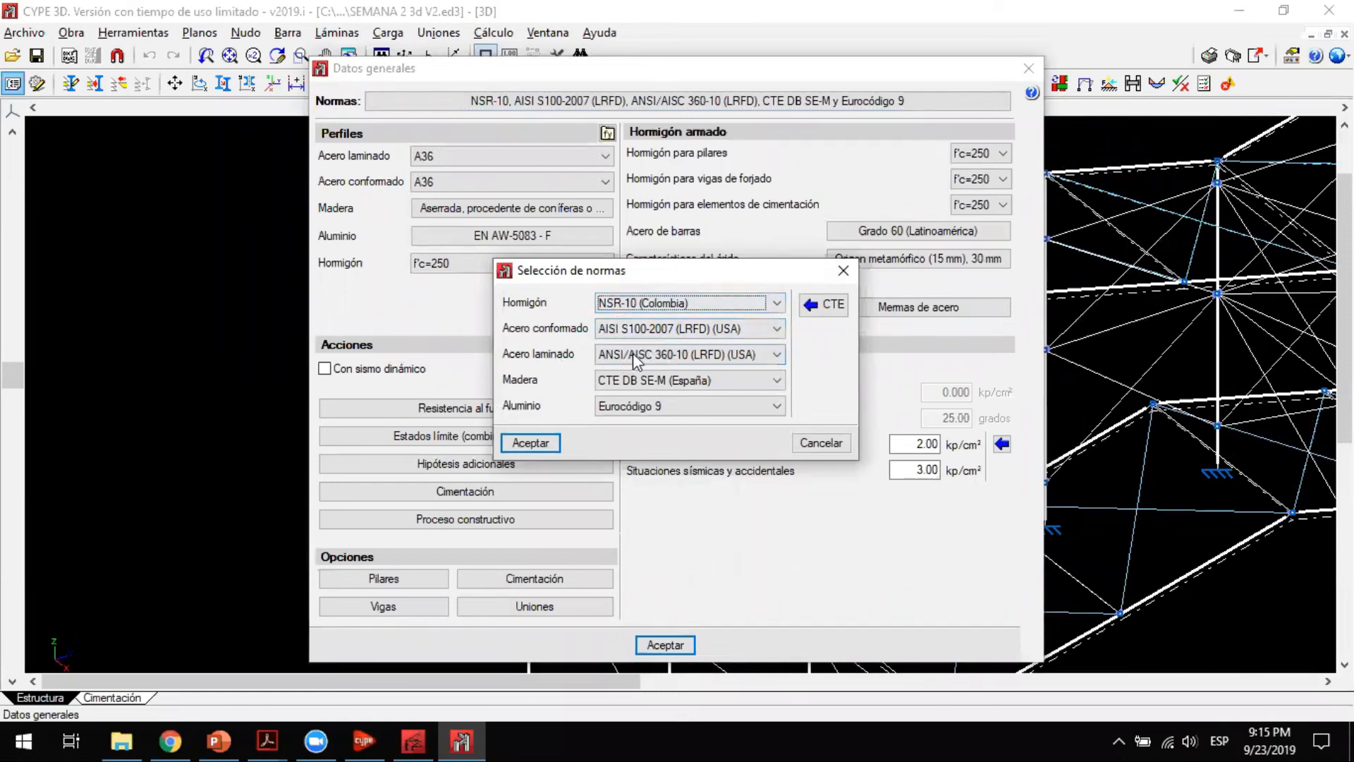
{"action": "left_click", "coordinate": [675, 357]}
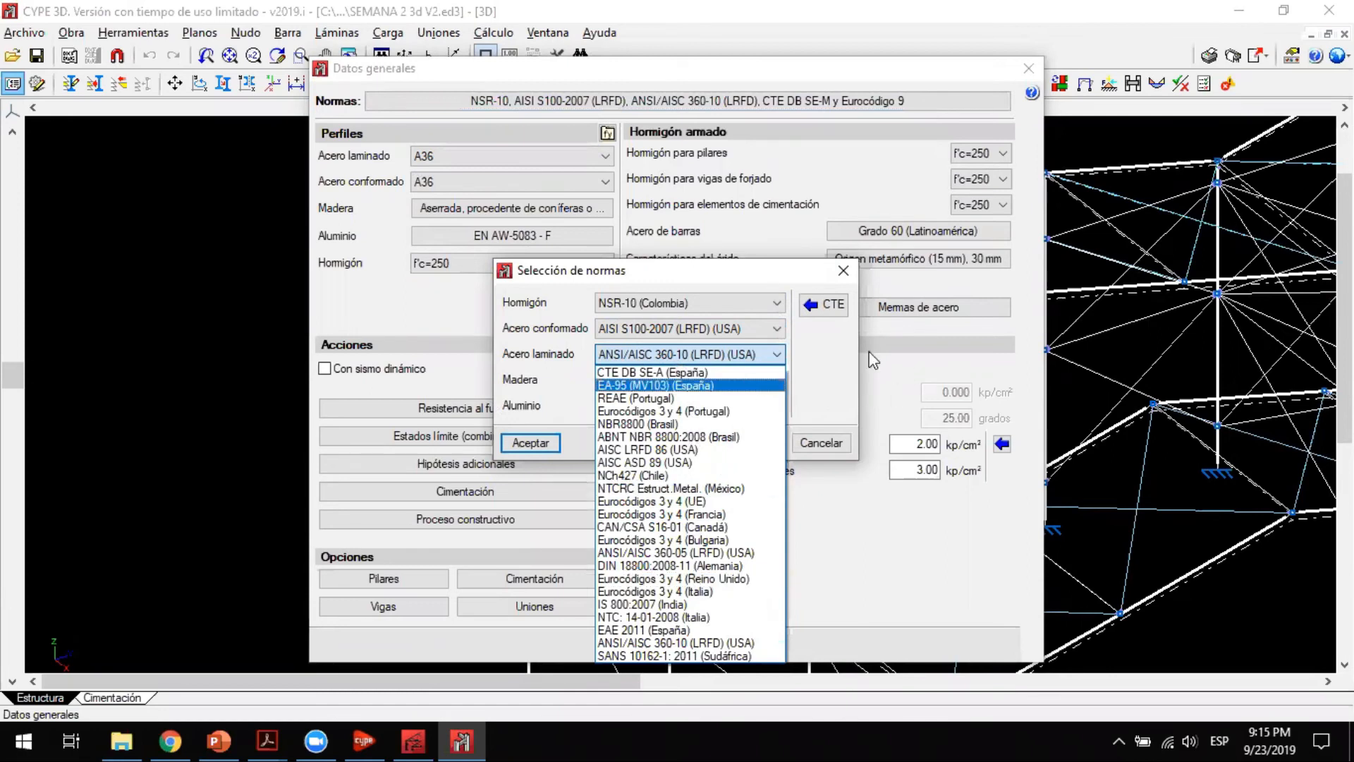
{"action": "left_click", "coordinate": [833, 273]}
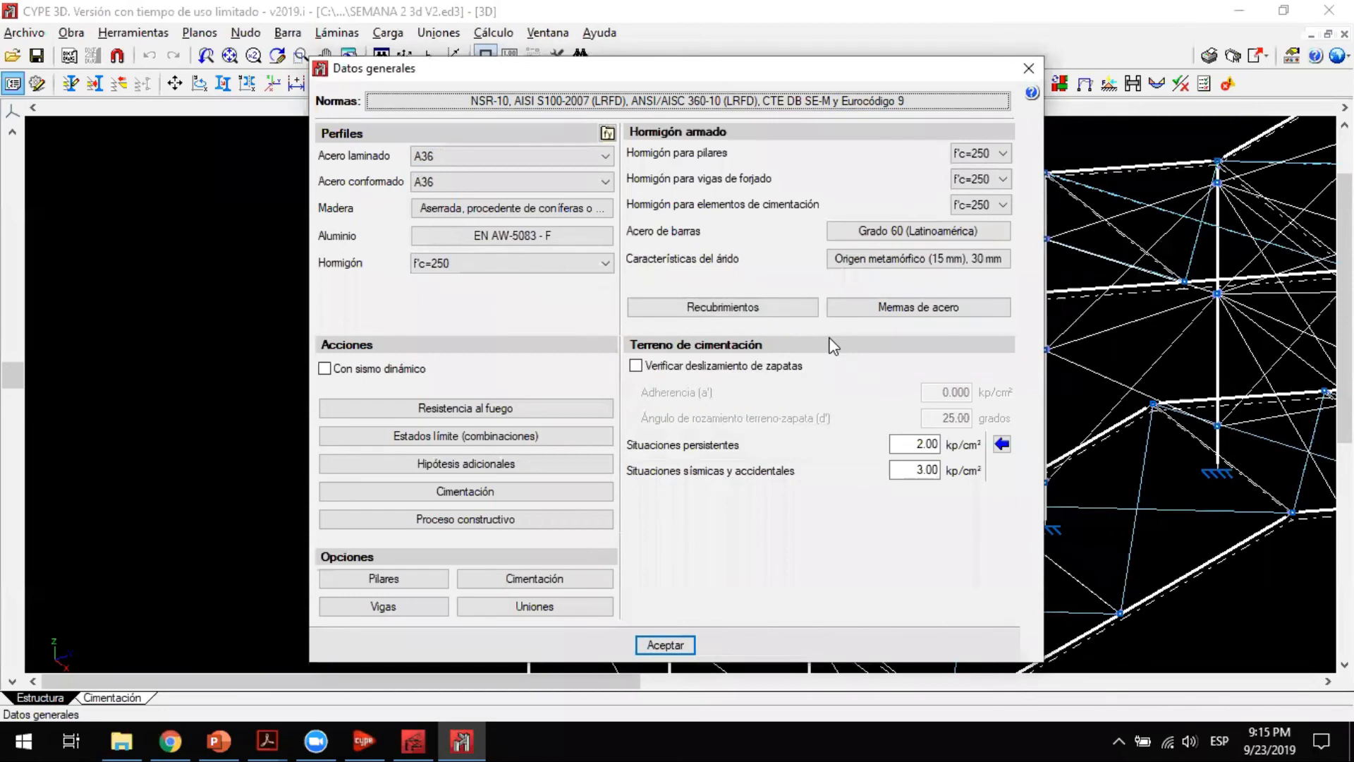
{"action": "left_click", "coordinate": [1025, 69]}
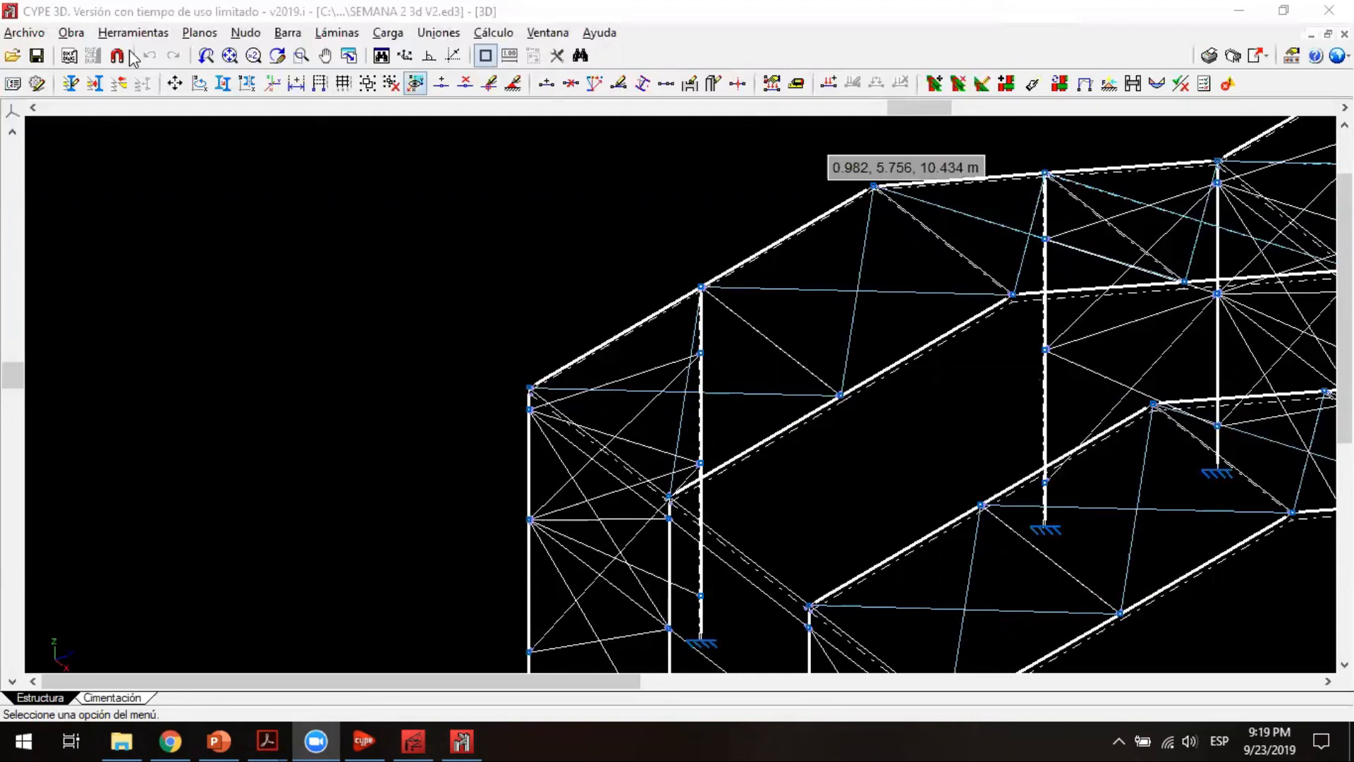
Step: Review the joint materials in the general data, including the bolt steel options, and leave them unchanged
{"action": "left_click", "coordinate": [78, 34]}
{"action": "left_click", "coordinate": [84, 58]}
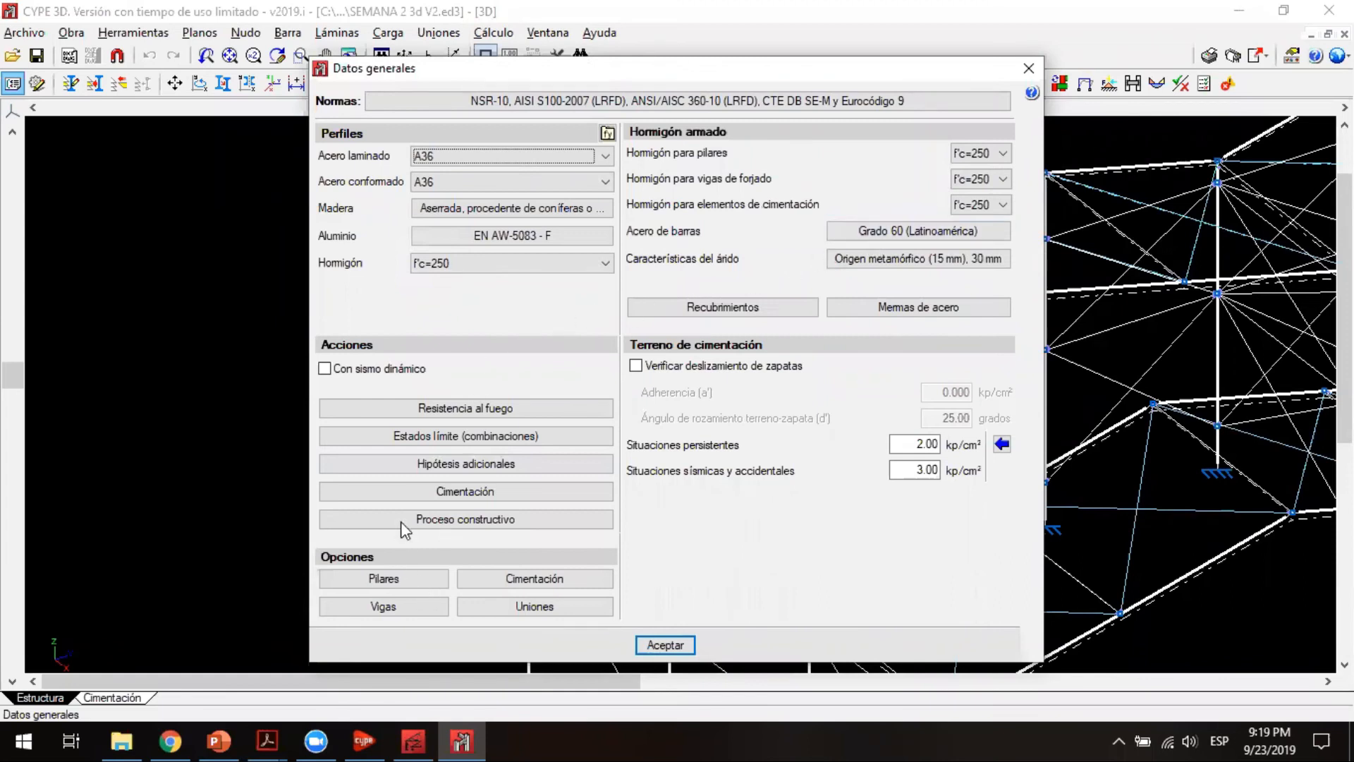
{"action": "left_click", "coordinate": [536, 610]}
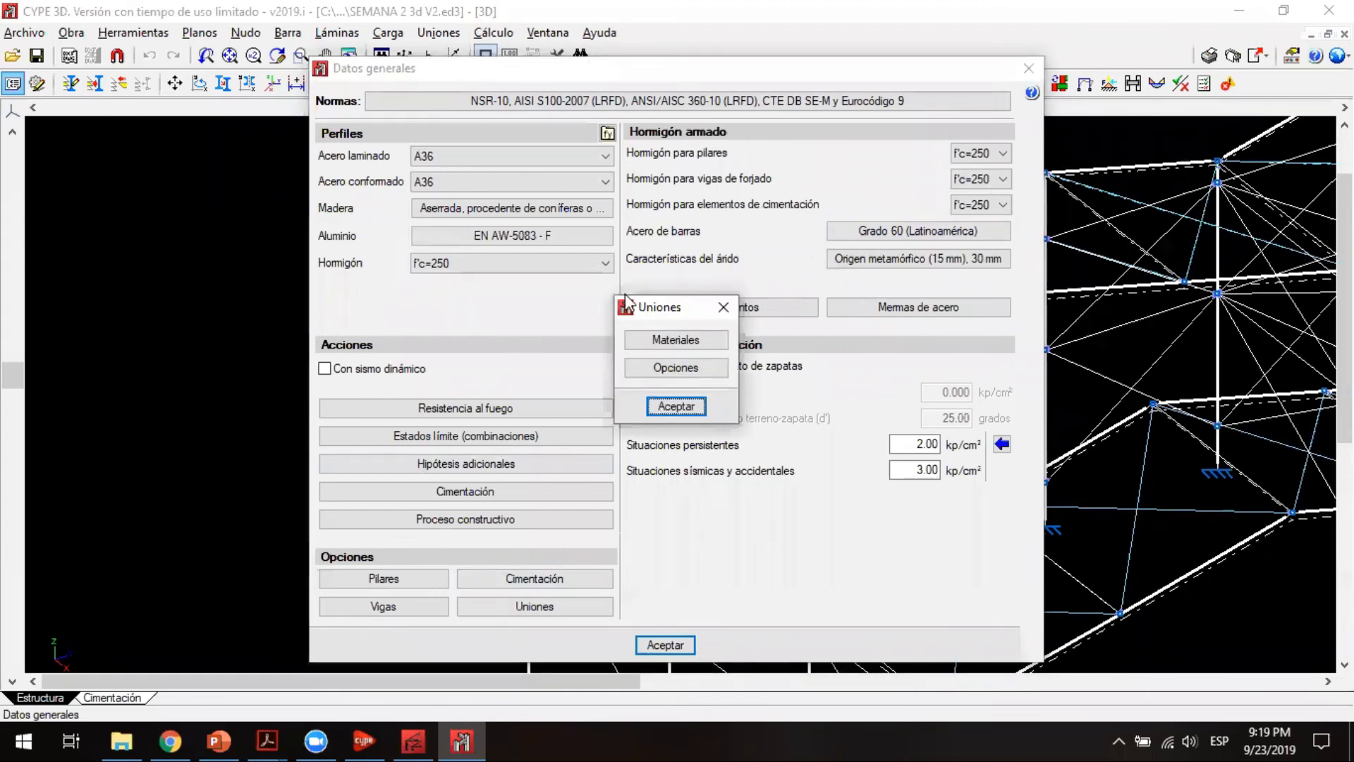
{"action": "left_click", "coordinate": [677, 340]}
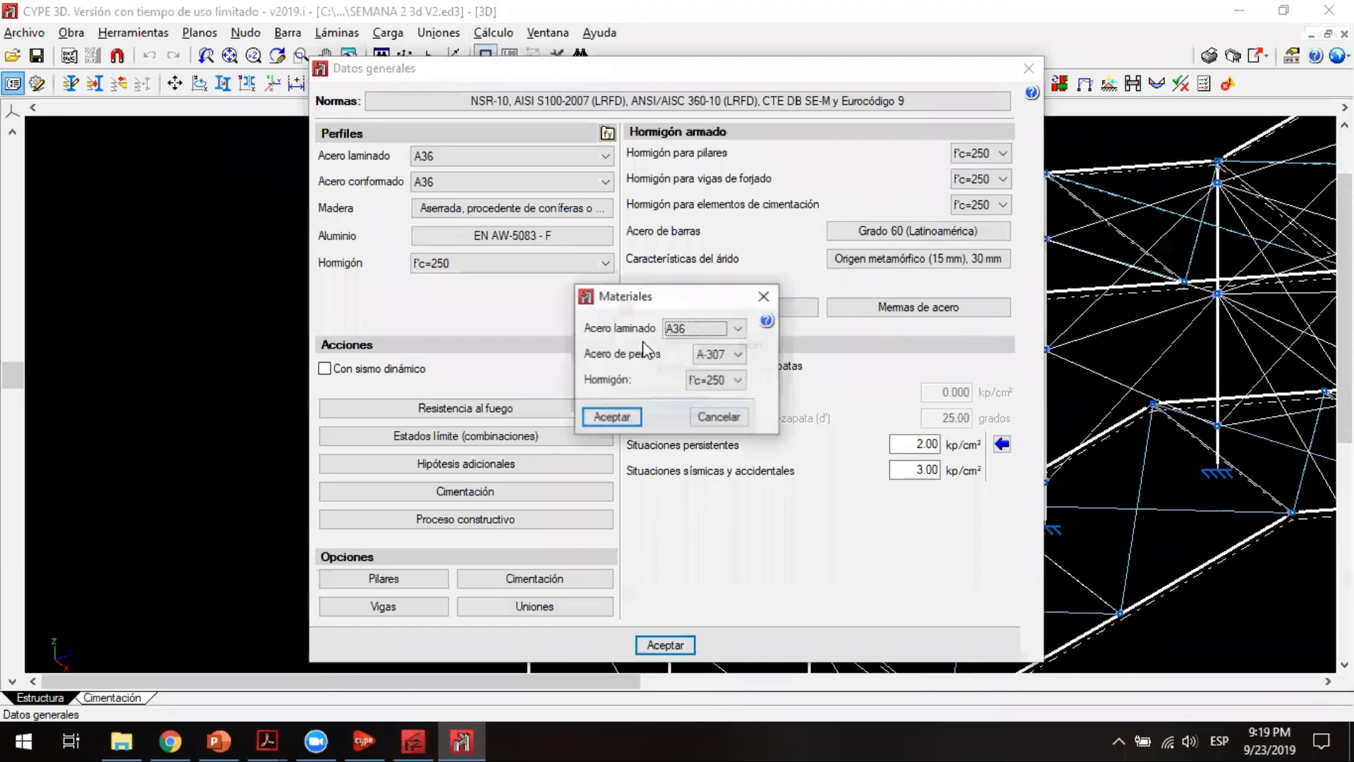
{"action": "left_click", "coordinate": [728, 355]}
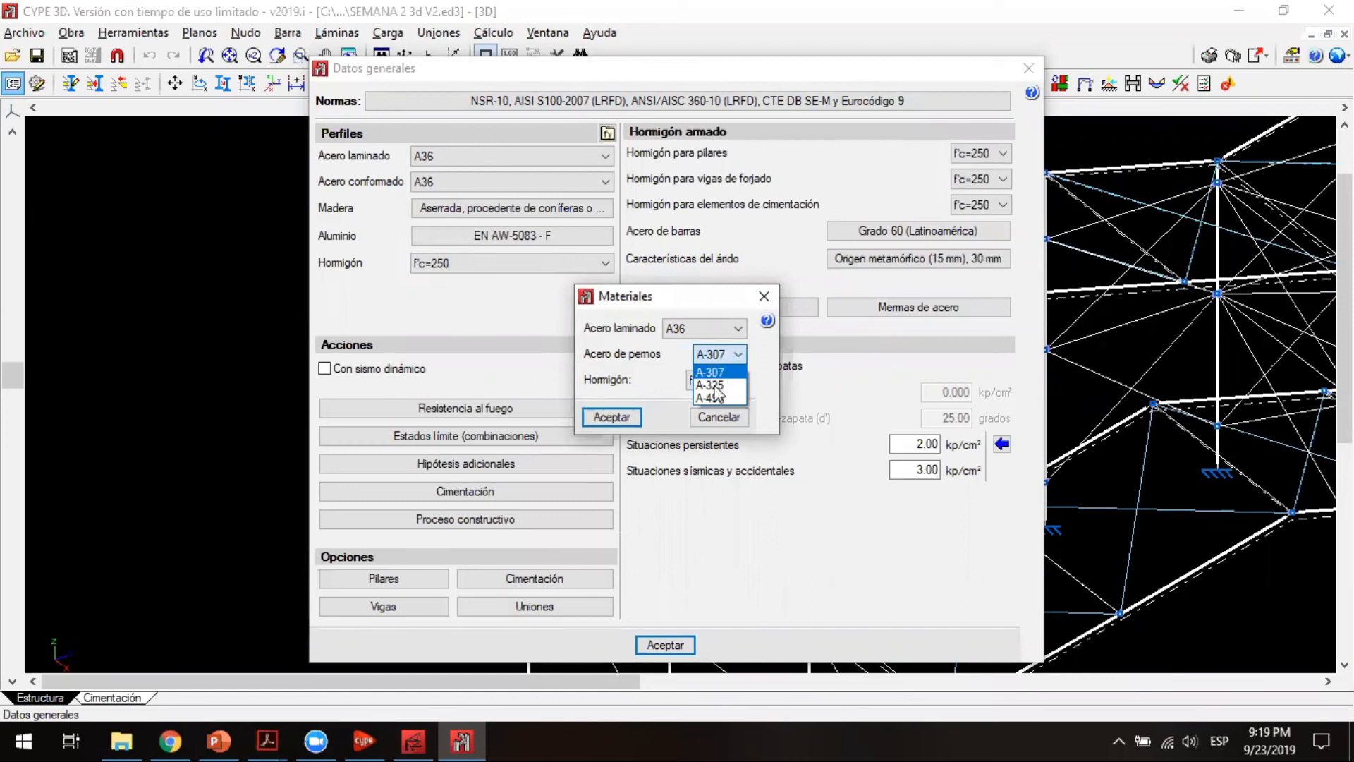
{"action": "left_click", "coordinate": [622, 386]}
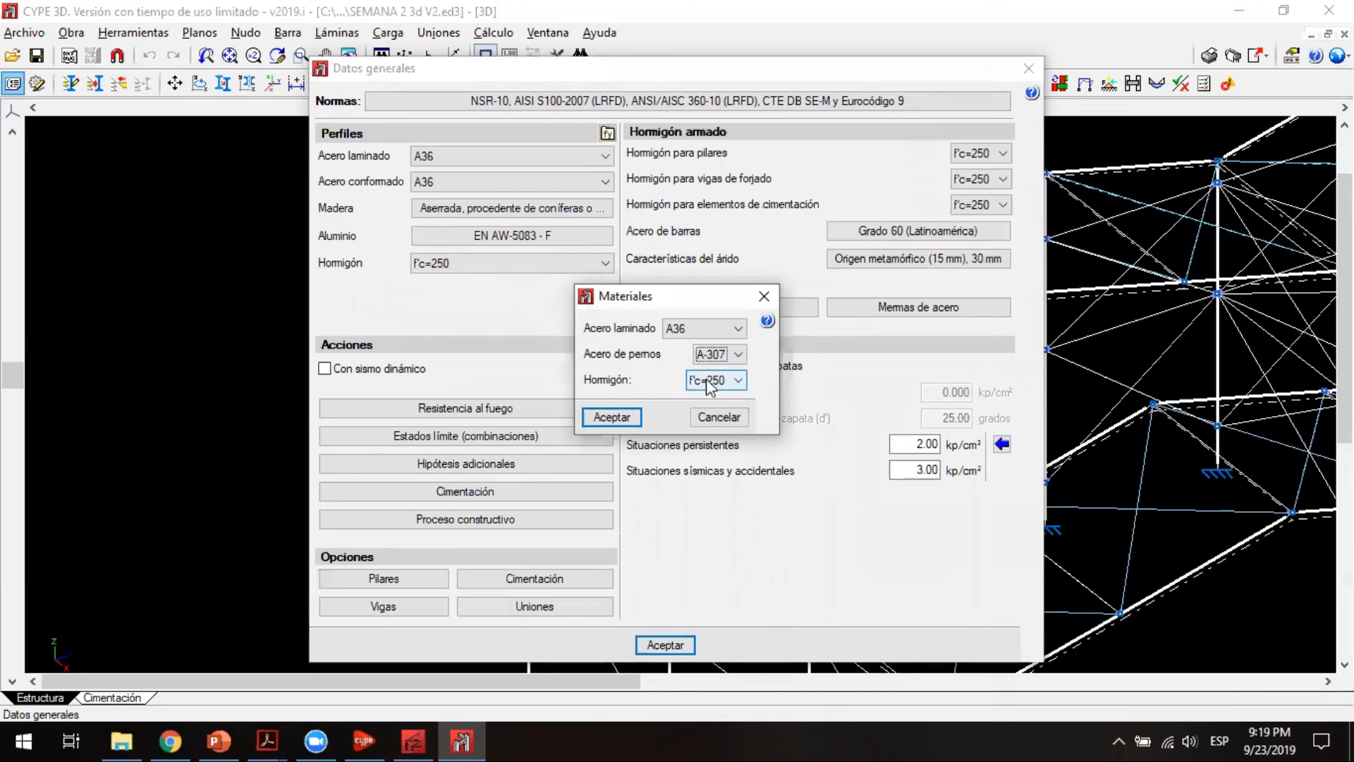
{"action": "left_click", "coordinate": [763, 297]}
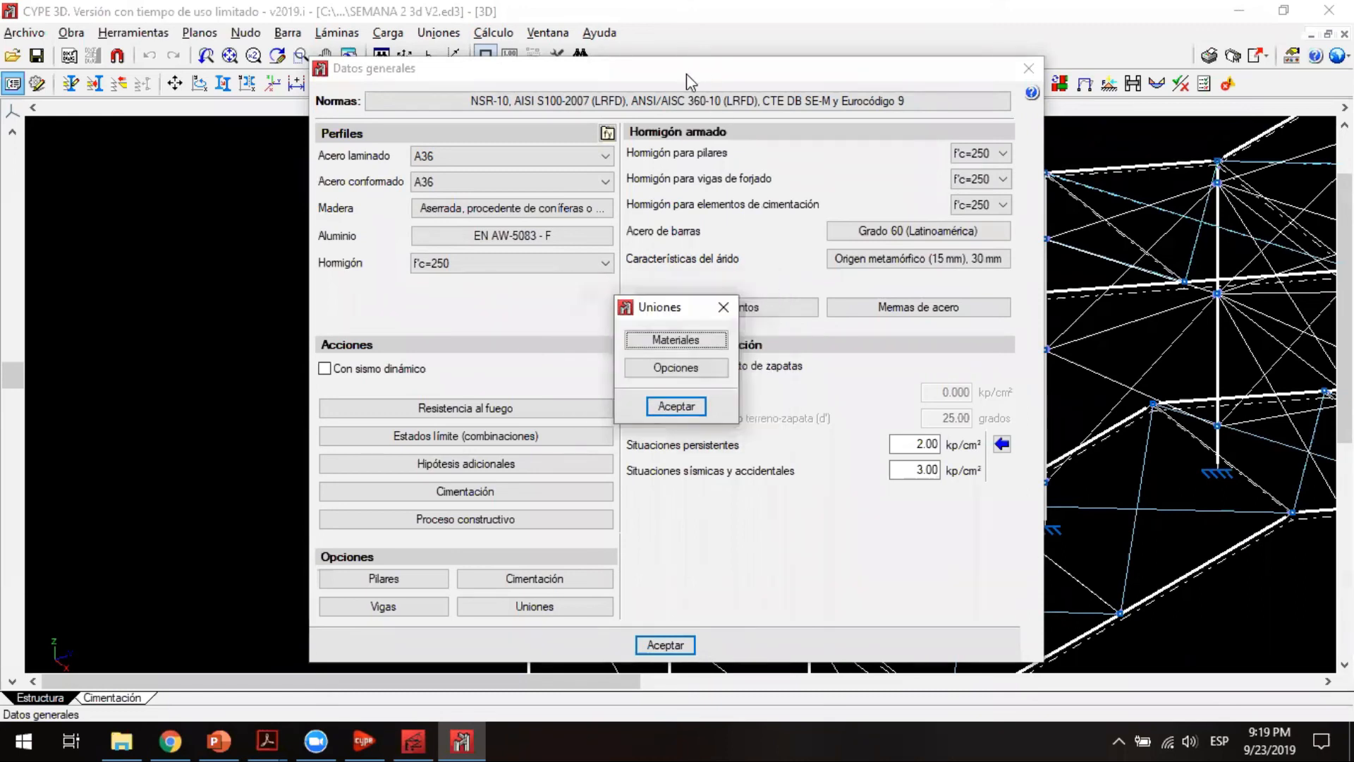
{"action": "key", "text": "Return"}
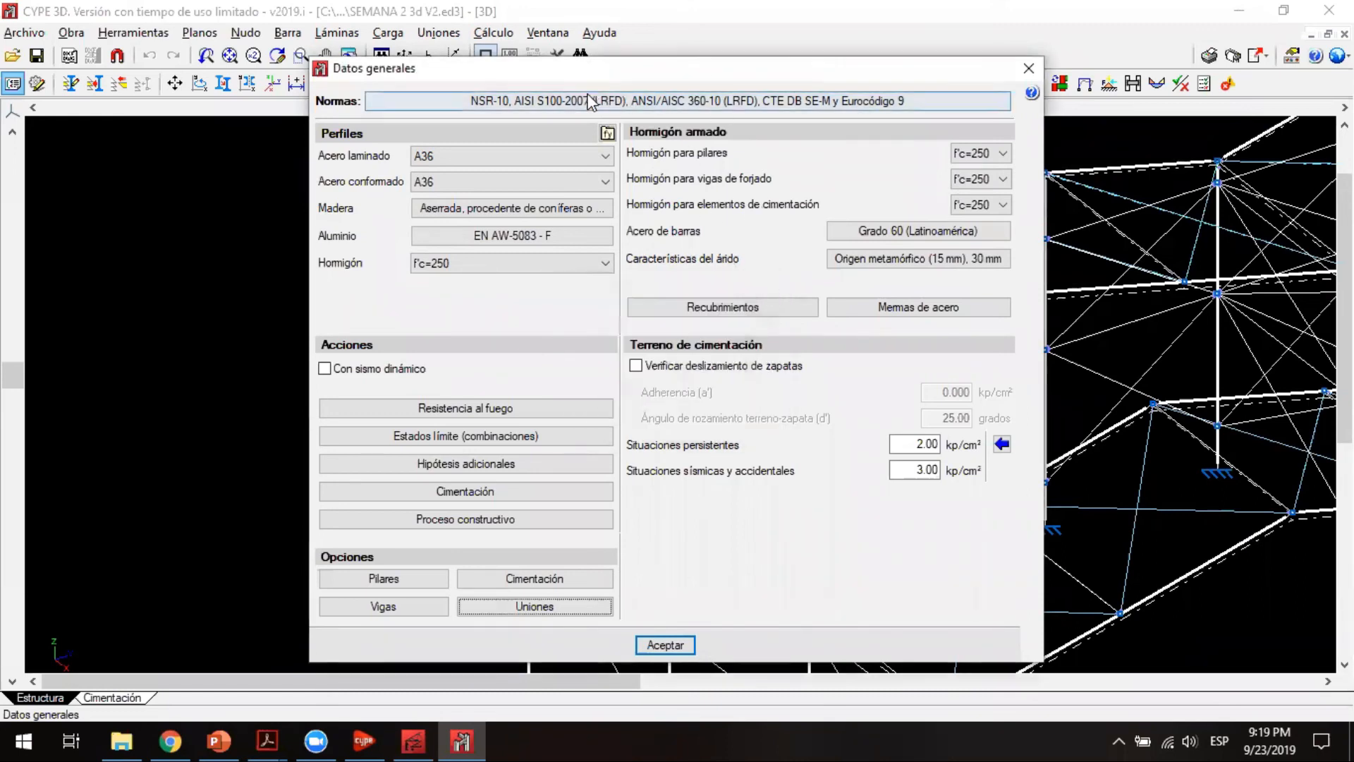
Step: Look through the available concrete design codes, then close the code selection and the general data without changes
{"action": "left_click", "coordinate": [497, 107]}
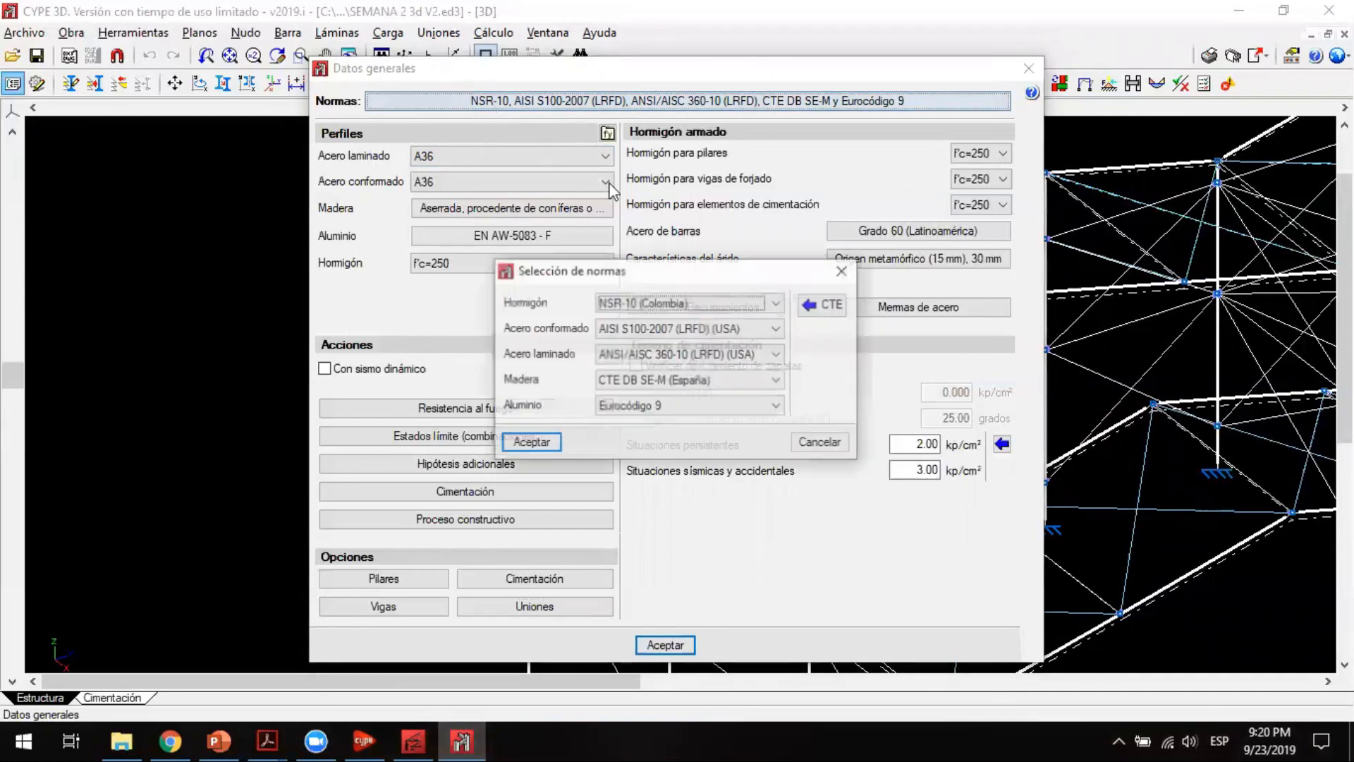
{"action": "left_click", "coordinate": [674, 311]}
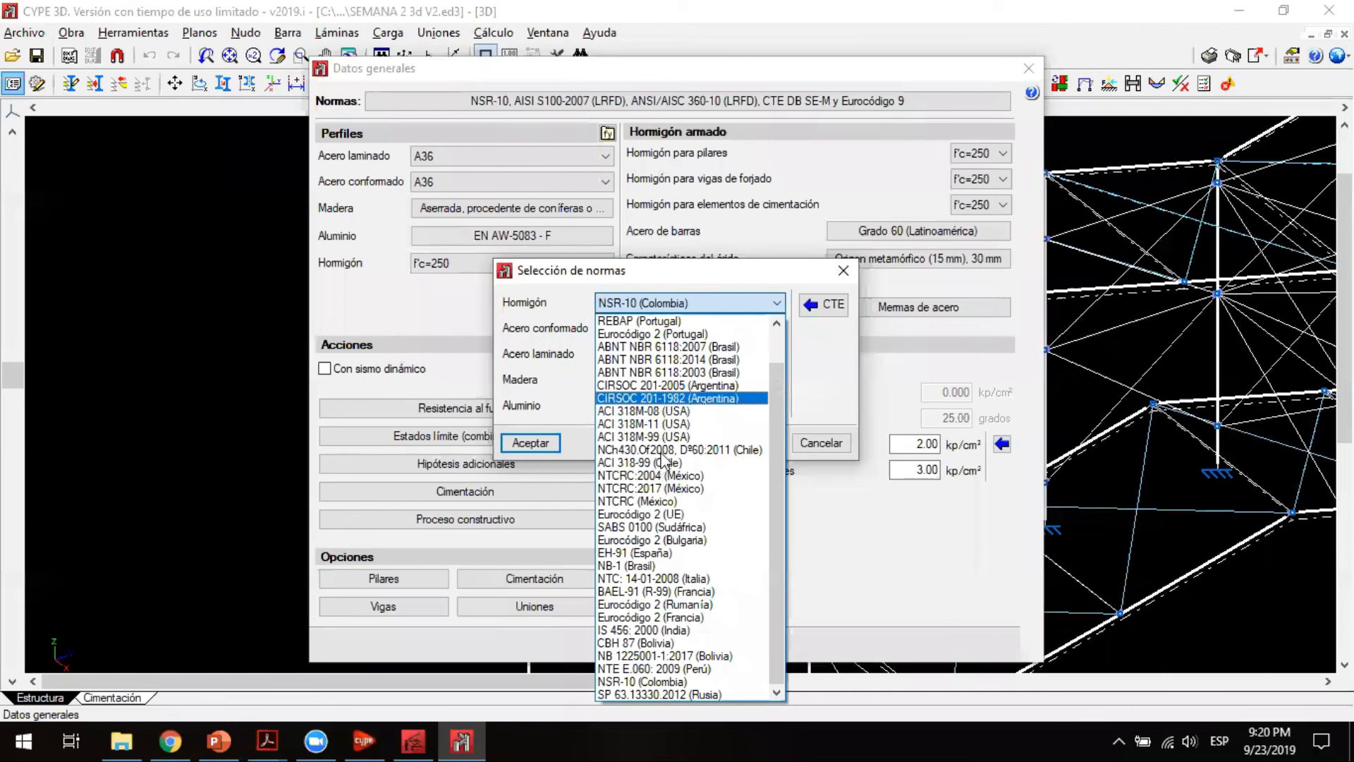
{"action": "left_click", "coordinate": [786, 284]}
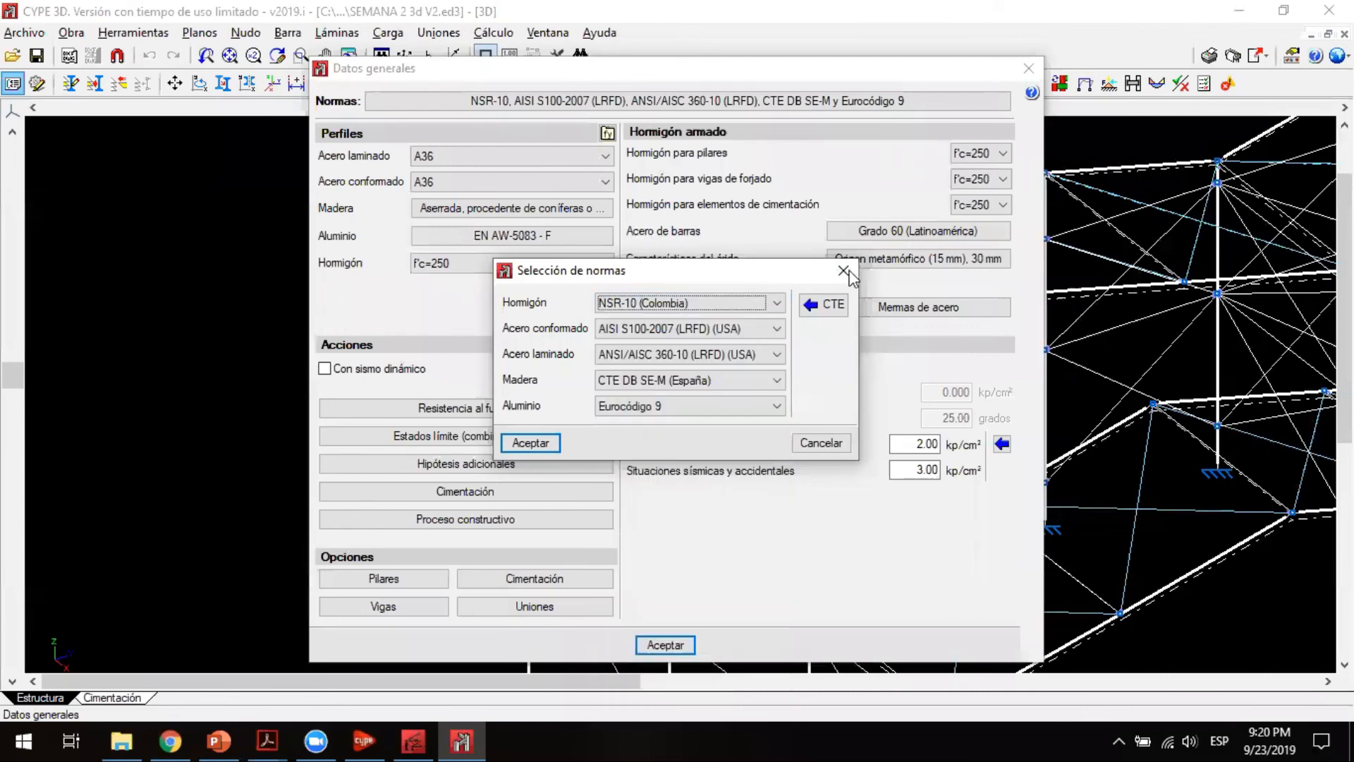
{"action": "key", "text": "Escape"}
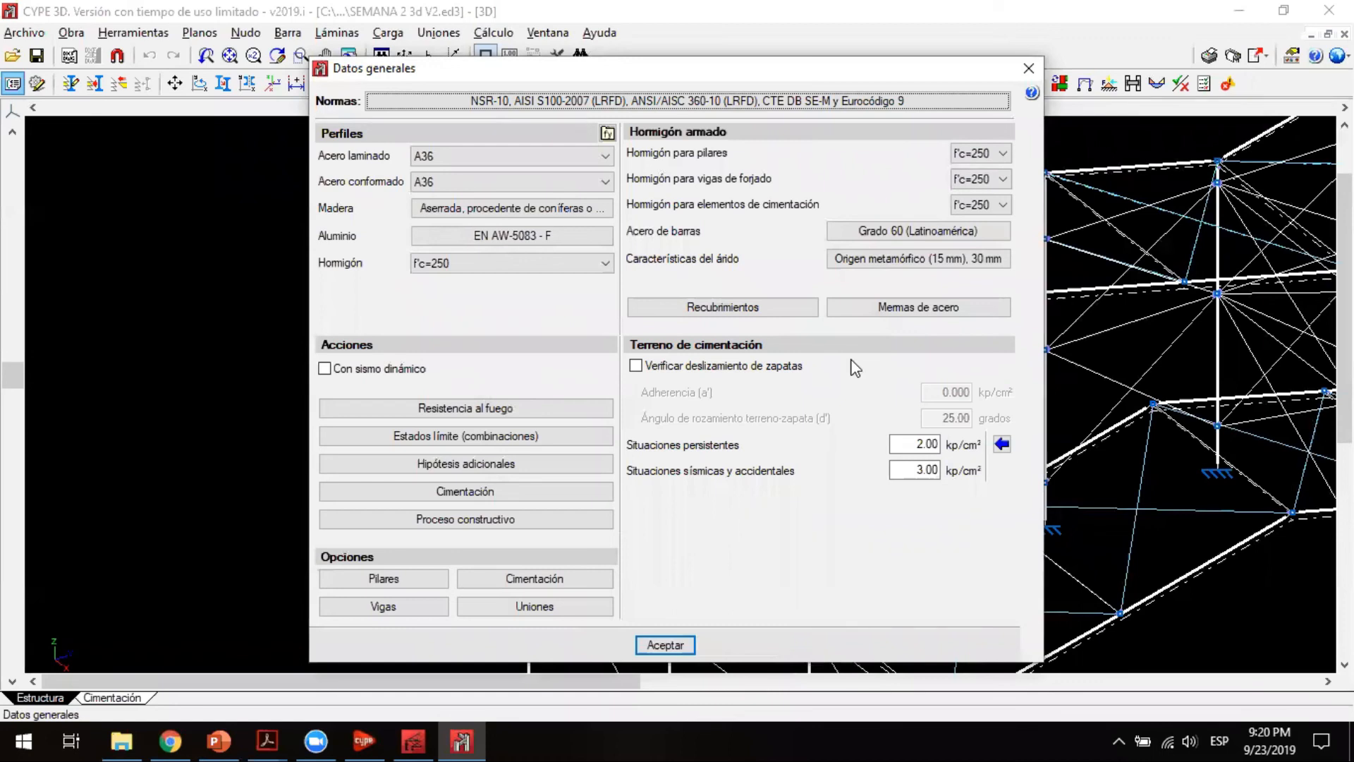
{"action": "left_click", "coordinate": [1029, 69]}
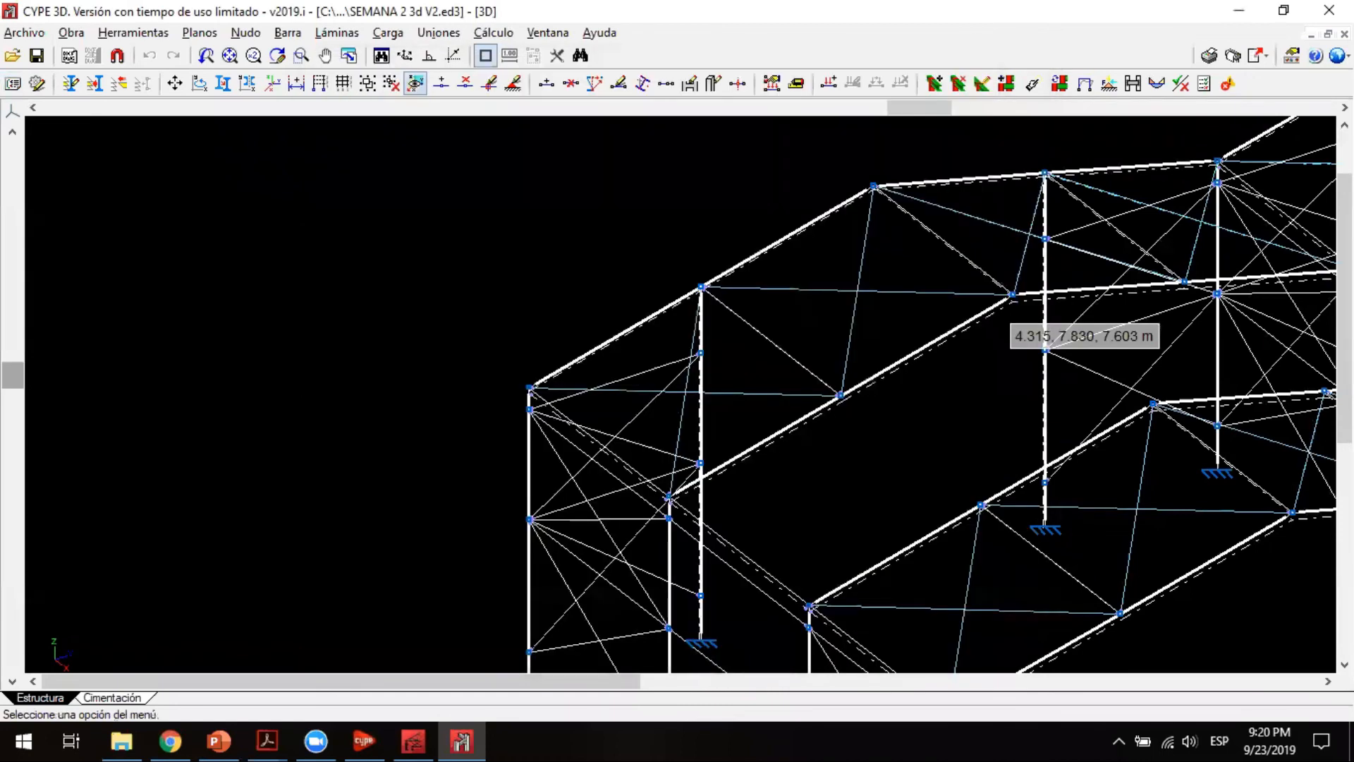
{"action": "left_click", "coordinate": [477, 733]}
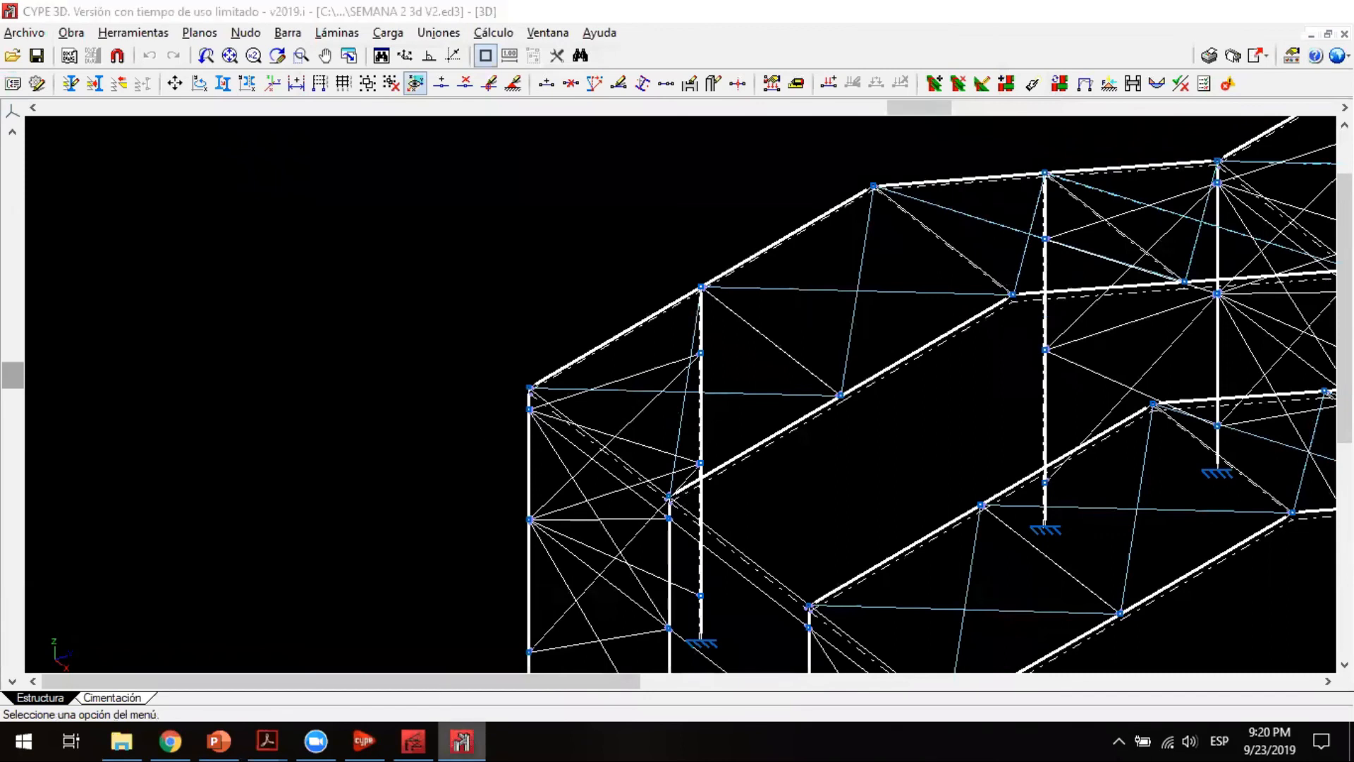
{"action": "left_click", "coordinate": [465, 730]}
{"action": "left_click", "coordinate": [464, 731]}
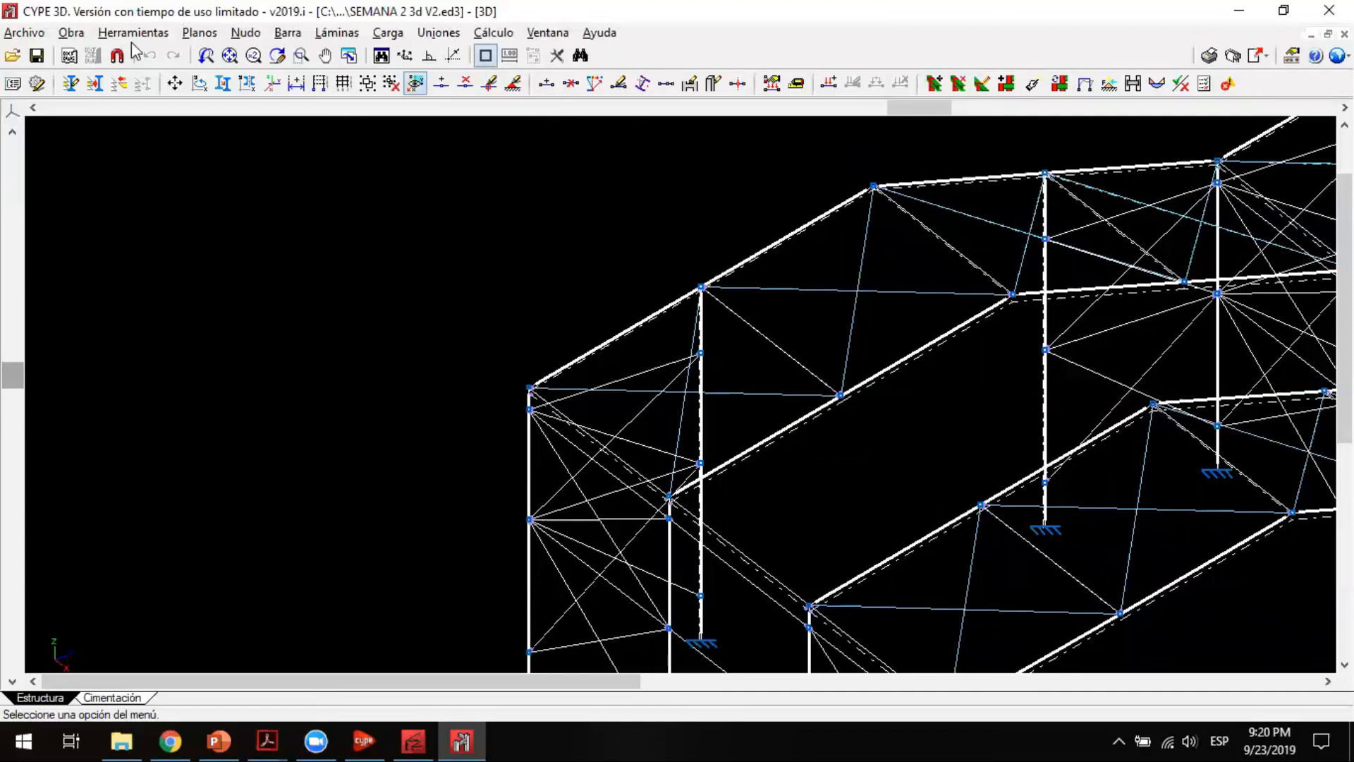
Step: Start a new bar, view the profile description options for the HE 300 A section, and cancel without placing anything
{"action": "left_click", "coordinate": [288, 32]}
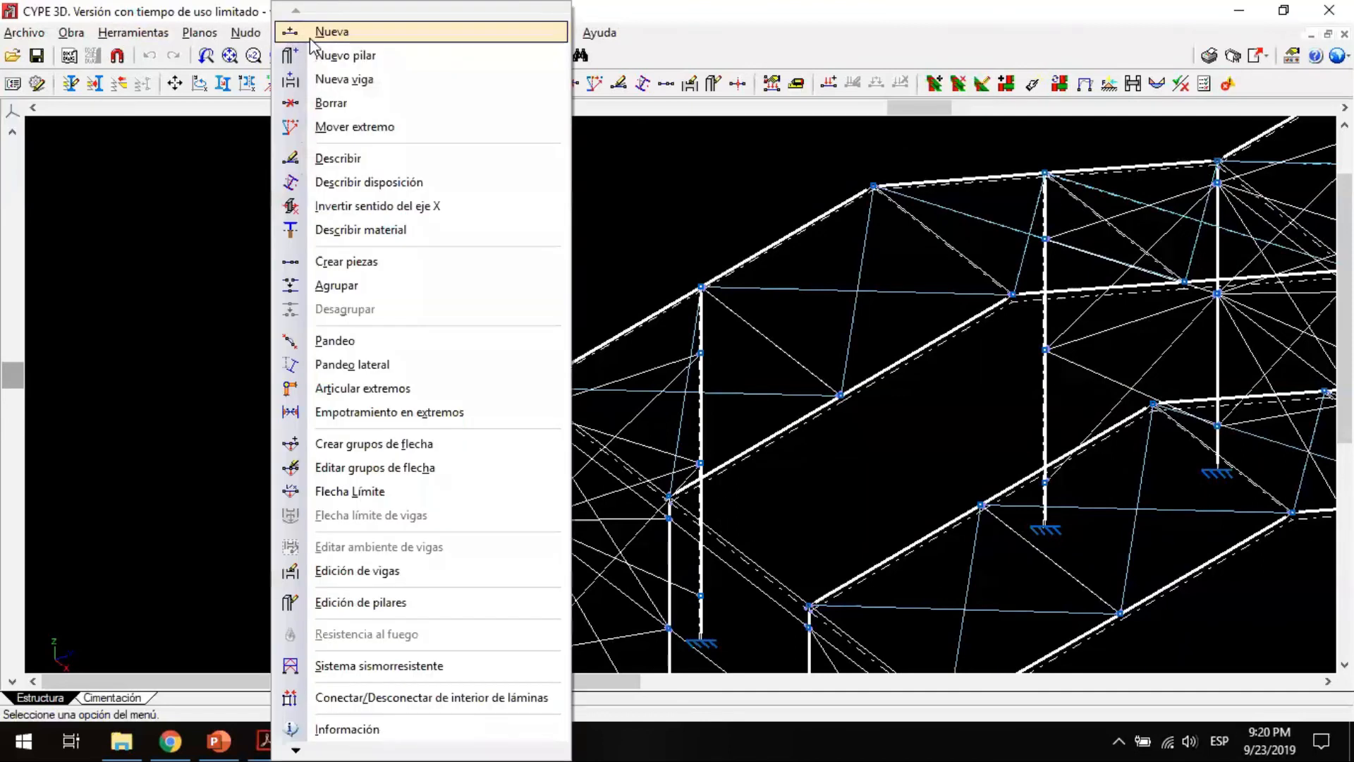
{"action": "left_click", "coordinate": [314, 34]}
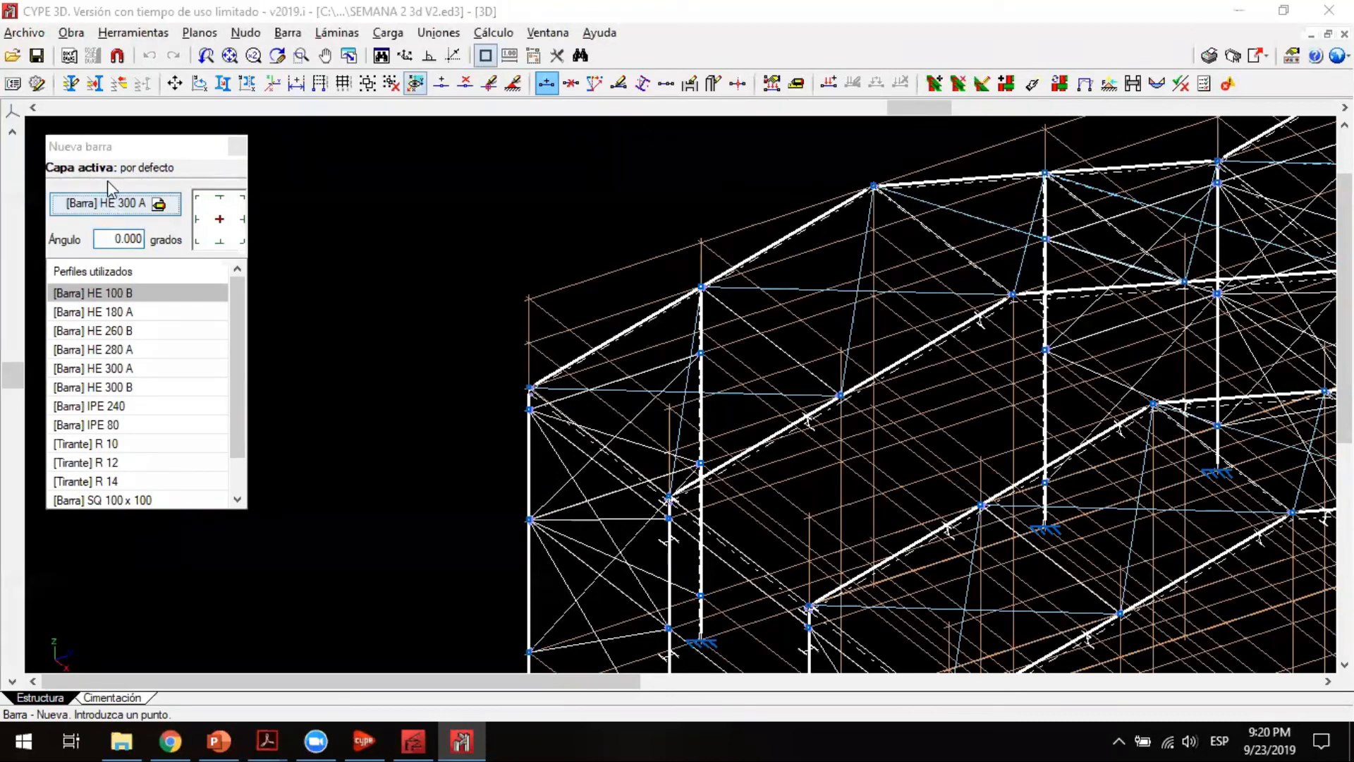
{"action": "left_click", "coordinate": [111, 205]}
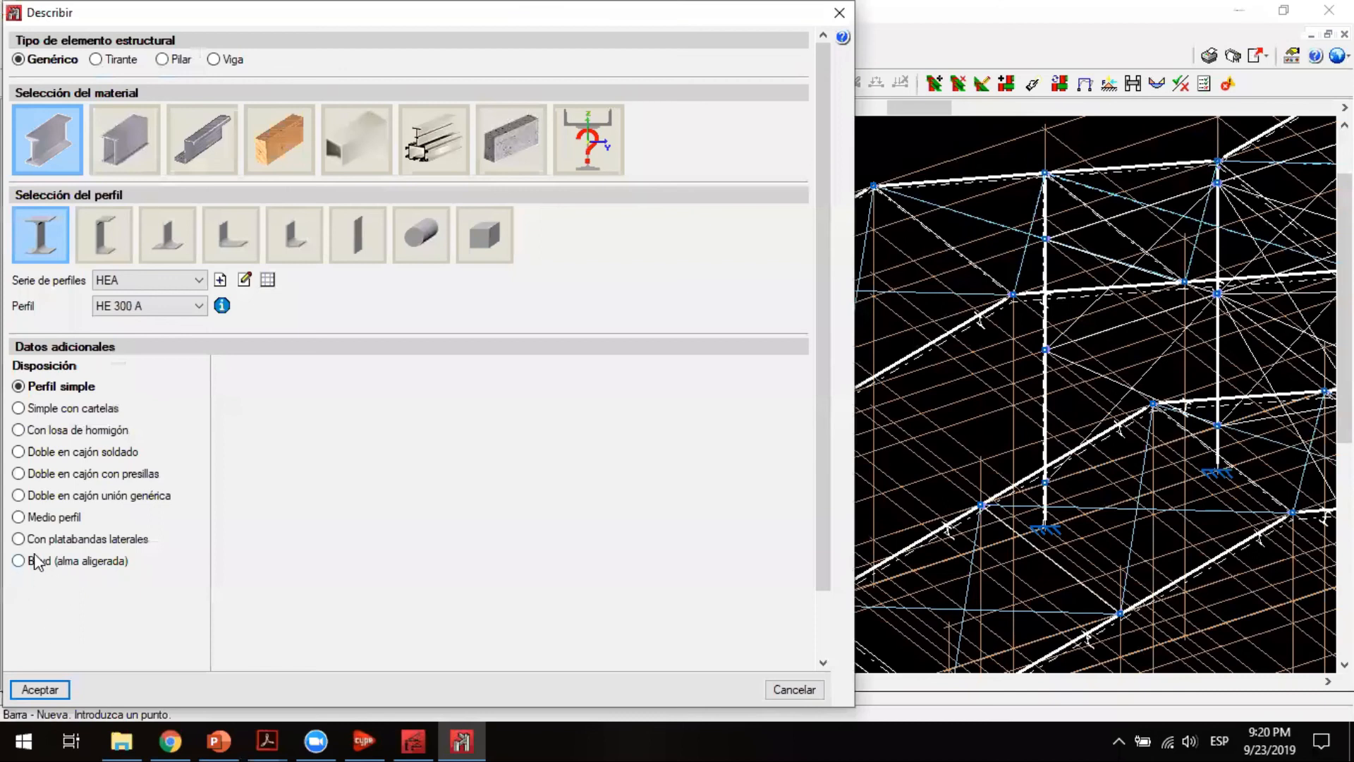
{"action": "left_click_drag", "start_coordinate": [732, 16], "coordinate": [730, 79]}
{"action": "left_click", "coordinate": [834, 80]}
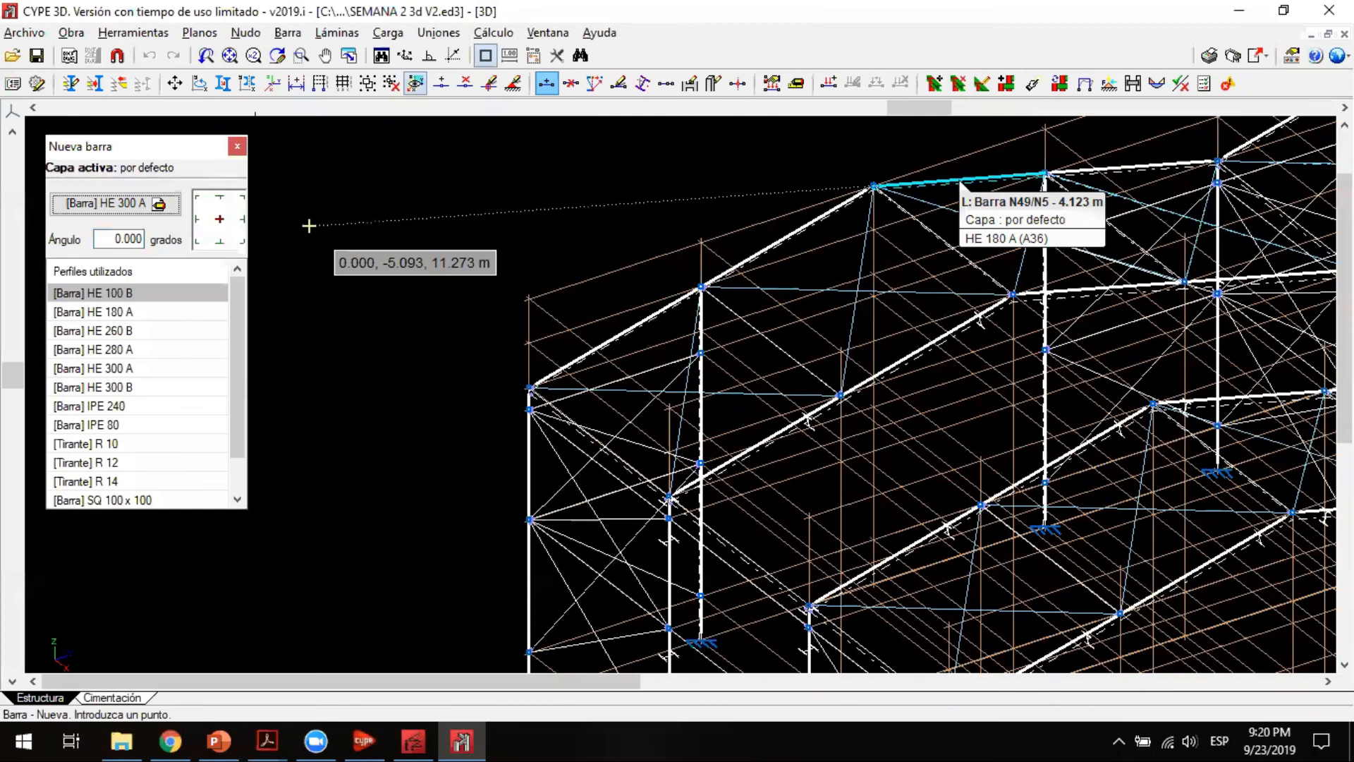
{"action": "key", "text": "Escape"}
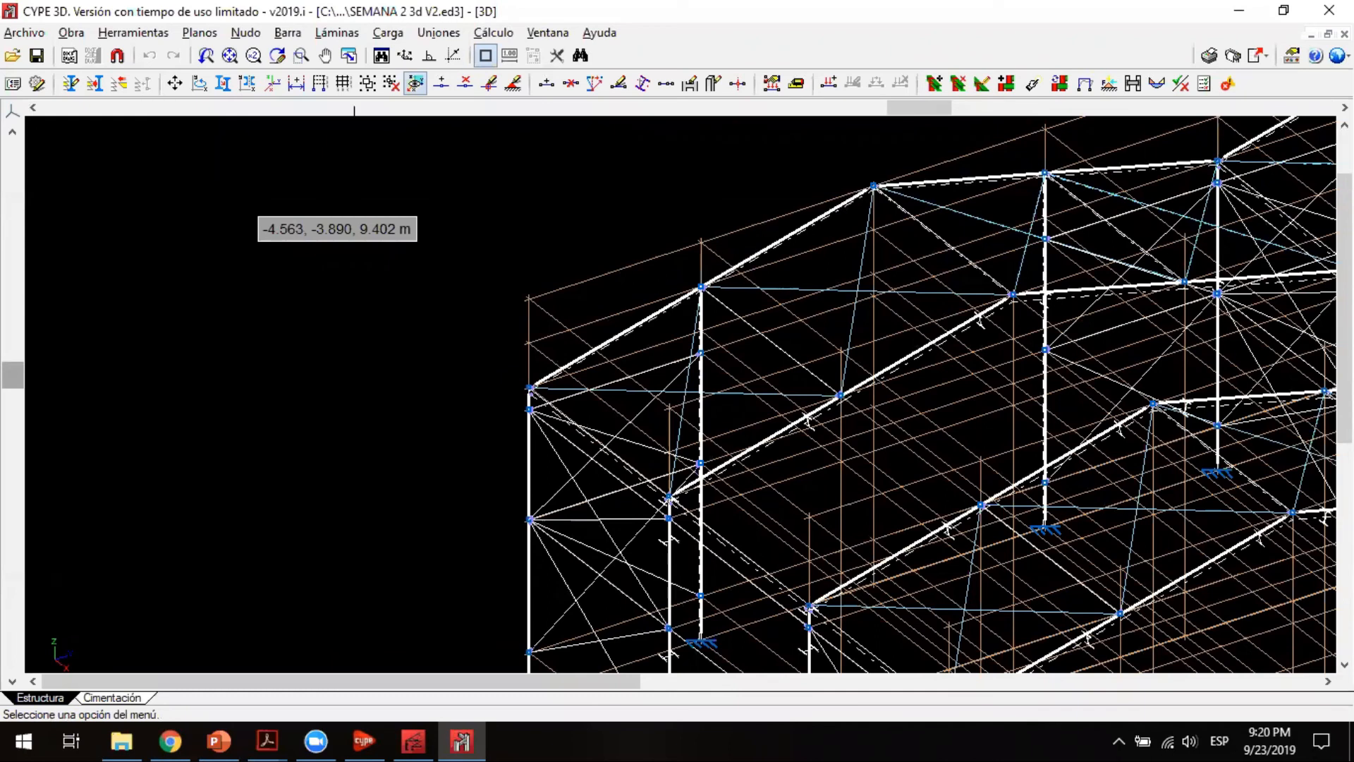
{"action": "left_click", "coordinate": [479, 53]}
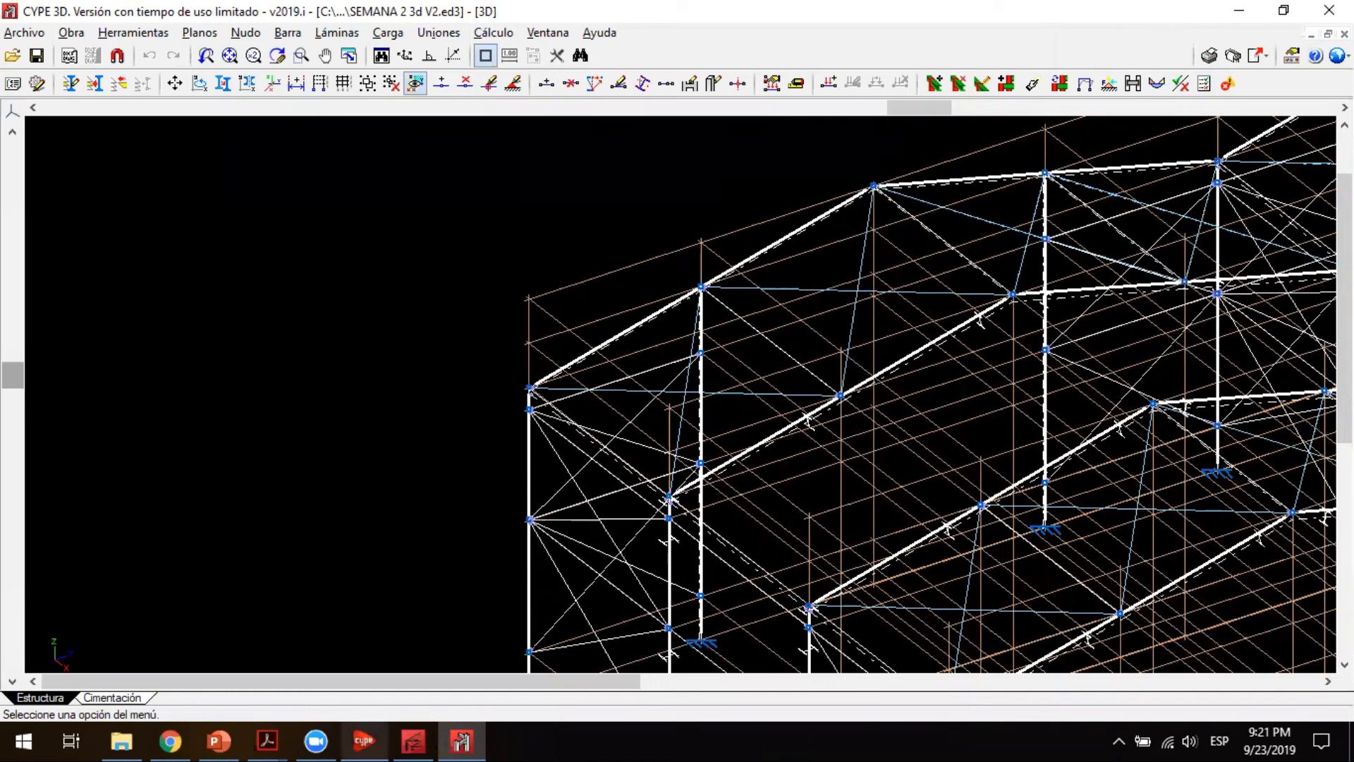
{"action": "left_click", "coordinate": [800, 37]}
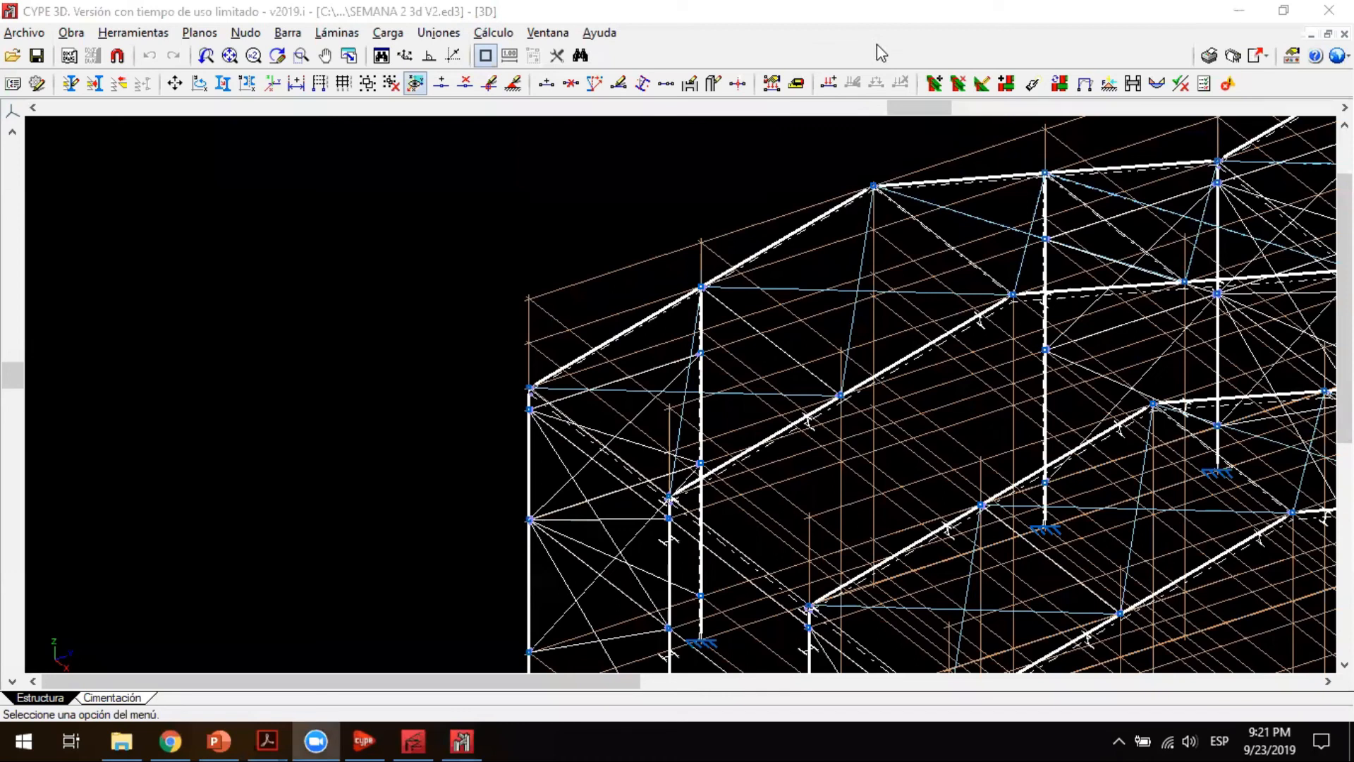
Step: Show the support reactions for a selected combination of Acero laminado y armado and browse its load combinations
{"action": "middle_click_drag", "start_coordinate": [741, 474], "coordinate": [543, 150]}
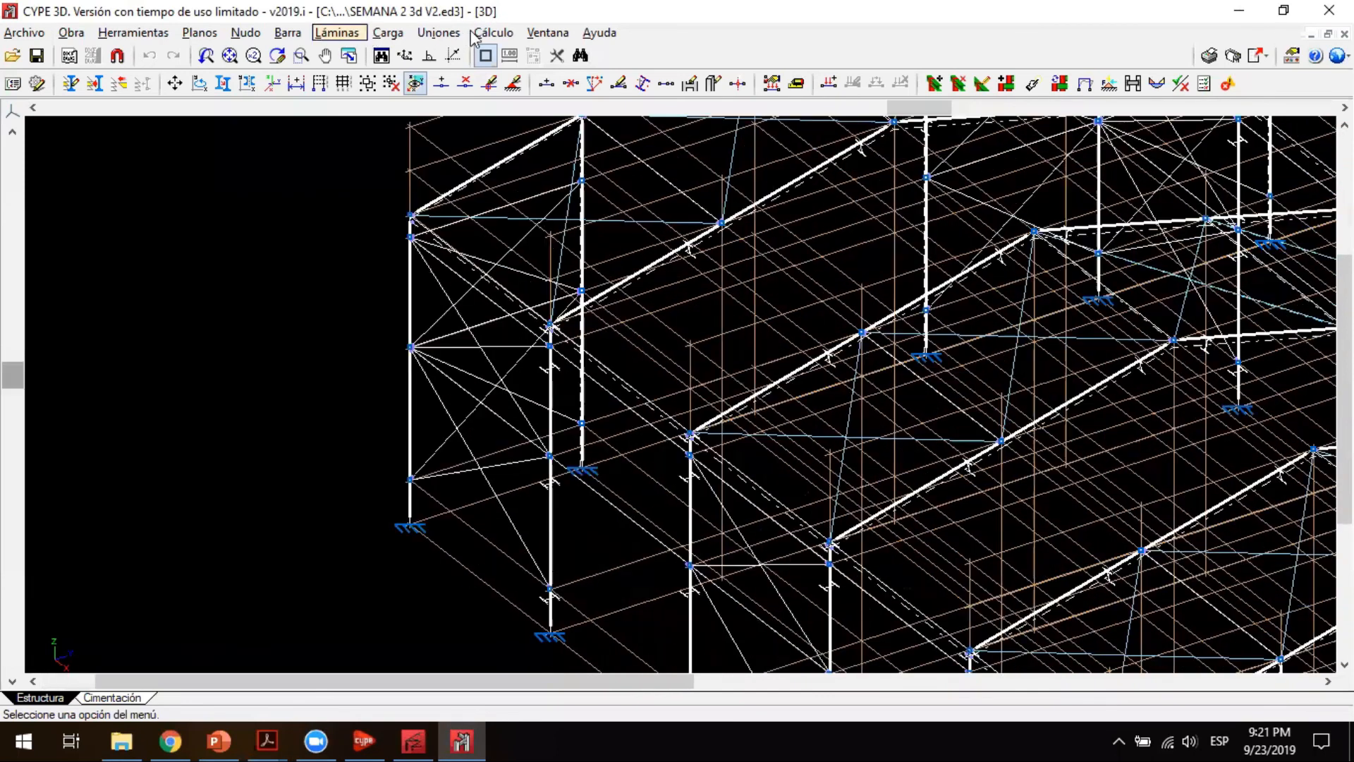
{"action": "left_click", "coordinate": [487, 34]}
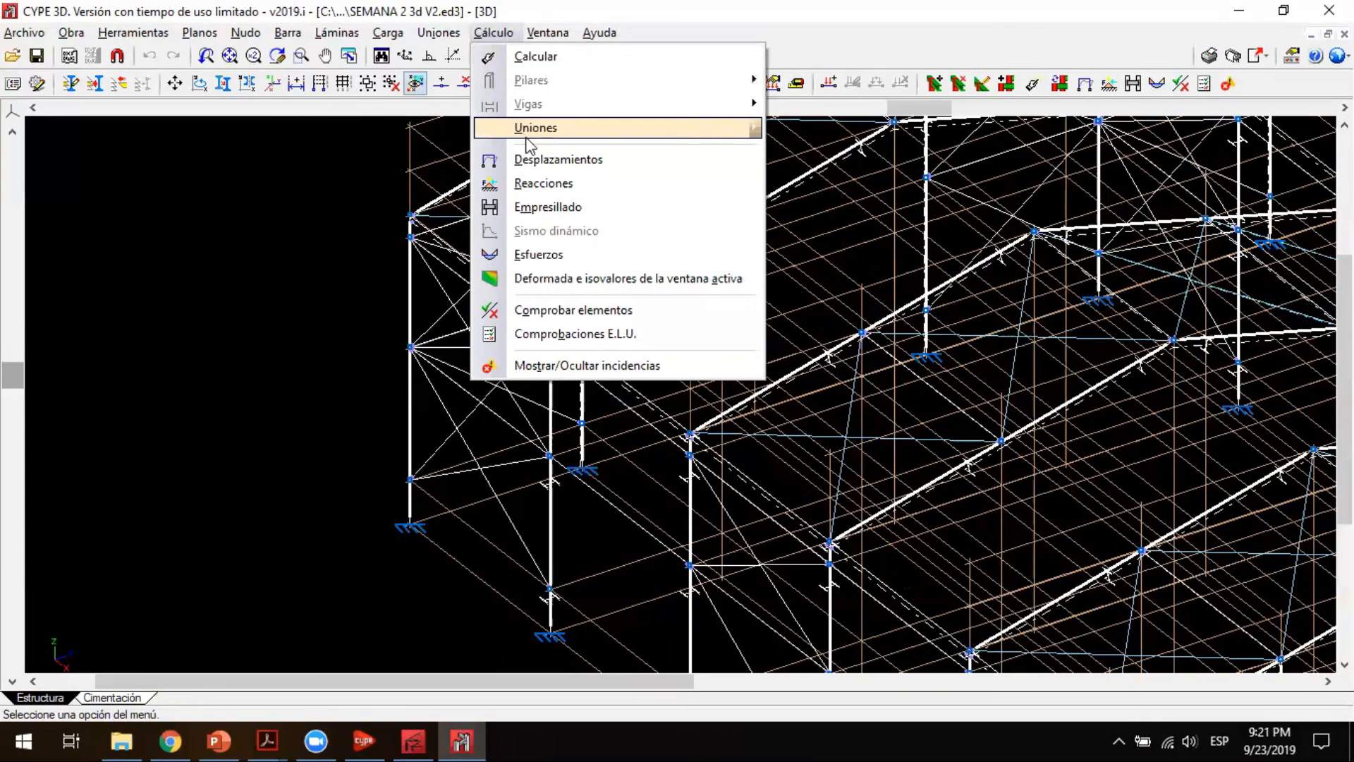
{"action": "left_click", "coordinate": [544, 183]}
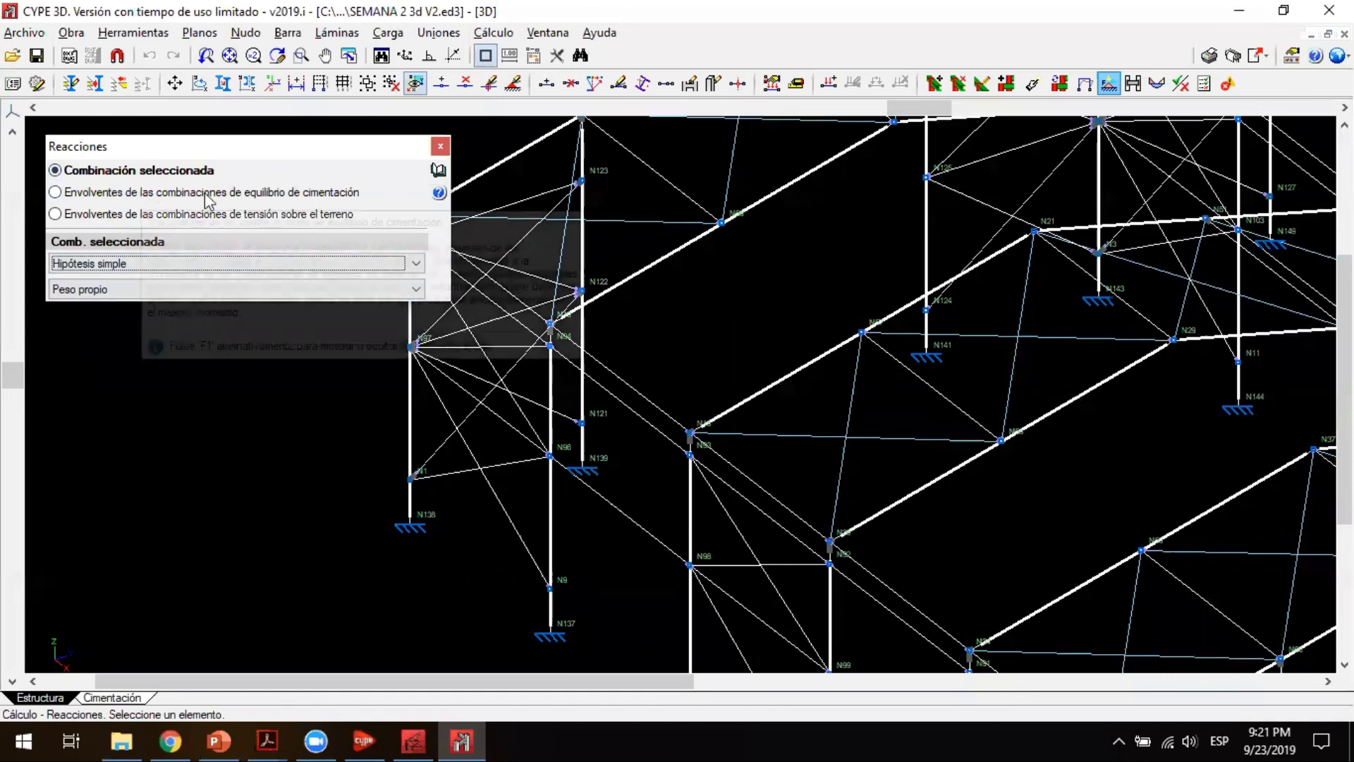
{"action": "left_click", "coordinate": [124, 267]}
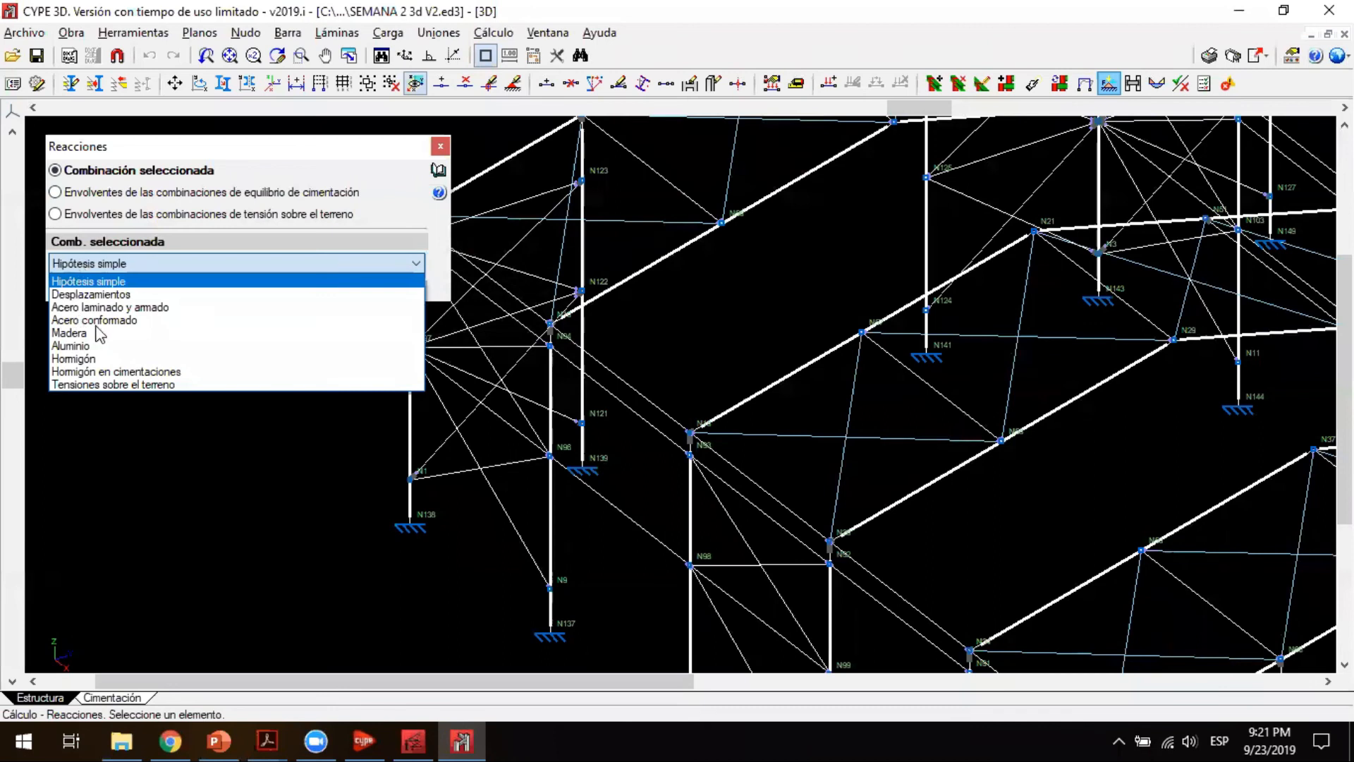
{"action": "left_click", "coordinate": [143, 307]}
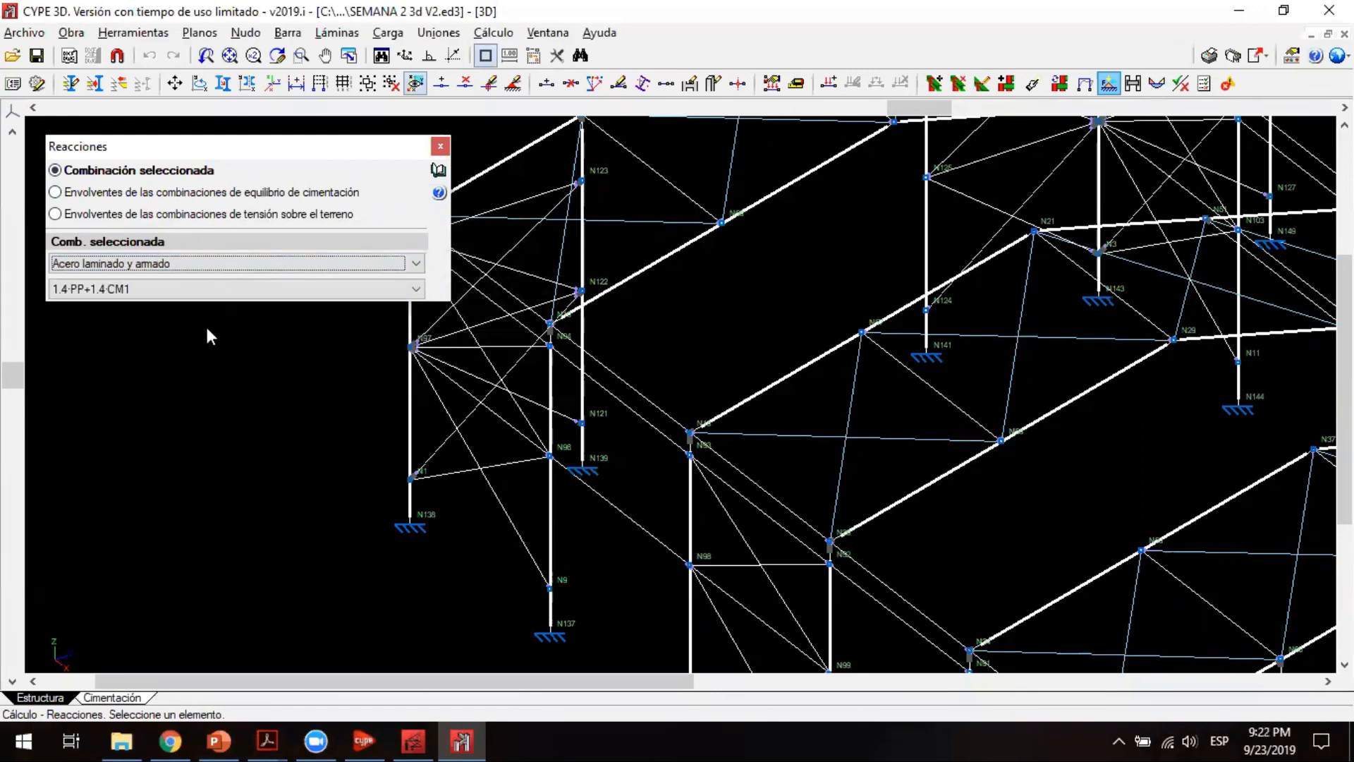
{"action": "left_click", "coordinate": [220, 290]}
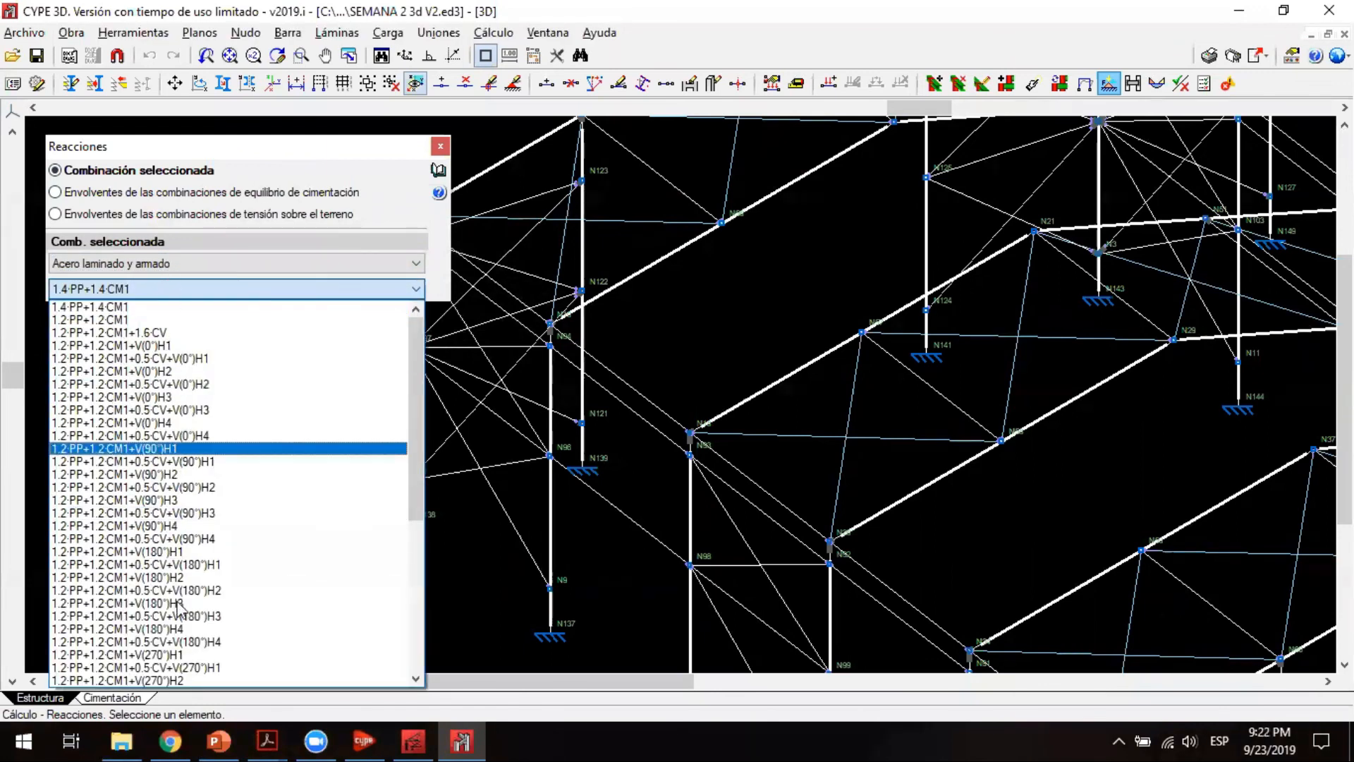
Step: View the foundation equilibrium envelope reactions at support N138, then close the reactions display
{"action": "left_click", "coordinate": [190, 205]}
{"action": "left_click", "coordinate": [192, 193]}
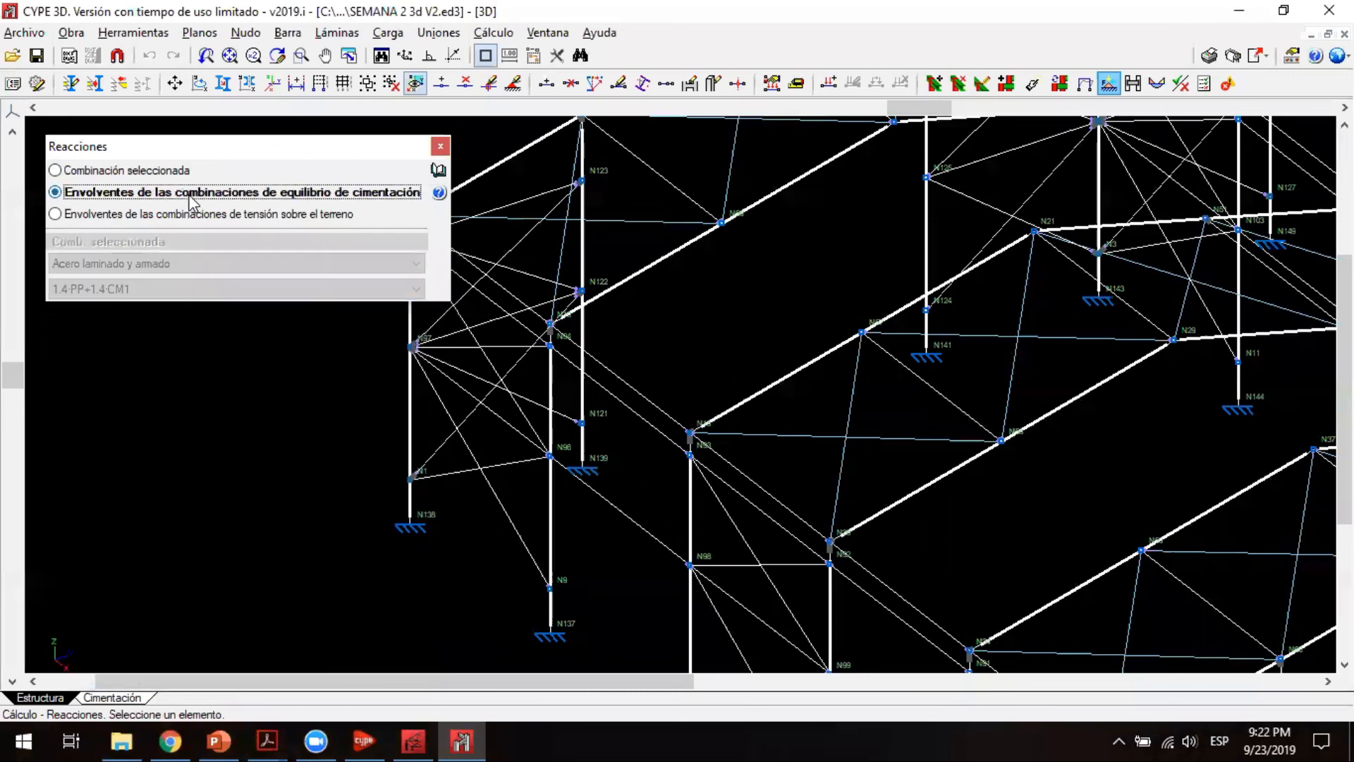
{"action": "left_click", "coordinate": [411, 526]}
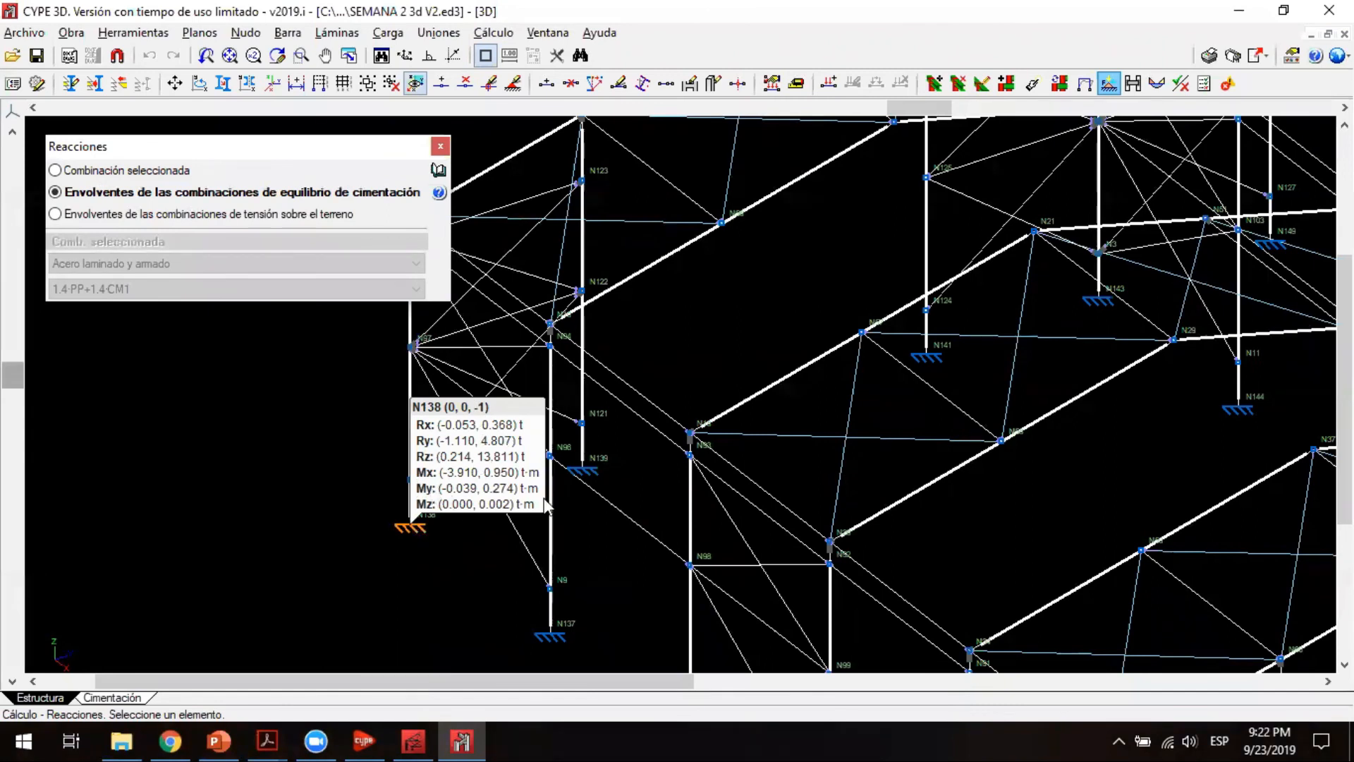
{"action": "left_click", "coordinate": [440, 146]}
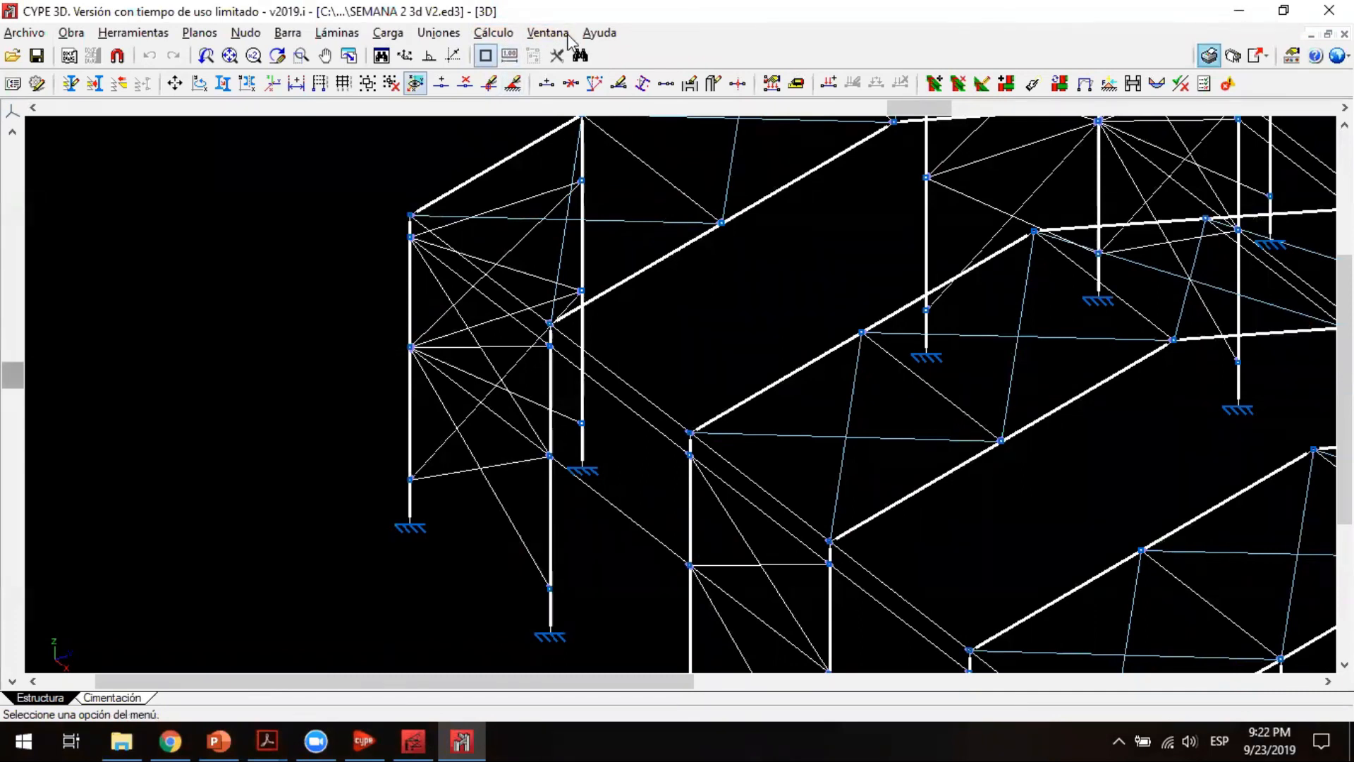
Step: Open the project's report selection, accepting the incidence notice, and review the available chapters on project data and structure geometry
{"action": "left_click", "coordinate": [1210, 56]}
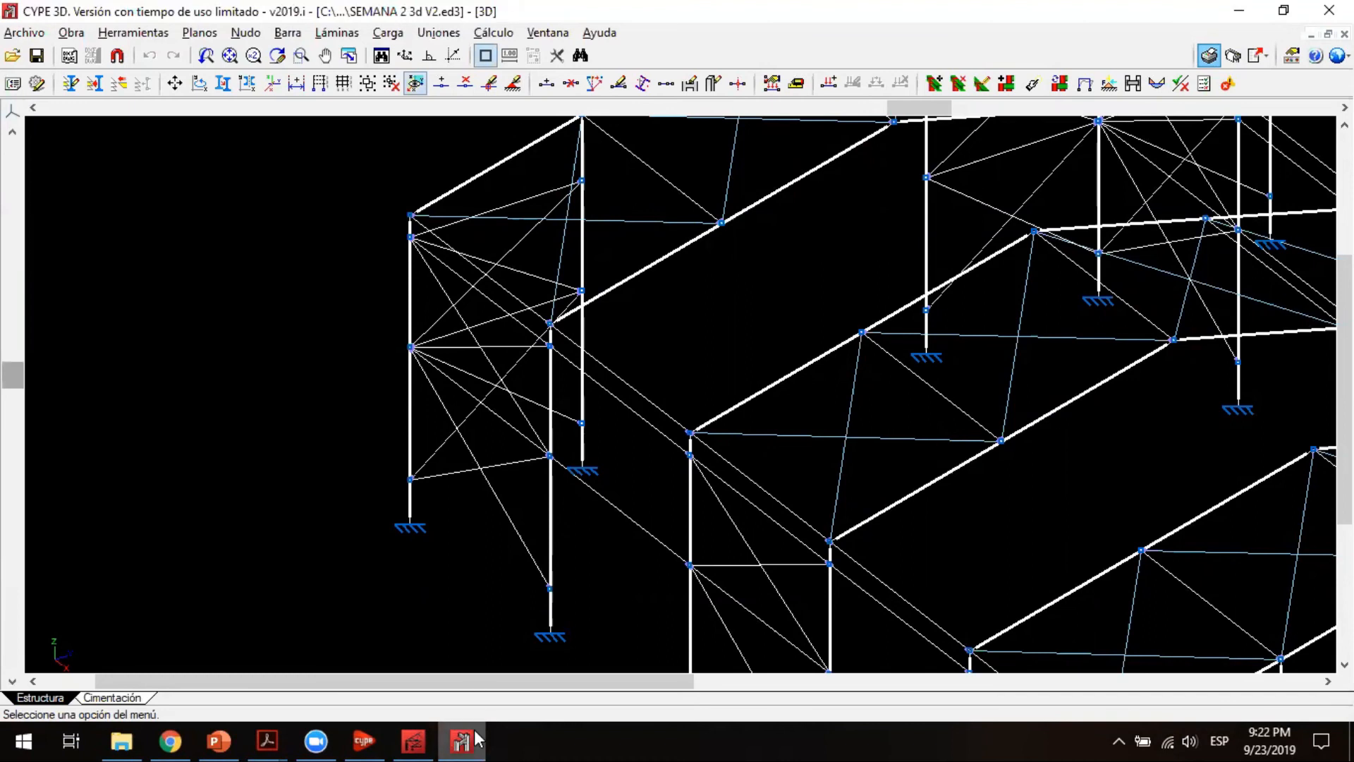
{"action": "mouse_move", "coordinate": [468, 736]}
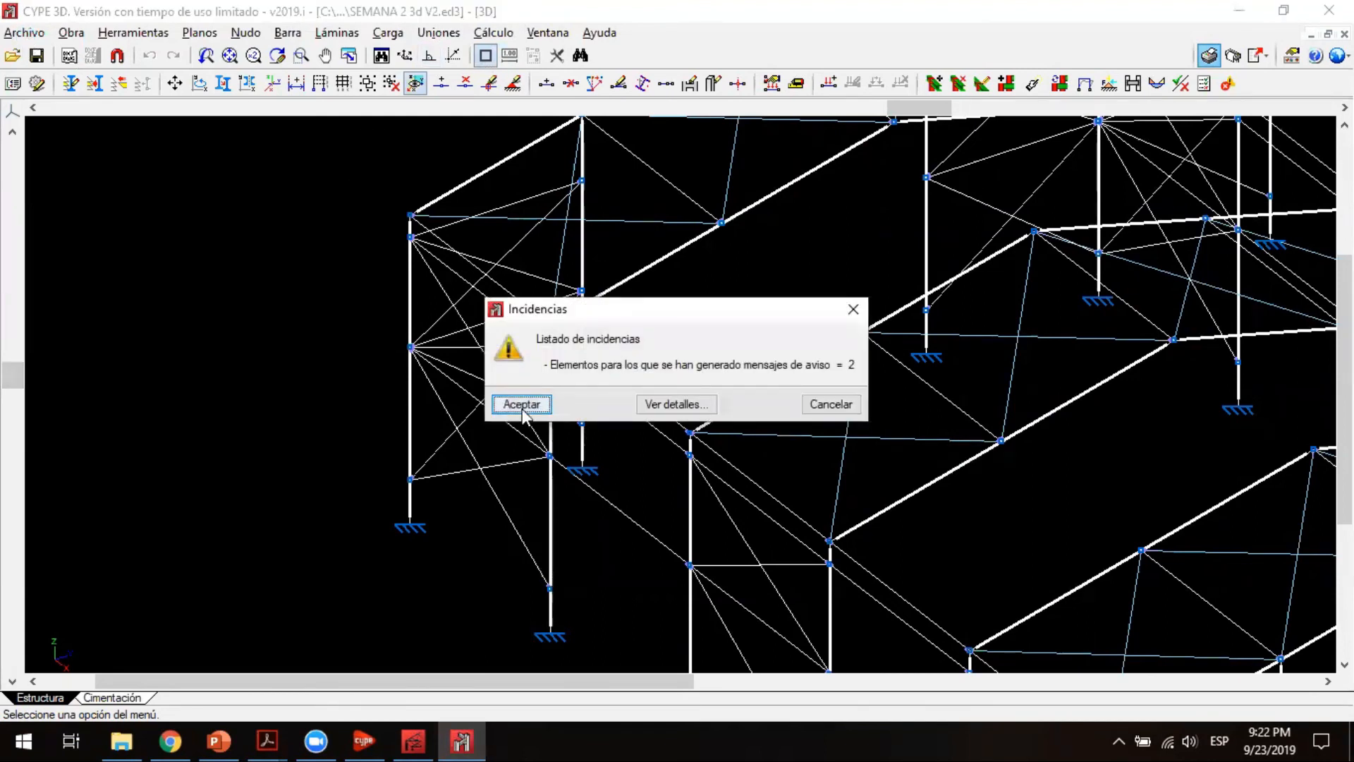
{"action": "left_click", "coordinate": [523, 408]}
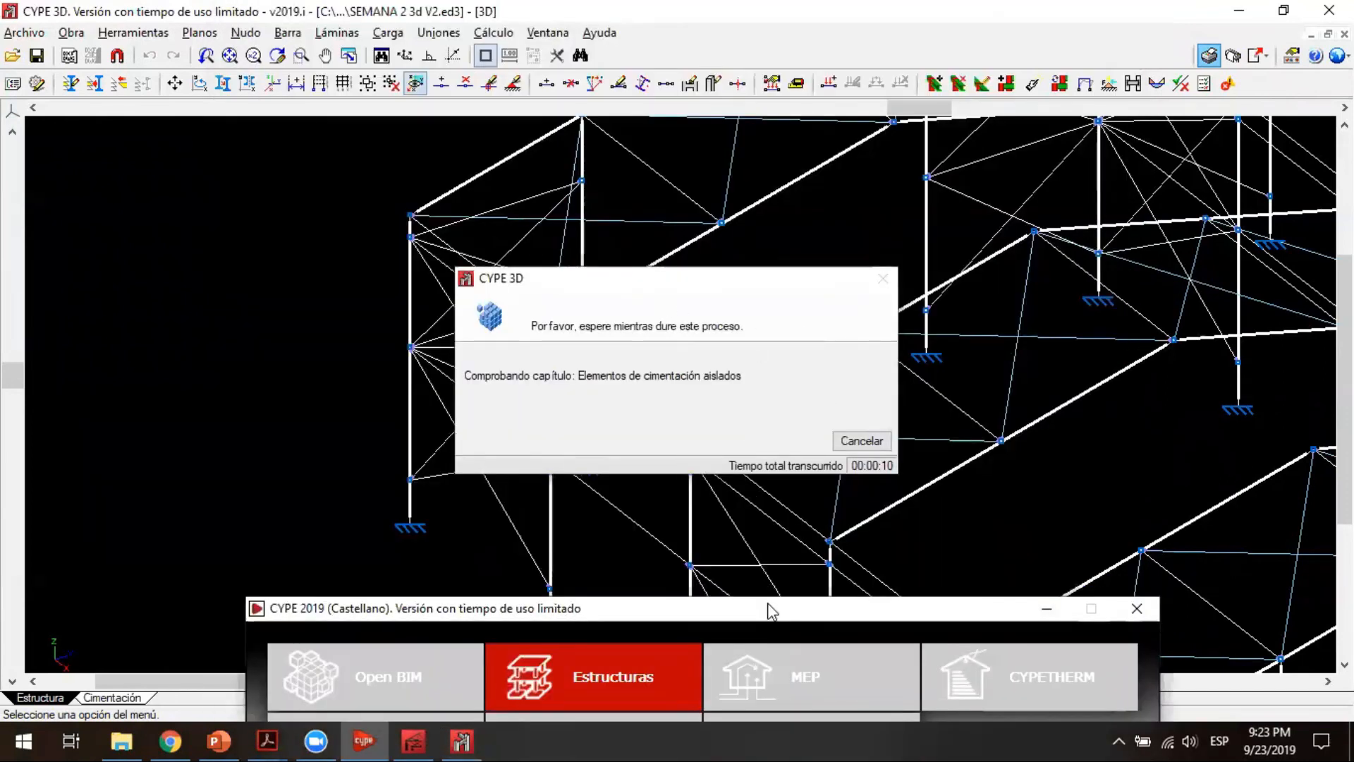
{"action": "left_click_drag", "start_coordinate": [767, 604], "coordinate": [766, 523]}
{"action": "left_click_drag", "start_coordinate": [732, 282], "coordinate": [732, 217]}
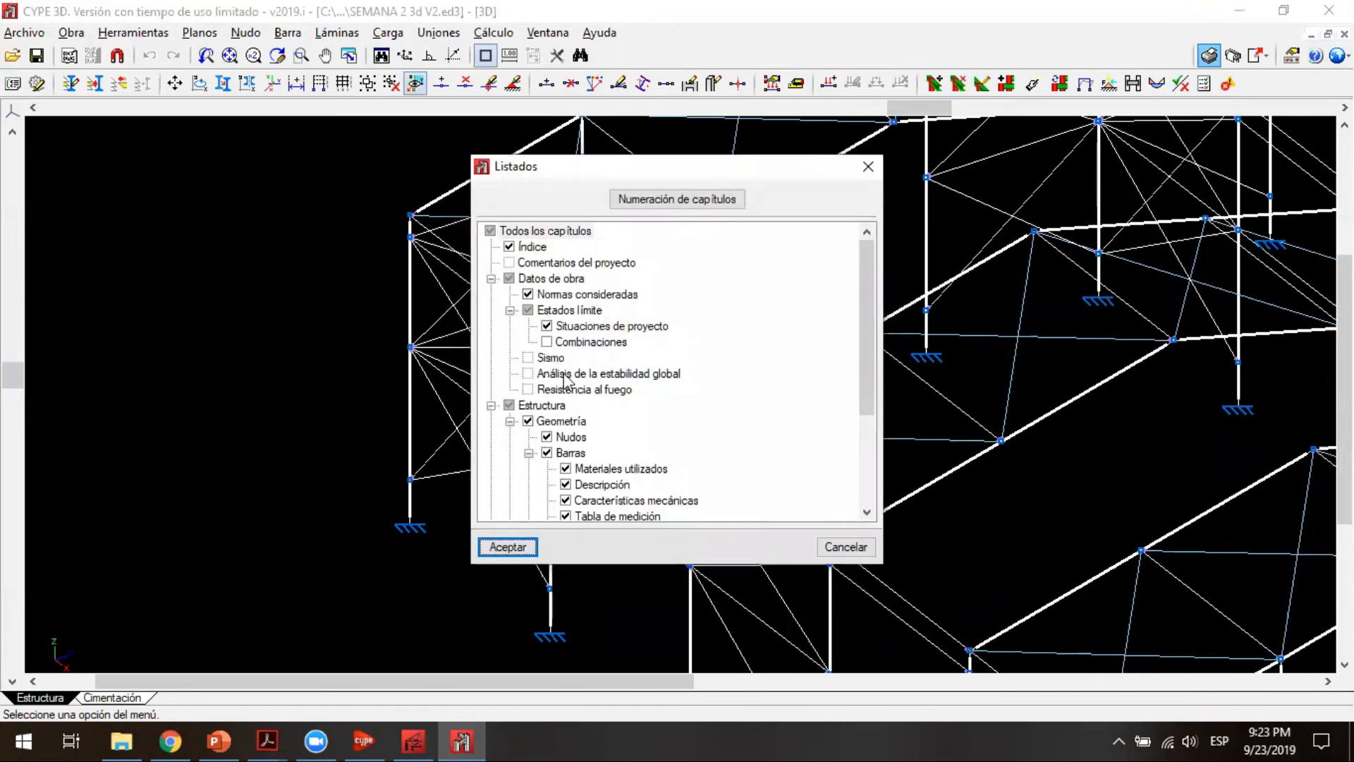
{"action": "scroll", "coordinate": [591, 389], "scroll_direction": "down", "scroll_amount": 2}
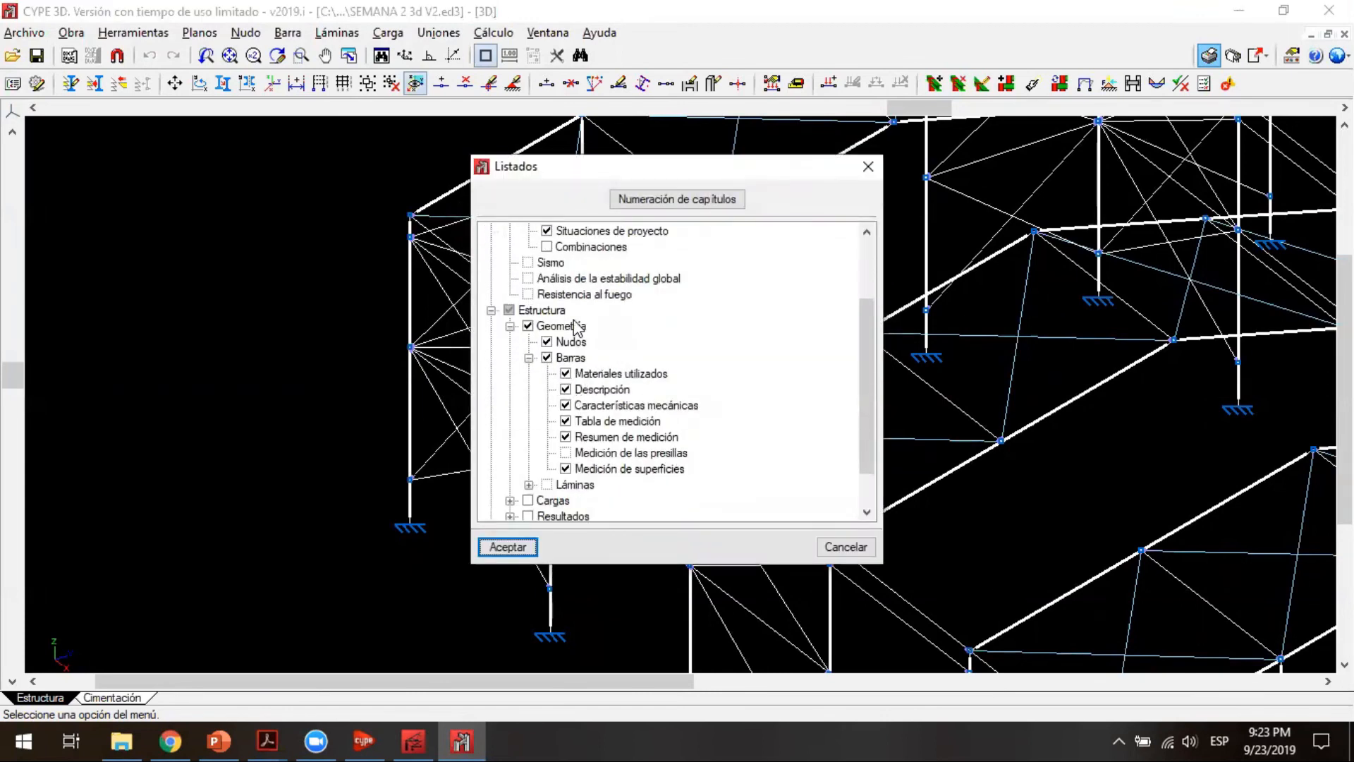
{"action": "scroll", "coordinate": [545, 340], "scroll_direction": "down", "scroll_amount": 1}
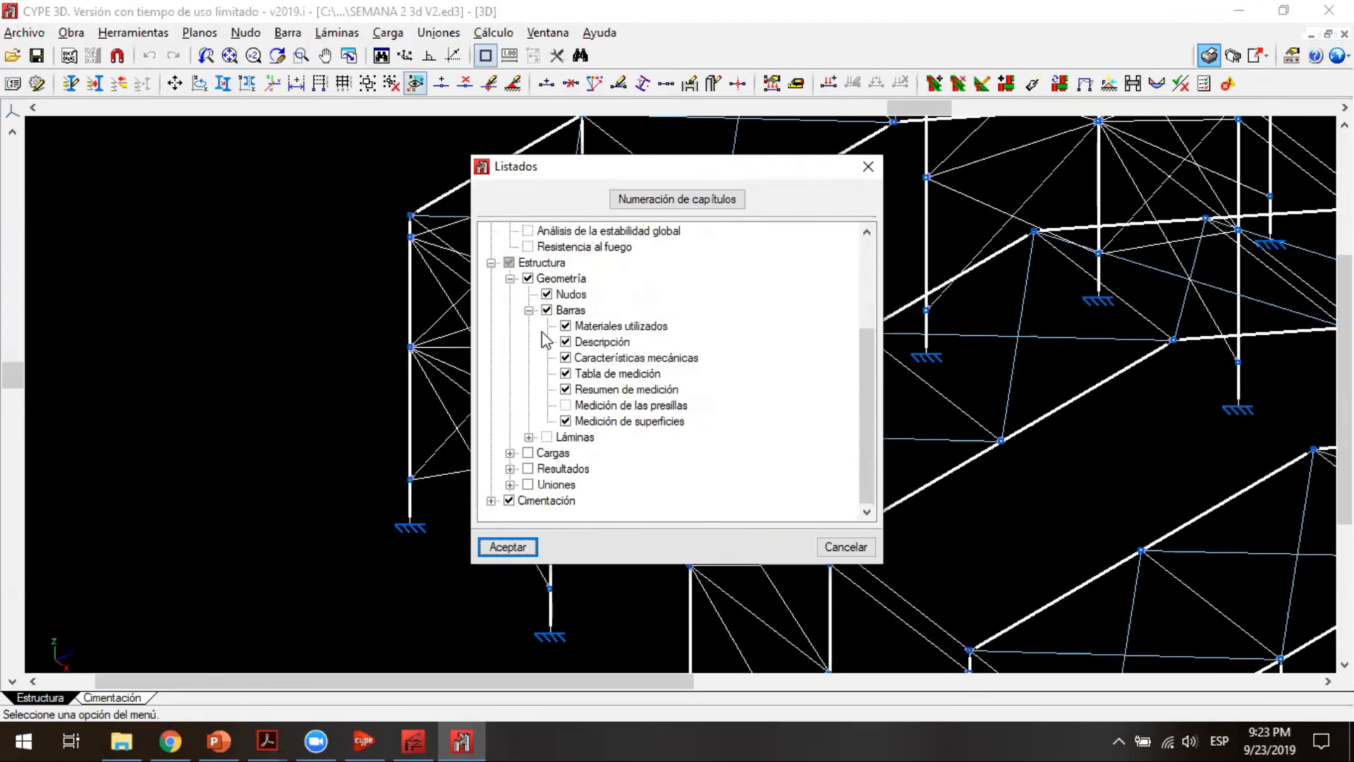
Step: Expand the results chapter down to the node reaction options, then close the report selection without generating anything
{"action": "left_click", "coordinate": [510, 468]}
{"action": "scroll", "coordinate": [546, 395], "scroll_direction": "down", "scroll_amount": 1}
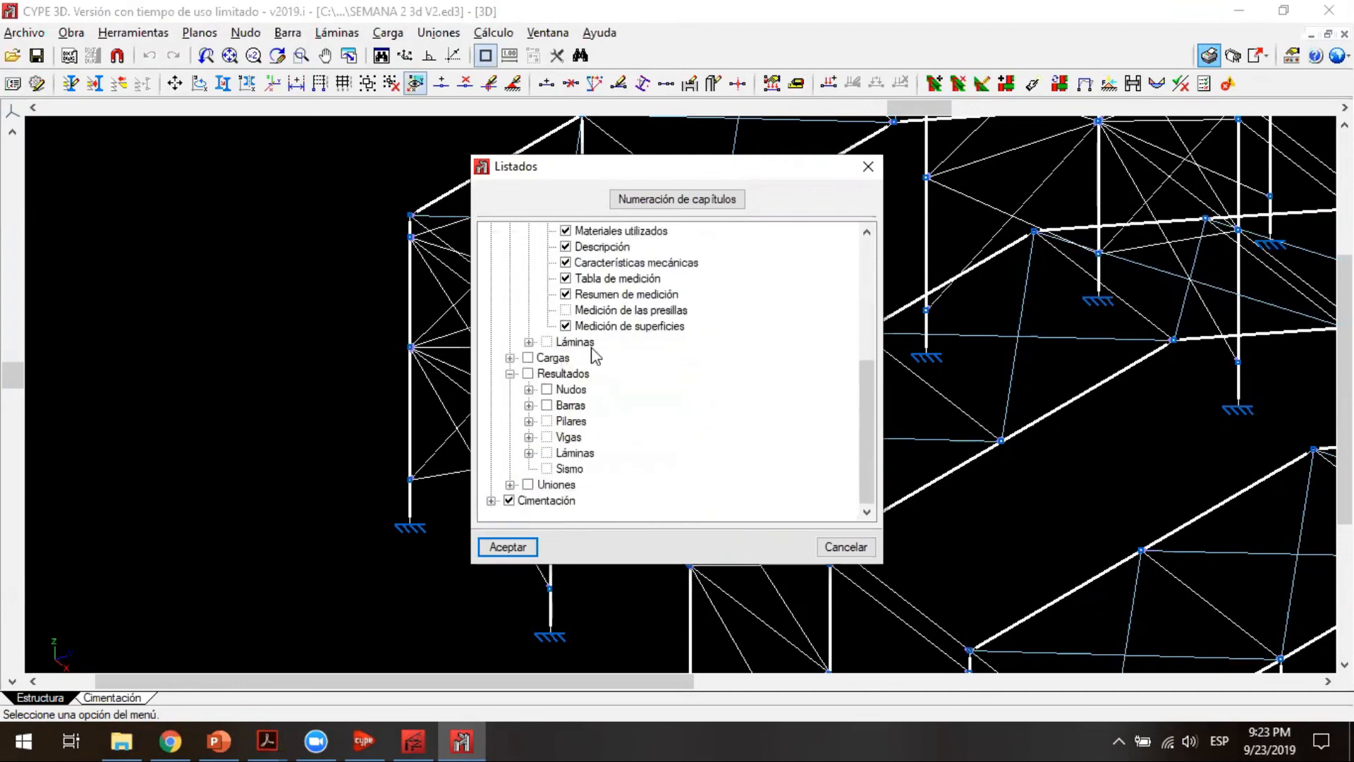
{"action": "left_click", "coordinate": [528, 390]}
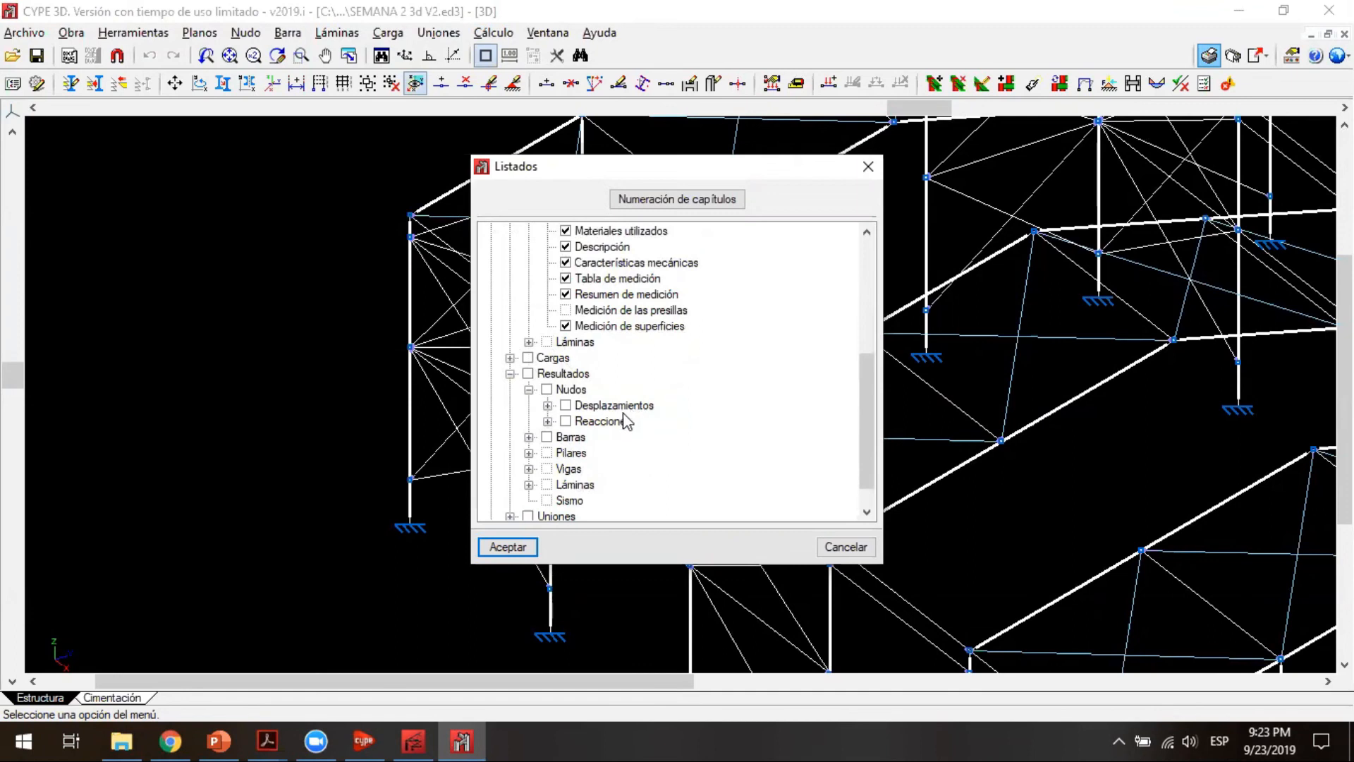
{"action": "left_click", "coordinate": [548, 421]}
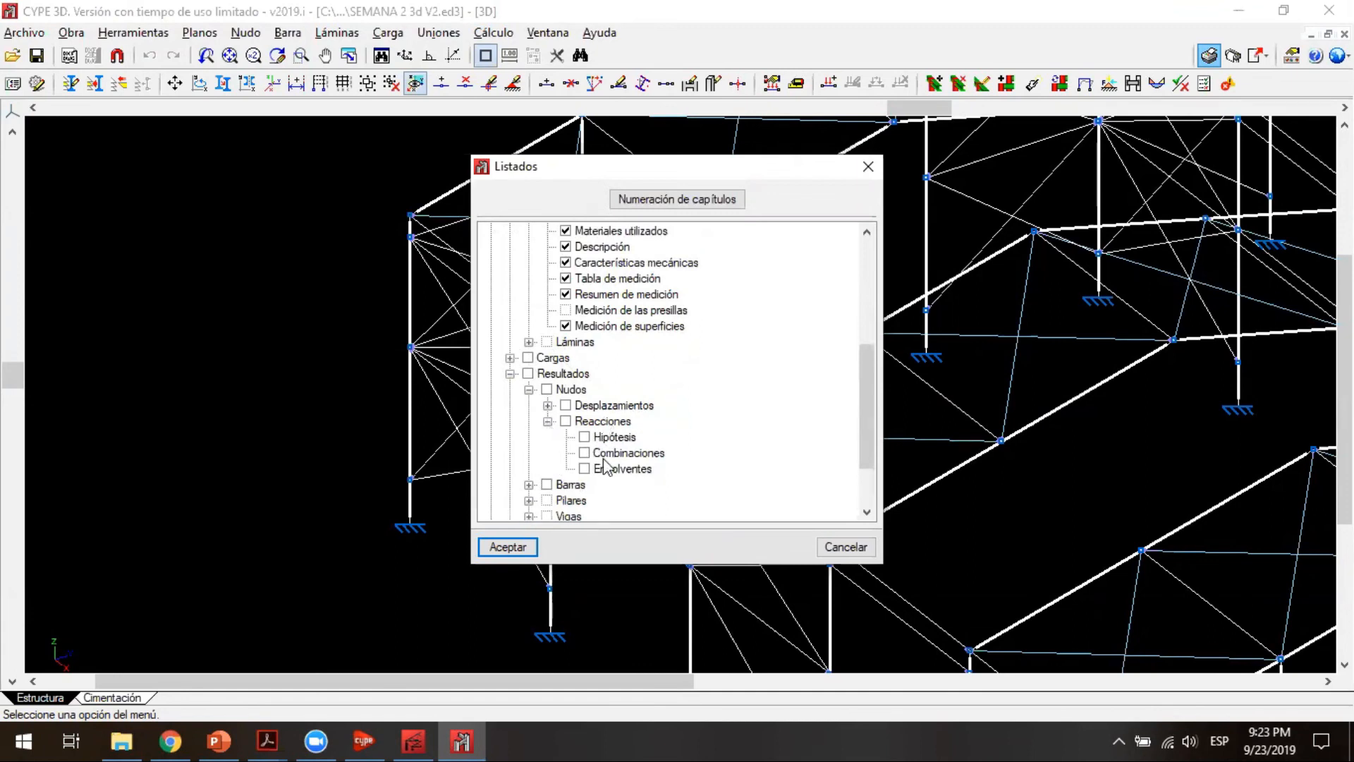
{"action": "left_click", "coordinate": [869, 167]}
{"action": "scroll", "coordinate": [543, 488], "scroll_direction": "down", "scroll_amount": 4}
{"action": "middle_click_drag", "start_coordinate": [506, 536], "coordinate": [445, 259]}
{"action": "scroll", "coordinate": [405, 240], "scroll_direction": "up", "scroll_amount": 1}
{"action": "scroll", "coordinate": [405, 250], "scroll_direction": "up", "scroll_amount": 2}
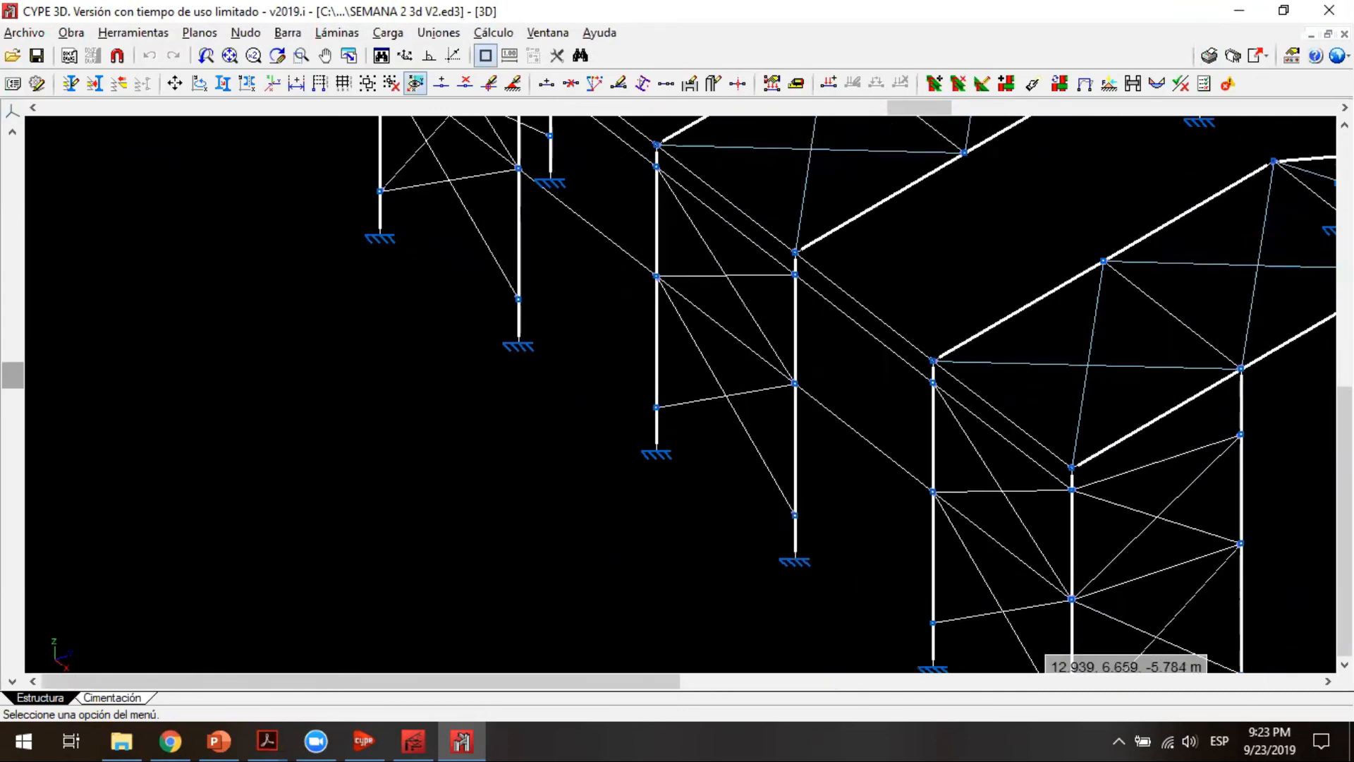
{"action": "scroll", "coordinate": [1063, 427], "scroll_direction": "down", "scroll_amount": 3}
{"action": "middle_click_drag", "start_coordinate": [1020, 310], "coordinate": [806, 318]}
{"action": "scroll", "coordinate": [806, 318], "scroll_direction": "down", "scroll_amount": 2}
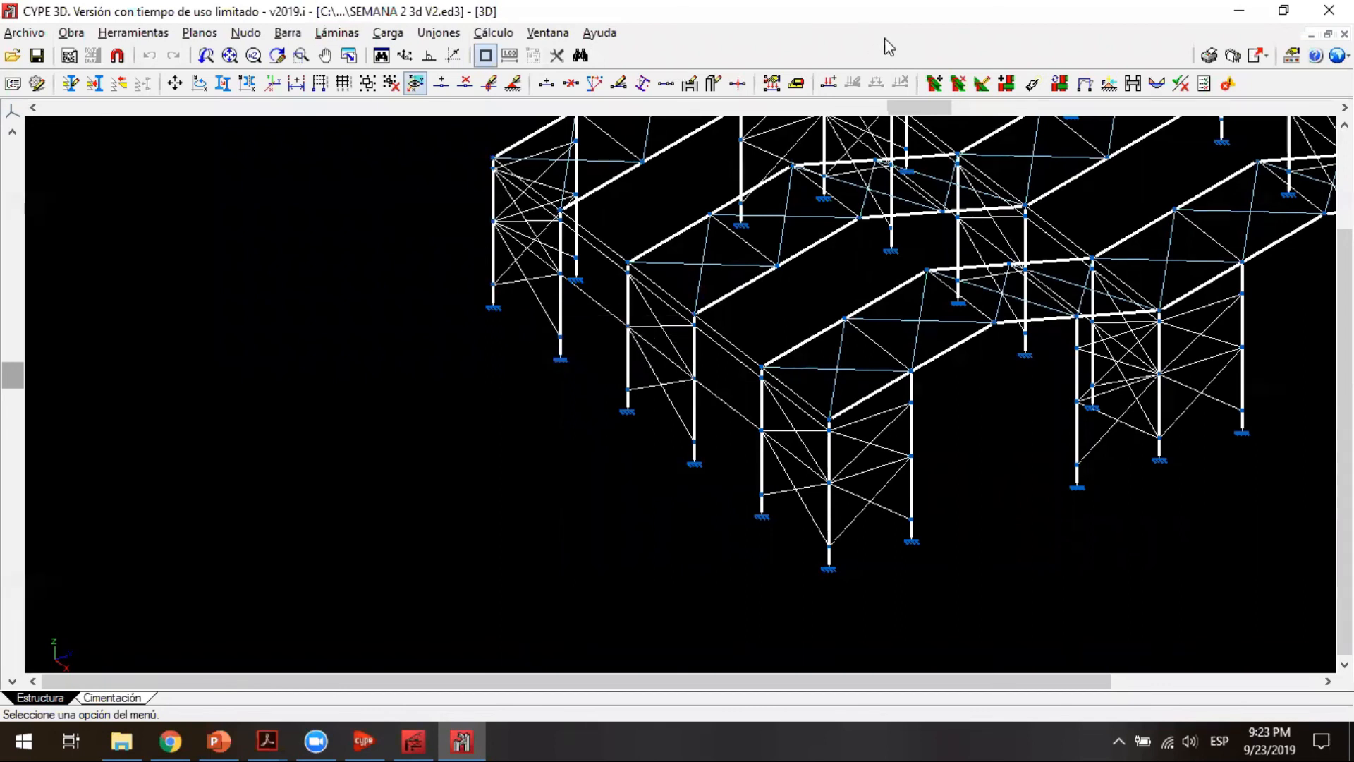
{"action": "middle_click_drag", "start_coordinate": [736, 272], "coordinate": [525, 372]}
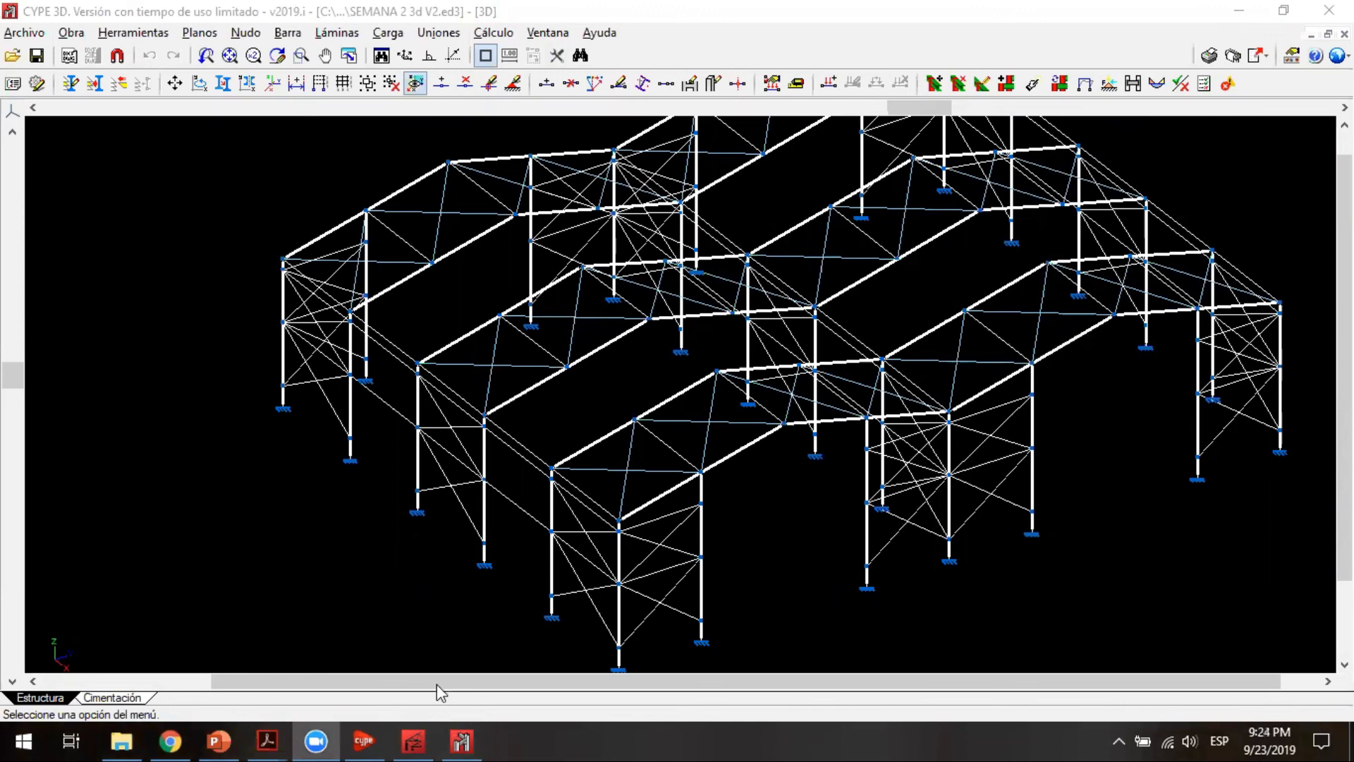
Step: Open the E.L.U. checks at the most unfavourable point for the rafter at node N18 and review its tension resistance and compression slenderness limit
{"action": "mouse_move", "coordinate": [460, 739]}
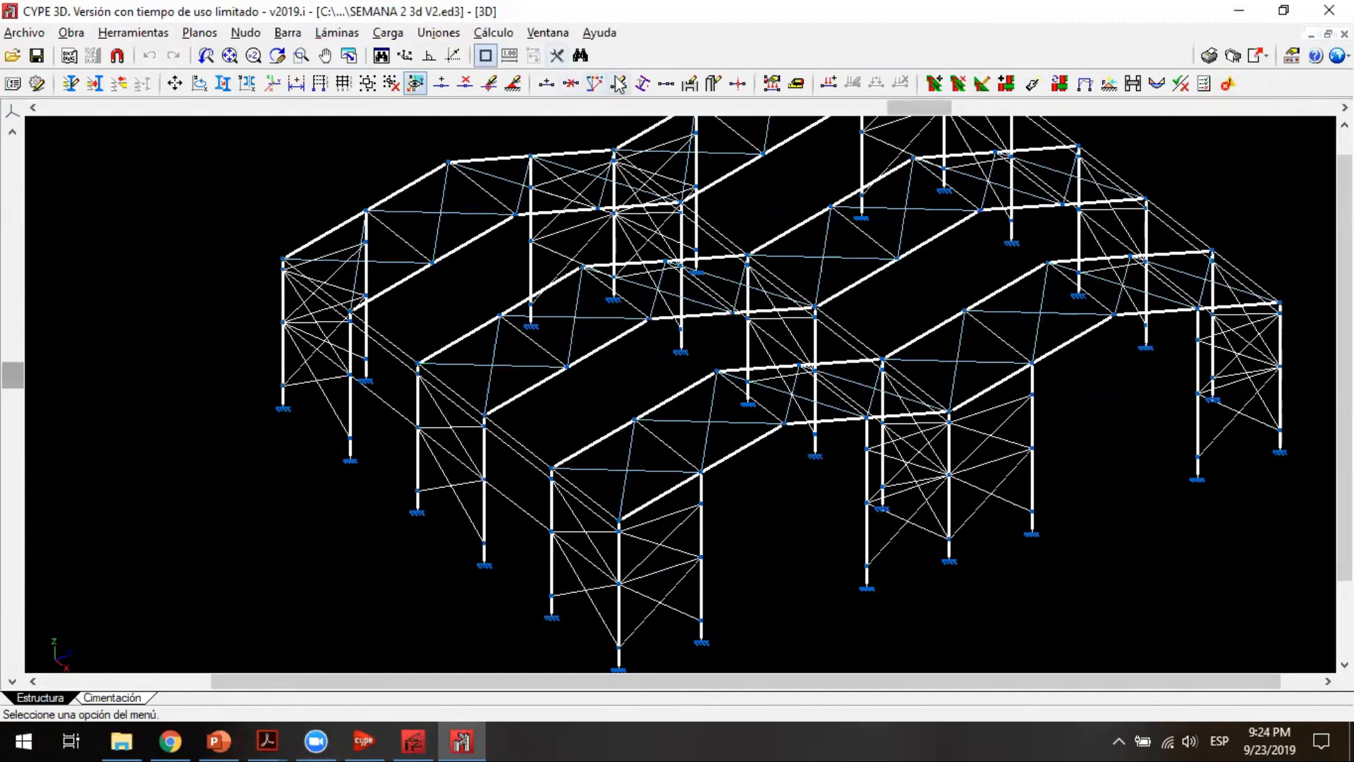
{"action": "left_click", "coordinate": [1204, 84]}
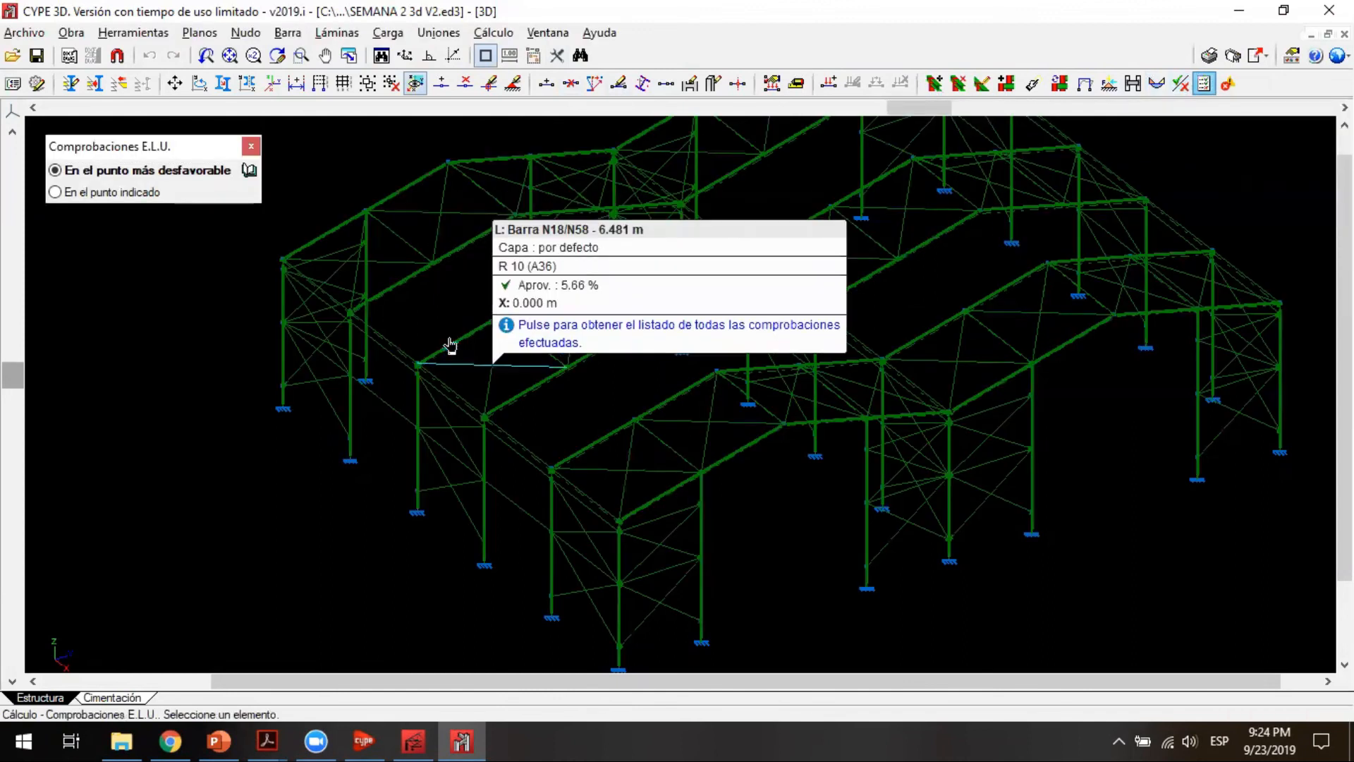
{"action": "left_click", "coordinate": [352, 361]}
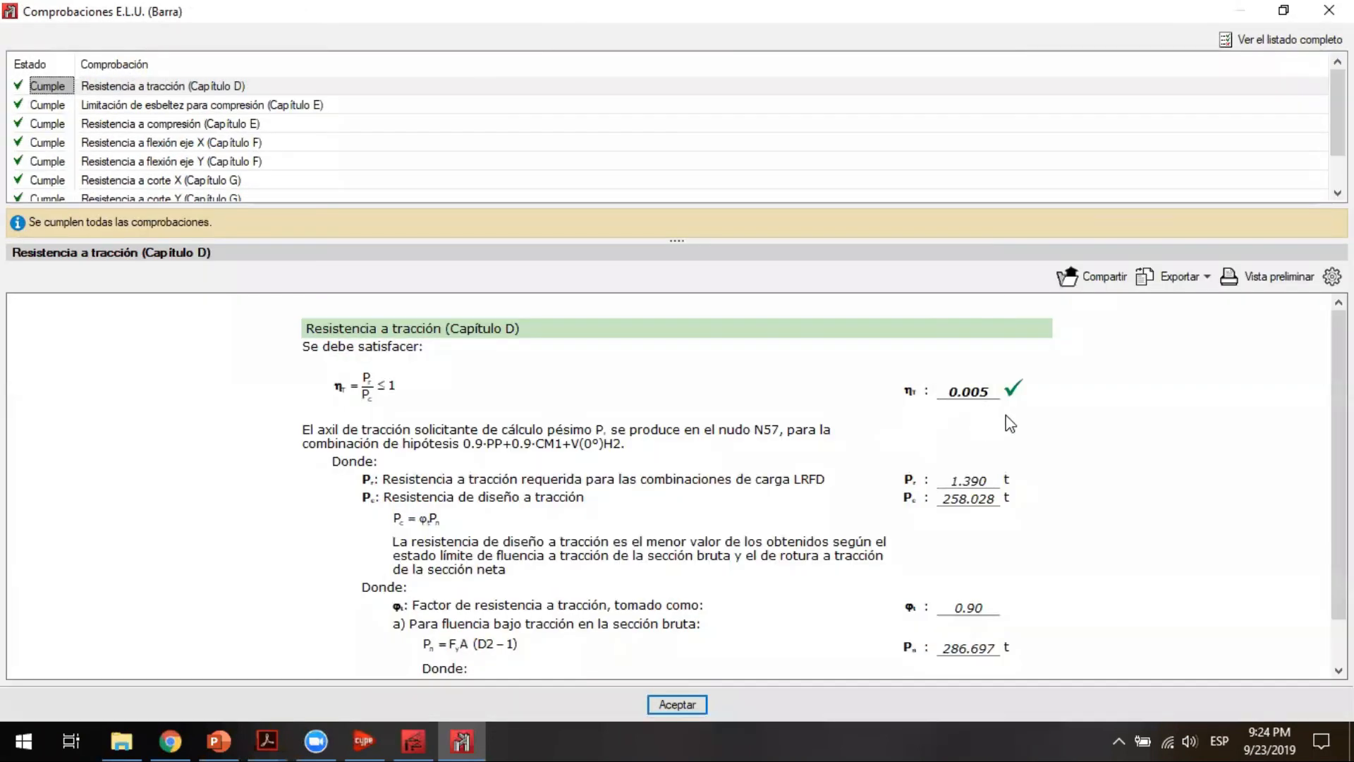
{"action": "left_click", "coordinate": [311, 105]}
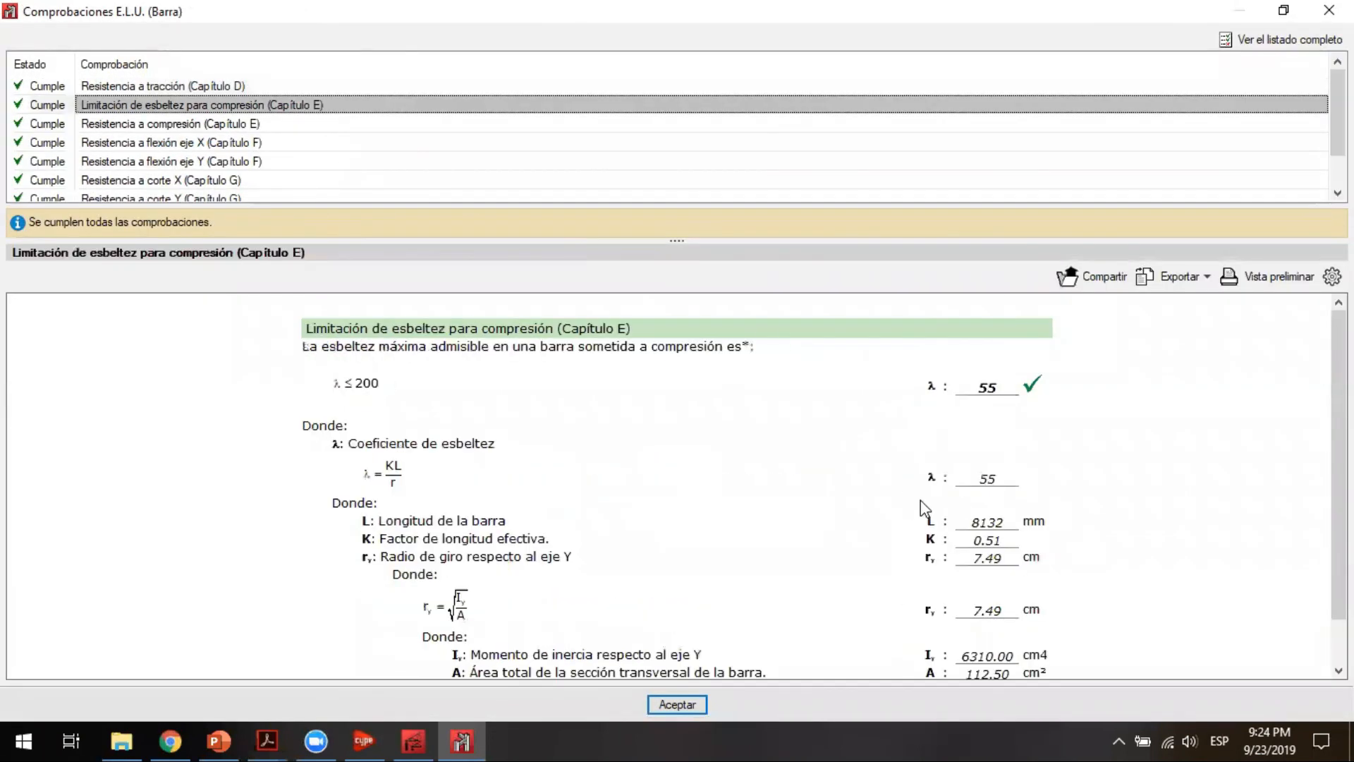
{"action": "left_click", "coordinate": [210, 85]}
{"action": "scroll", "coordinate": [591, 413], "scroll_direction": "down", "scroll_amount": 1}
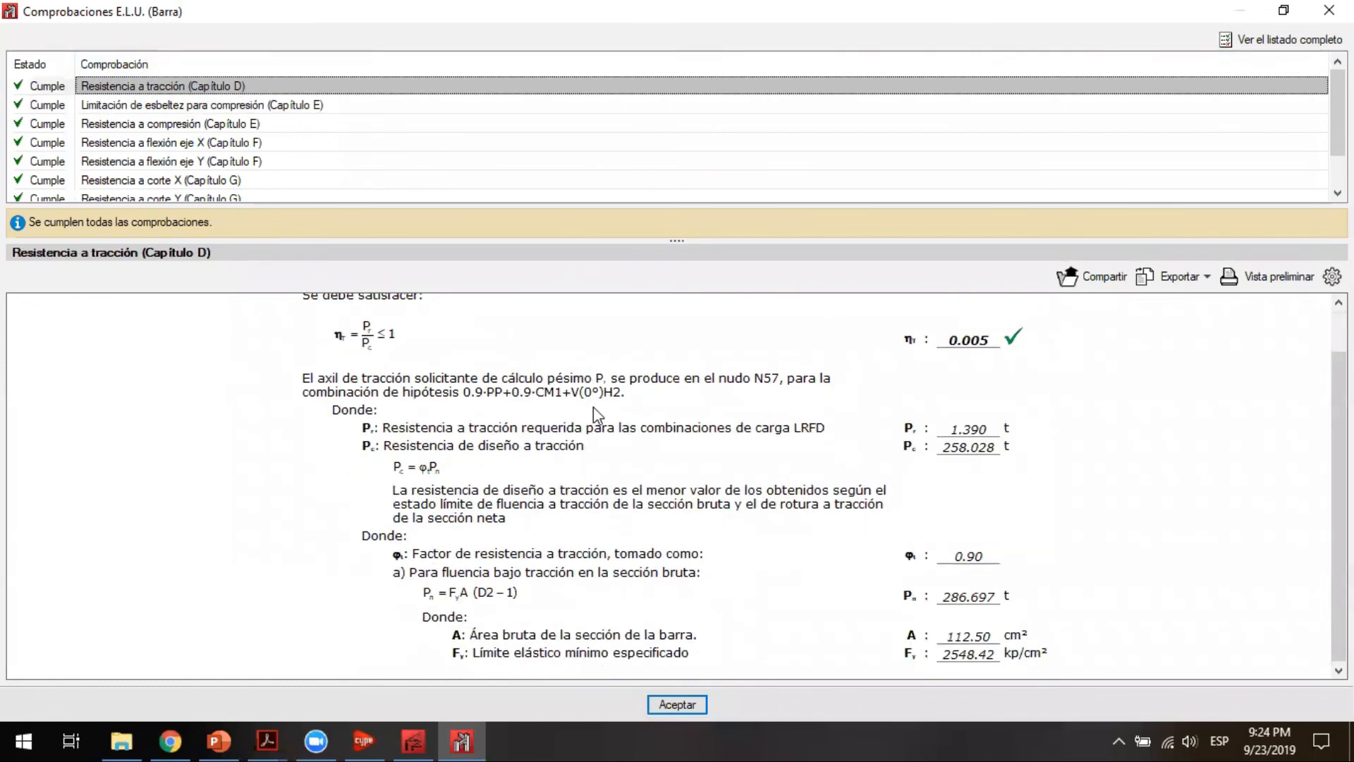
{"action": "left_click", "coordinate": [319, 109]}
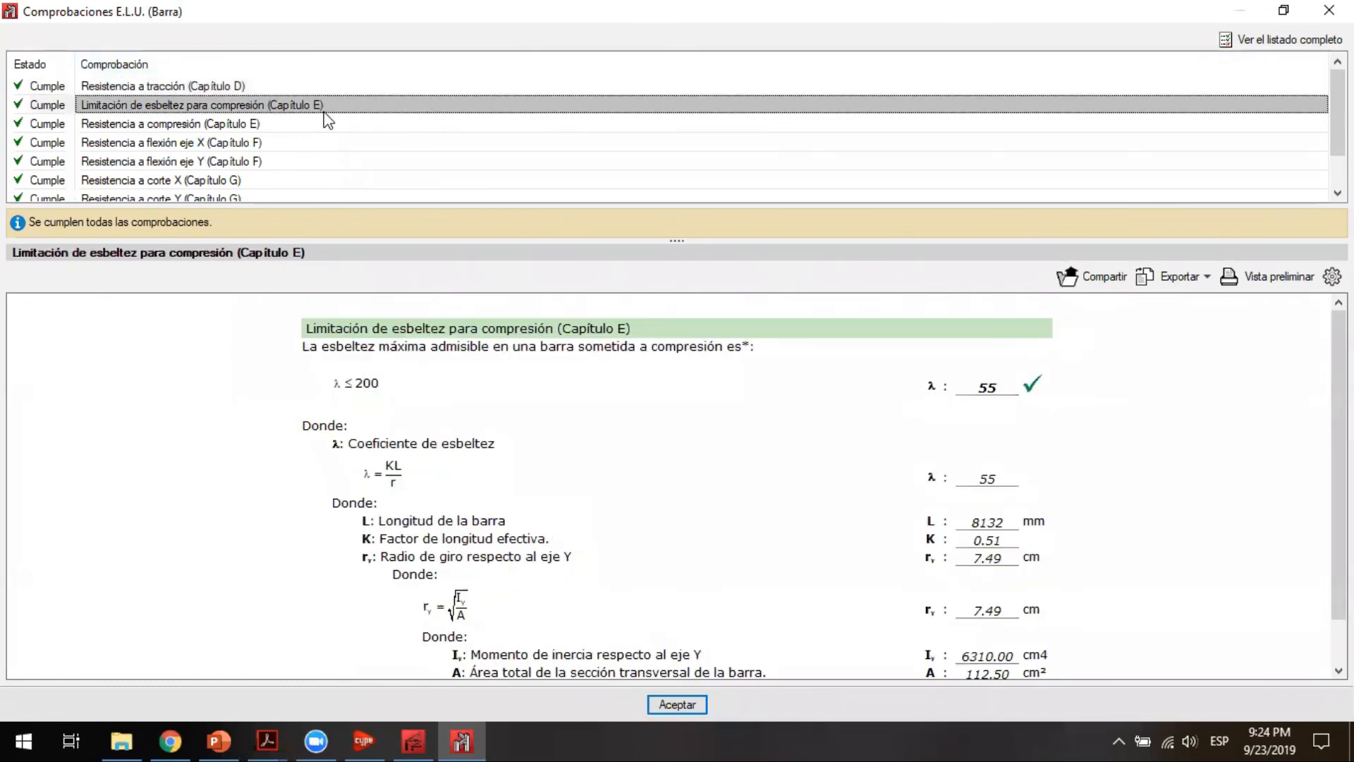
Step: Review the rafter's compression resistance and its full X-axis bending resistance calculation, then close the check report
{"action": "left_click", "coordinate": [280, 129]}
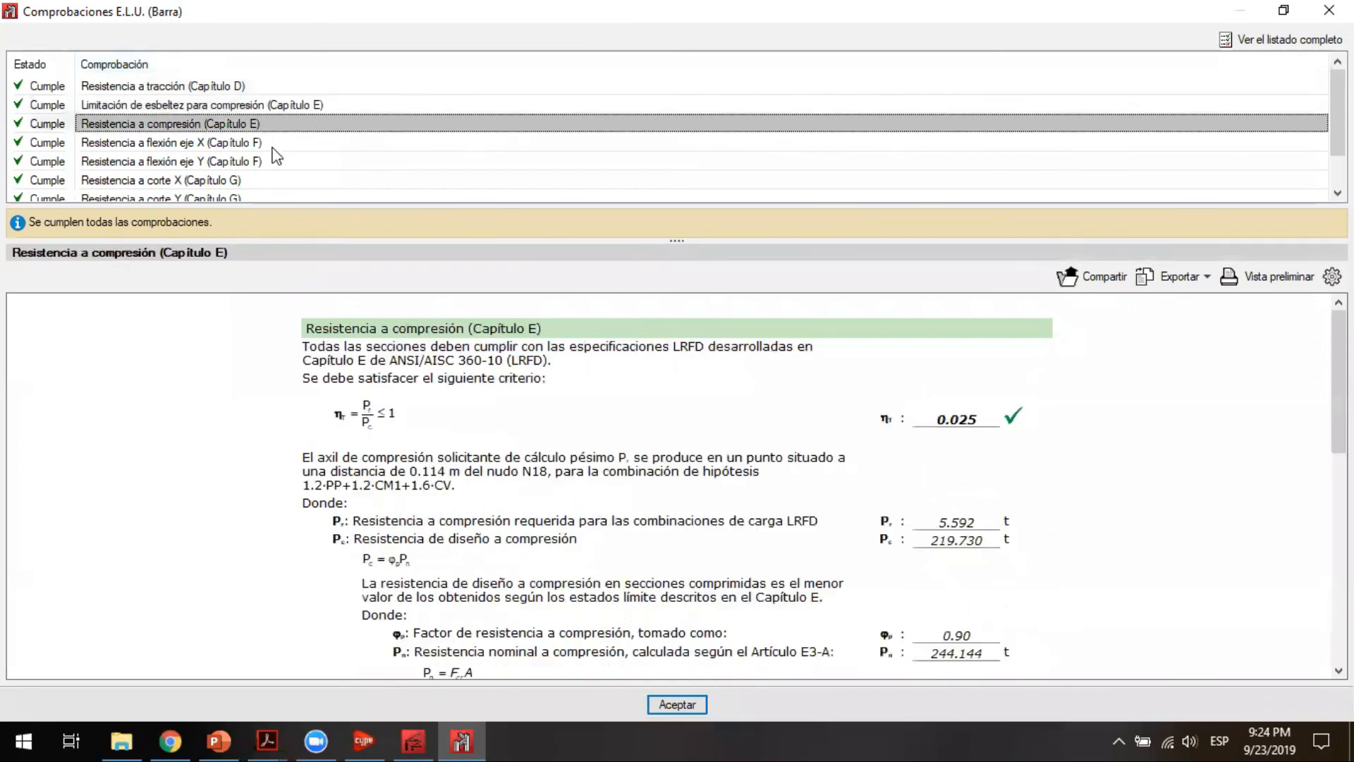
{"action": "left_click", "coordinate": [239, 141]}
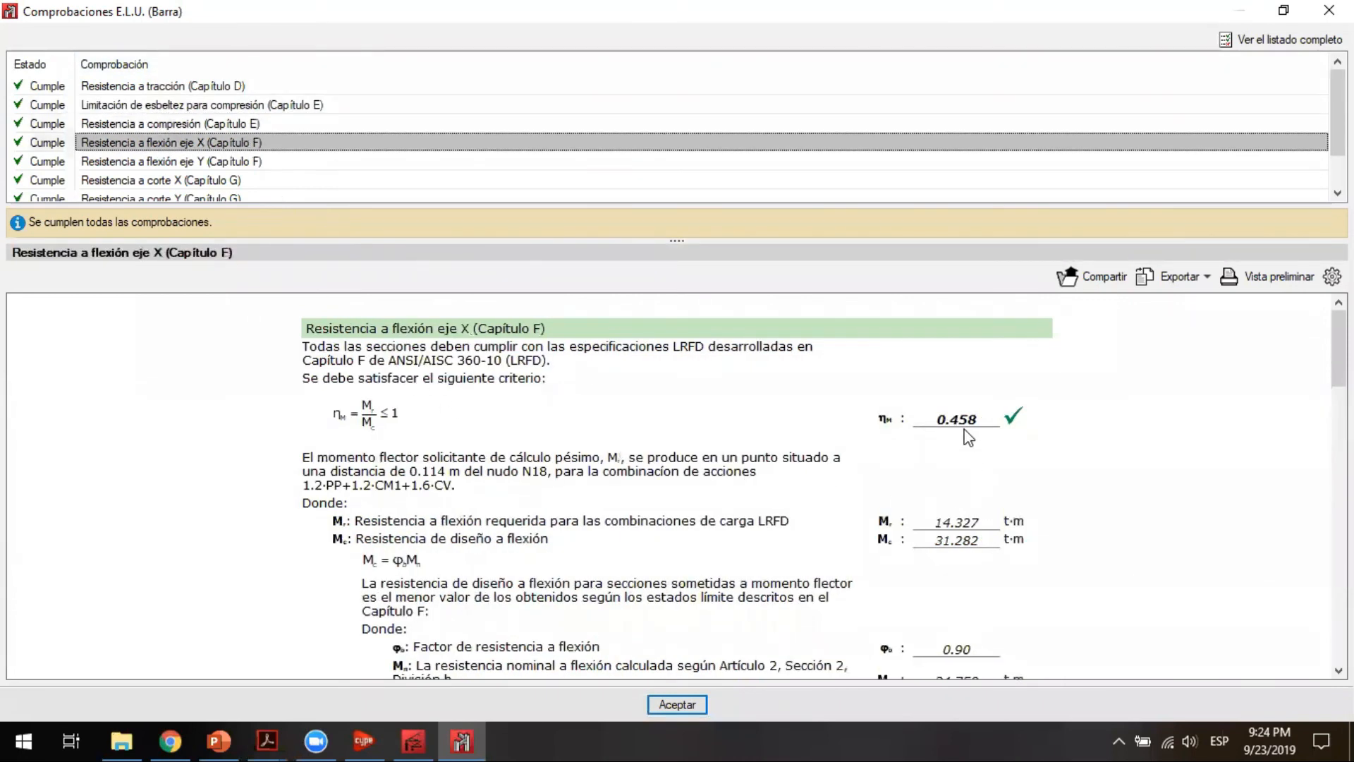
{"action": "scroll", "coordinate": [945, 458], "scroll_direction": "down", "scroll_amount": 10}
{"action": "scroll", "coordinate": [942, 483], "scroll_direction": "down", "scroll_amount": 8}
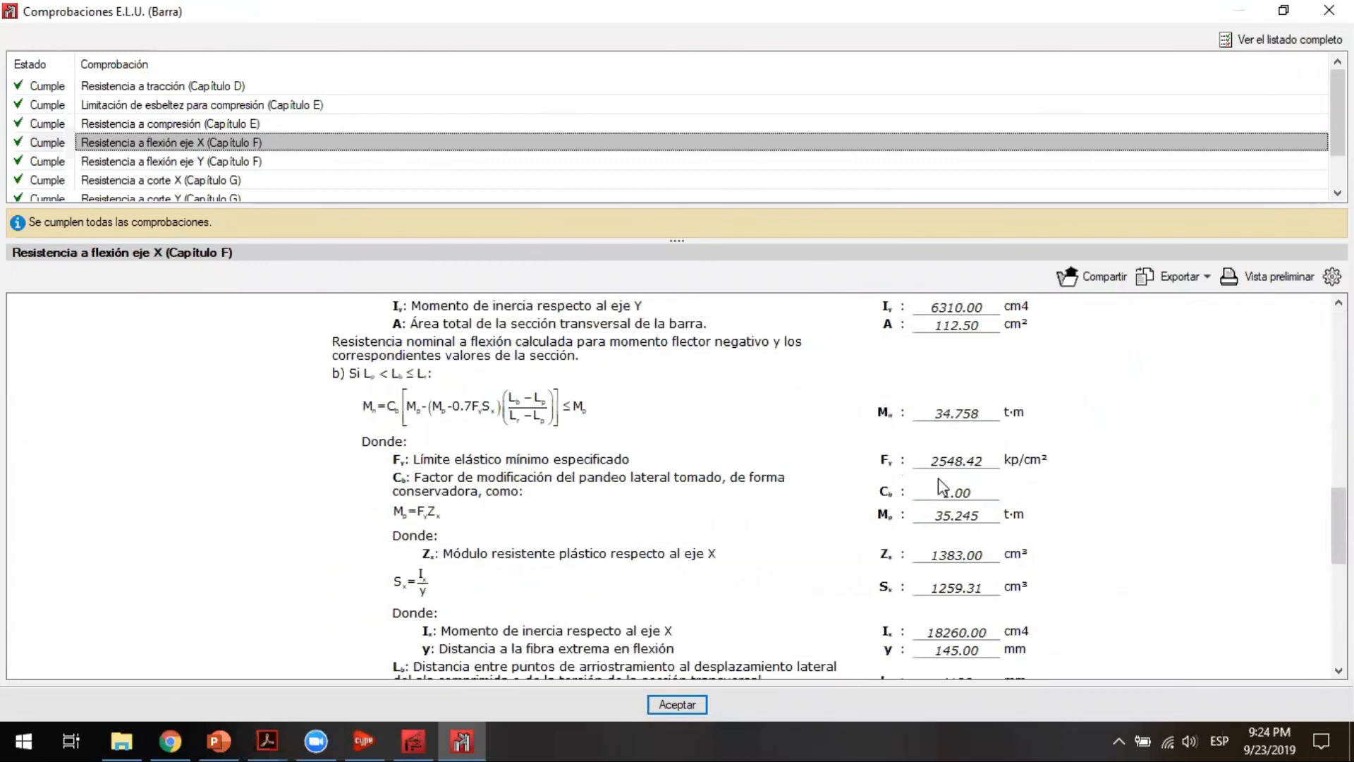
{"action": "scroll", "coordinate": [941, 486], "scroll_direction": "down", "scroll_amount": 10}
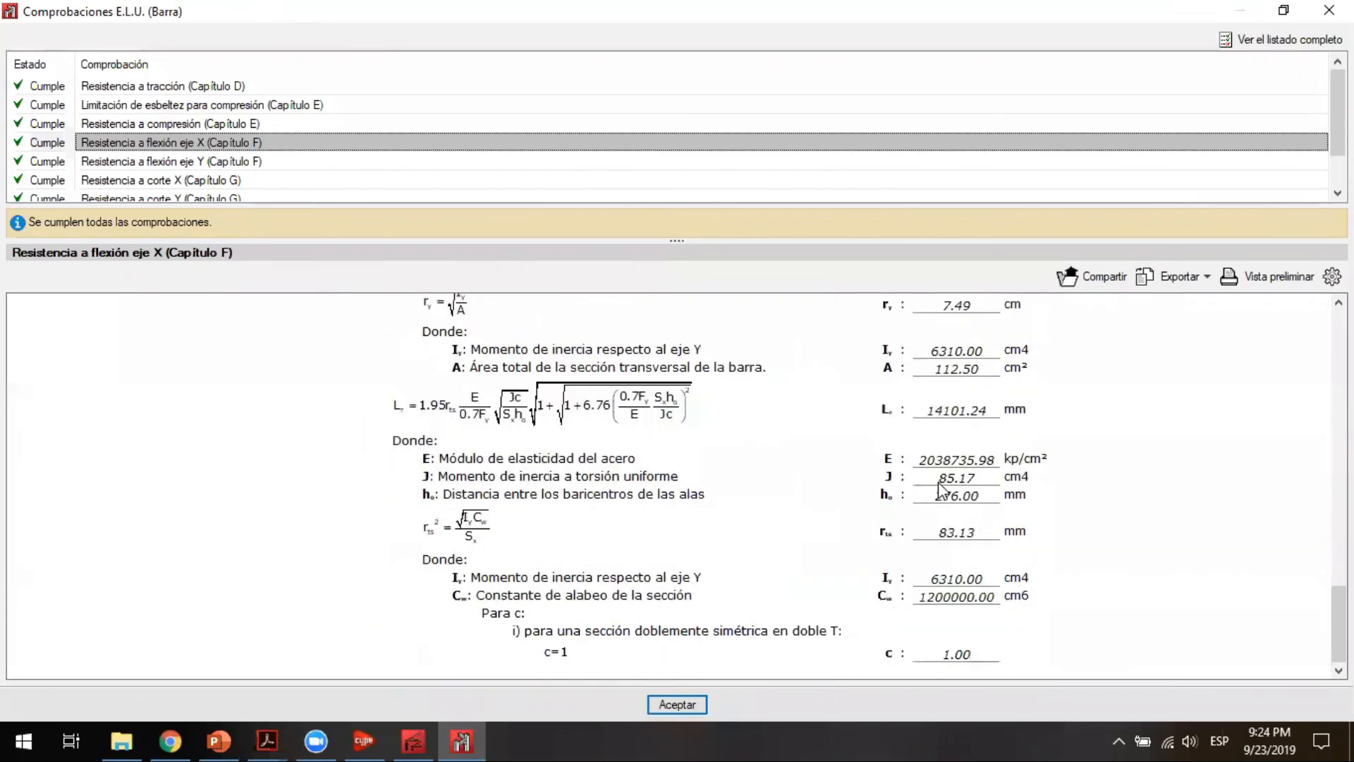
{"action": "scroll", "coordinate": [721, 487], "scroll_direction": "up", "scroll_amount": 15}
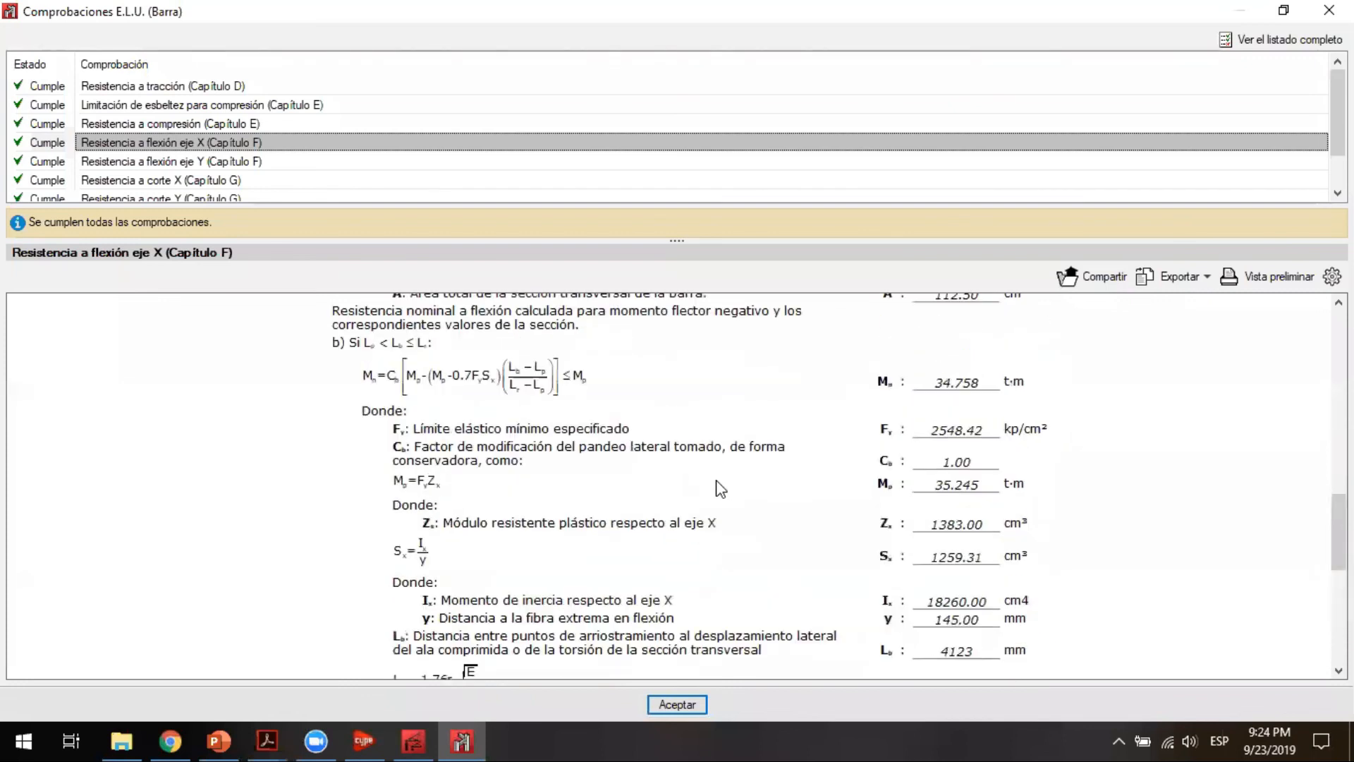
{"action": "scroll", "coordinate": [717, 487], "scroll_direction": "up", "scroll_amount": 3}
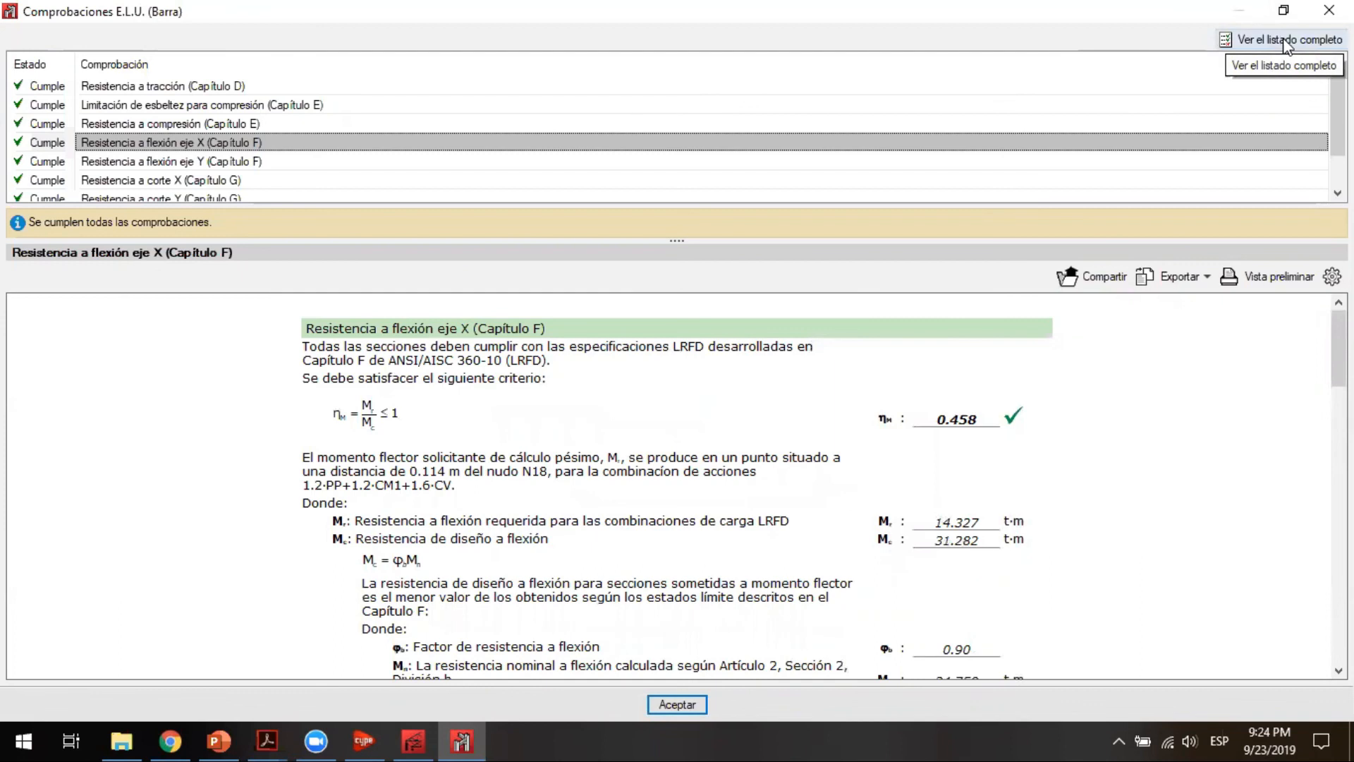
{"action": "key", "text": "Return"}
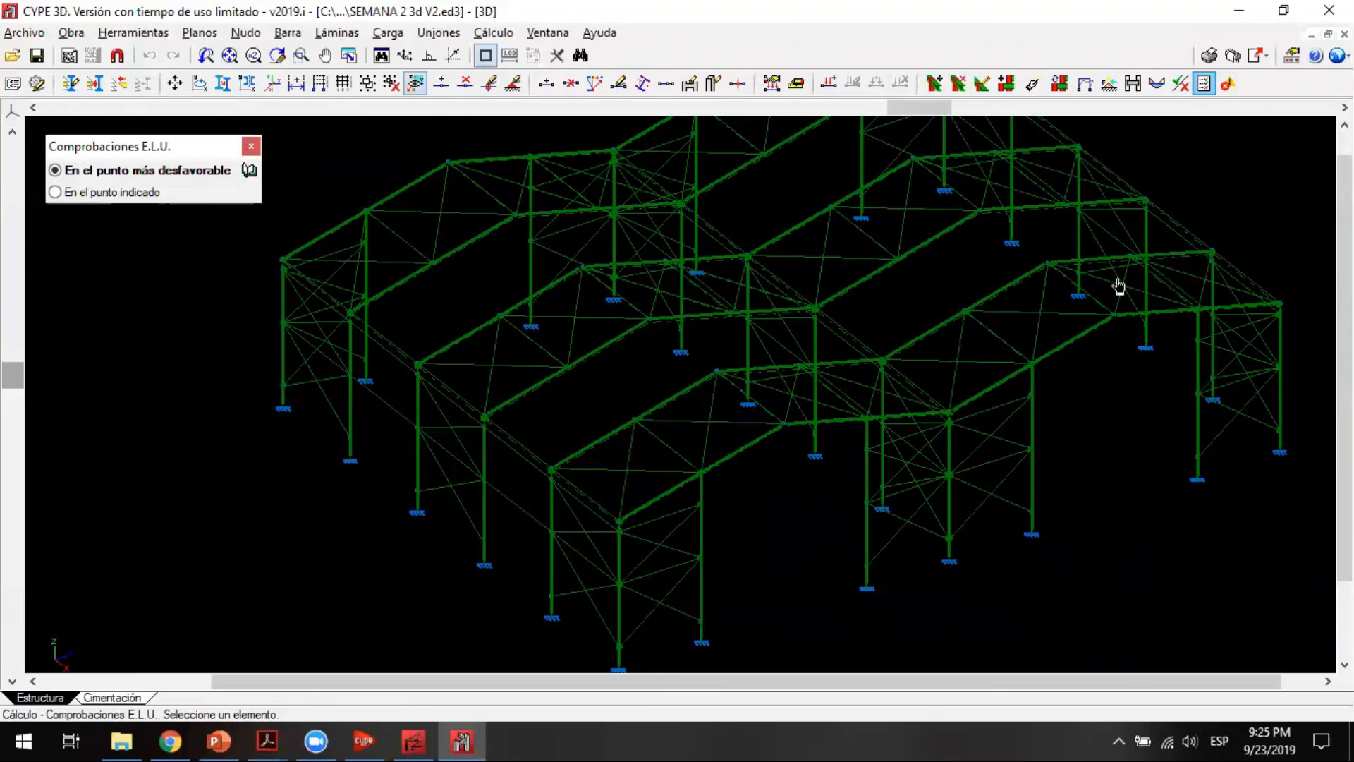
Step: View the available export formats, then generate a sheet with an Estructura 3D drawing of the 3D view at scale 1:100
{"action": "left_click", "coordinate": [1257, 57]}
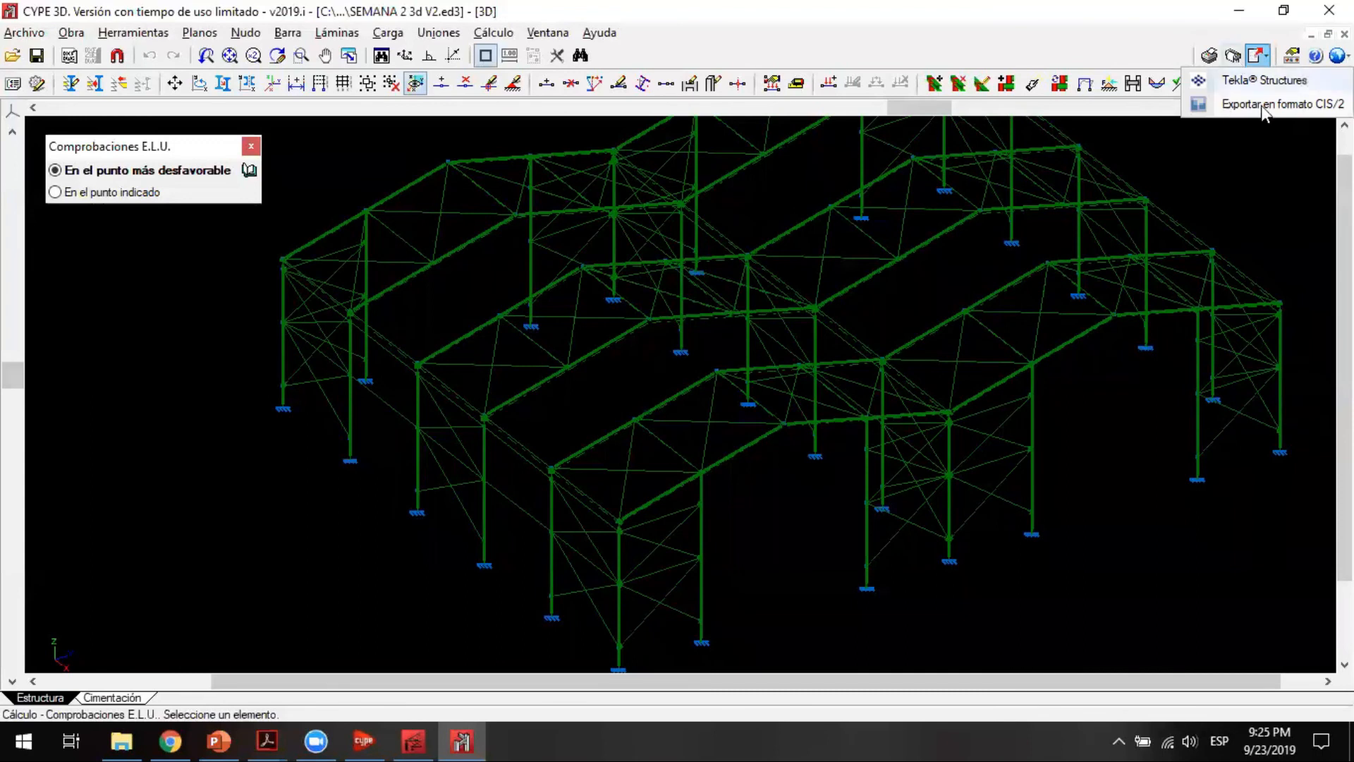
{"action": "left_click", "coordinate": [1234, 56]}
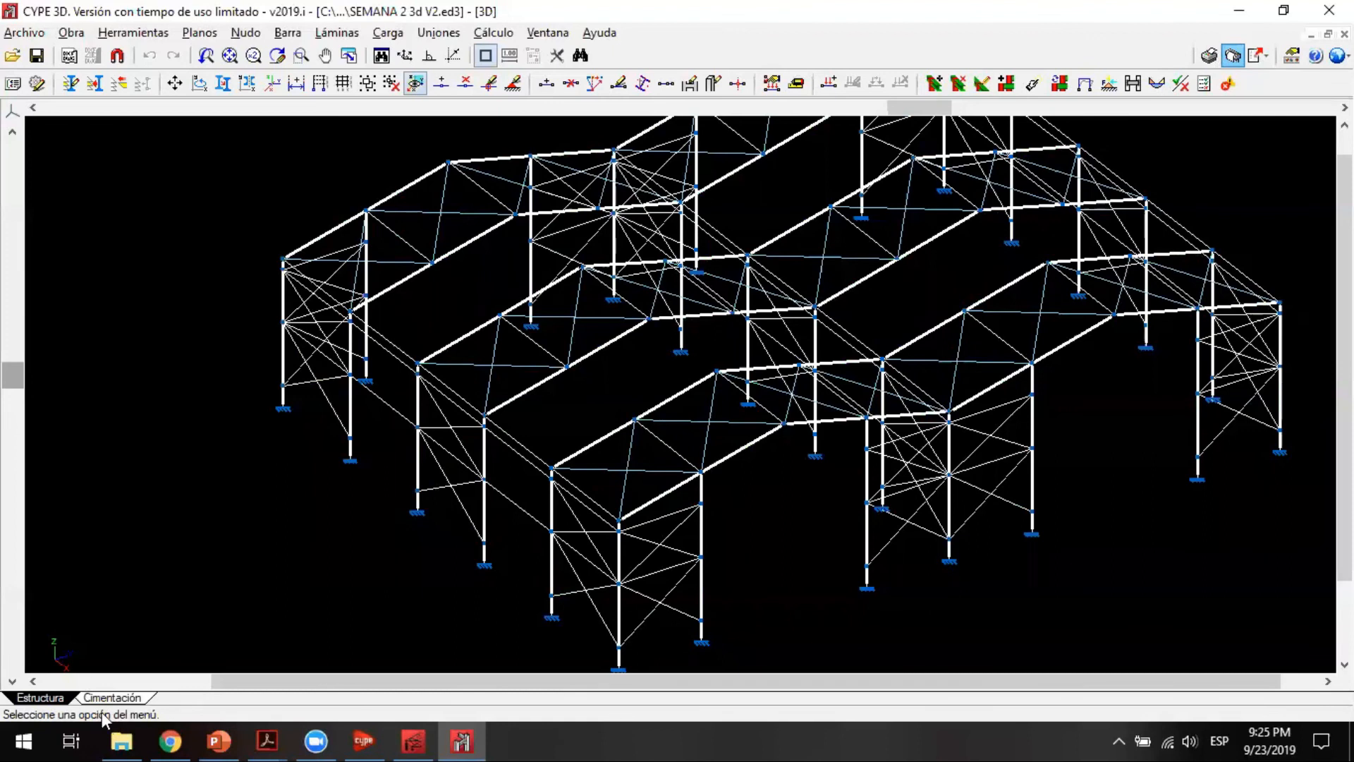
{"action": "left_click", "coordinate": [540, 407]}
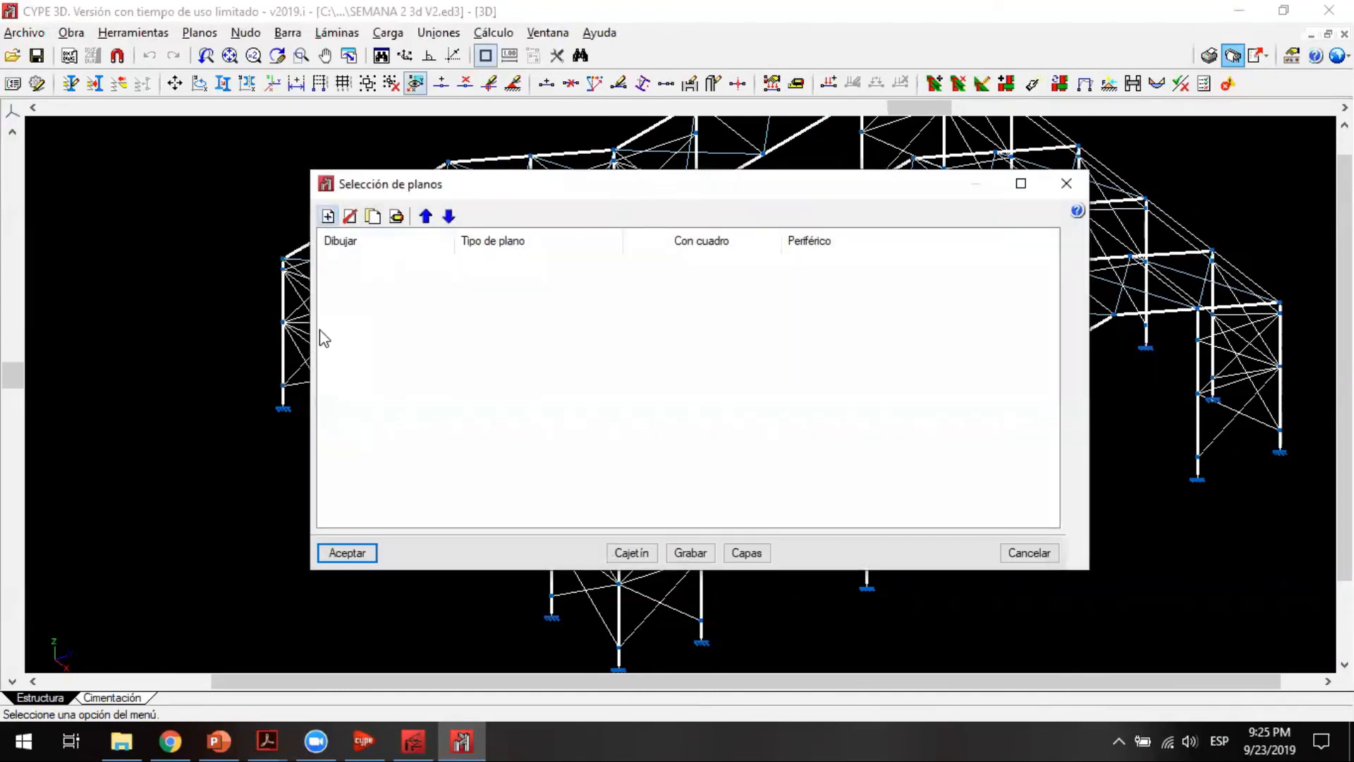
{"action": "left_click", "coordinate": [327, 216]}
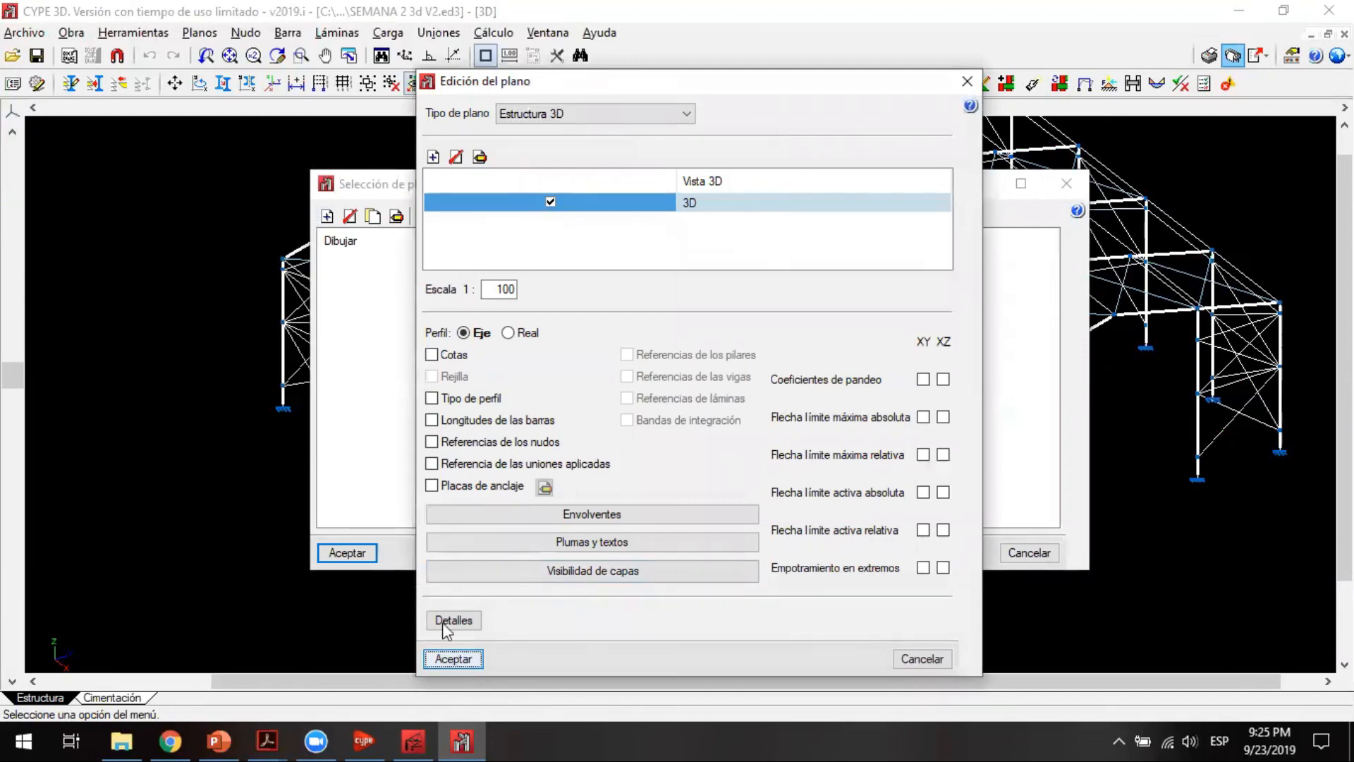
{"action": "left_click", "coordinate": [454, 659]}
{"action": "left_click", "coordinate": [363, 555]}
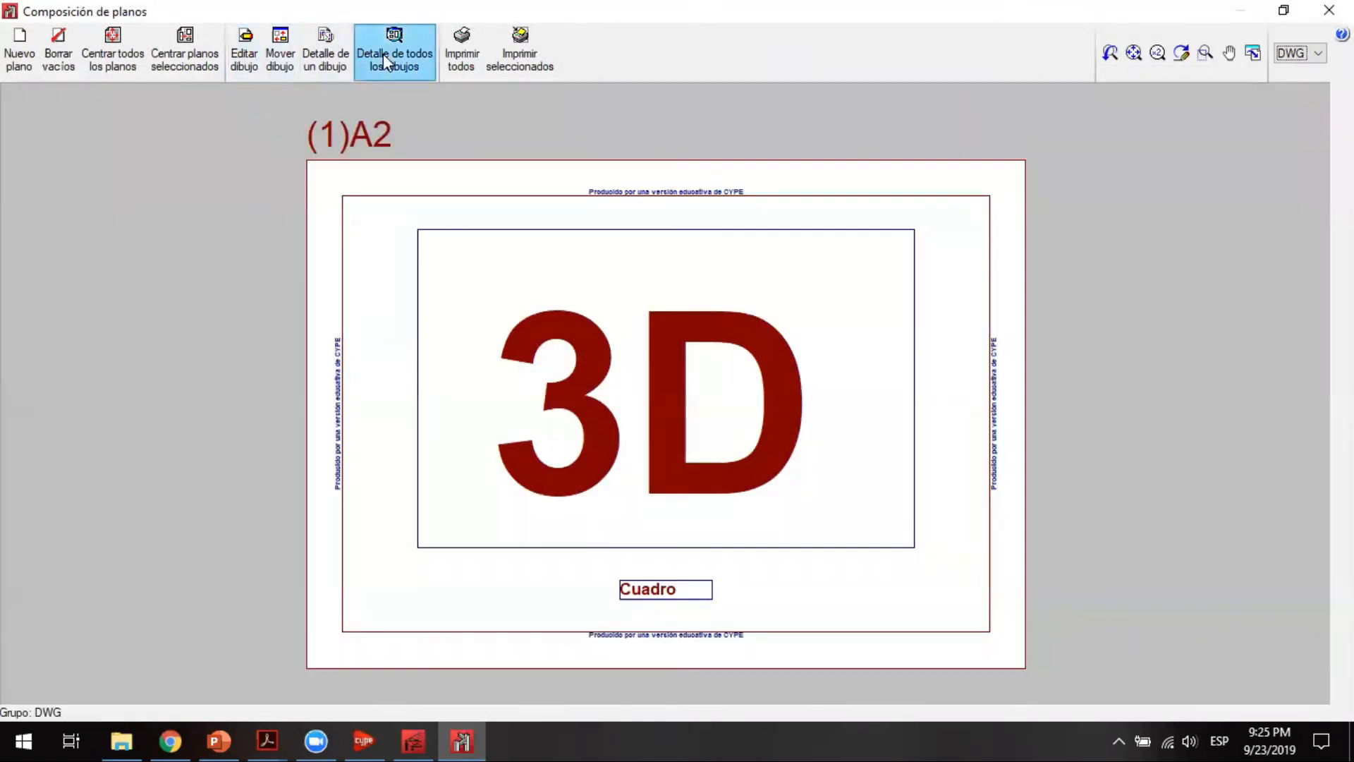
Step: Show the generated drawing in full detail, inspect the frame joints up close and close the sheet composition
{"action": "left_click", "coordinate": [383, 54]}
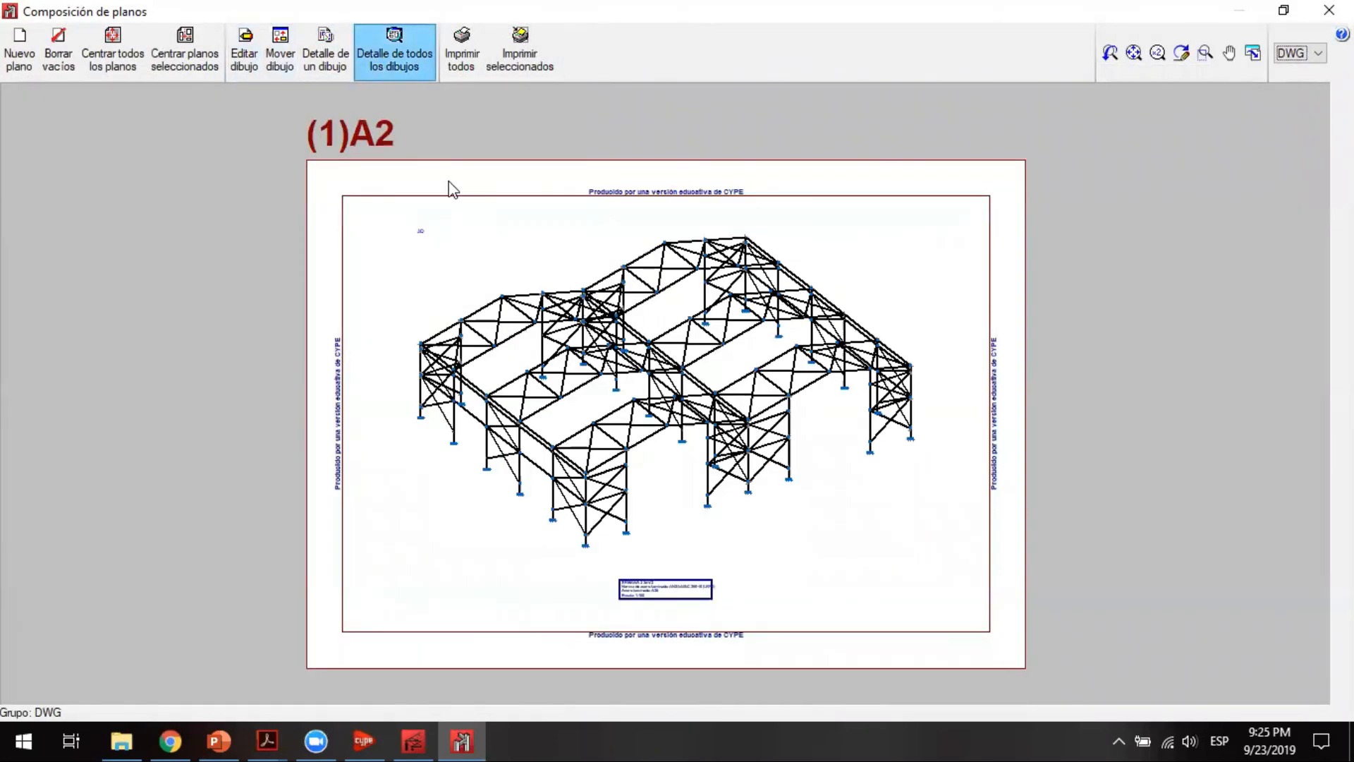
{"action": "scroll", "coordinate": [592, 541], "scroll_direction": "up", "scroll_amount": 2}
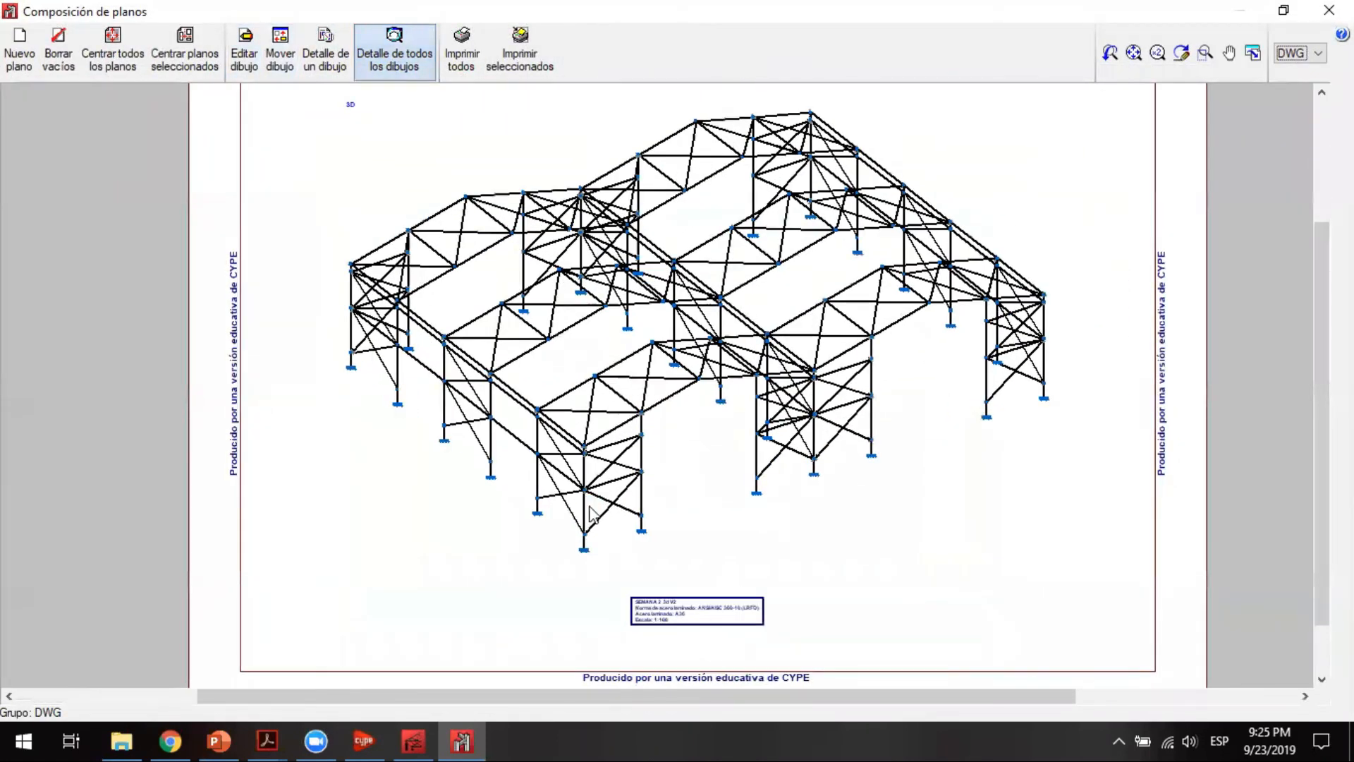
{"action": "scroll", "coordinate": [589, 532], "scroll_direction": "up", "scroll_amount": 3}
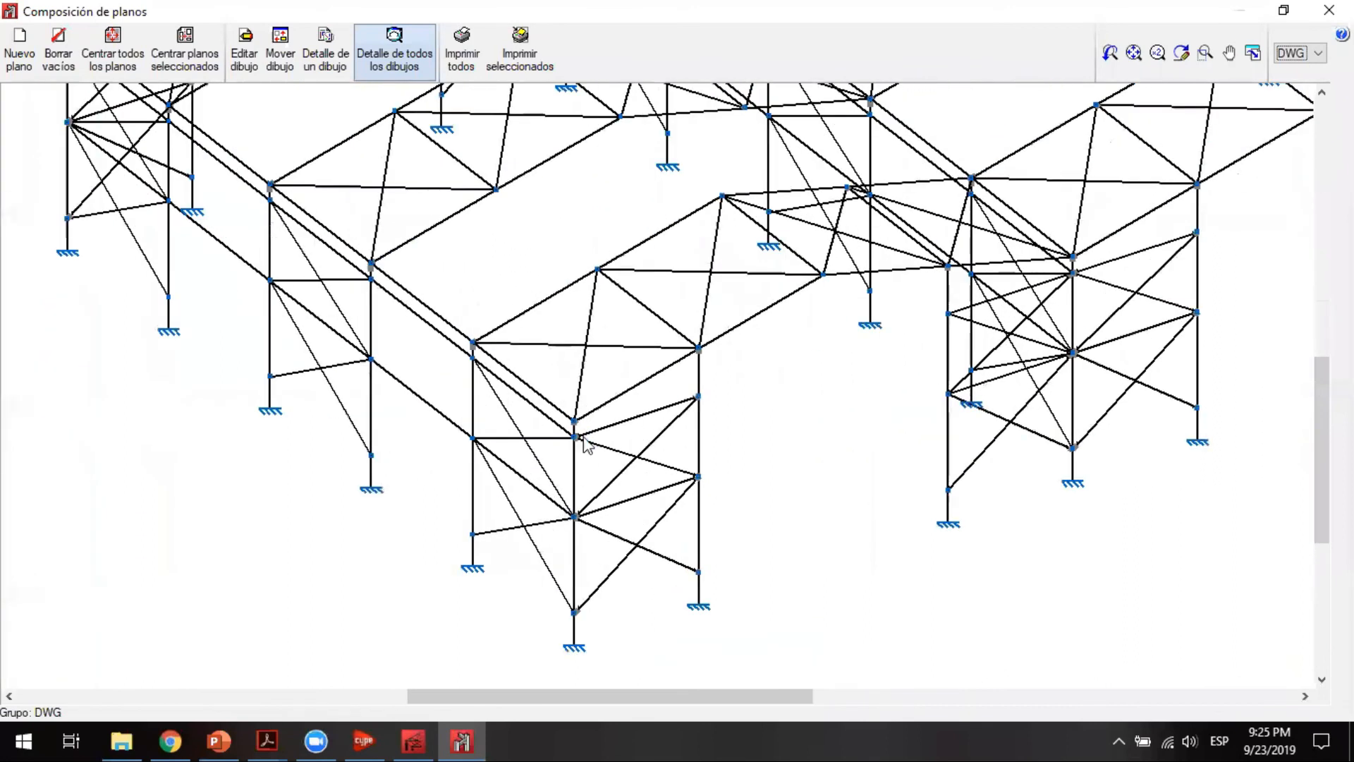
{"action": "scroll", "coordinate": [585, 423], "scroll_direction": "up", "scroll_amount": 2}
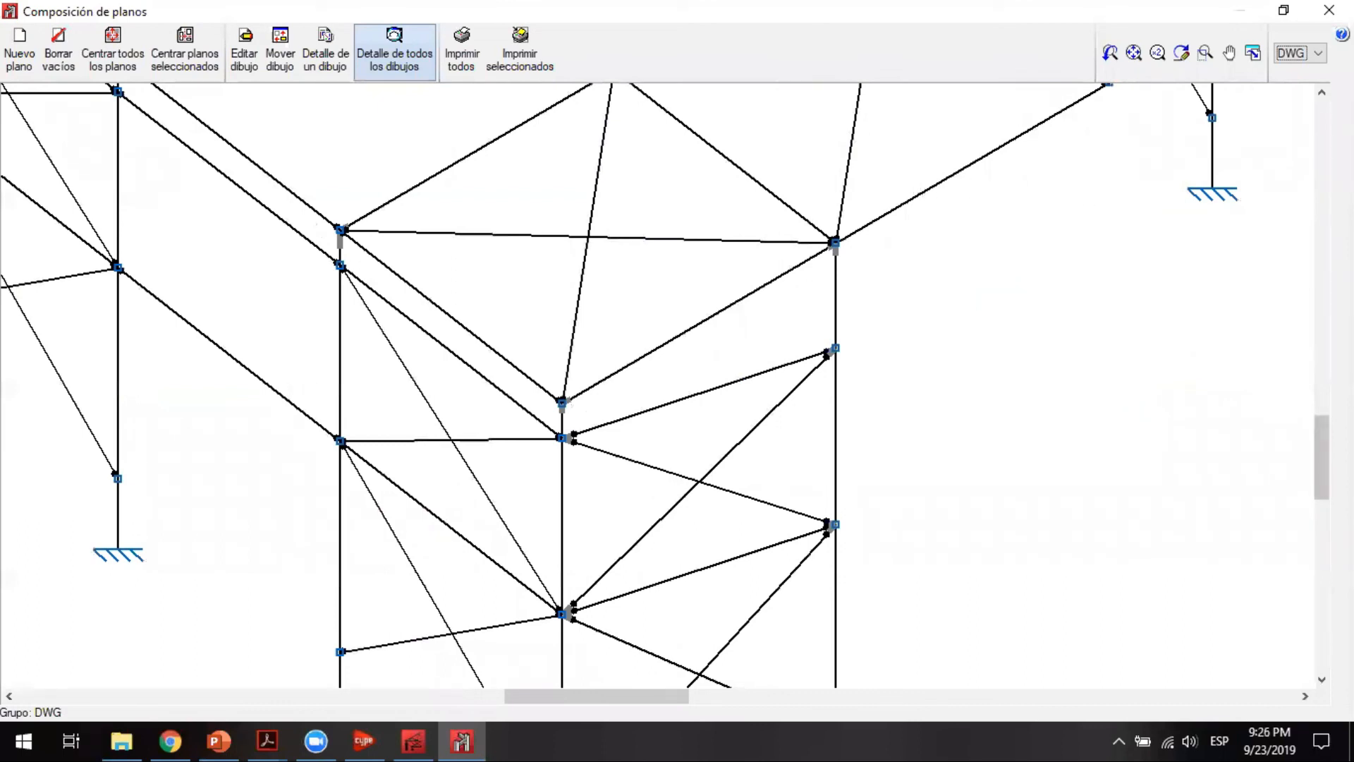
{"action": "double_click", "coordinate": [438, 12]}
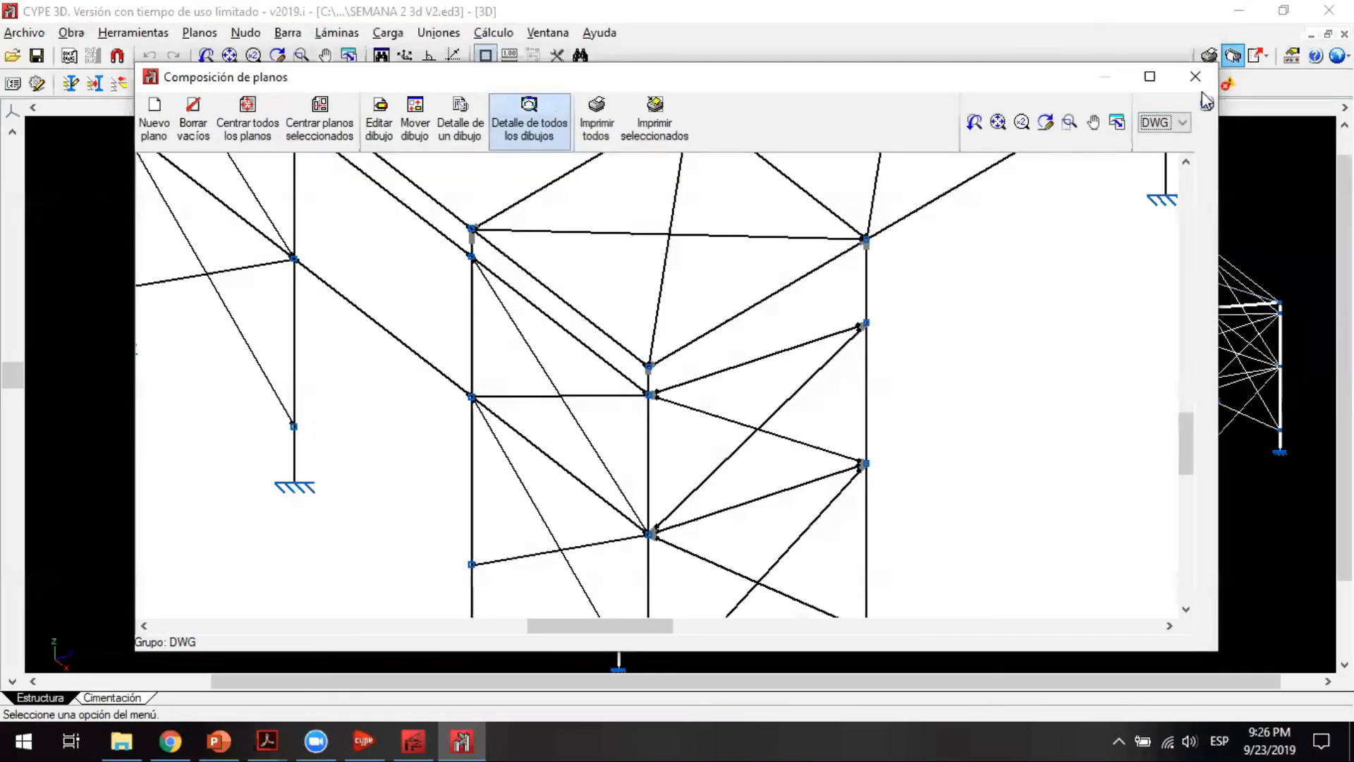
{"action": "left_click", "coordinate": [1196, 76]}
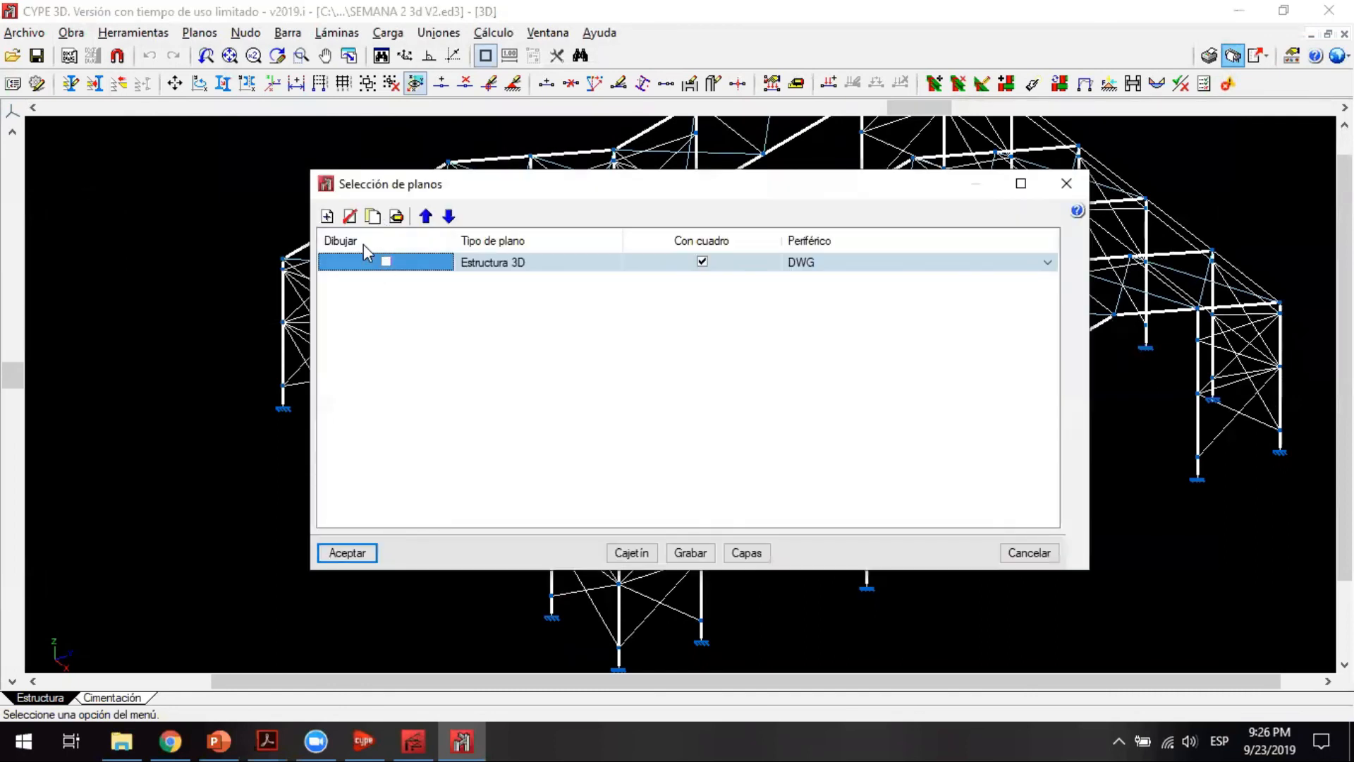
Step: Add a Uniones drawing with automatically calculated detail scales and generate its sheets, keeping the previous composition
{"action": "double_click", "coordinate": [462, 266]}
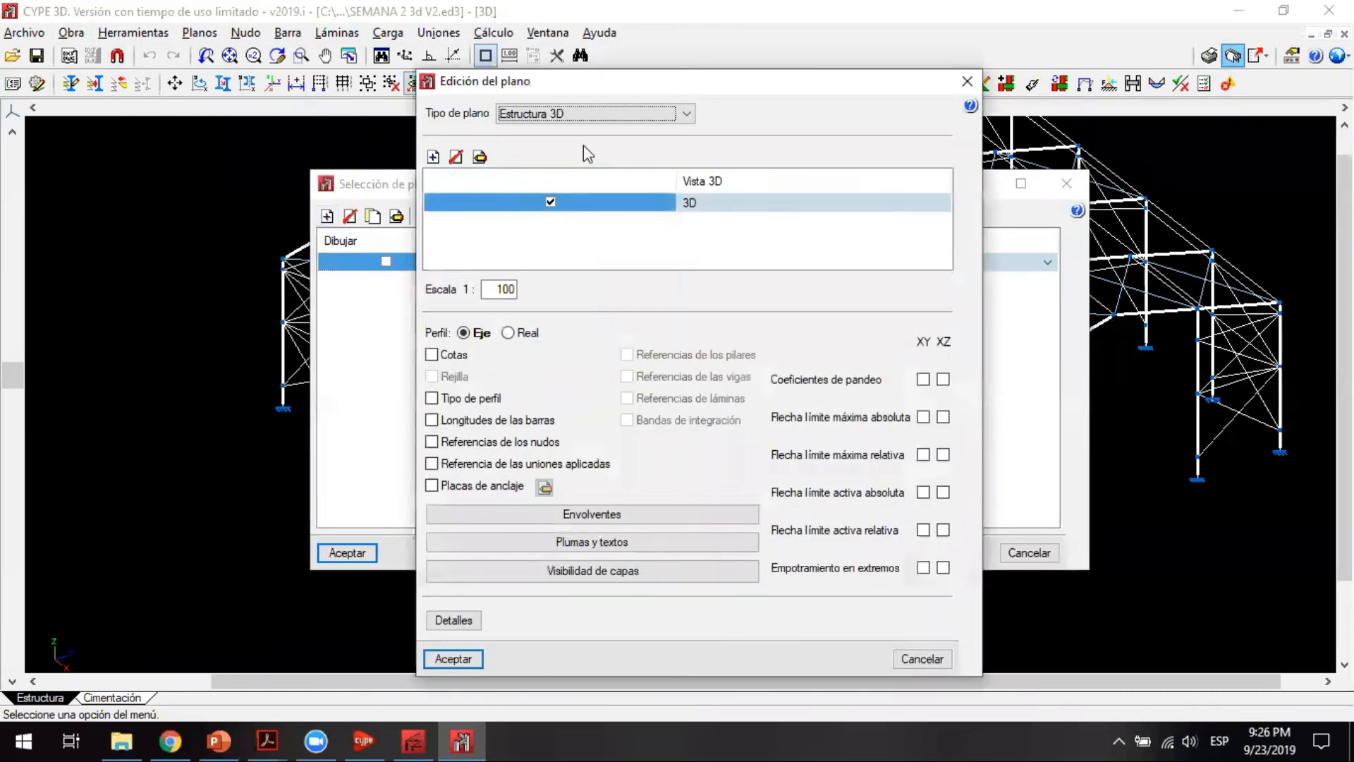
{"action": "left_click", "coordinate": [567, 113]}
{"action": "left_click", "coordinate": [518, 170]}
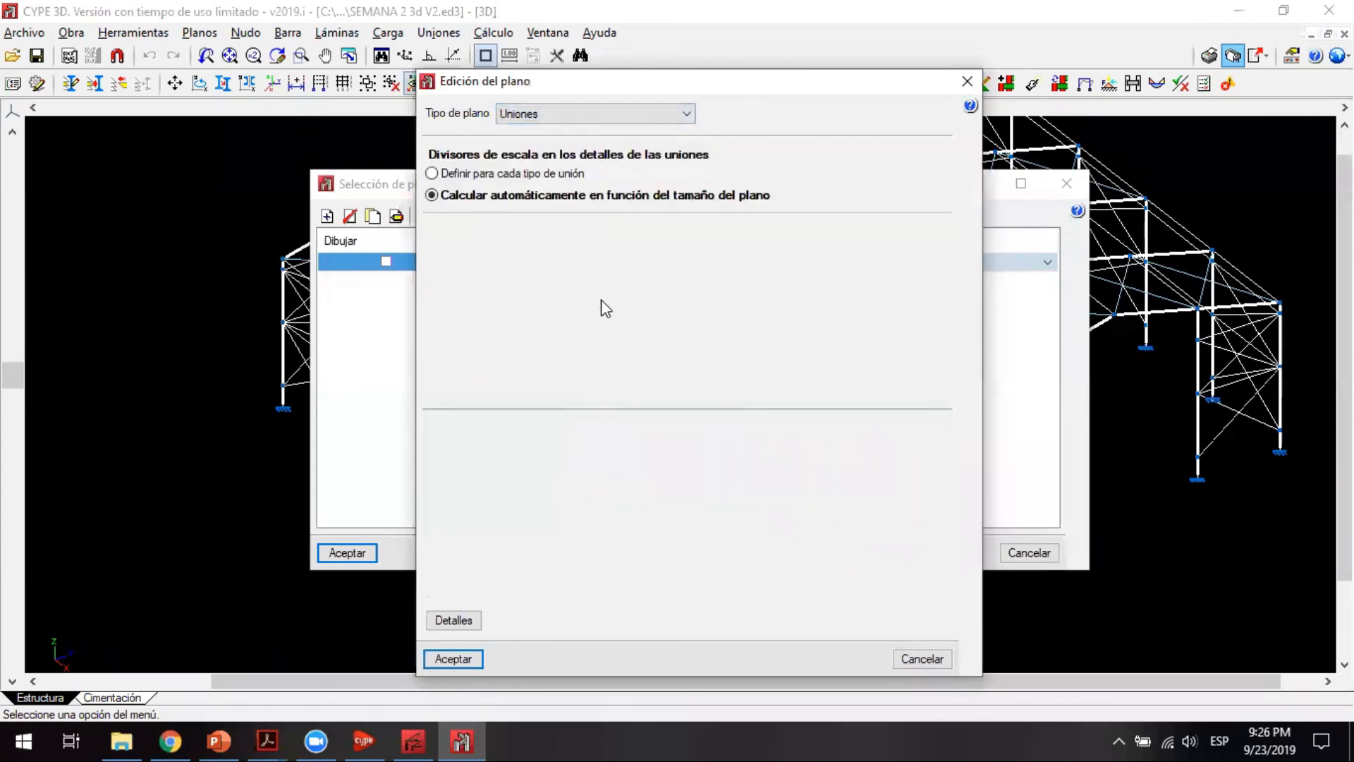
{"action": "left_click", "coordinate": [453, 659]}
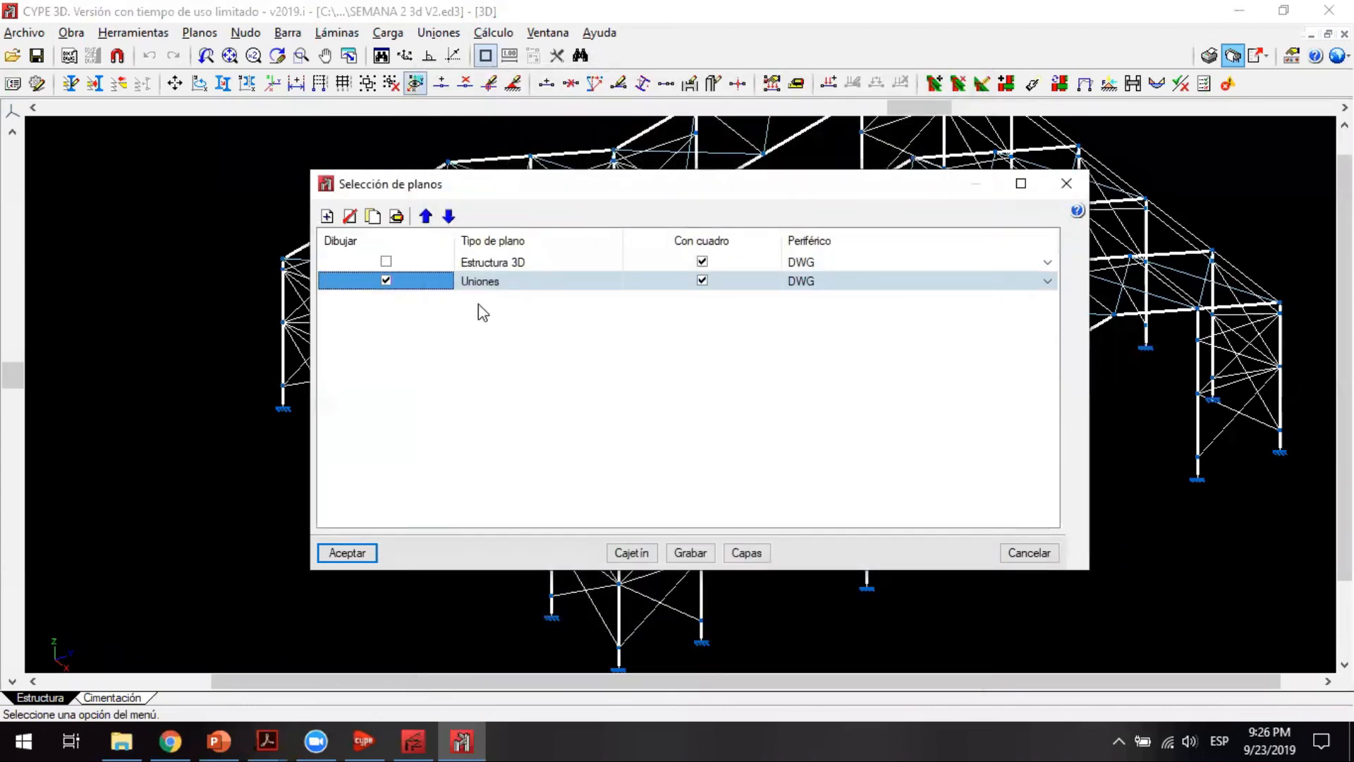
{"action": "left_click", "coordinate": [350, 555]}
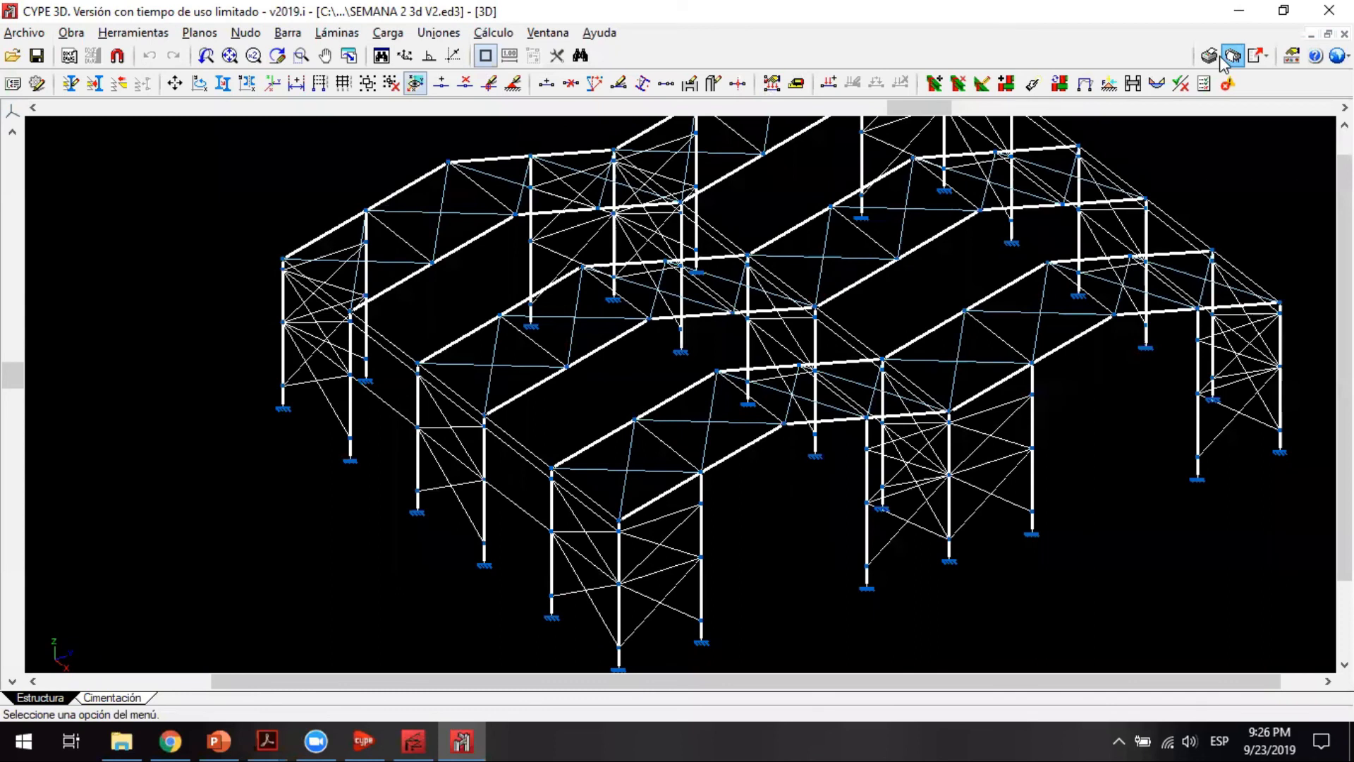
{"action": "left_click", "coordinate": [565, 46]}
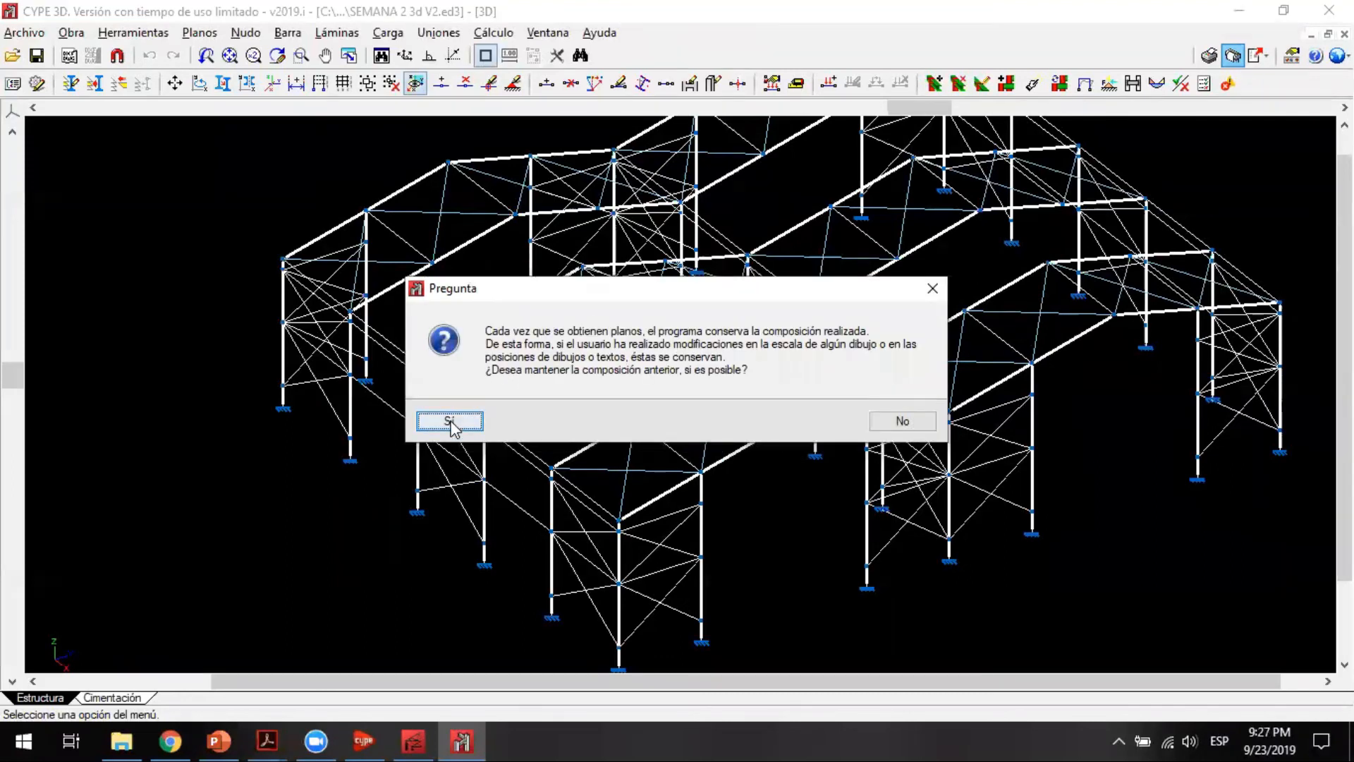
{"action": "left_click", "coordinate": [450, 422]}
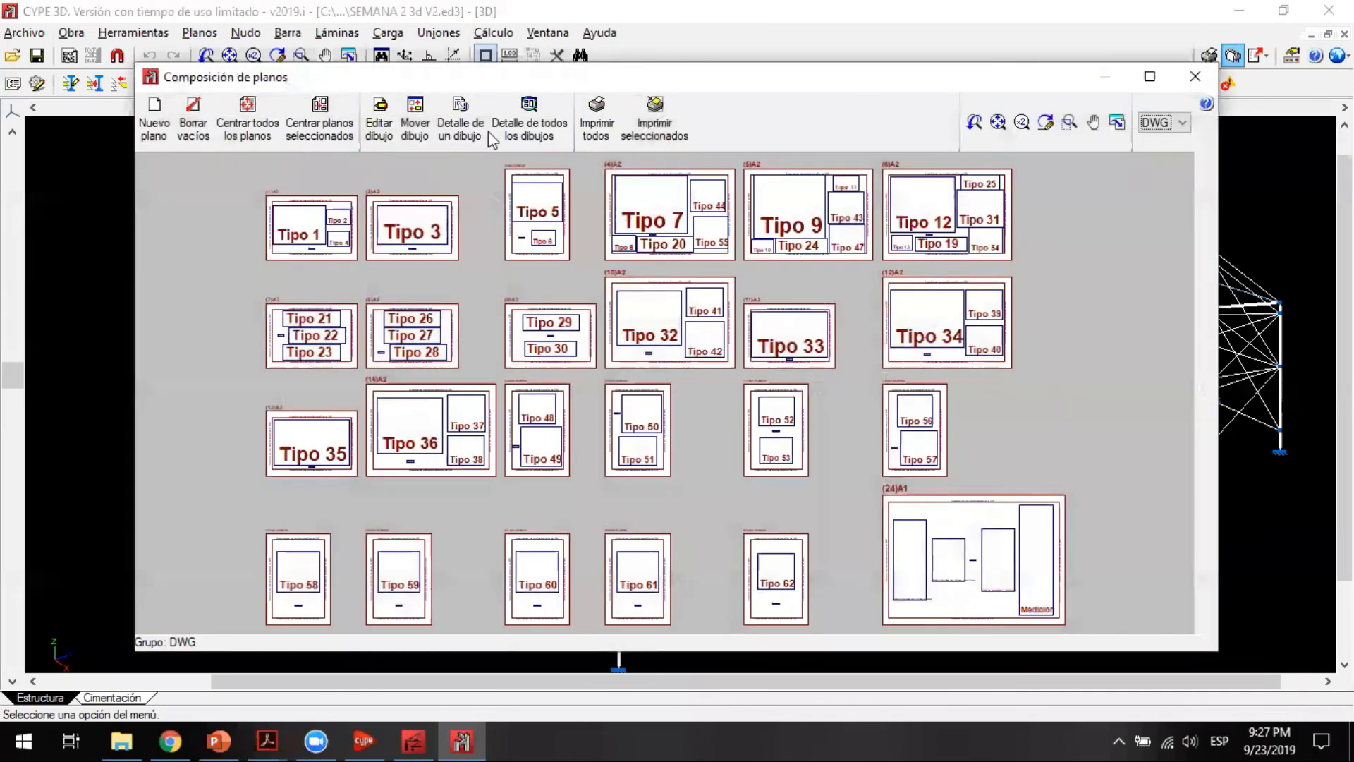
Step: Show all joint drawings in full detail and inspect the Tipo 7, 8, 20, 44 and 55 details on sheet 4
{"action": "left_click", "coordinate": [529, 125]}
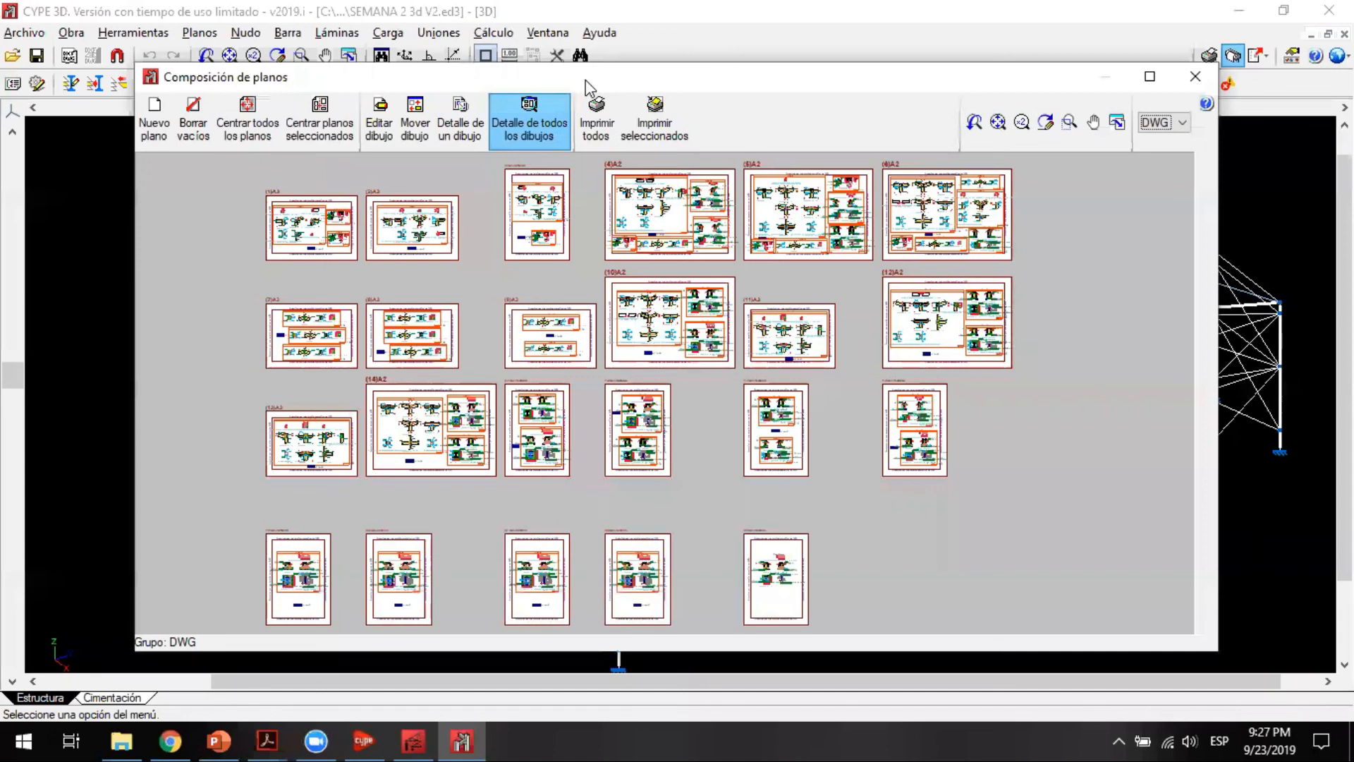
{"action": "double_click", "coordinate": [585, 79]}
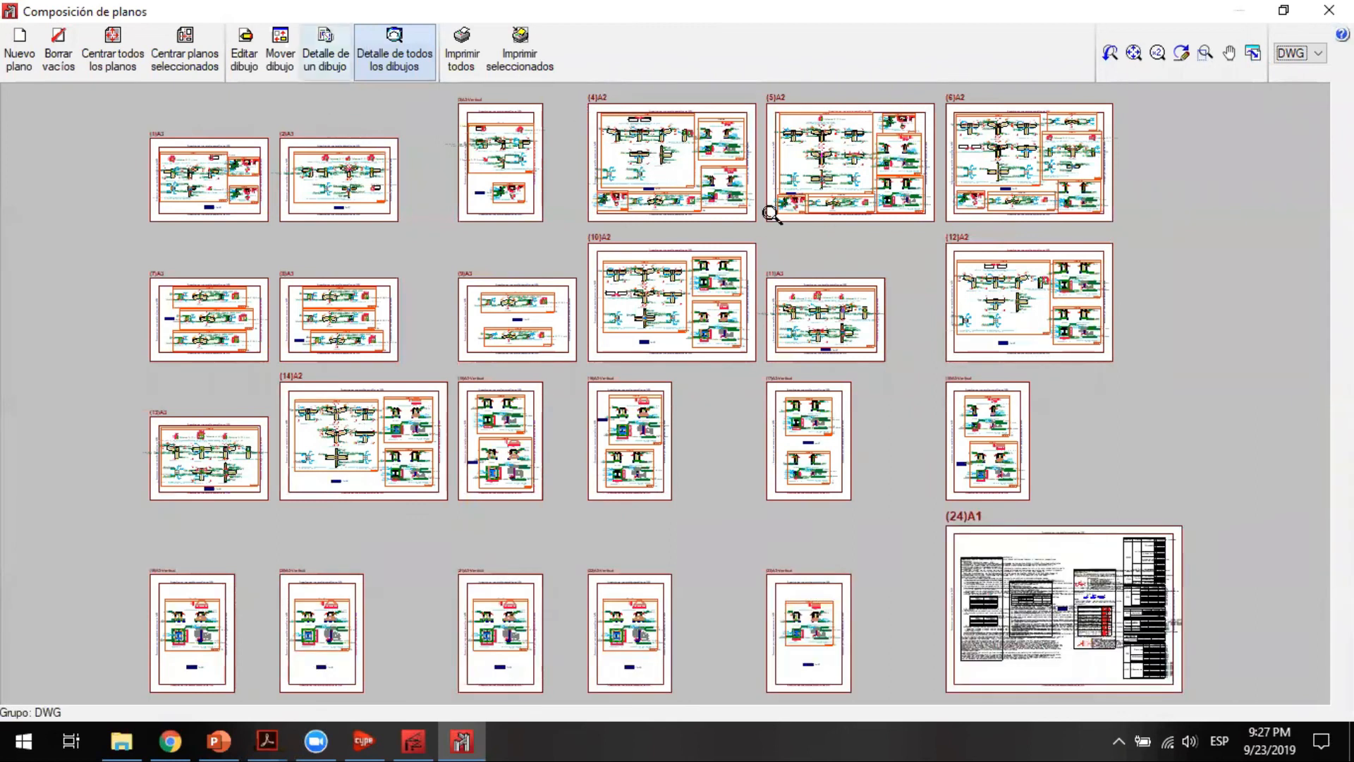
{"action": "left_click", "coordinate": [1204, 53]}
{"action": "mouse_move", "coordinate": [566, 112]}
{"action": "left_mouse_down"}
{"action": "mouse_move", "coordinate": [600, 155]}
{"action": "mouse_move", "coordinate": [808, 220]}
{"action": "left_mouse_up"}
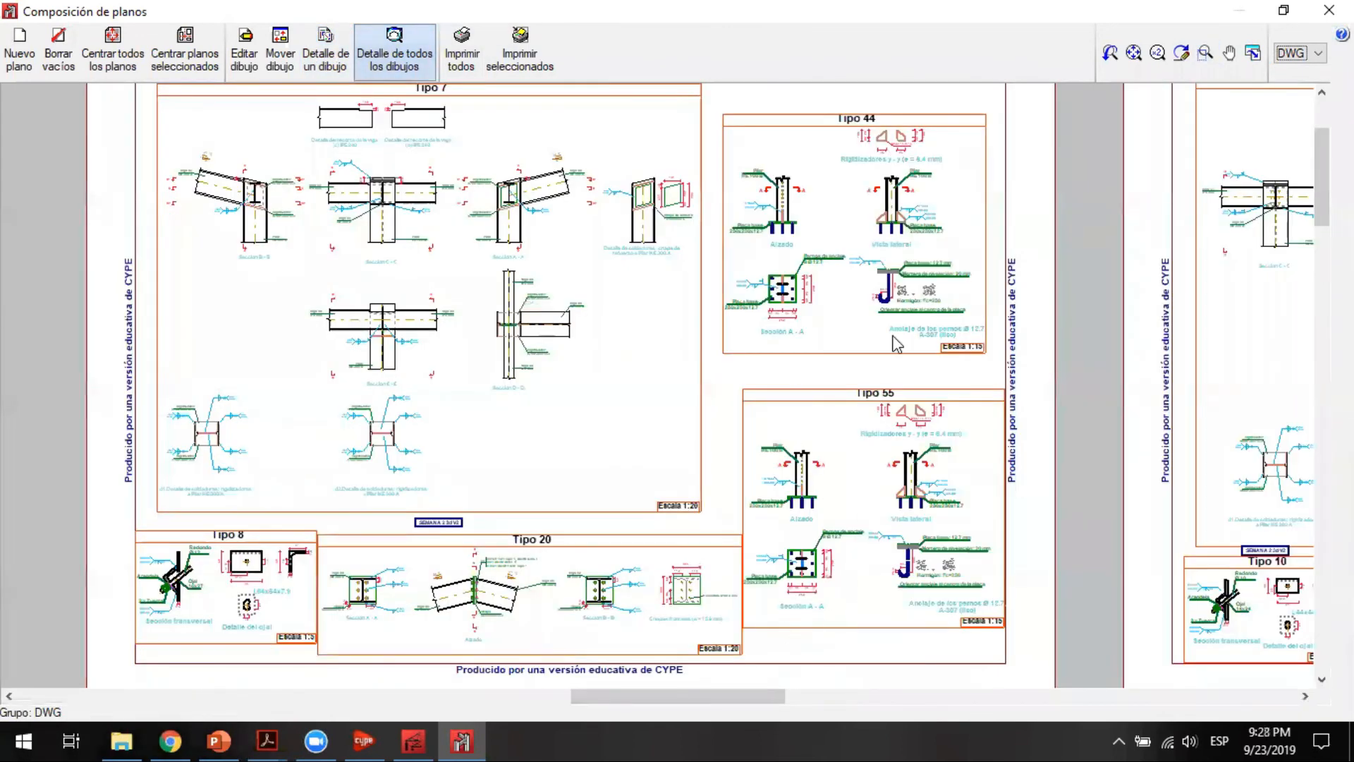
{"action": "left_click", "coordinate": [1137, 95]}
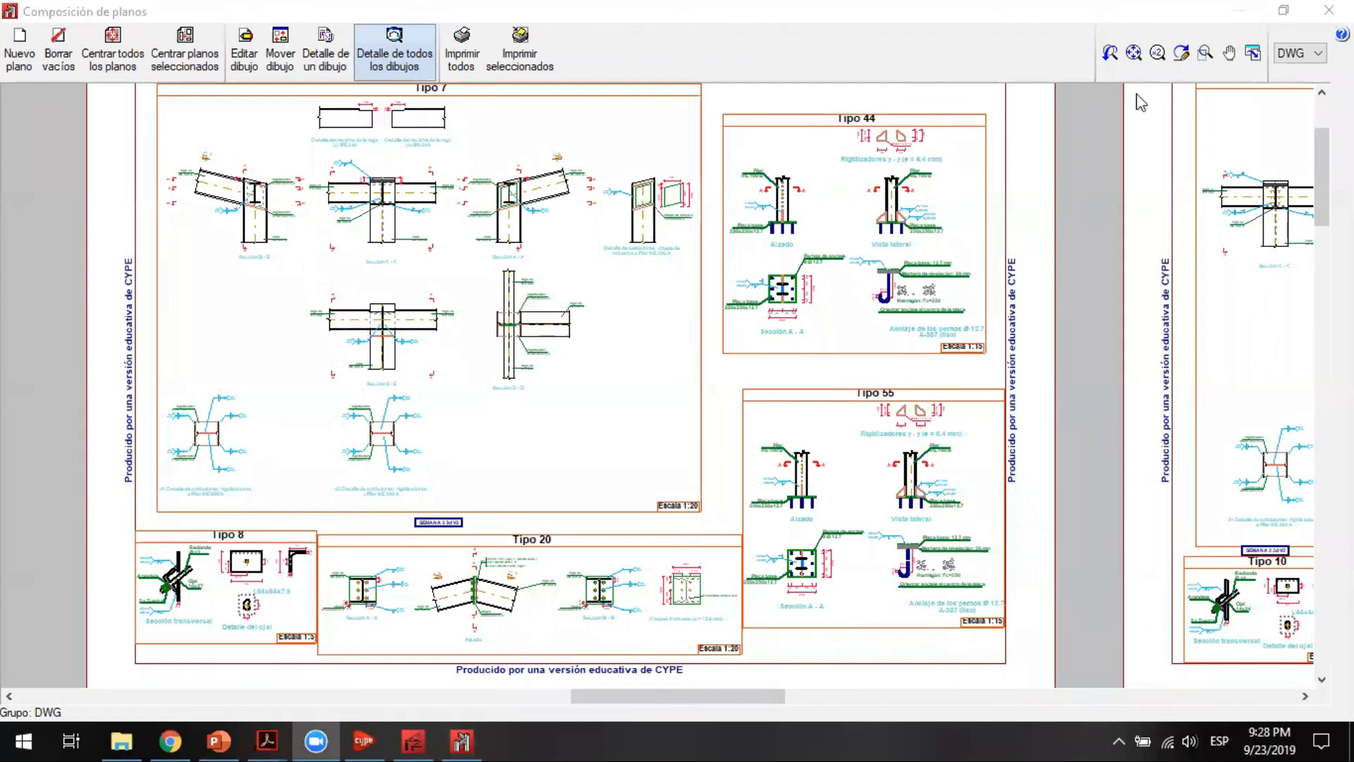
{"action": "left_click", "coordinate": [1134, 54]}
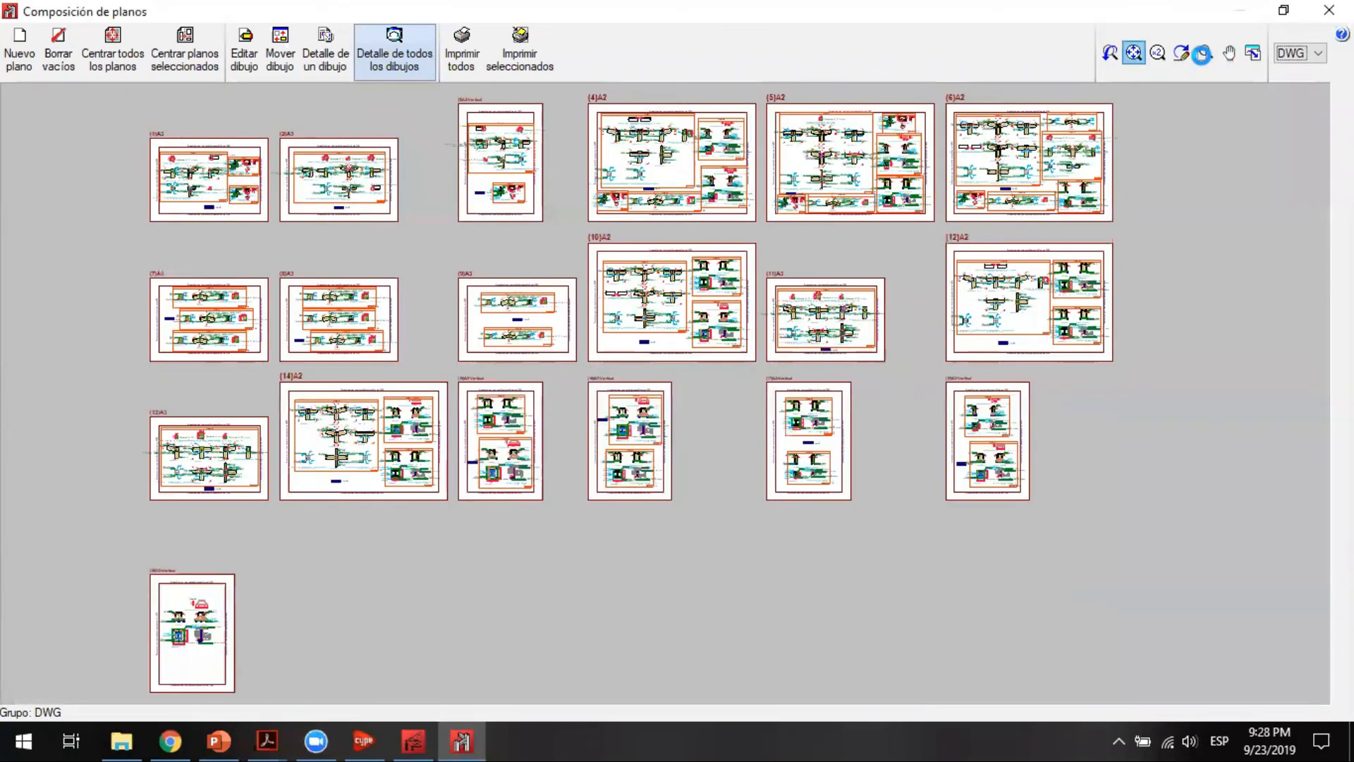
Step: Examine the welded and bolted connection specifications on A1 sheet 24, including the ANSI/AISC 360-10 construction provisions
{"action": "left_click", "coordinate": [1204, 57]}
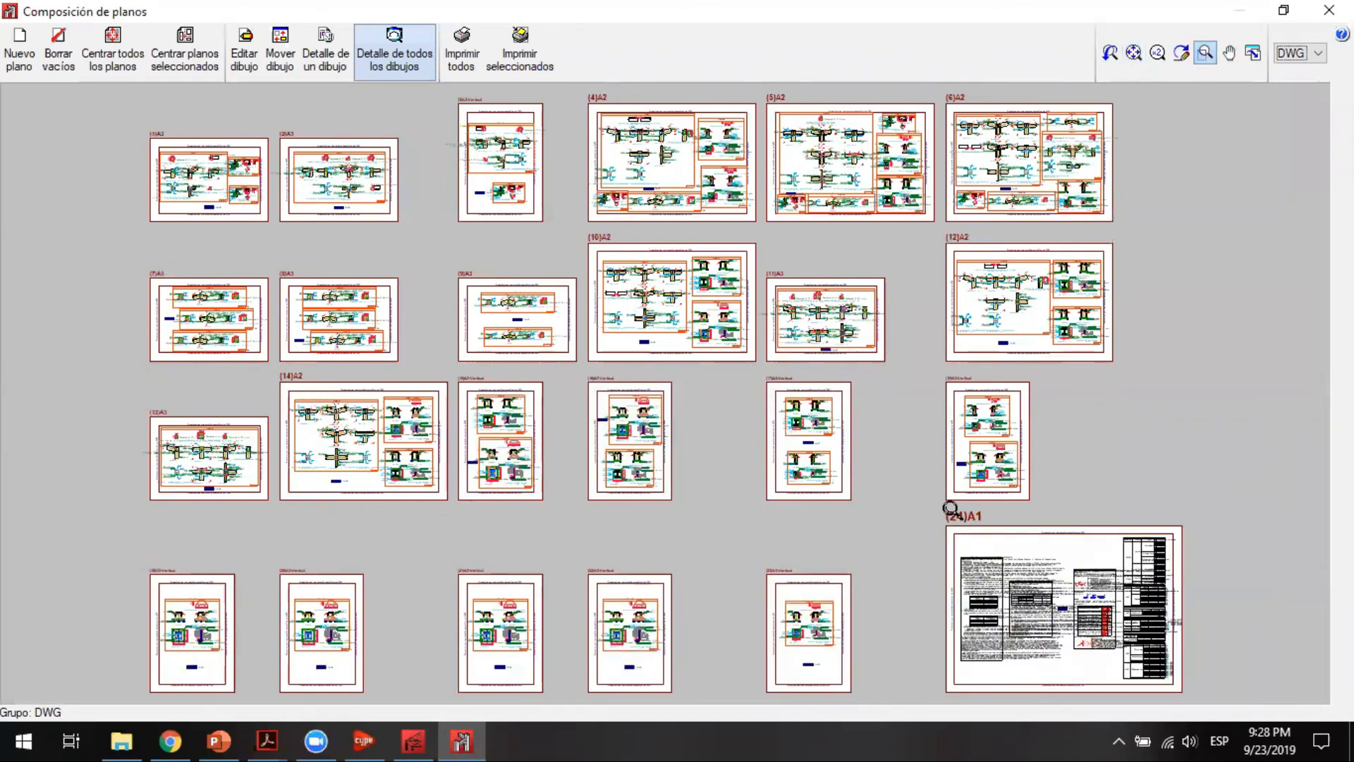
{"action": "left_click_drag", "start_coordinate": [1185, 697], "coordinate": [951, 512]}
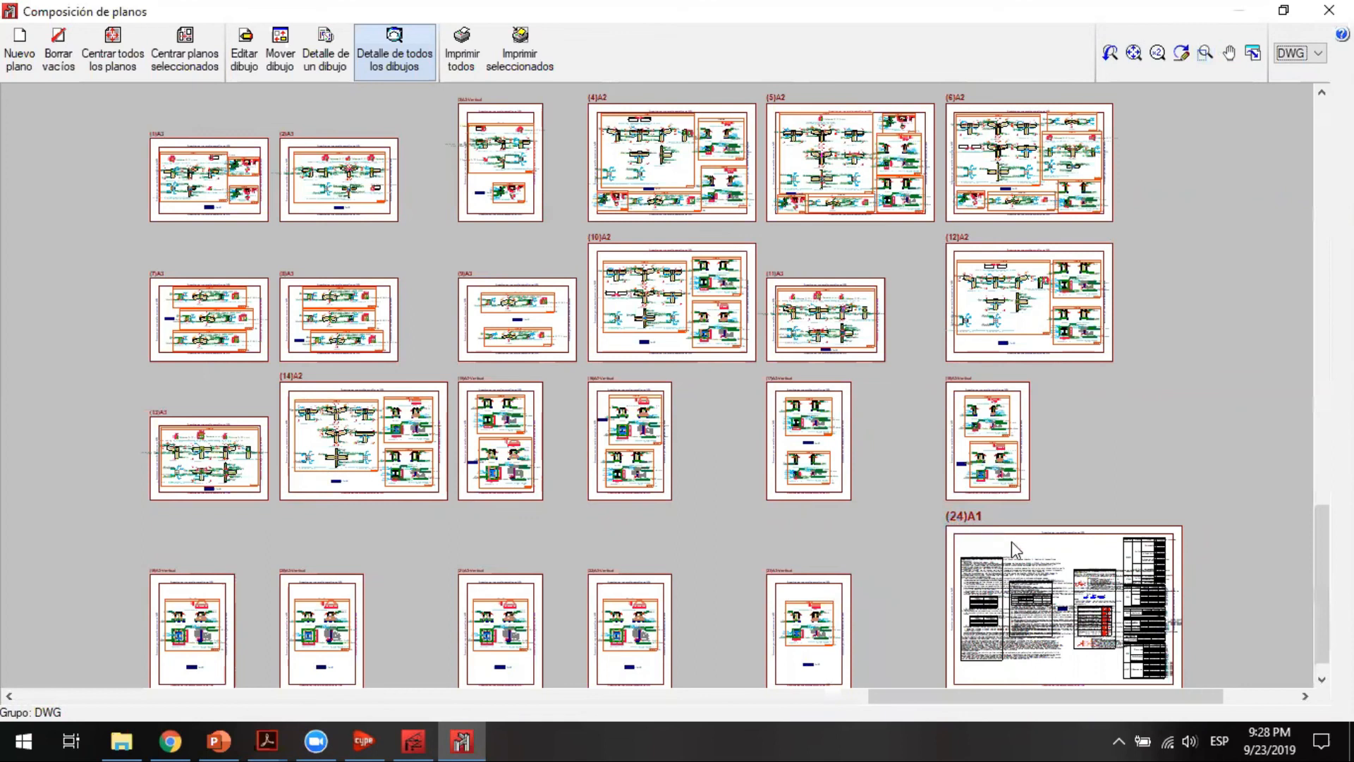
{"action": "scroll", "coordinate": [307, 340], "scroll_direction": "up", "scroll_amount": 1}
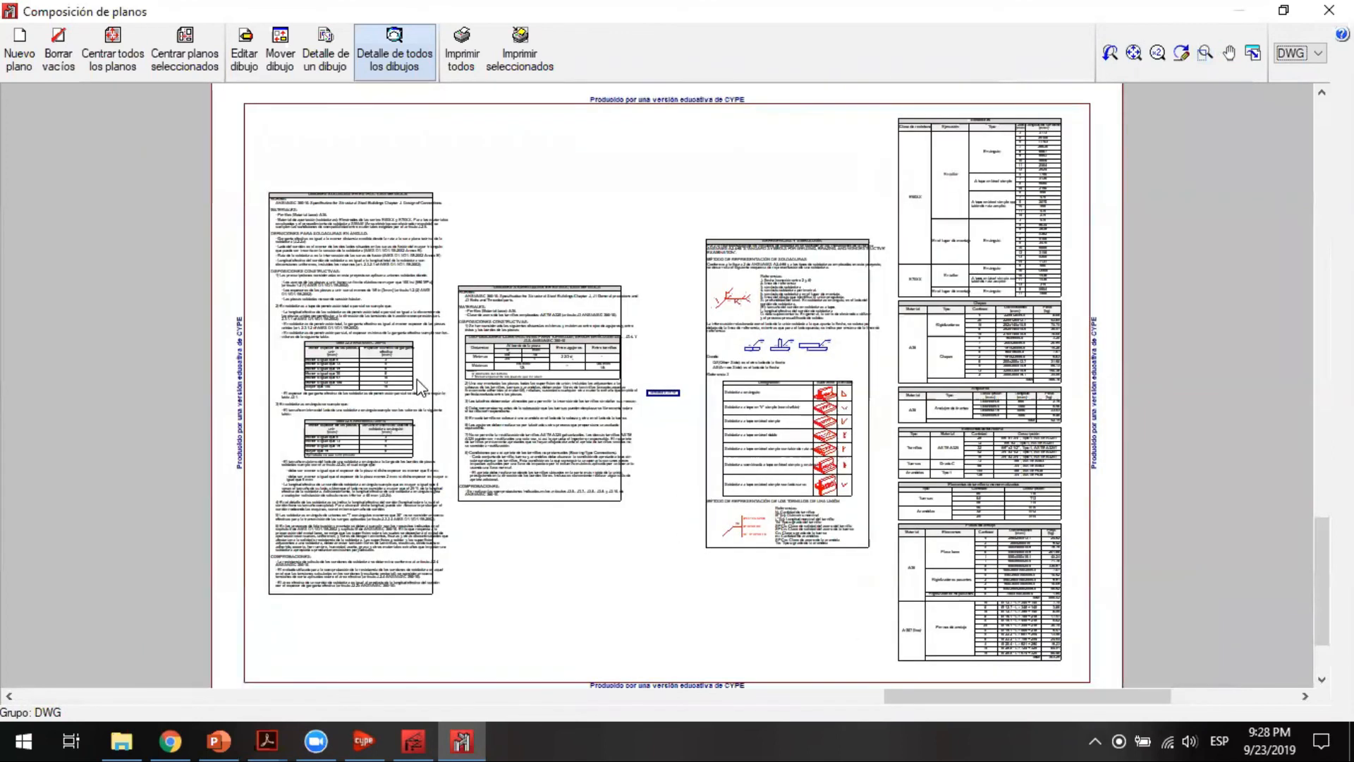
{"action": "scroll", "coordinate": [421, 388], "scroll_direction": "up", "scroll_amount": 1}
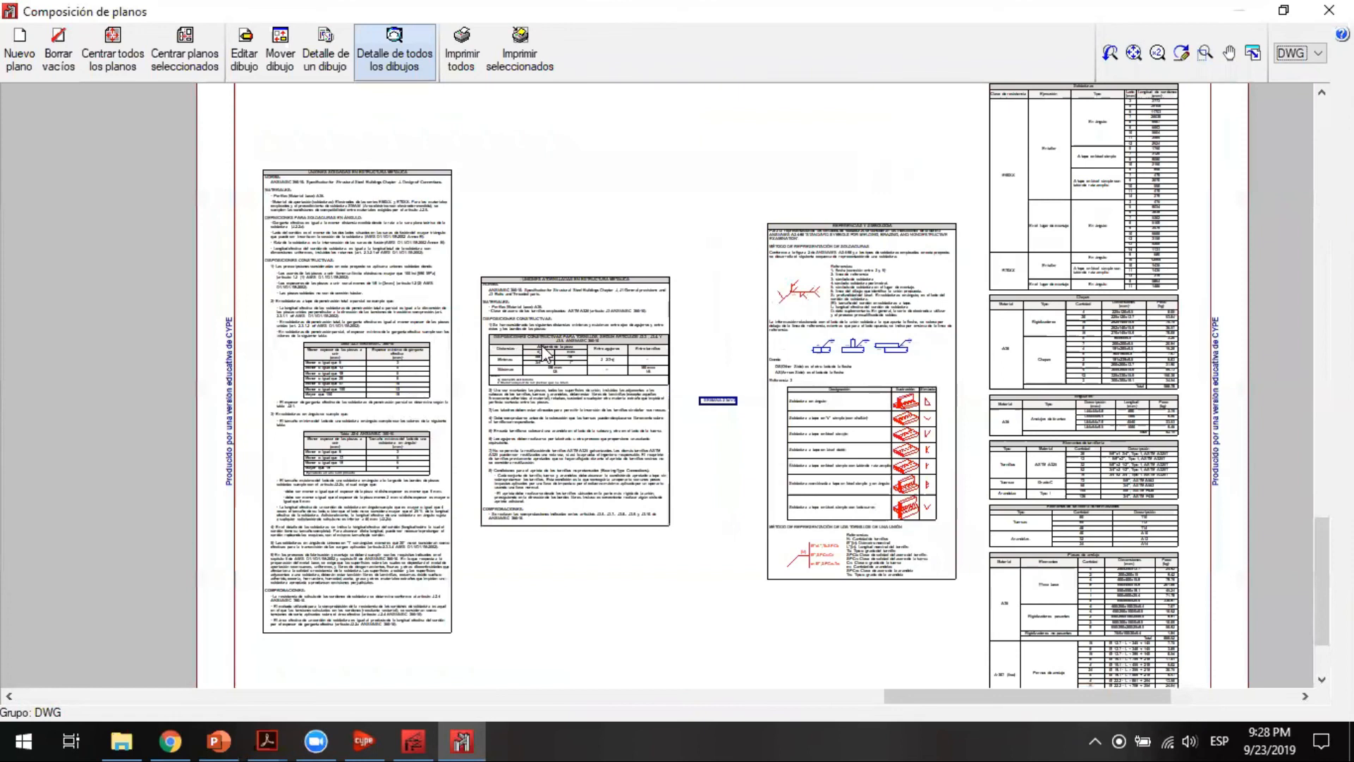
{"action": "scroll", "coordinate": [508, 356], "scroll_direction": "up", "scroll_amount": 1}
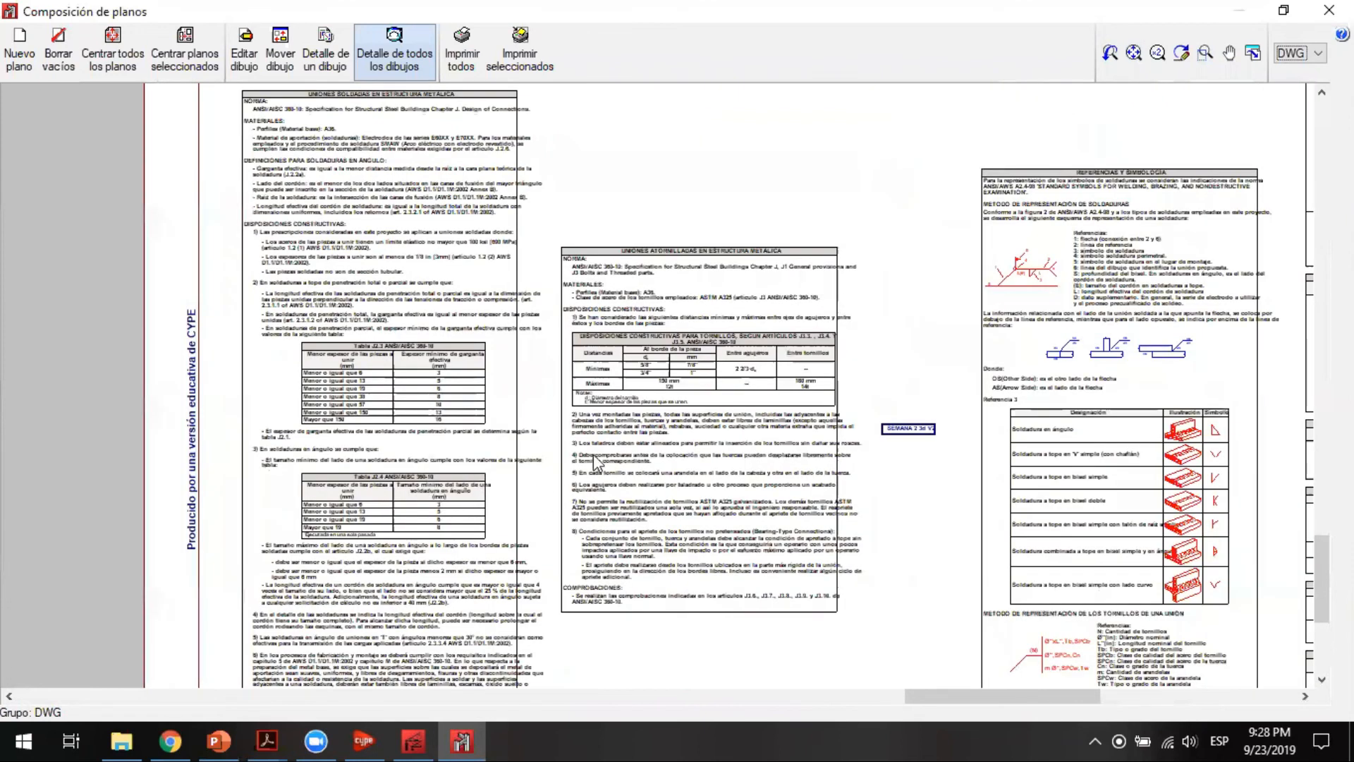
{"action": "scroll", "coordinate": [519, 518], "scroll_direction": "up", "scroll_amount": 1}
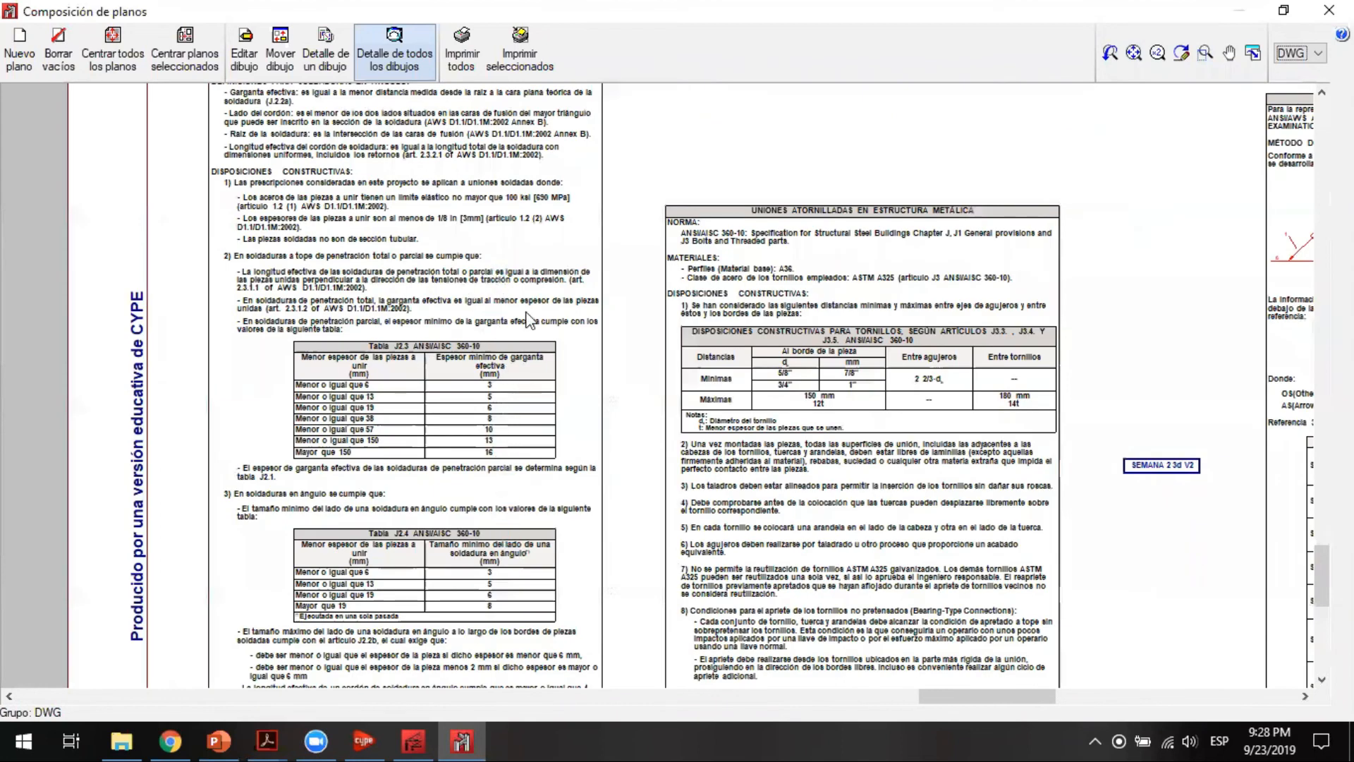
{"action": "scroll", "coordinate": [536, 381], "scroll_direction": "up", "scroll_amount": 1}
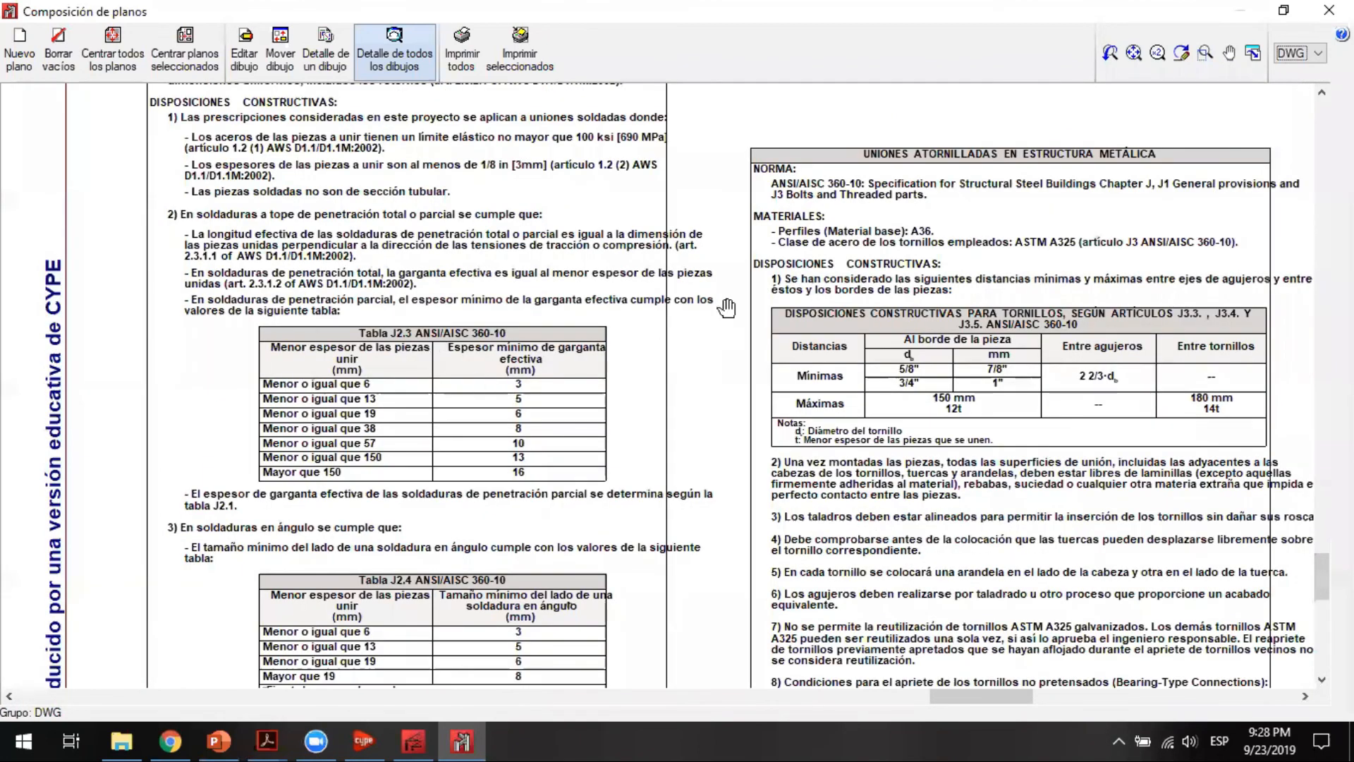
{"action": "middle_click_drag", "start_coordinate": [474, 576], "coordinate": [460, 309]}
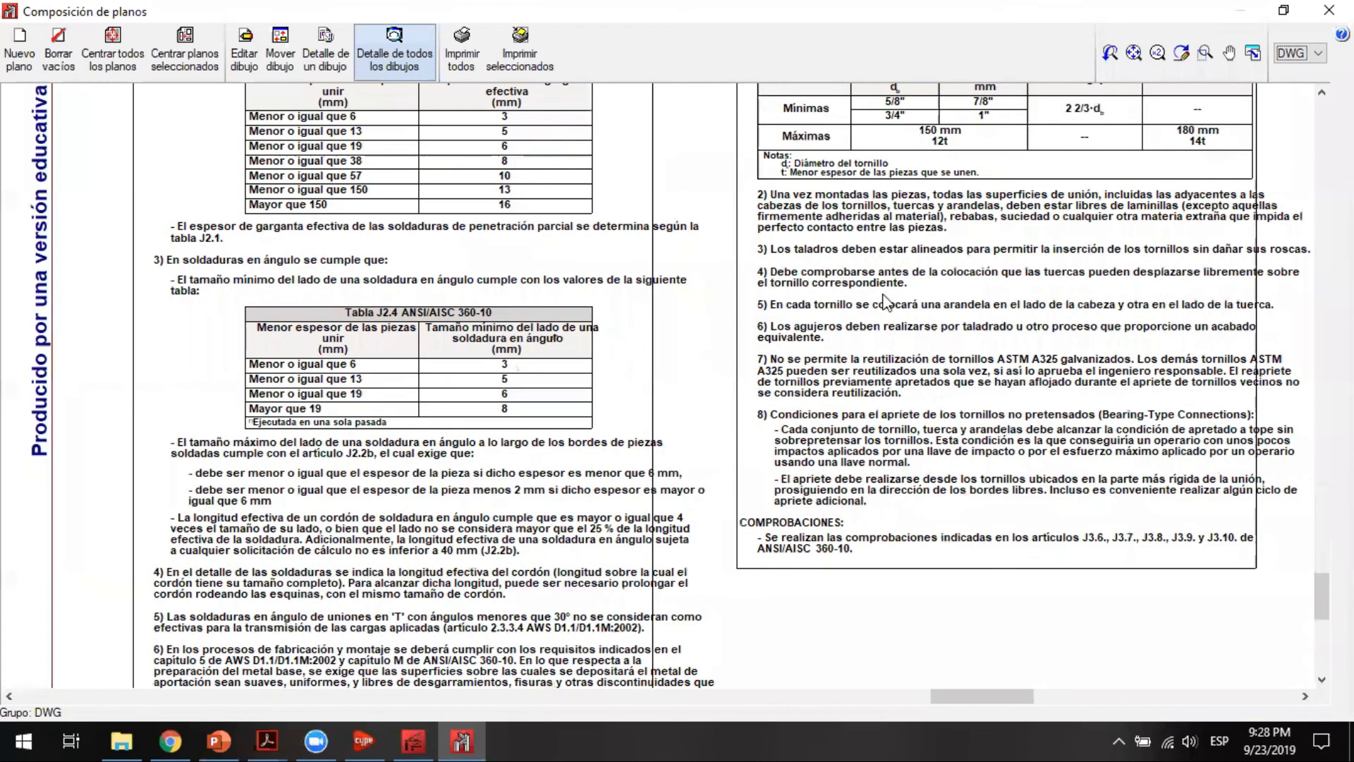
{"action": "middle_click_drag", "start_coordinate": [633, 221], "coordinate": [549, 513]}
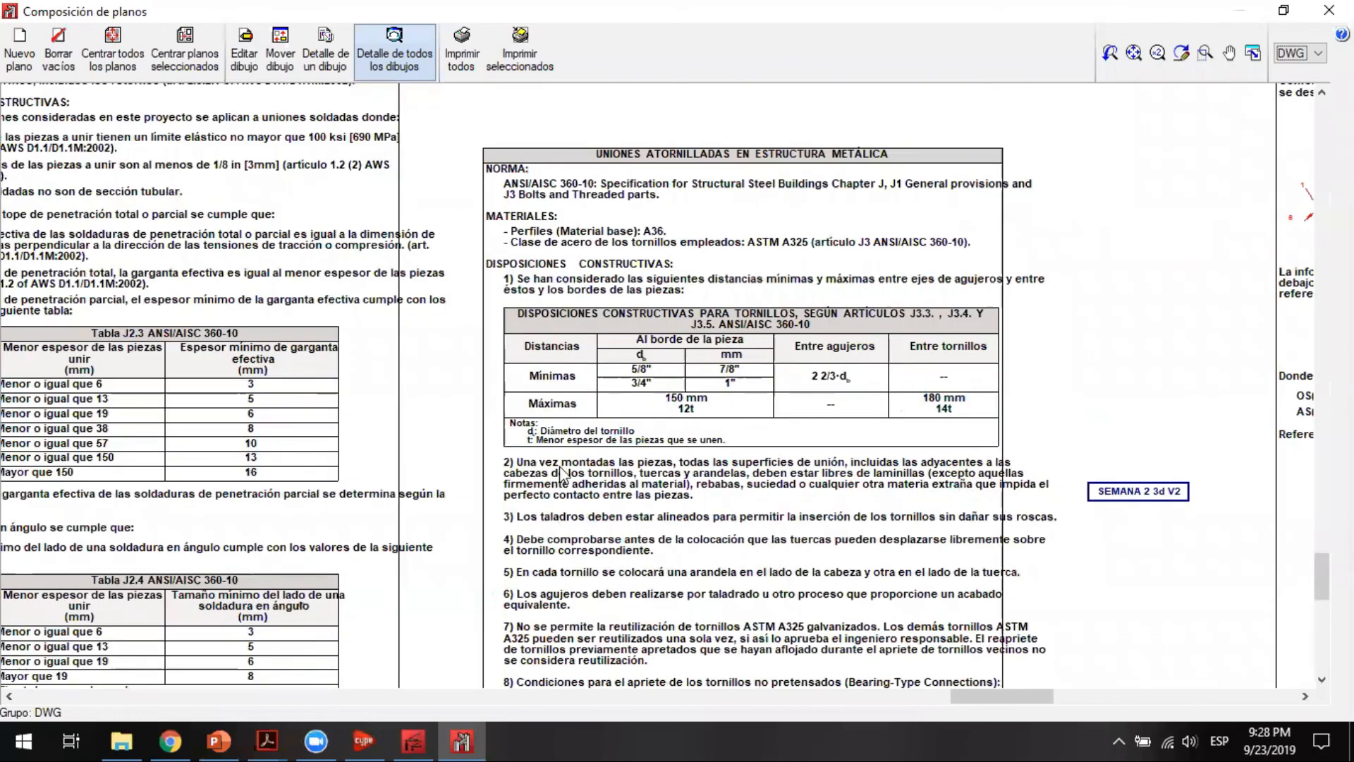
Step: Examine the references and symbols section of sheet 24, covering weld representation and weld types
{"action": "scroll", "coordinate": [661, 406], "scroll_direction": "down", "scroll_amount": 3}
{"action": "mouse_move", "coordinate": [560, 622]}
{"action": "middle_mouse_down"}
{"action": "mouse_move", "coordinate": [688, 638]}
{"action": "mouse_move", "coordinate": [1040, 504]}
{"action": "middle_mouse_up"}
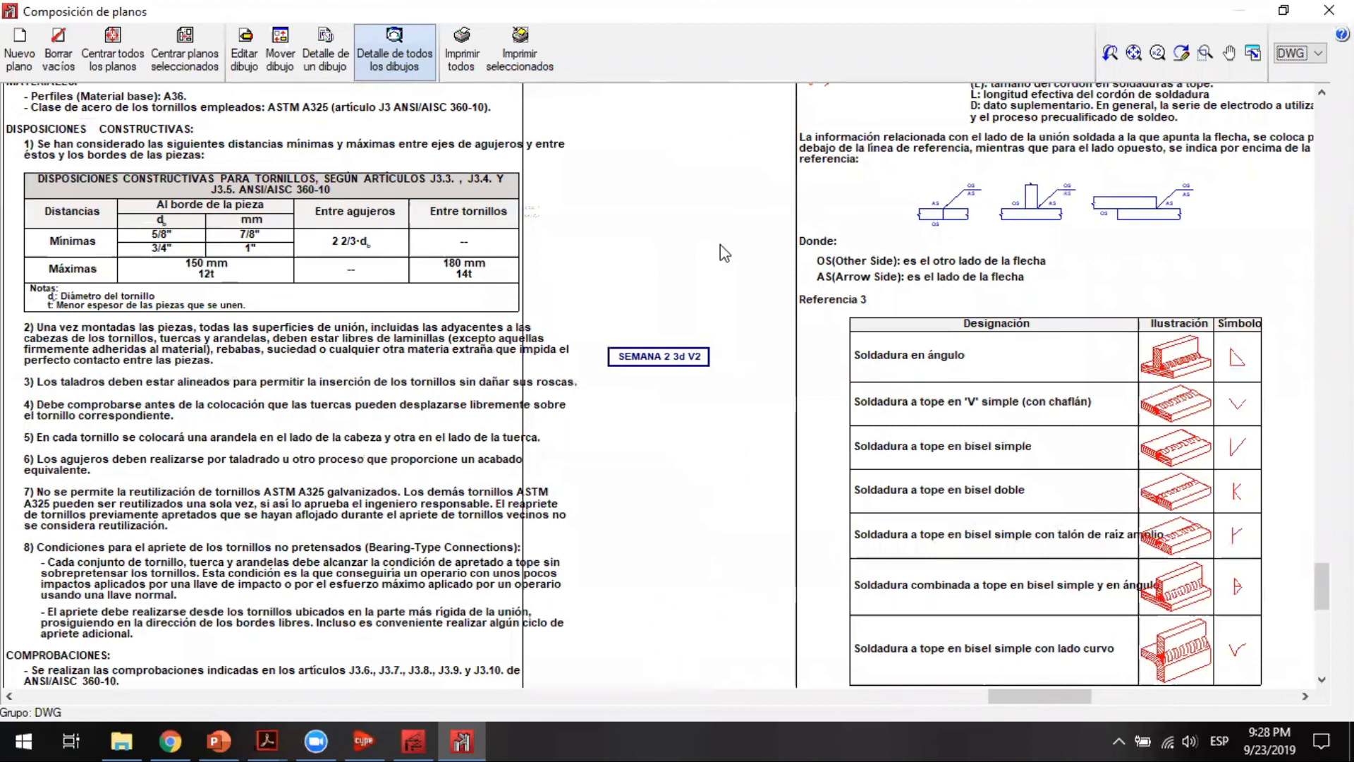
{"action": "scroll", "coordinate": [769, 434], "scroll_direction": "down", "scroll_amount": 2}
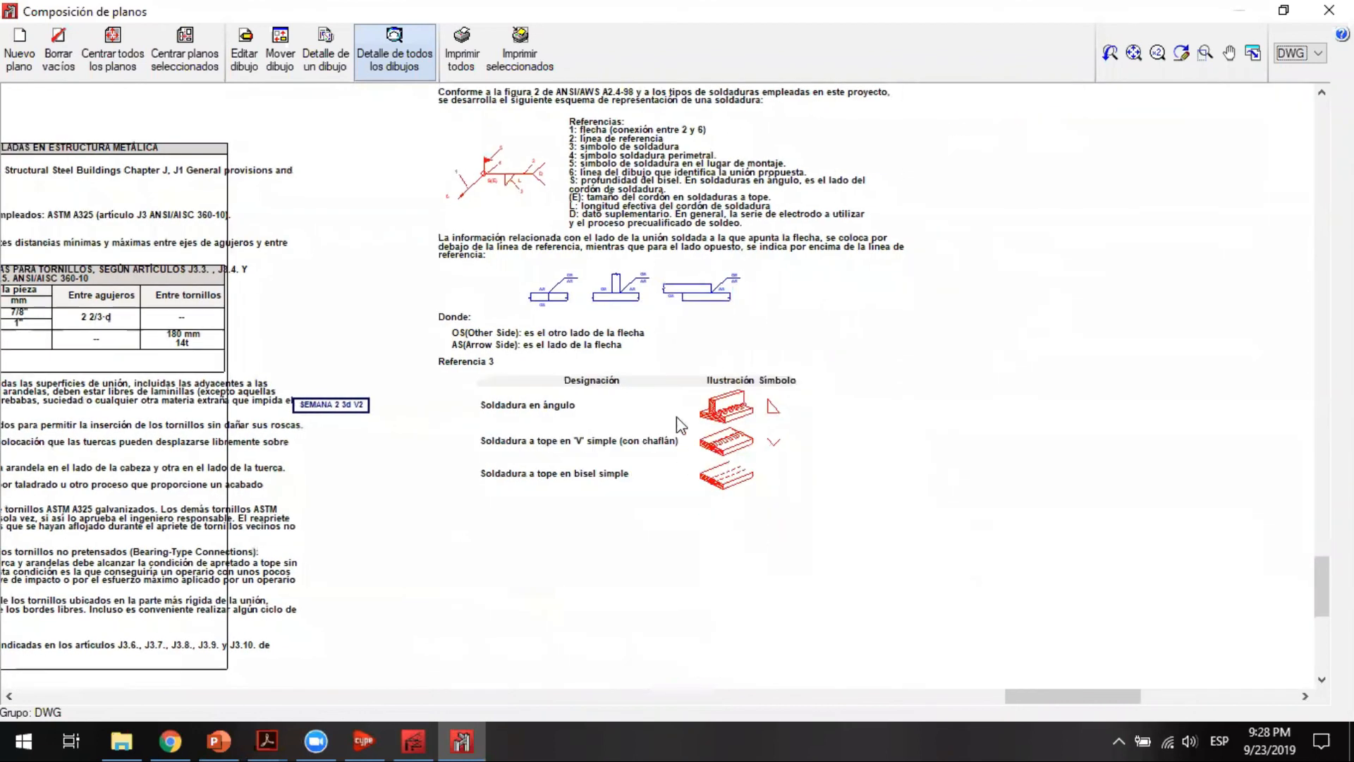
{"action": "middle_click_drag", "start_coordinate": [1080, 395], "coordinate": [677, 418]}
{"action": "mouse_move", "coordinate": [783, 330]}
{"action": "middle_mouse_down"}
{"action": "mouse_move", "coordinate": [764, 601]}
{"action": "mouse_move", "coordinate": [821, 541]}
{"action": "middle_mouse_up"}
Step: Review the quantity tables on sheet 24, from the welds down to the anchor plates and anchor bolts
{"action": "scroll", "coordinate": [766, 452], "scroll_direction": "down", "scroll_amount": 1}
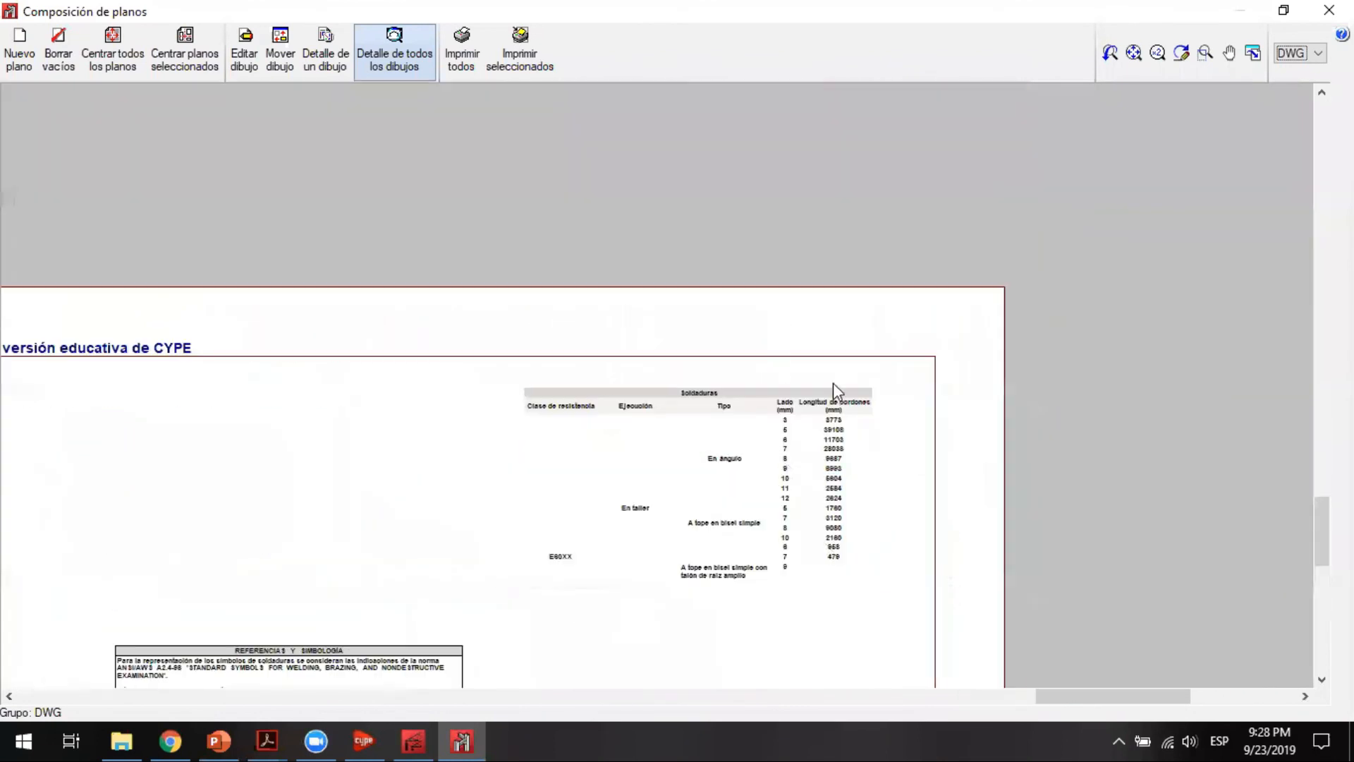
{"action": "middle_click_drag", "start_coordinate": [833, 383], "coordinate": [828, 283]}
{"action": "middle_click_drag", "start_coordinate": [738, 491], "coordinate": [741, 364]}
{"action": "middle_click_drag", "start_coordinate": [776, 635], "coordinate": [792, 427]}
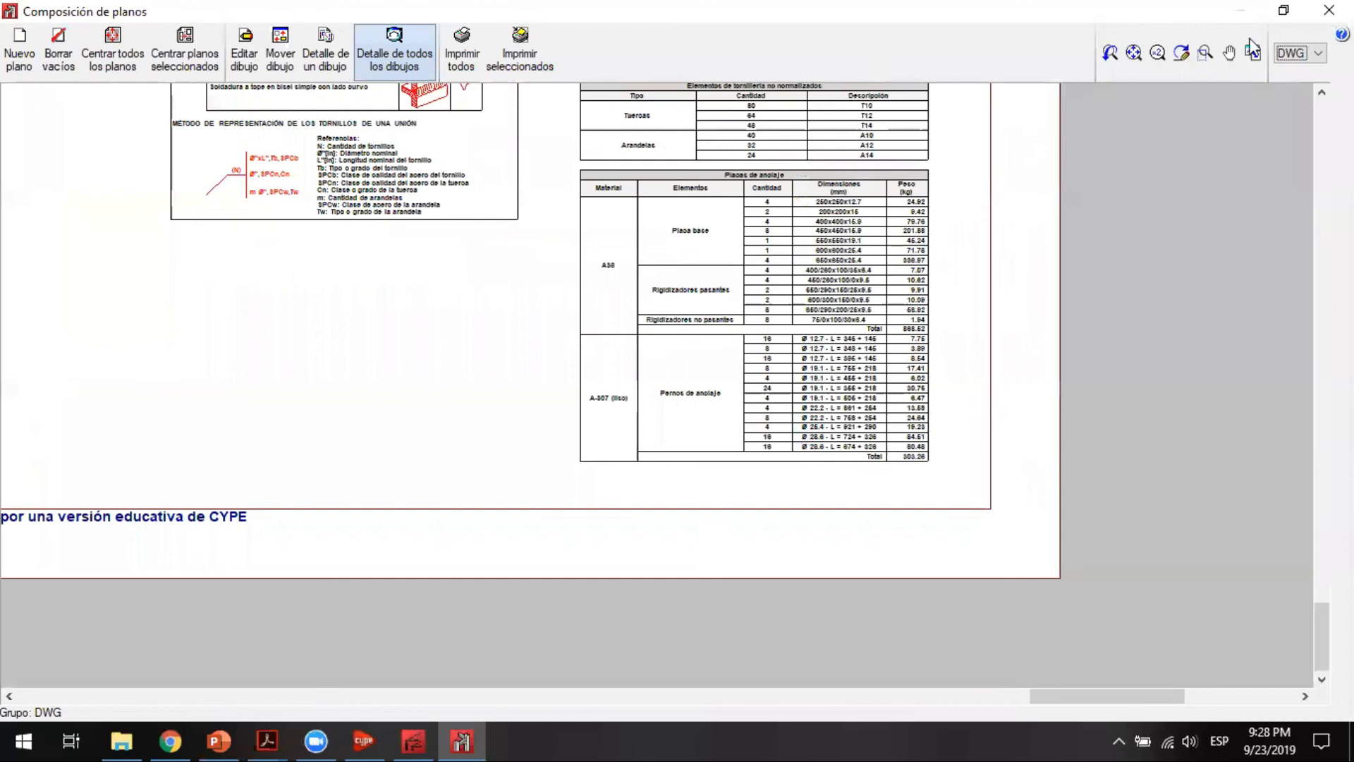
{"action": "left_click", "coordinate": [1252, 50]}
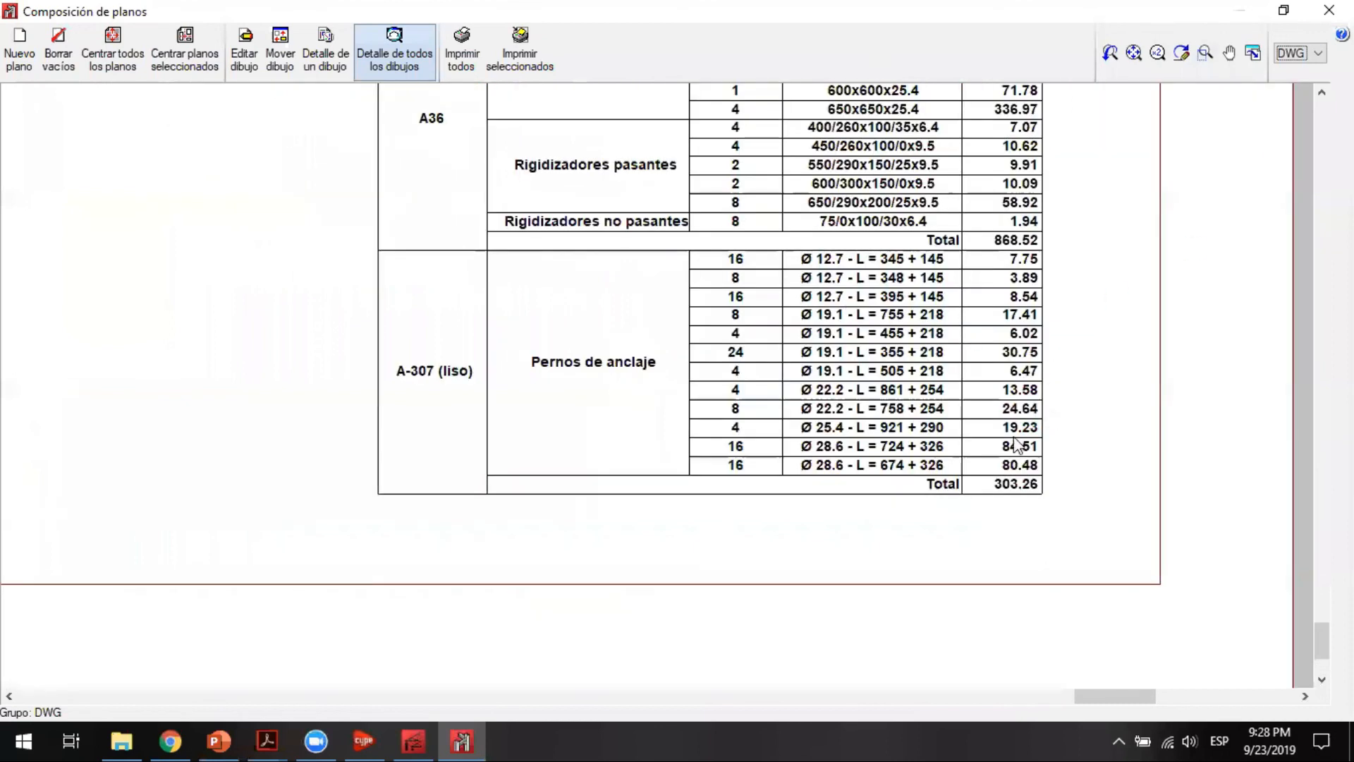
Step: Close the sheet composition and the drawing selection to return to the 3D structure
{"action": "key", "text": "Escape"}
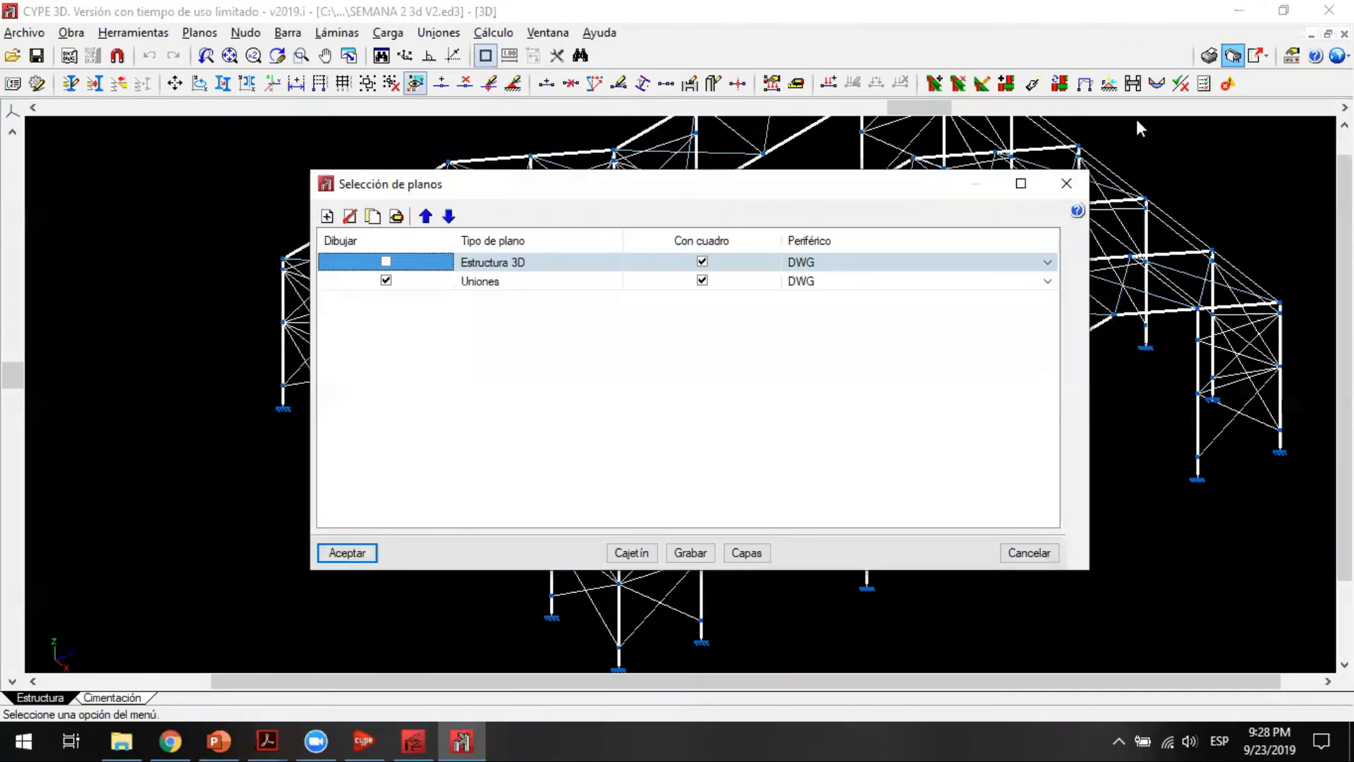
{"action": "key", "text": "Escape"}
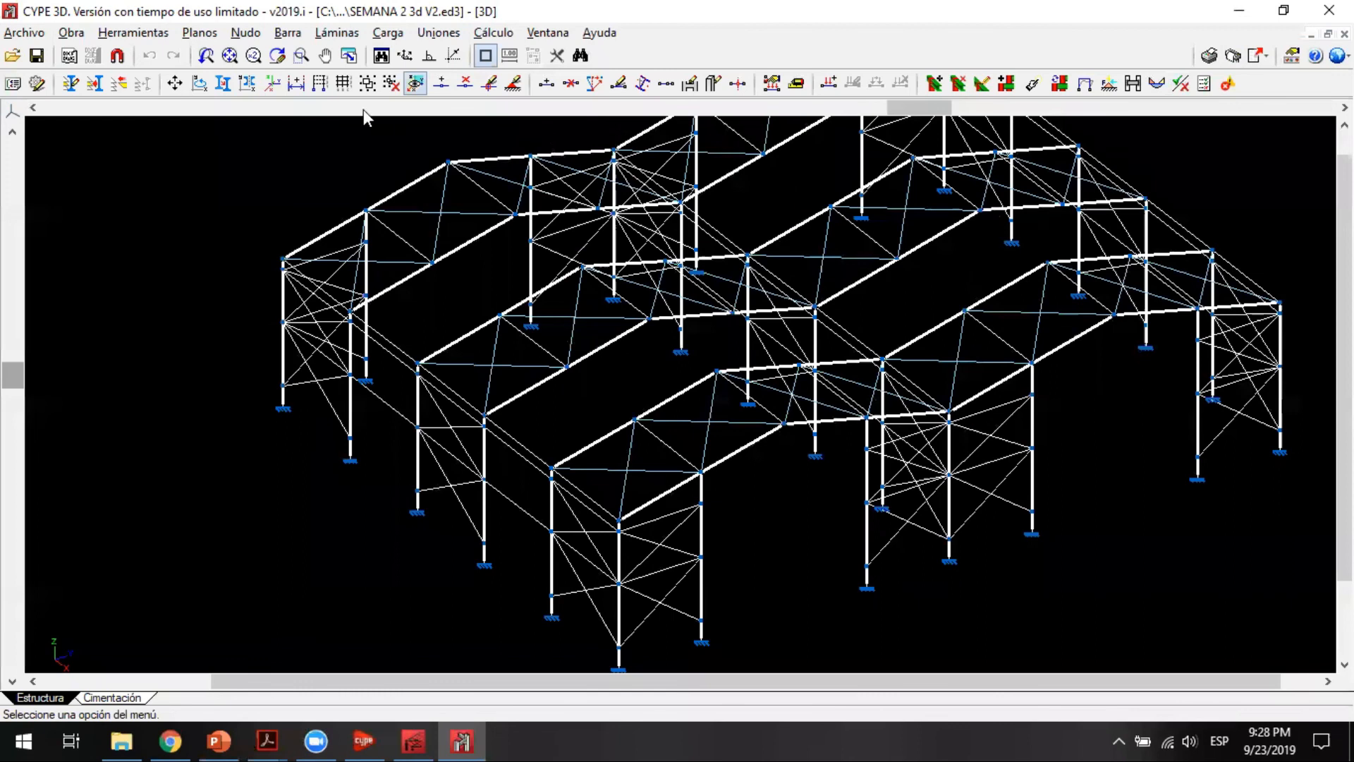
{"action": "left_click", "coordinate": [796, 46]}
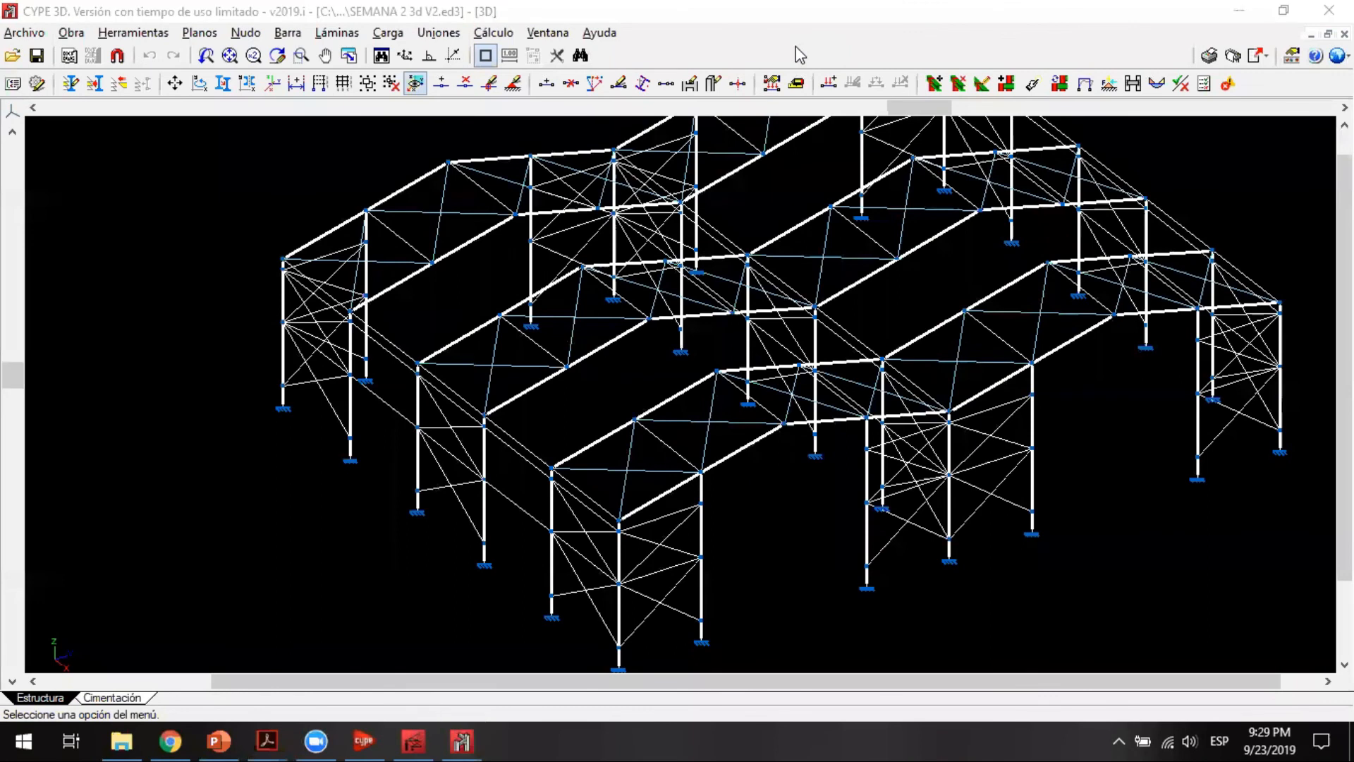